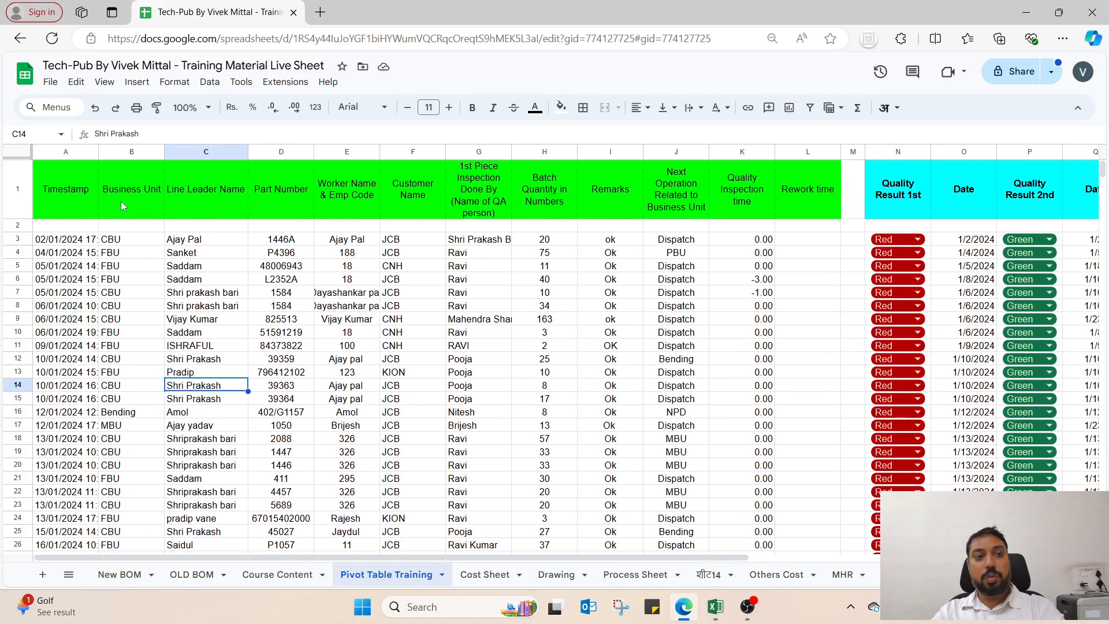
# Review the source data columns from Business Unit through 1st Piece Inspection Done By.
pyautogui.click(122, 203)
pyautogui.click(134, 267)
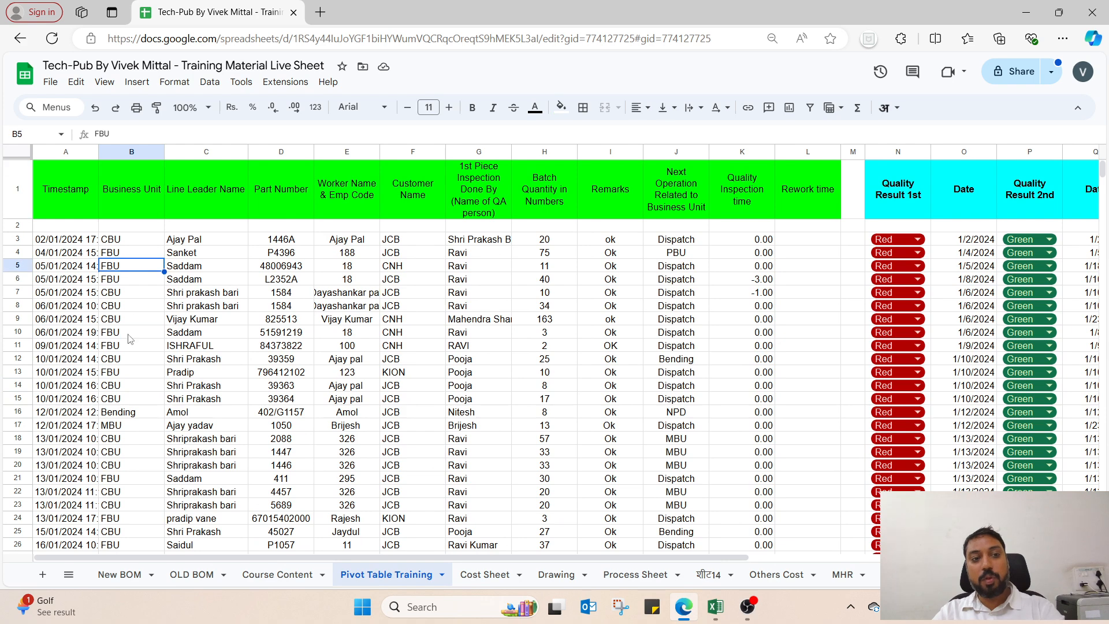
pyautogui.click(128, 335)
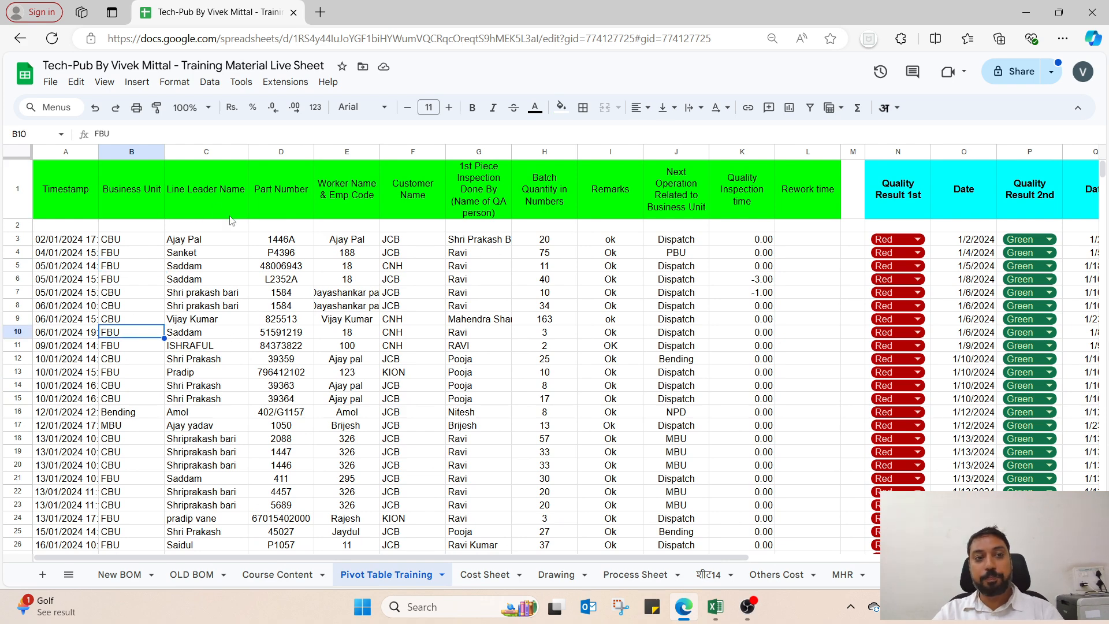
pyautogui.click(216, 206)
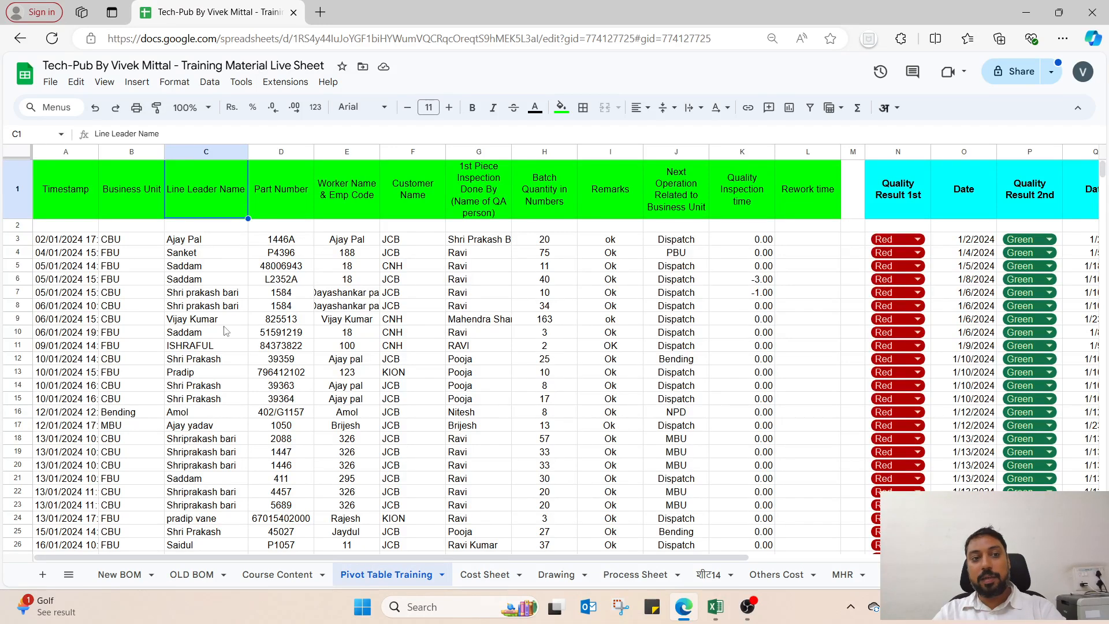
pyautogui.click(297, 214)
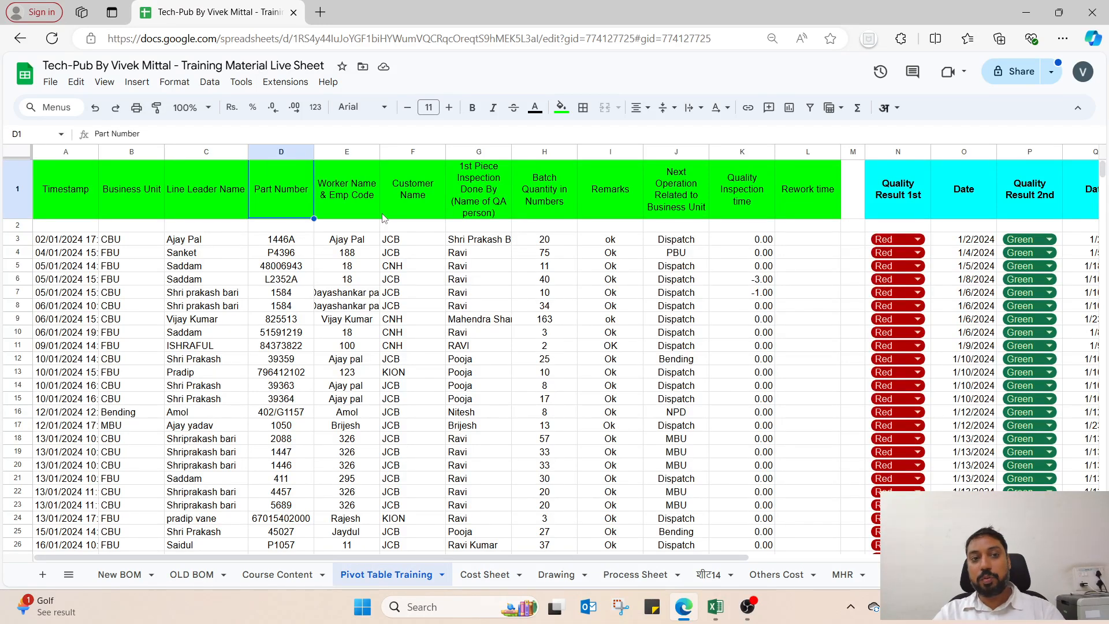
pyautogui.click(363, 210)
pyautogui.click(422, 209)
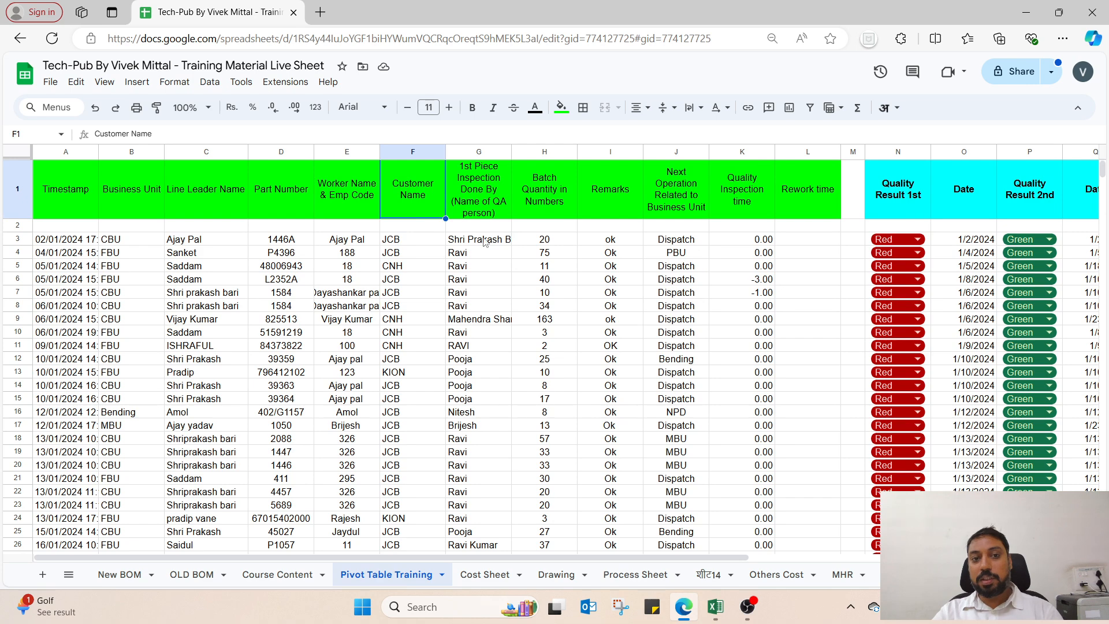
pyautogui.click(493, 205)
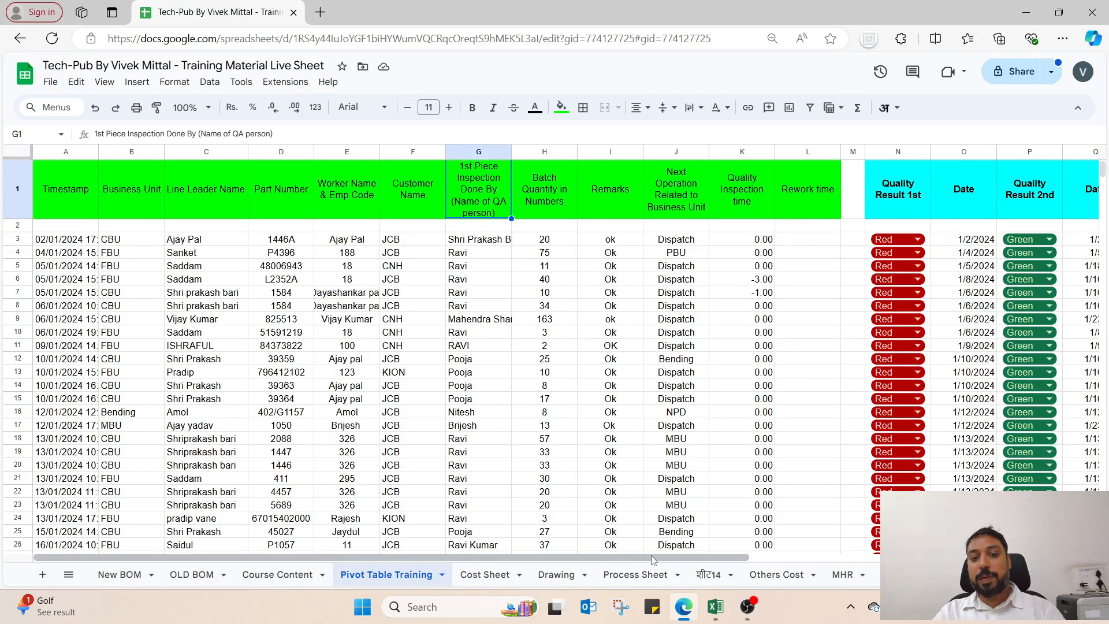
# Review the remaining source data columns, from Batch Quantity and the Quality Results through Defect Category.
pyautogui.moveTo(650, 557); pyautogui.dragTo(876, 576)
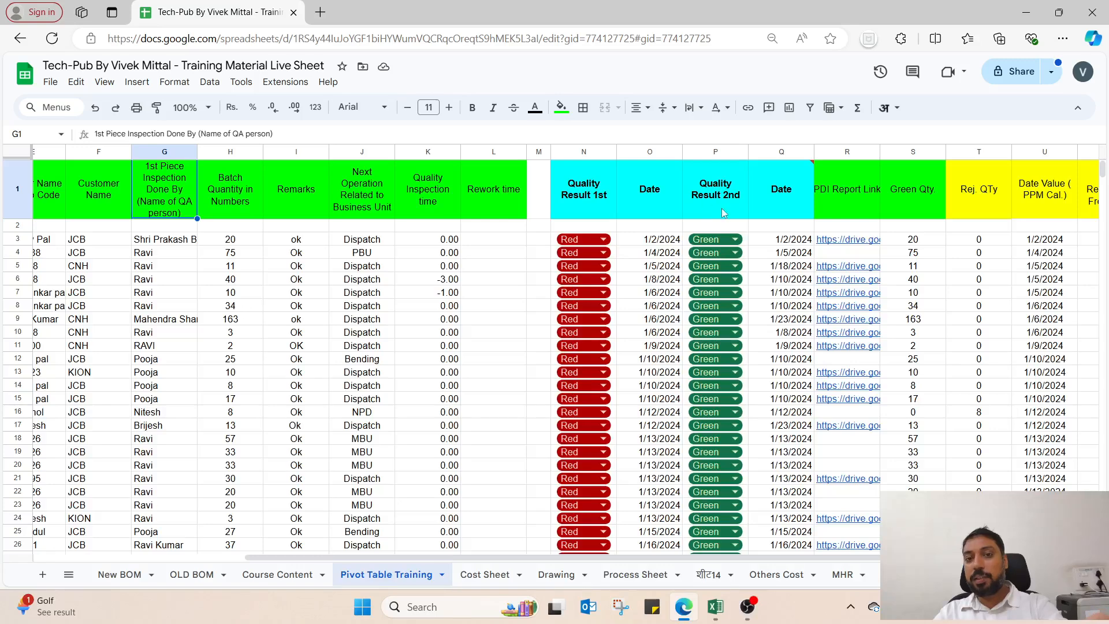
pyautogui.hscroll(3, 947, 364)
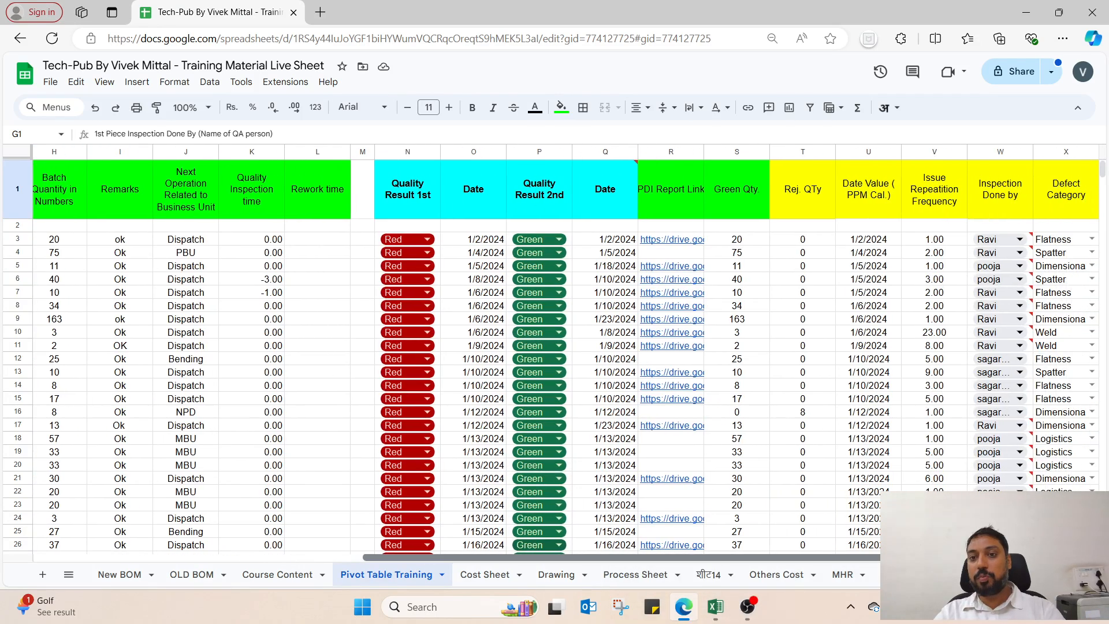
pyautogui.click(1075, 207)
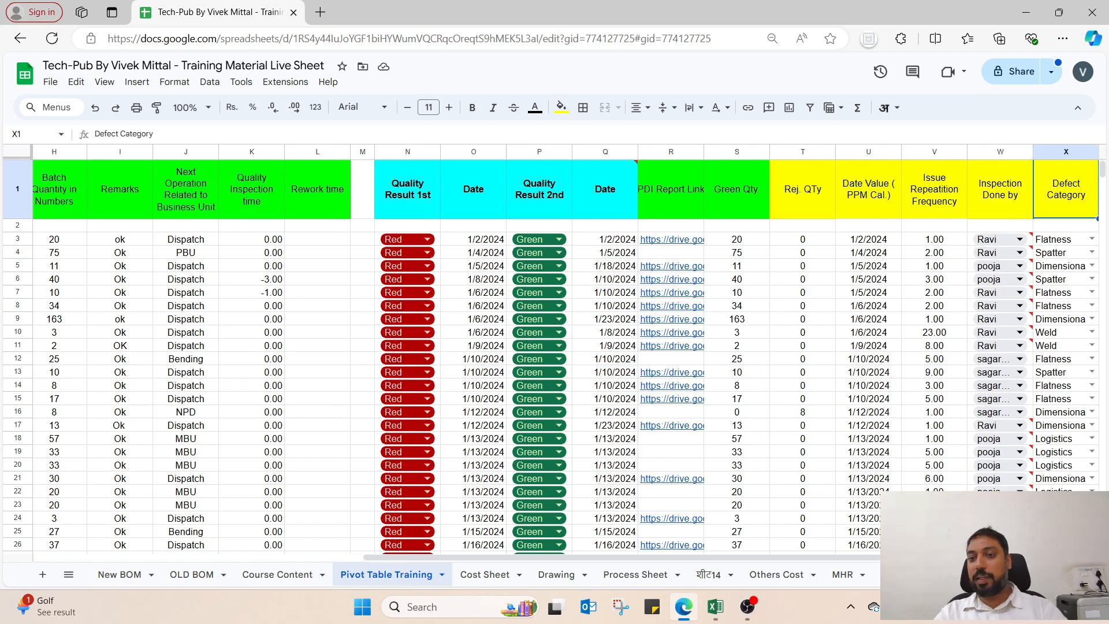
pyautogui.scroll(-5, 1074, 427)
pyautogui.scroll(5, 1068, 451)
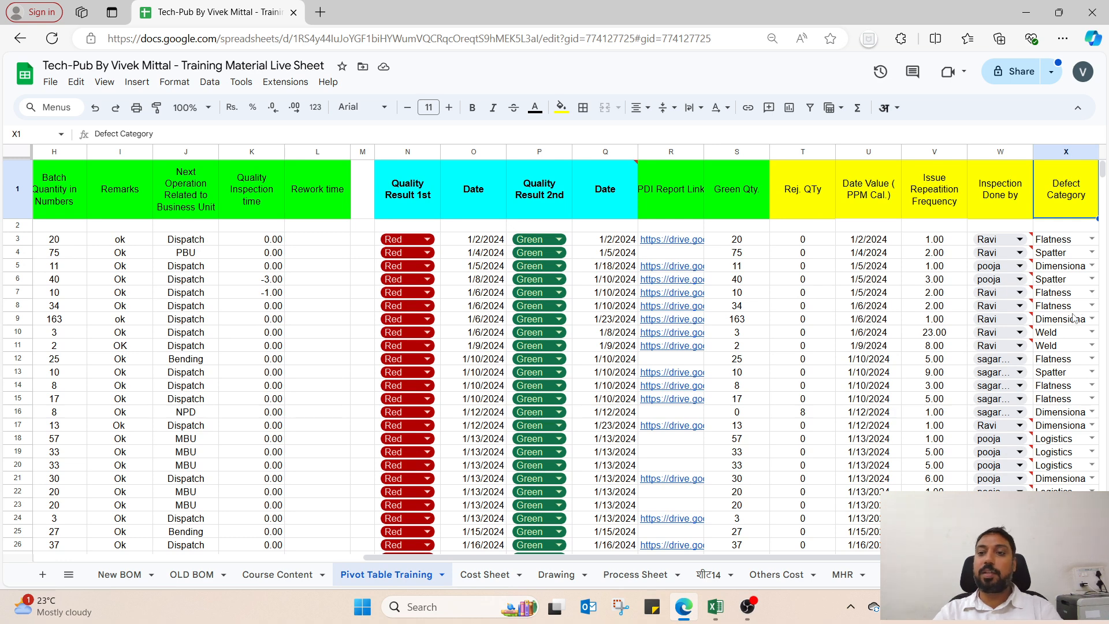
pyautogui.moveTo(976, 336)
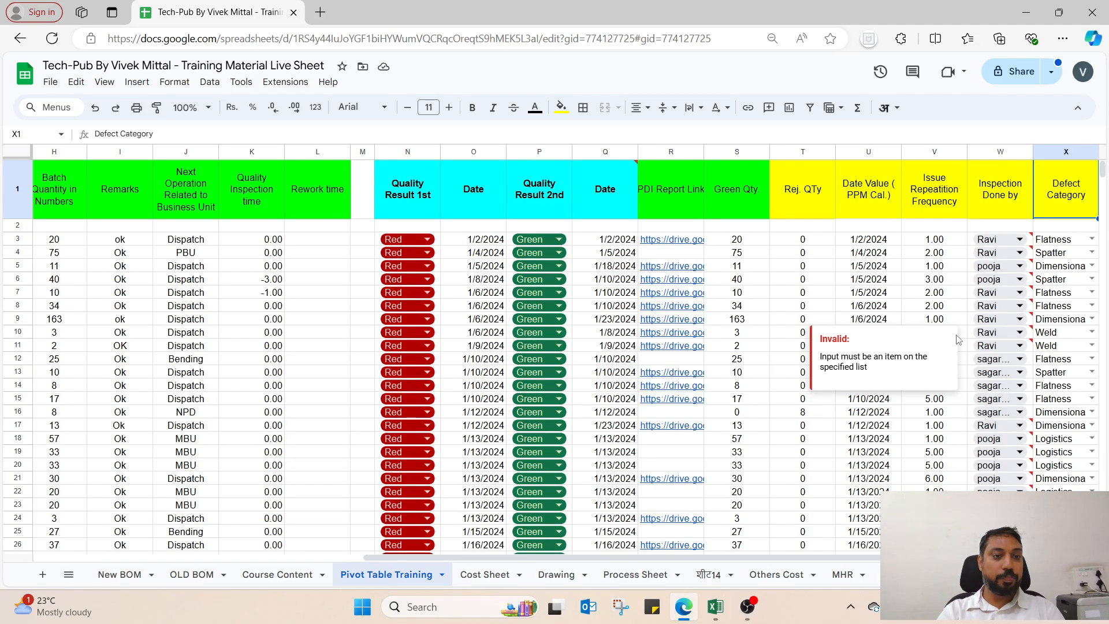
# Select the data range B1:X425, from the Business Unit column through Defect Category down to the last filled row.
pyautogui.moveTo(858, 556); pyautogui.dragTo(338, 573)
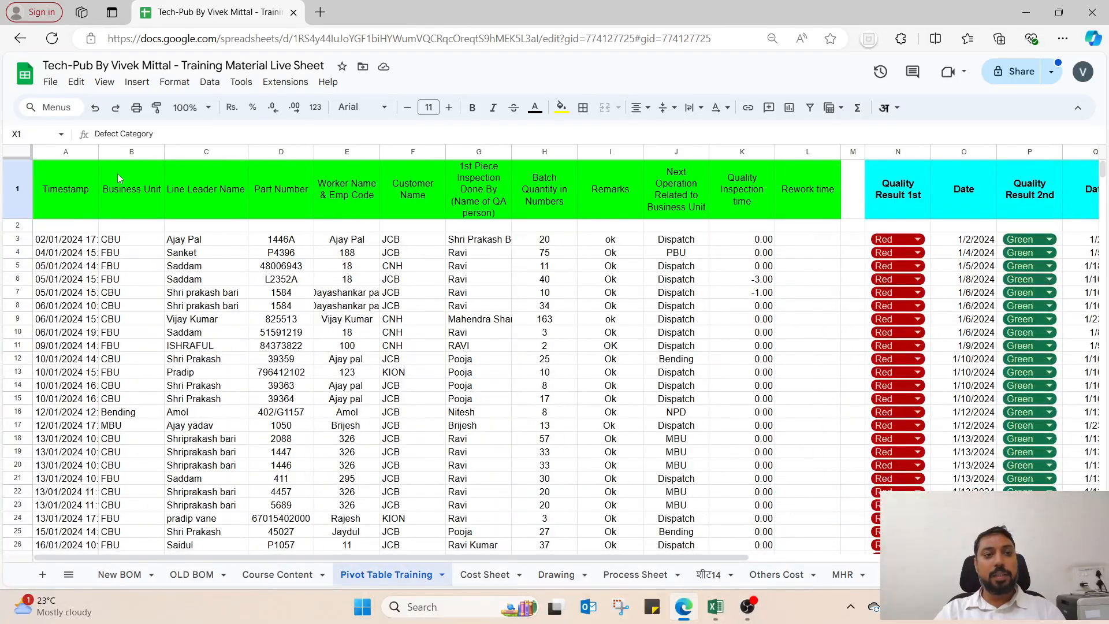
pyautogui.moveTo(125, 155); pyautogui.dragTo(404, 155)
pyautogui.click(147, 197)
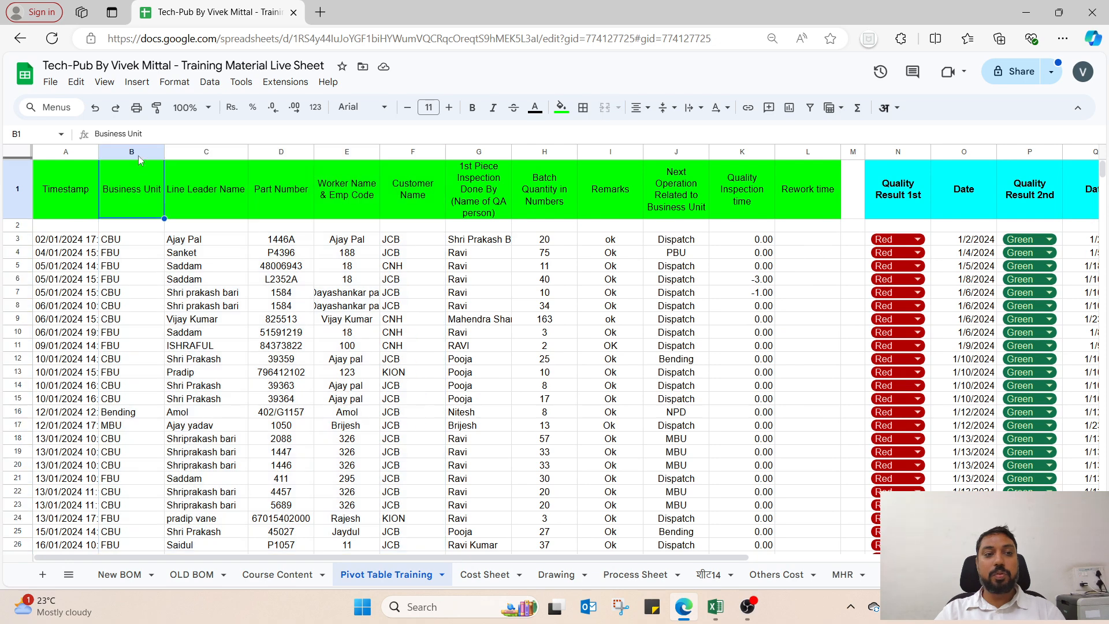
pyautogui.hotkey('shift', 'Right')
pyautogui.hotkey('shift', 'Right')
pyautogui.hotkey('shift', 'Right')
pyautogui.hotkey('shift', 'Right')
pyautogui.hotkey('shift', 'Right')
pyautogui.hotkey('shift', 'Right')
pyautogui.hotkey('shift', 'Right')
pyautogui.hotkey('shift', 'Right')
pyautogui.hotkey('shift', 'Right')
pyautogui.hotkey('shift', 'Right')
pyautogui.hotkey('shift', 'Right')
pyautogui.hotkey('shift', 'Right')
pyautogui.hotkey('shift', 'Right')
pyautogui.hotkey('shift', 'Right')
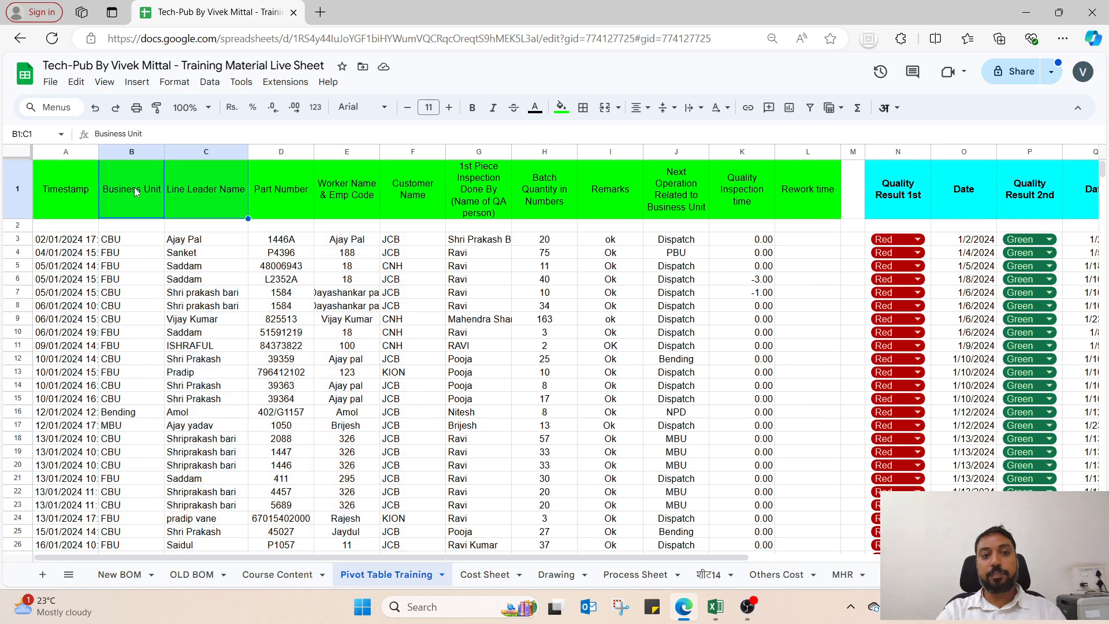
pyautogui.hotkey('shift', 'Right')
pyautogui.hotkey('shift', 'Right')
pyautogui.hotkey('shift', 'Right')
pyautogui.hotkey('shift', 'Right')
pyautogui.hotkey('shift', 'Right')
pyautogui.hotkey('shift', 'Right')
pyautogui.hotkey('shift', 'Right')
pyautogui.hotkey('shift', 'Right')
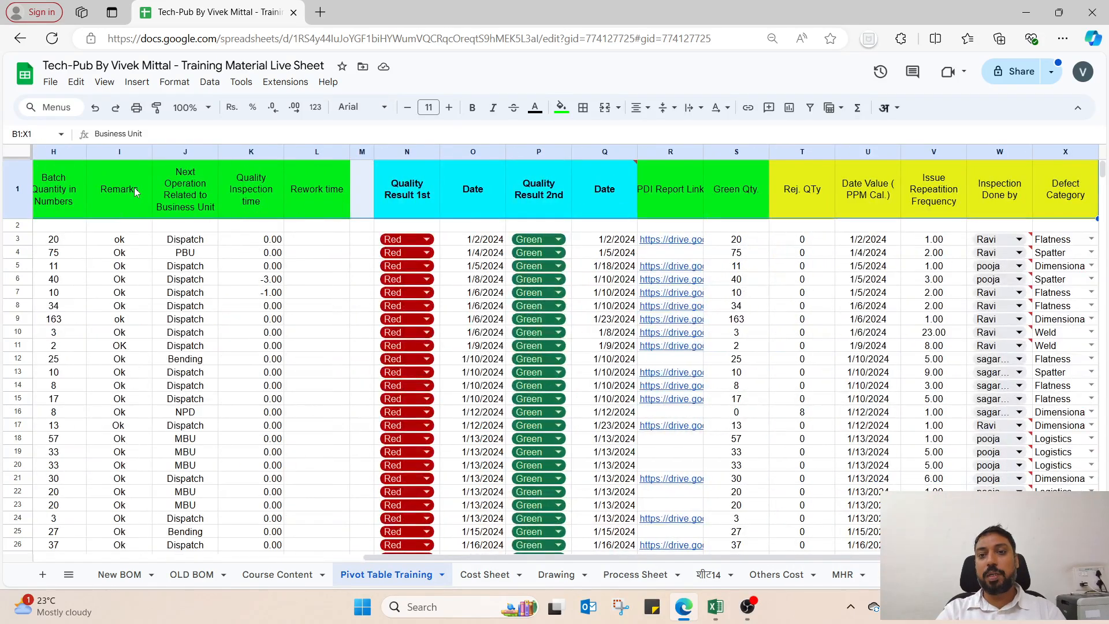
pyautogui.hotkey('ctrl', 'shift', 'Down')
pyautogui.hotkey('ctrl', 'shift', 'Down')
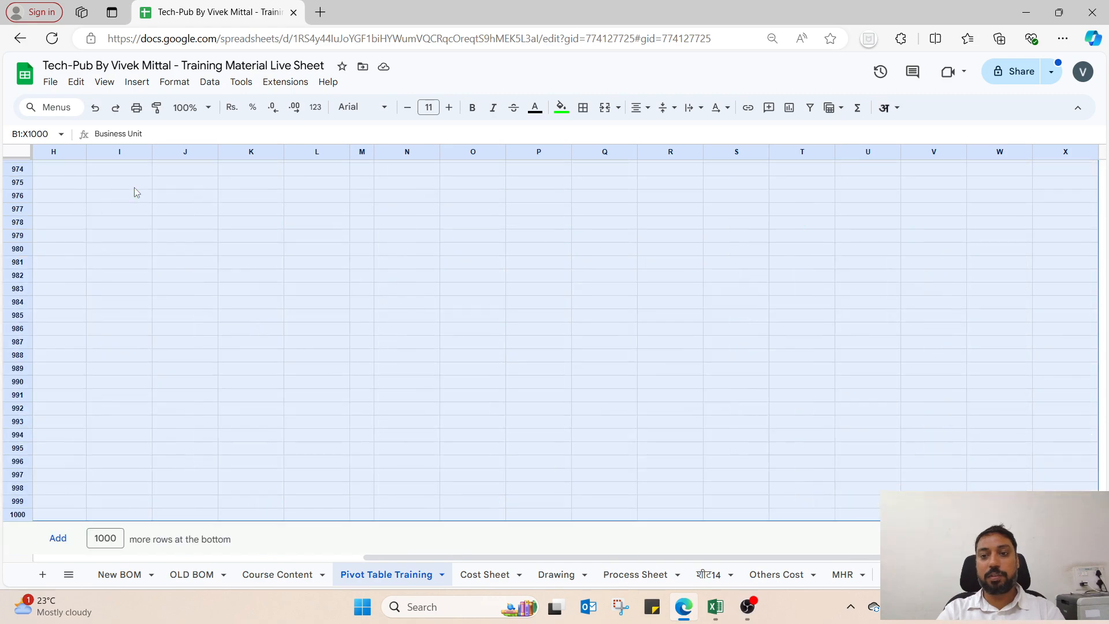
pyautogui.hotkey('ctrl', 'shift', 'Up')
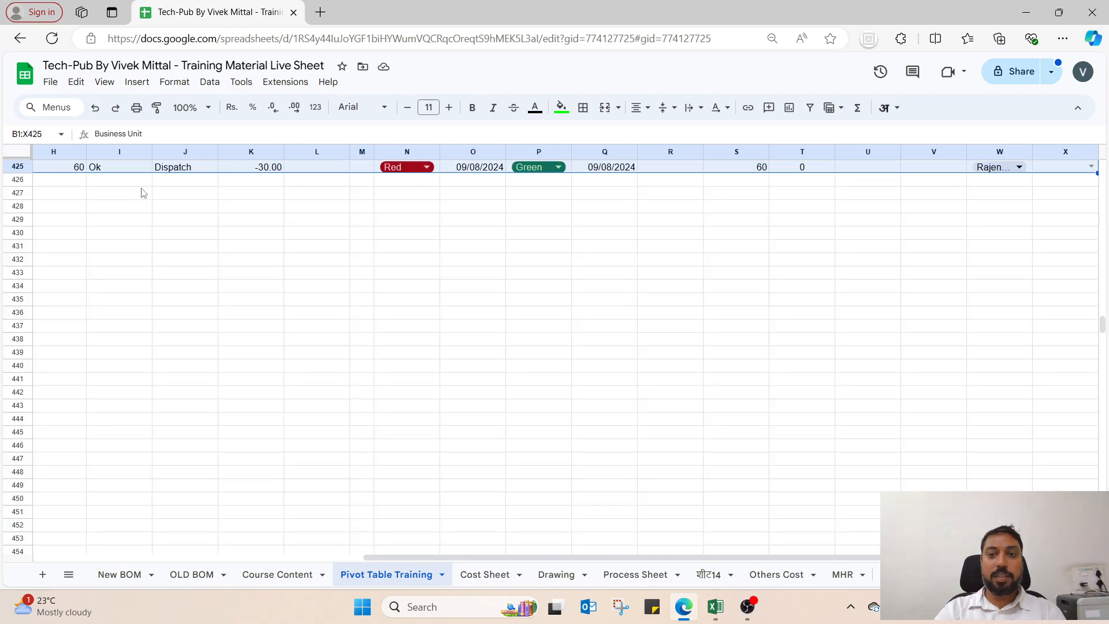
# Create a pivot table from the selected range on a new sheet.
pyautogui.scroll(8, 227, 232)
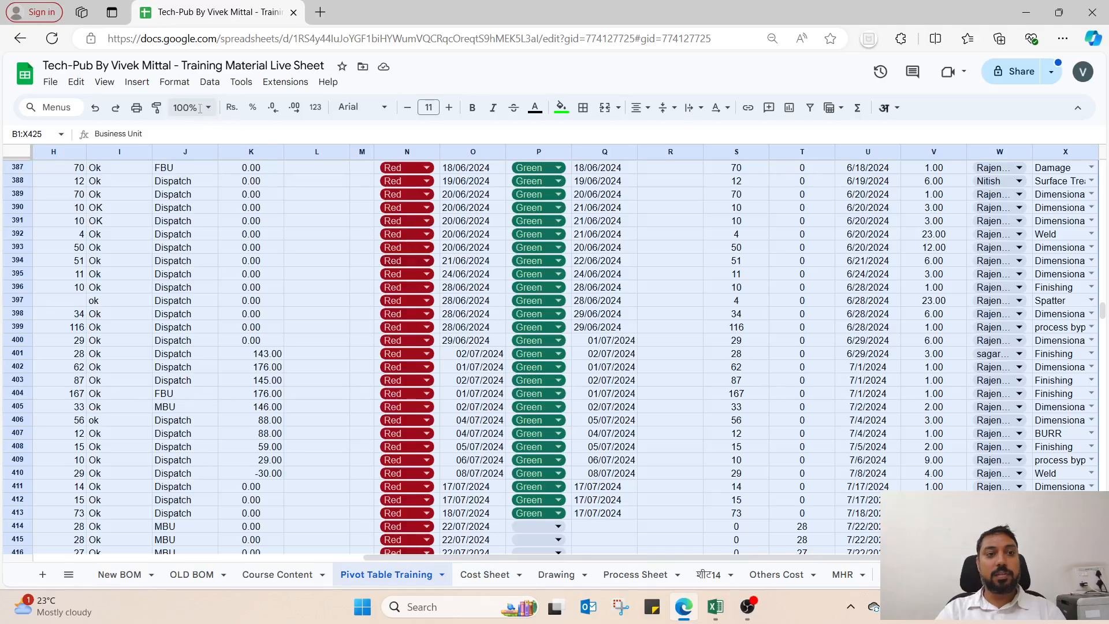
pyautogui.click(137, 83)
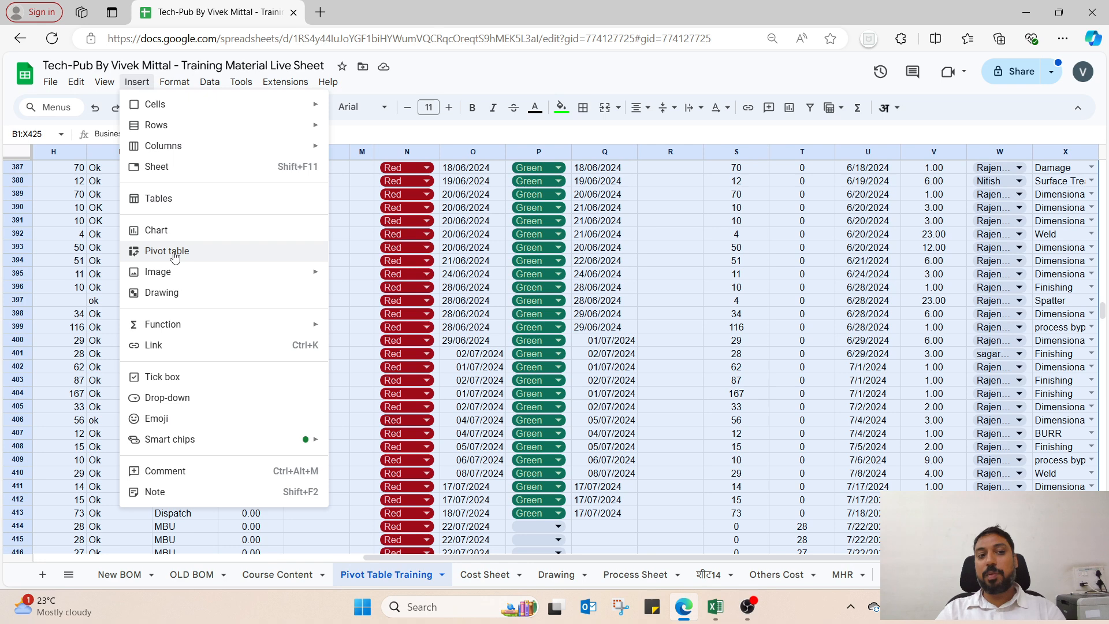
pyautogui.click(215, 257)
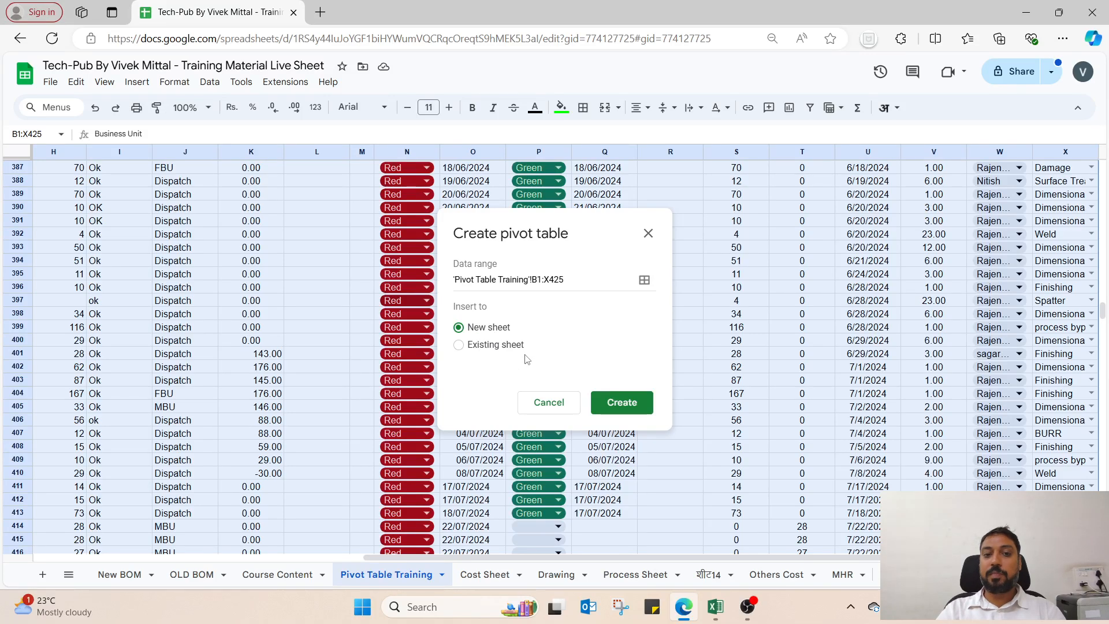
pyautogui.click(624, 403)
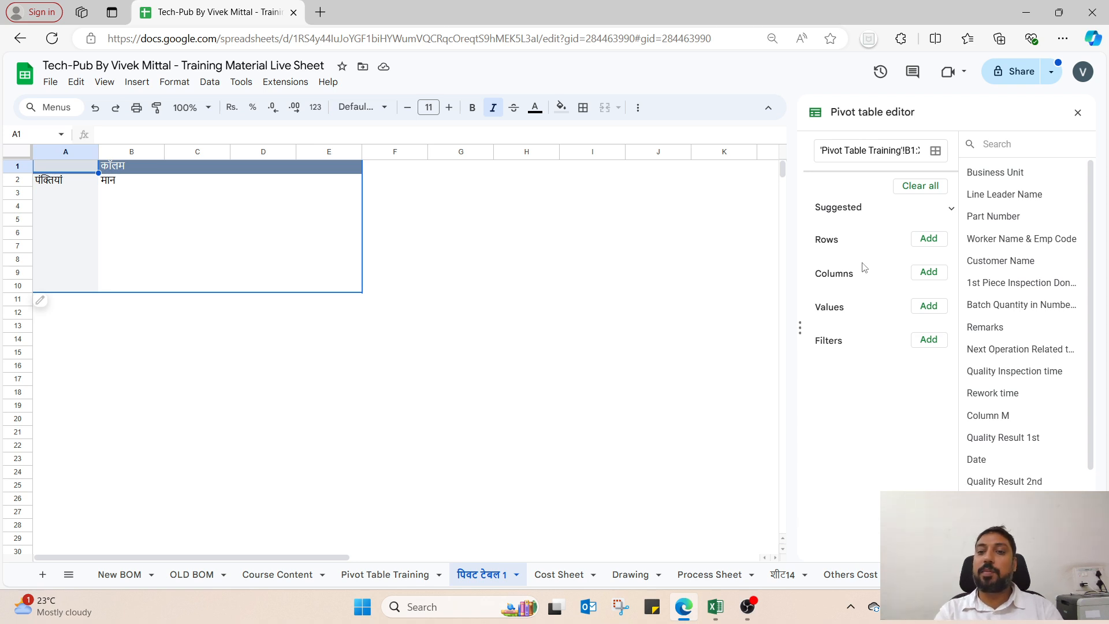
# Add Business Unit to the pivot table's rows and fit column A to its contents.
pyautogui.click(930, 243)
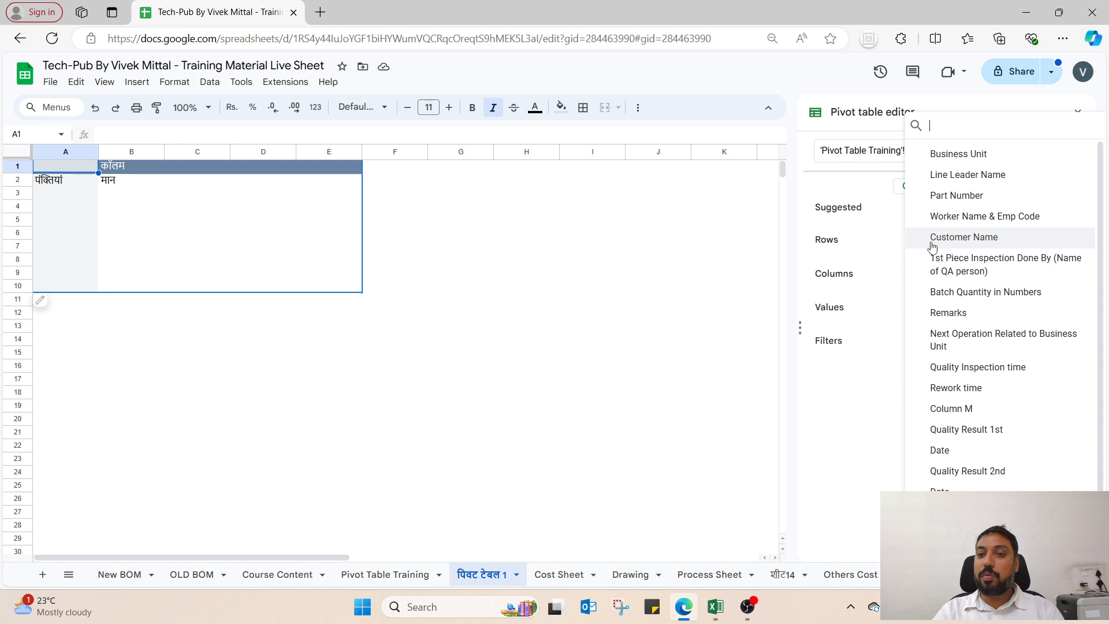
pyautogui.click(959, 154)
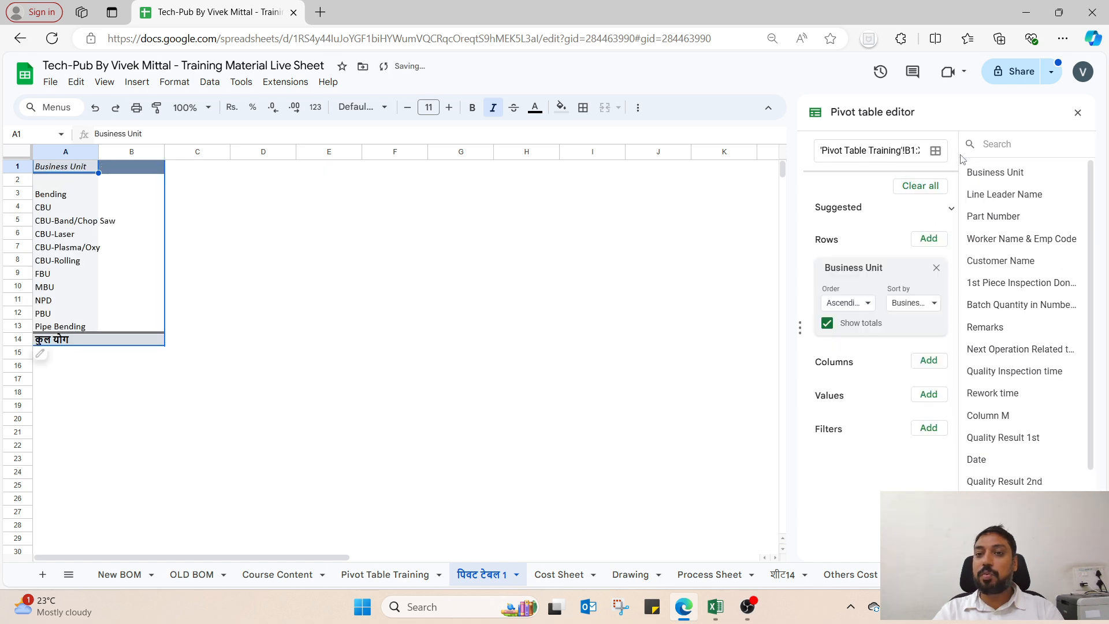
pyautogui.doubleClick(99, 152)
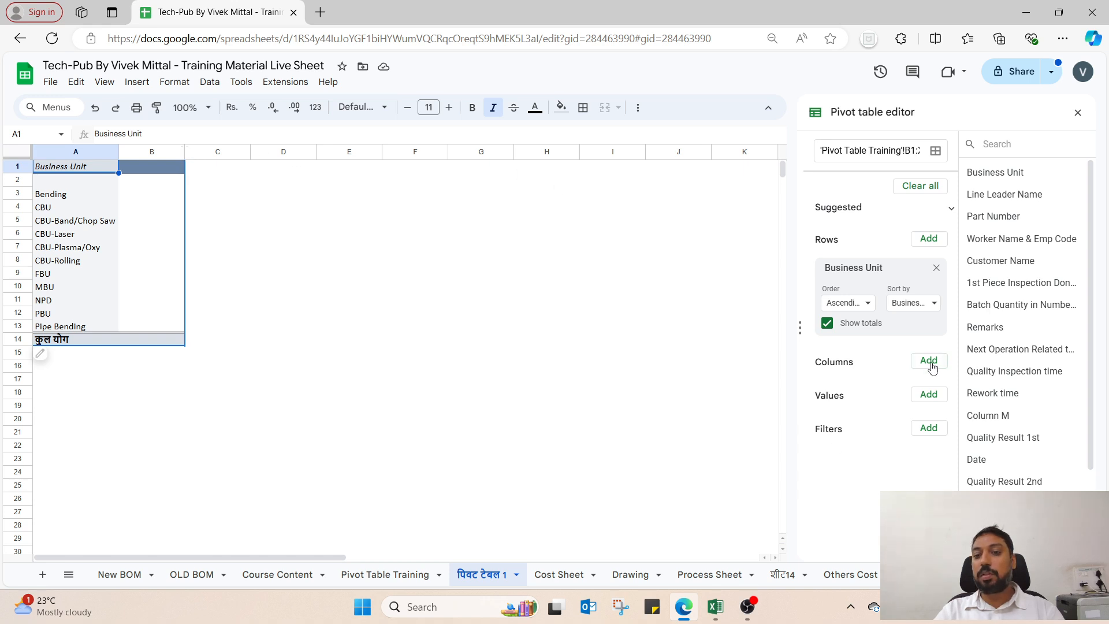
# Add Defect Category to the pivot table's columns.
pyautogui.scroll(-2, 1080, 378)
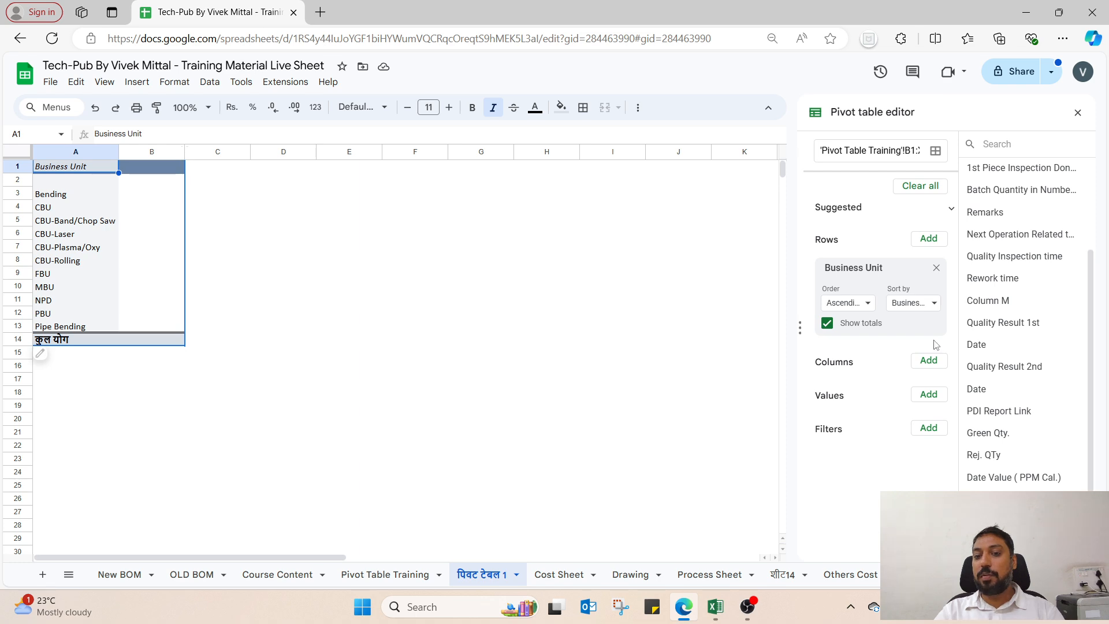
pyautogui.click(929, 361)
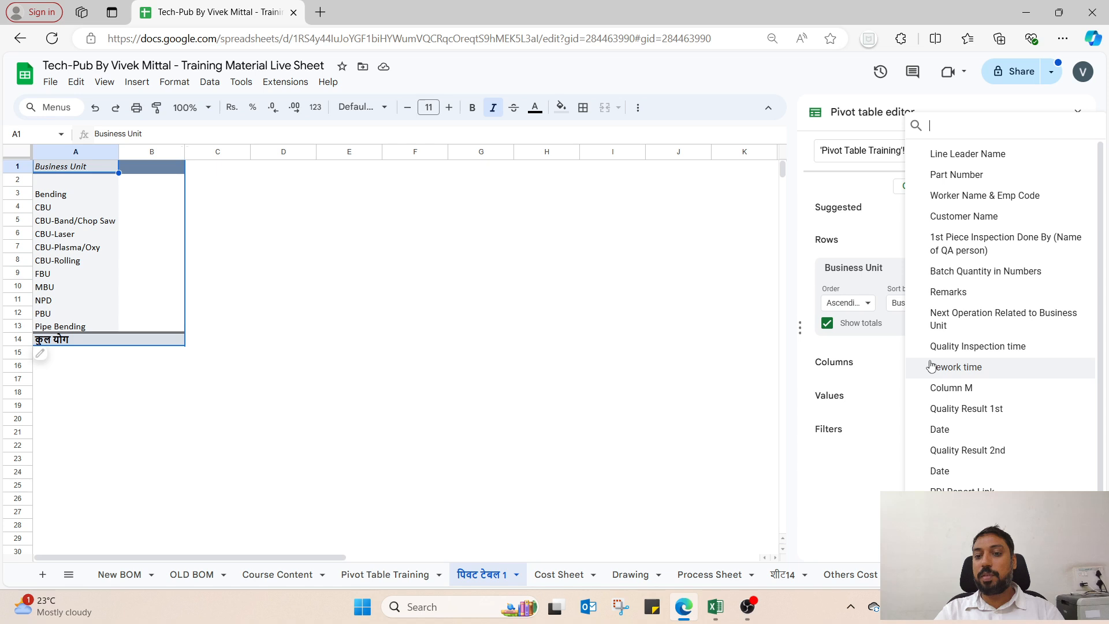
pyautogui.scroll(-1, 1005, 318)
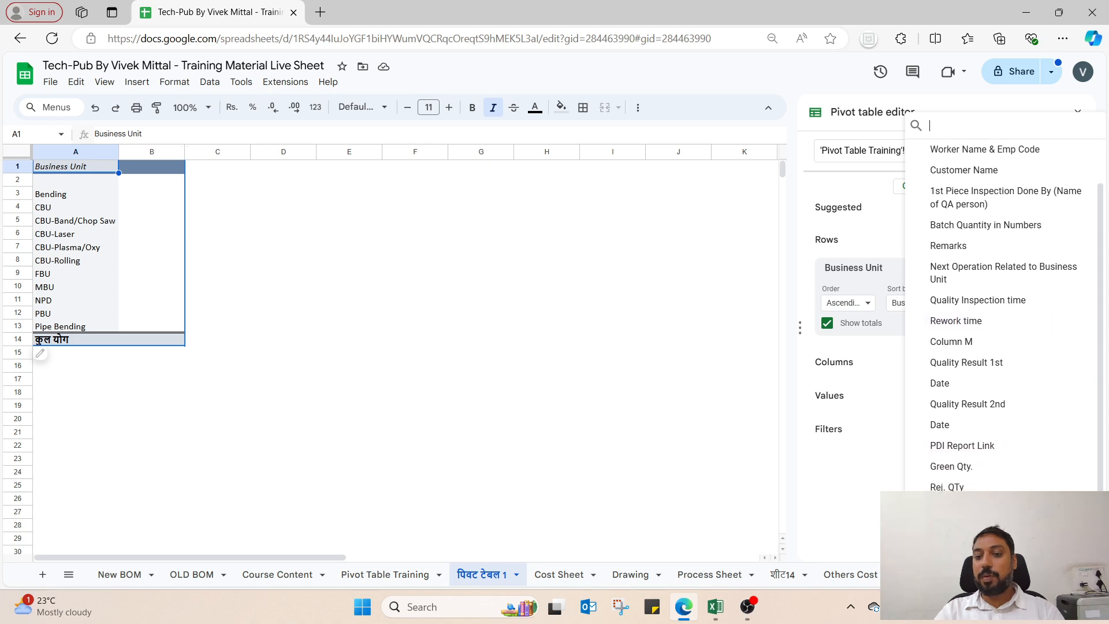
pyautogui.click(964, 550)
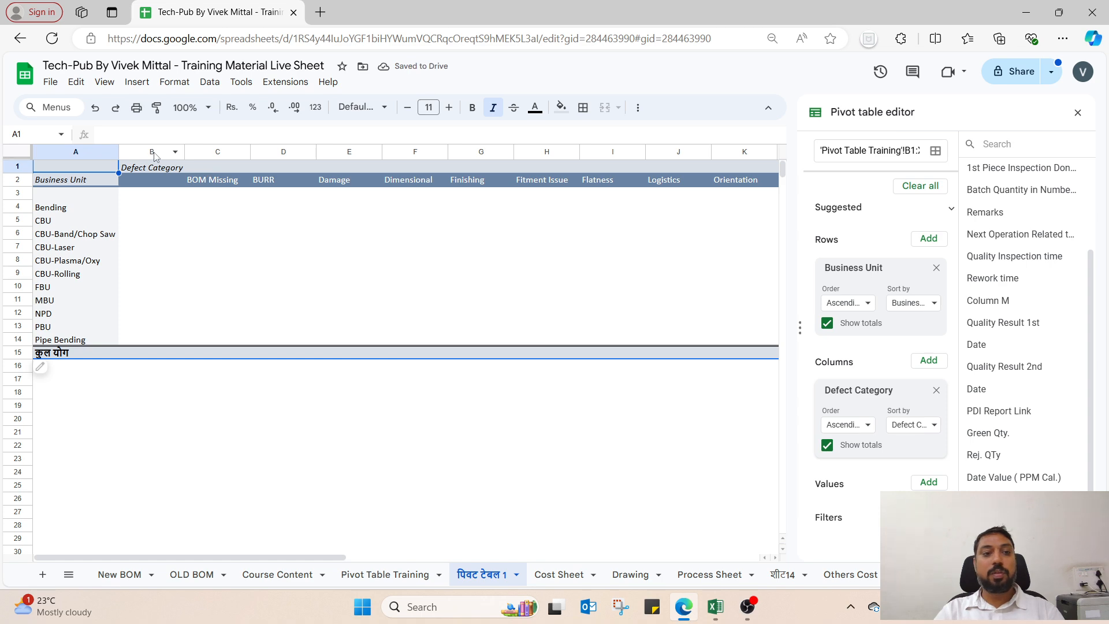
# Resize columns B to Q to one narrow, uniform width so the whole pivot table fits in view.
pyautogui.moveTo(155, 152); pyautogui.dragTo(900, 145)
pyautogui.moveTo(446, 147); pyautogui.dragTo(178, 152)
pyautogui.doubleClick(120, 152)
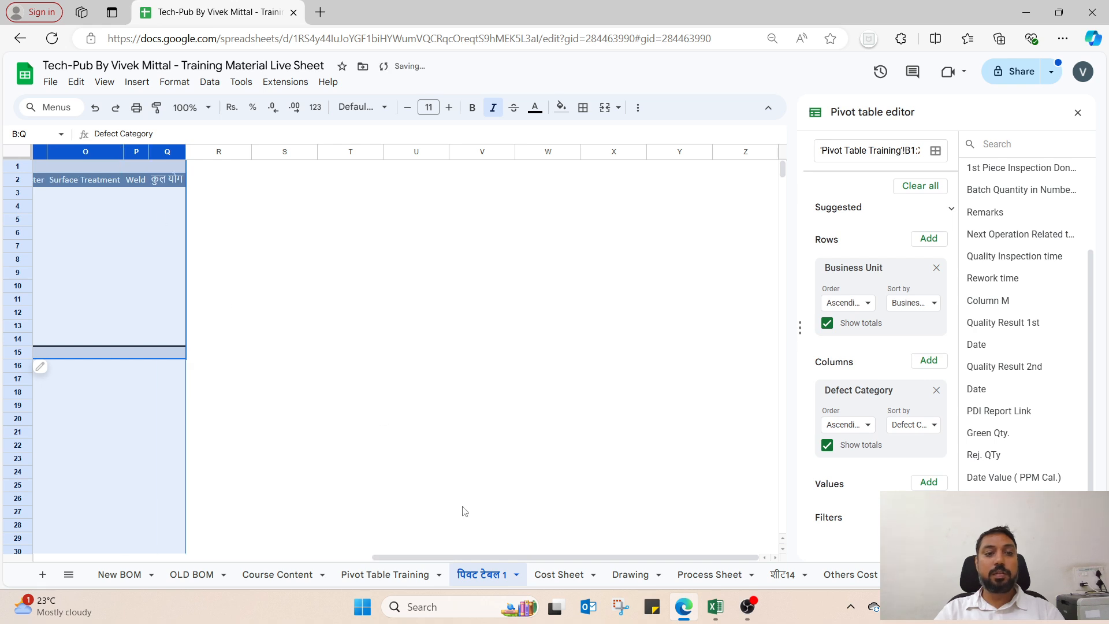
pyautogui.moveTo(536, 556); pyautogui.dragTo(180, 558)
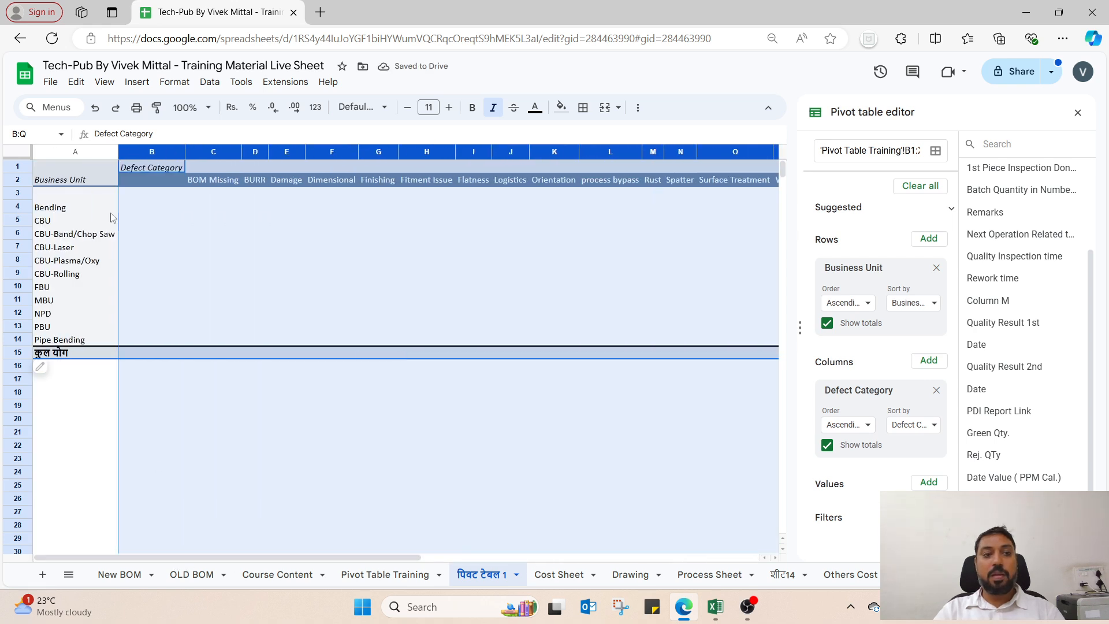
pyautogui.moveTo(185, 151); pyautogui.dragTo(156, 150)
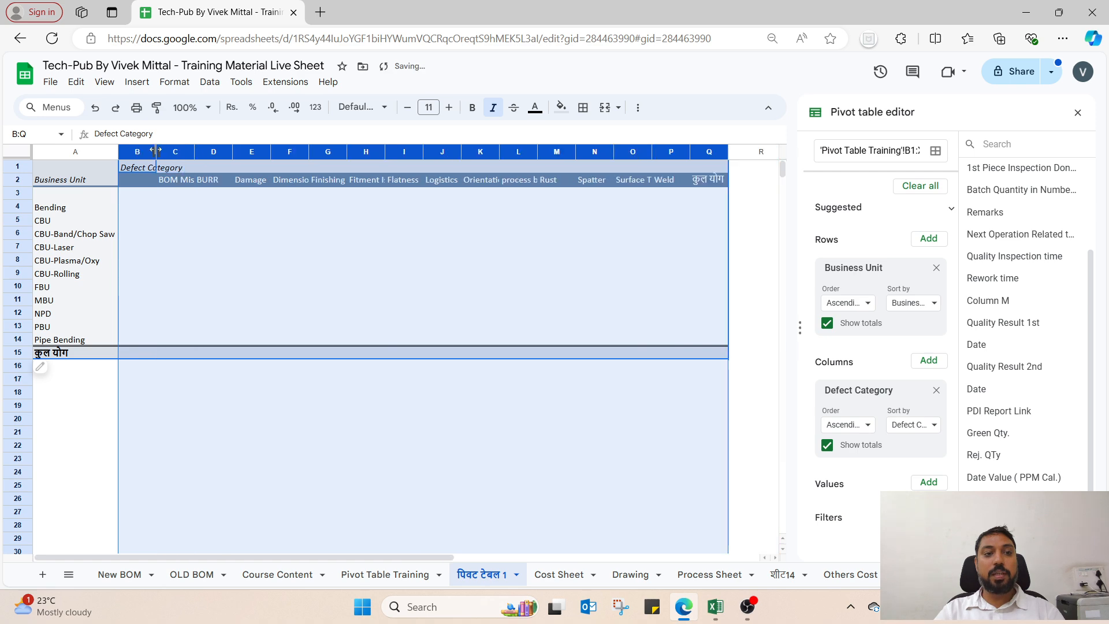
pyautogui.click(169, 194)
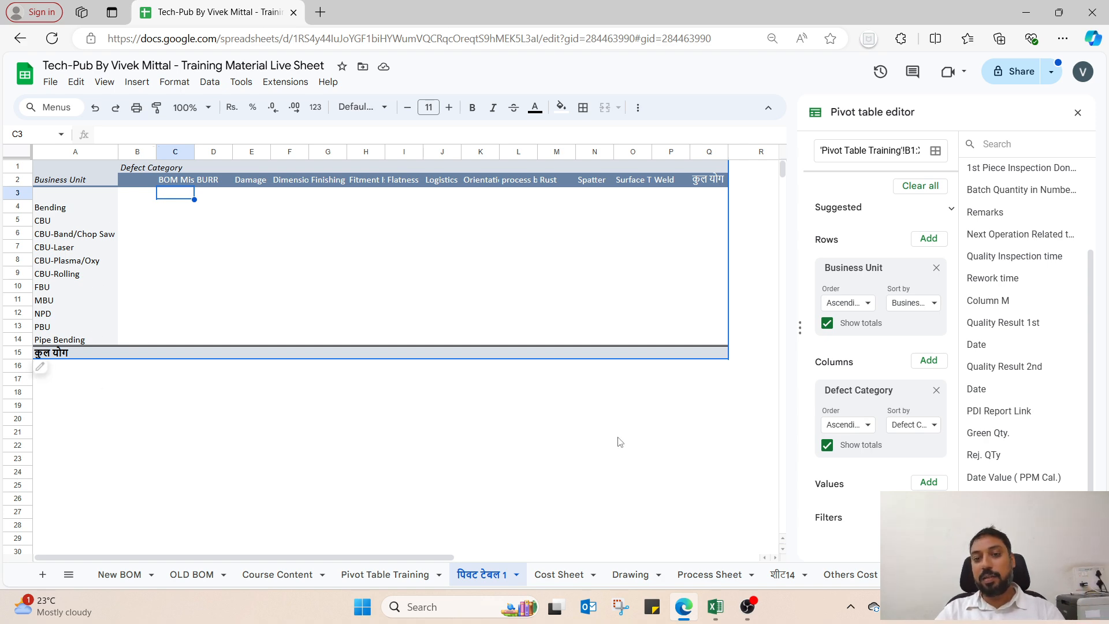
# Add Defect Category to the pivot table's values.
pyautogui.click(929, 482)
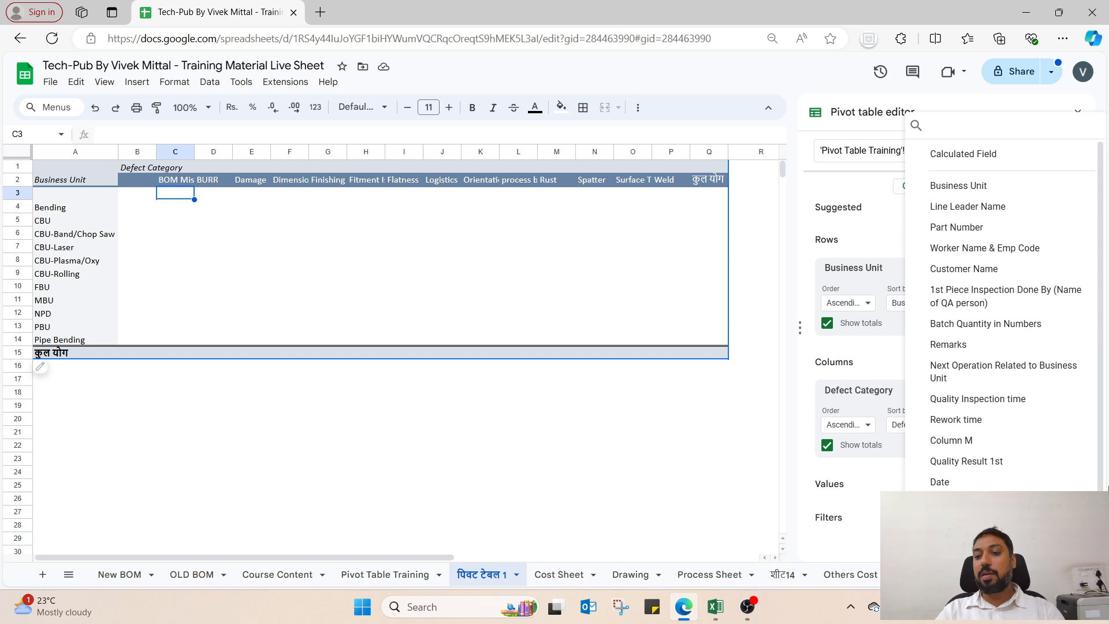
pyautogui.scroll(-2, 953, 482)
pyautogui.scroll(-1, 1005, 315)
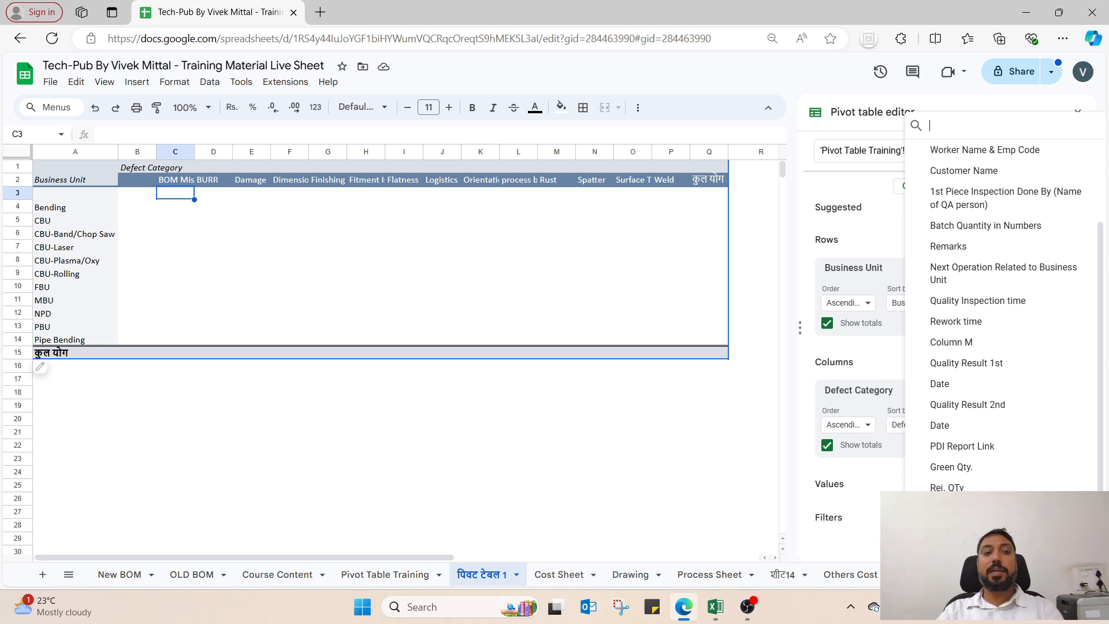
pyautogui.click(959, 529)
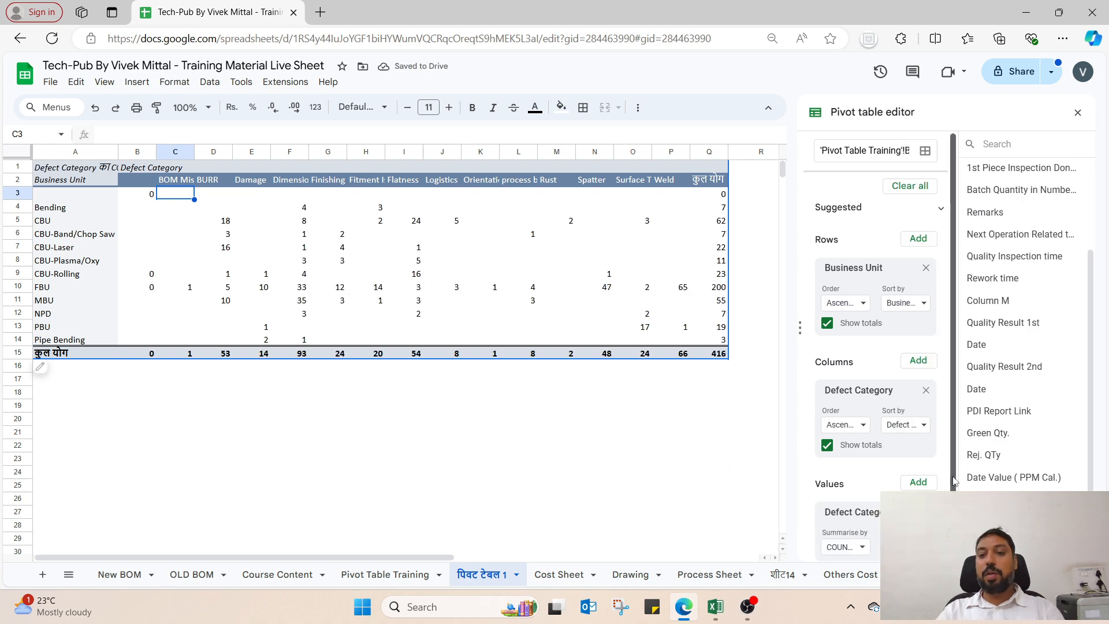
# Try summarising the Defect Category values by COUNT, and switch them back to COUNTA.
pyautogui.scroll(-1, 907, 485)
pyautogui.click(863, 490)
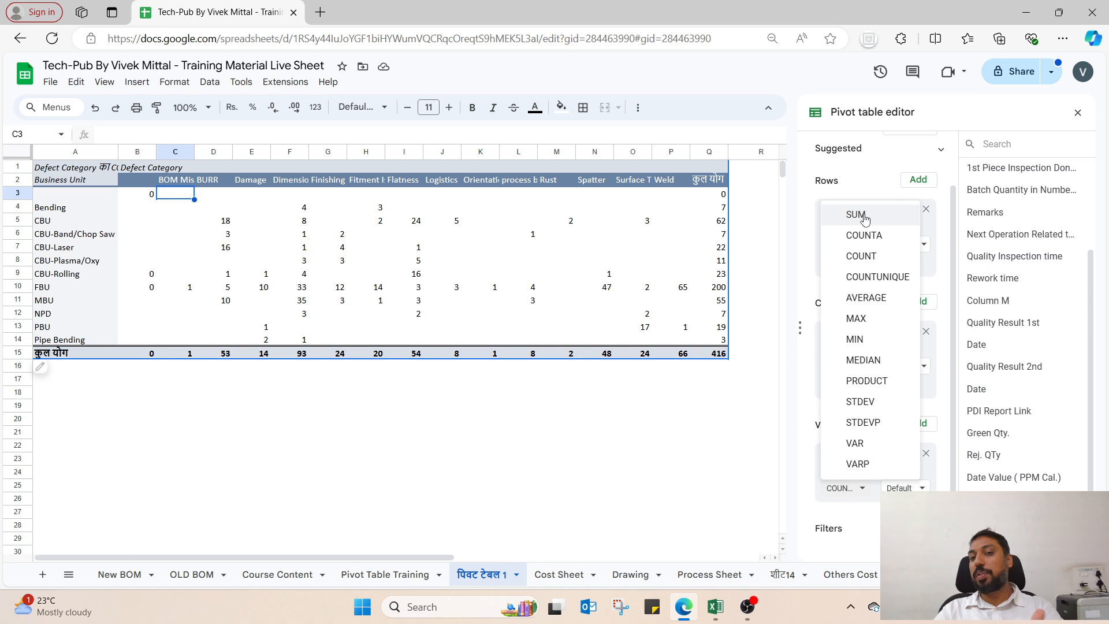
pyautogui.click(868, 260)
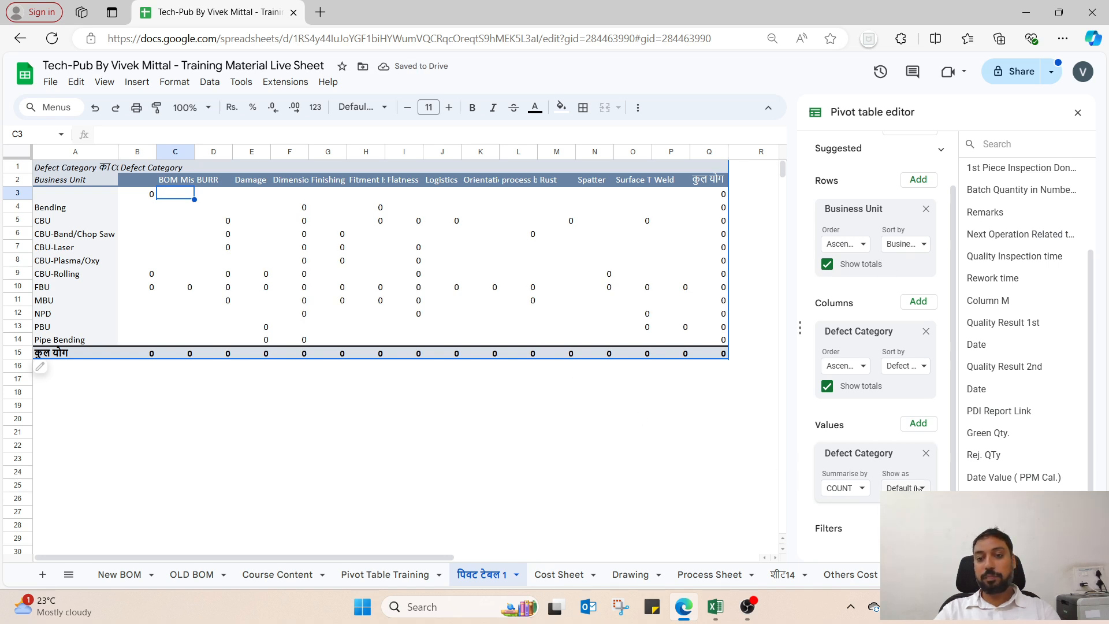
pyautogui.click(862, 490)
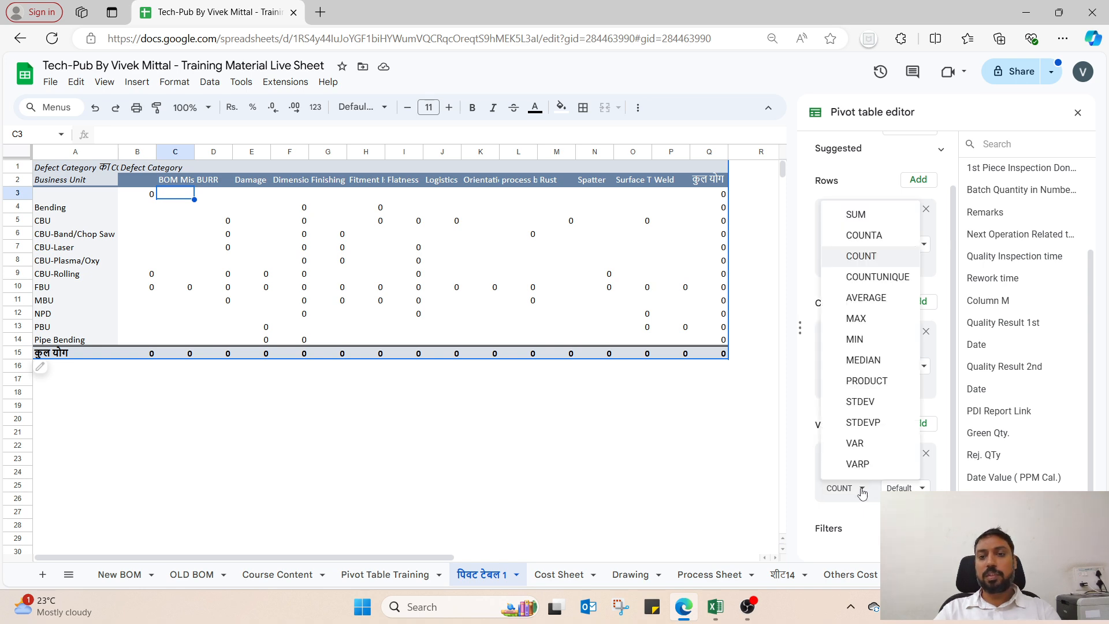
pyautogui.click(886, 236)
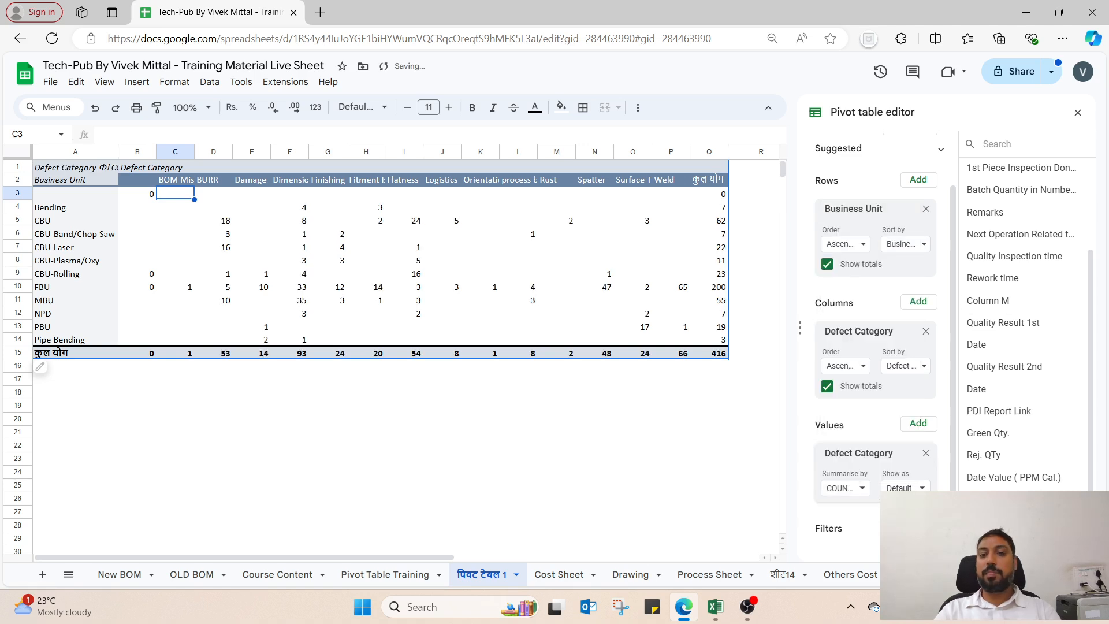
pyautogui.click(863, 490)
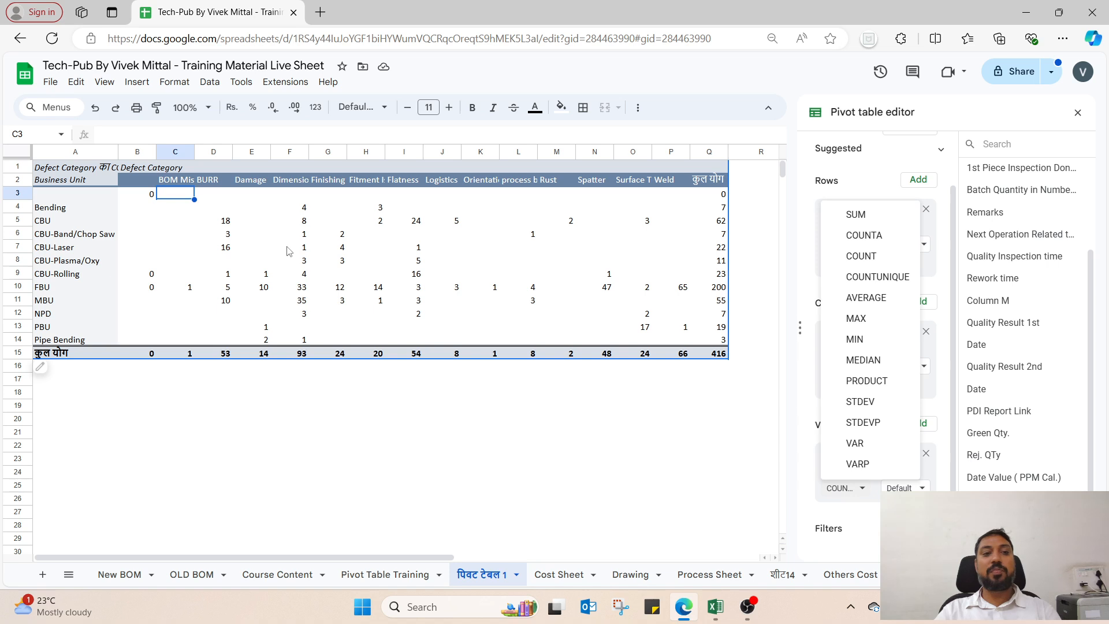
# Centre-align columns D to Q of the pivot table and check the BURR count in the CBU row.
pyautogui.click(223, 223)
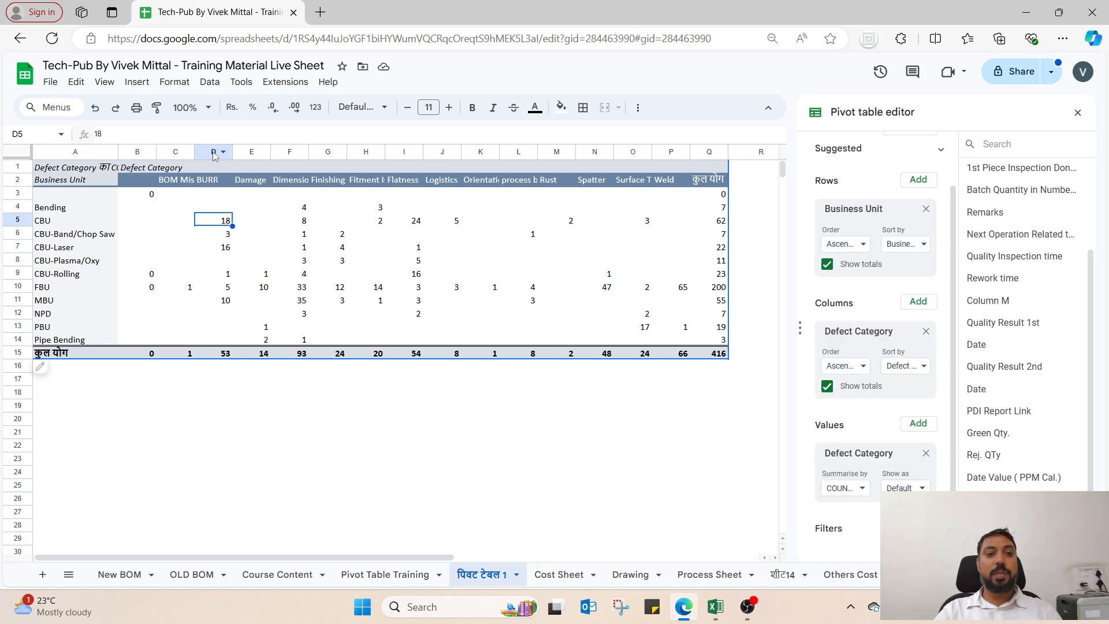
pyautogui.moveTo(214, 153); pyautogui.dragTo(718, 179)
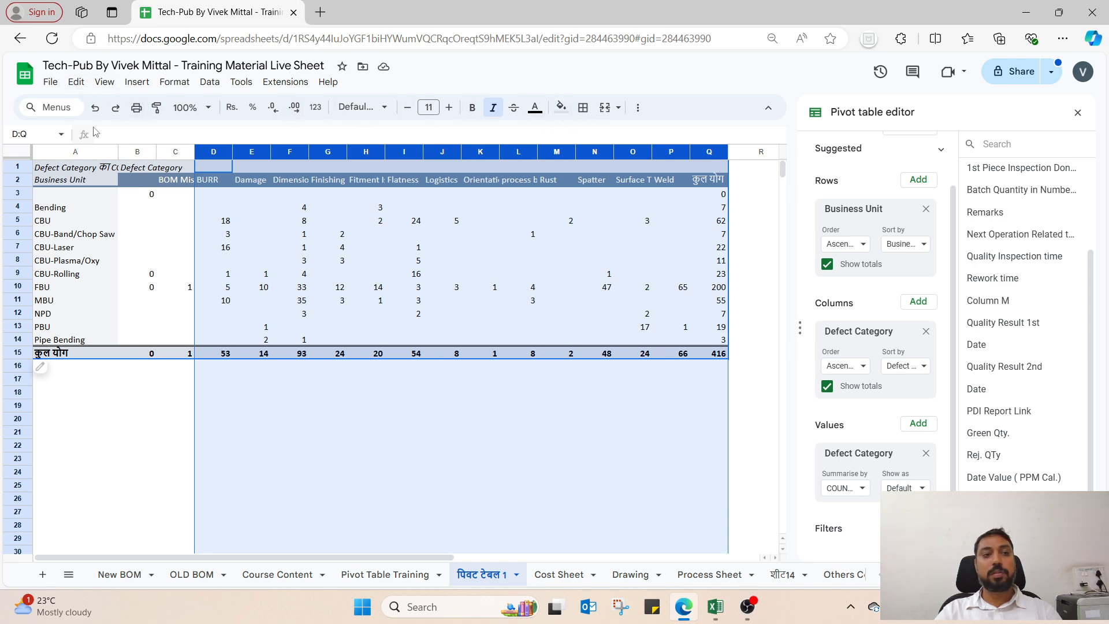
pyautogui.click(1077, 113)
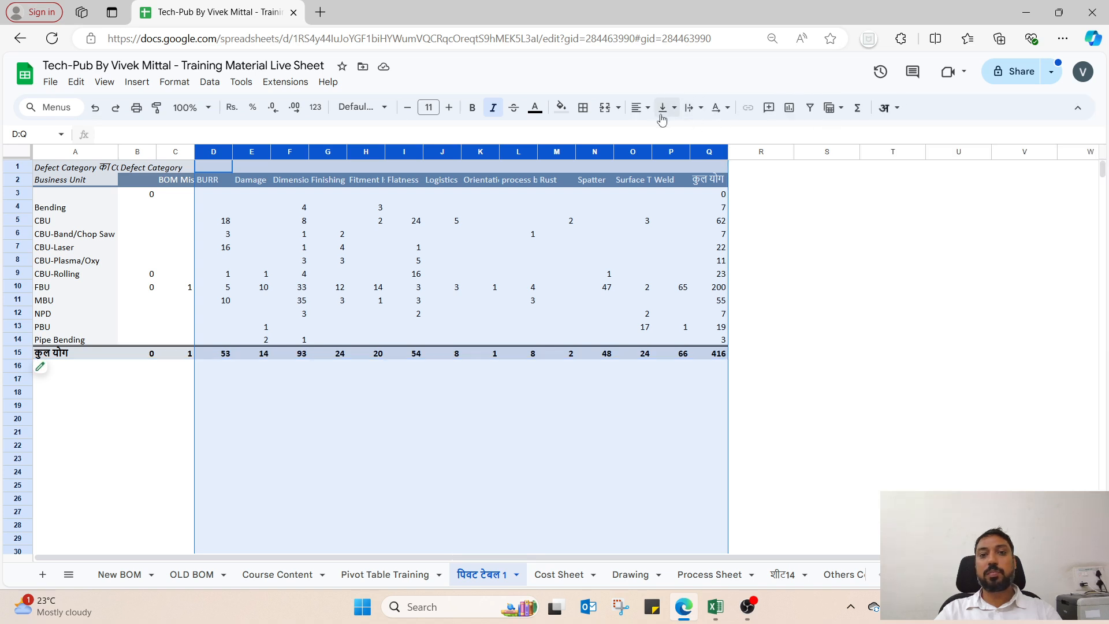
pyautogui.click(647, 109)
pyautogui.click(662, 132)
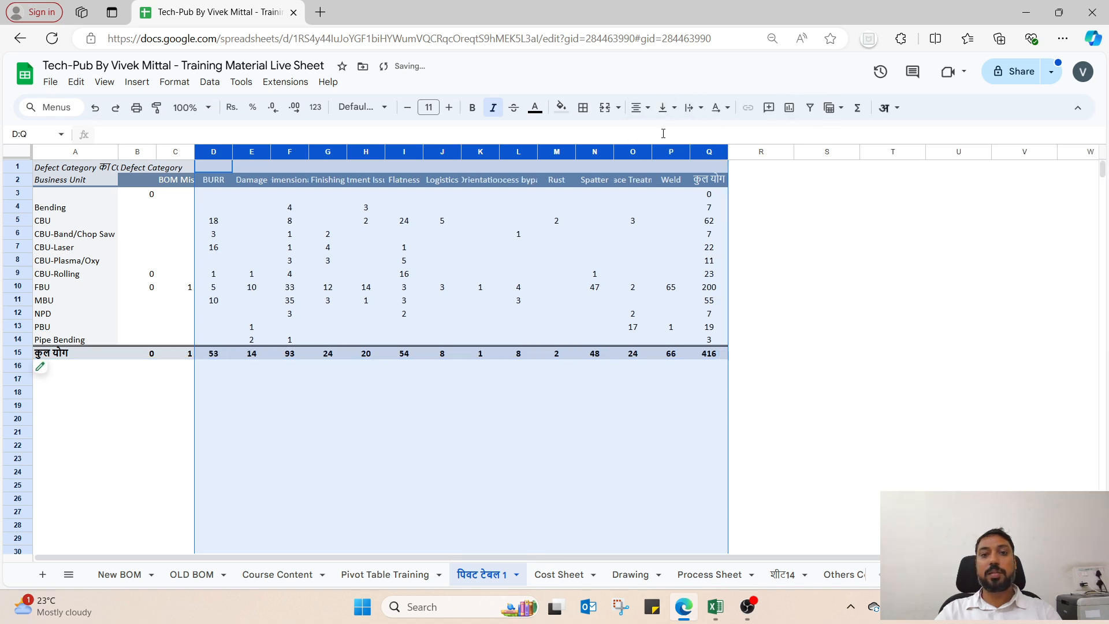
pyautogui.click(506, 436)
pyautogui.click(216, 223)
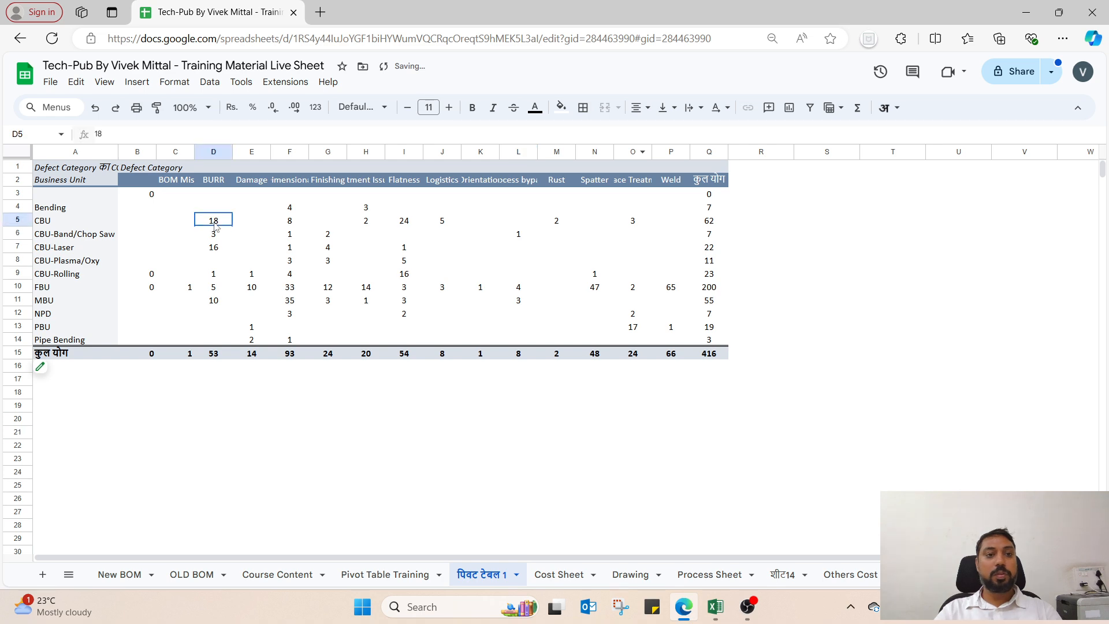
pyautogui.click(21, 220)
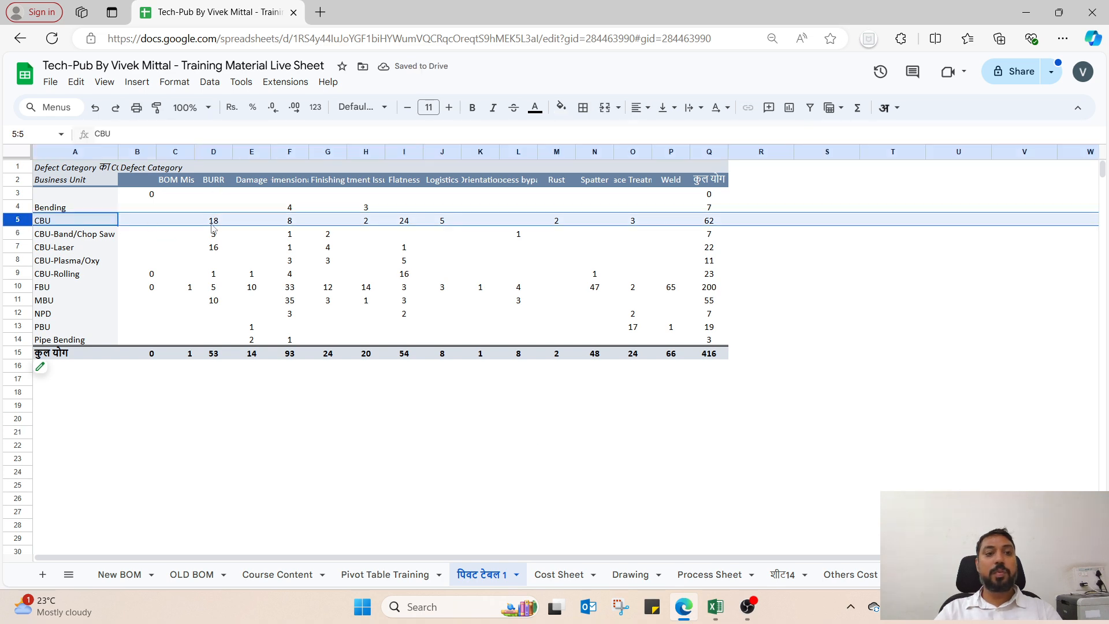
pyautogui.click(216, 223)
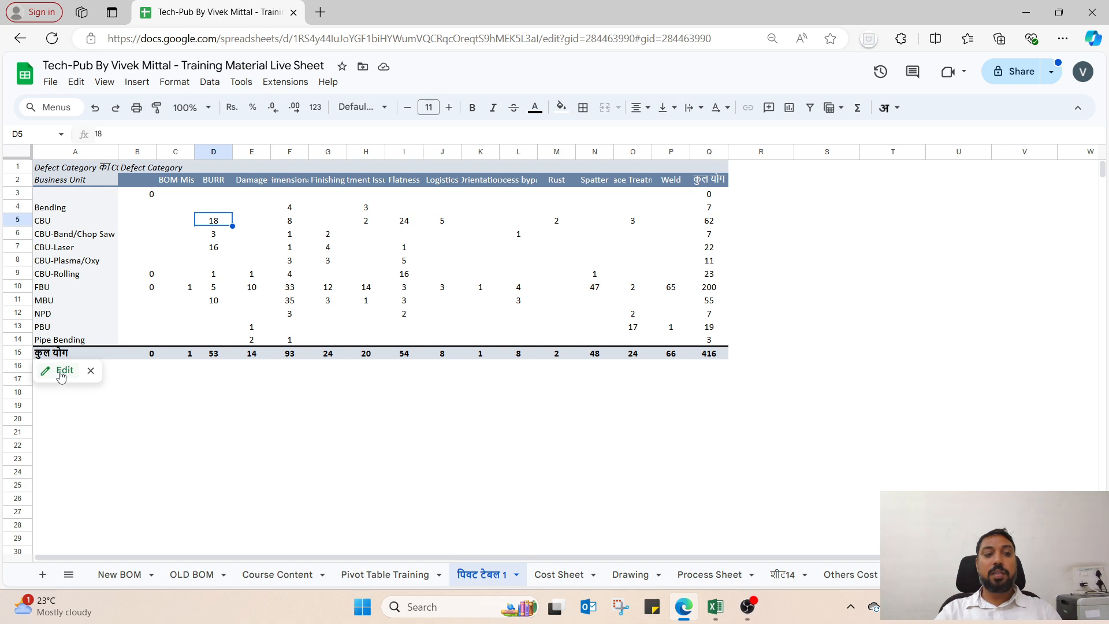
# Reopen the pivot table for editing and add Customer Name as a filter.
pyautogui.click(62, 371)
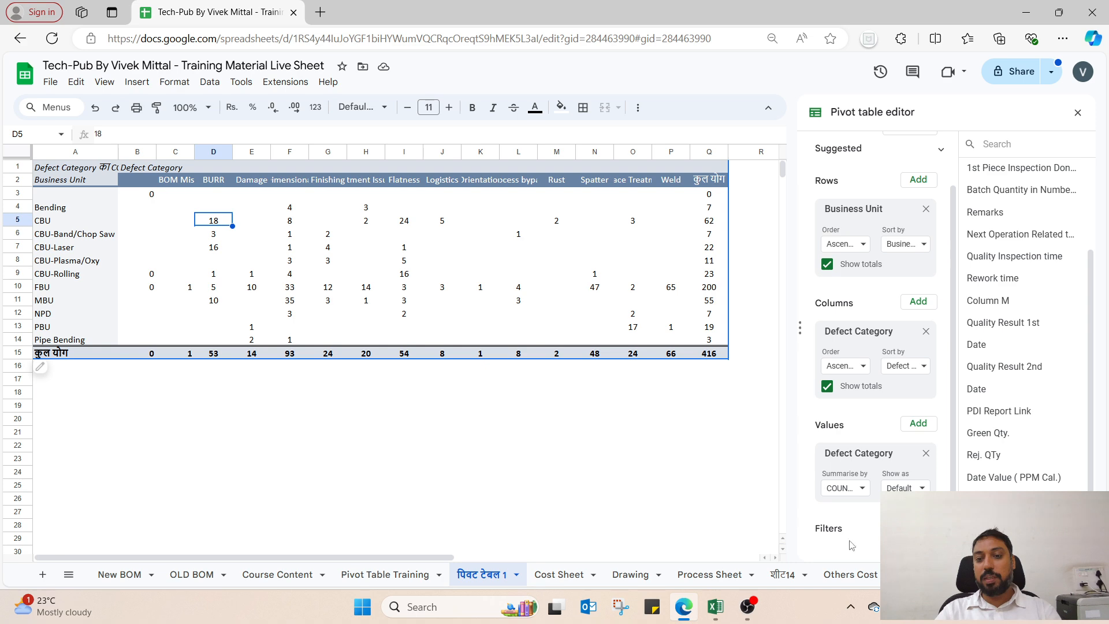
pyautogui.click(919, 528)
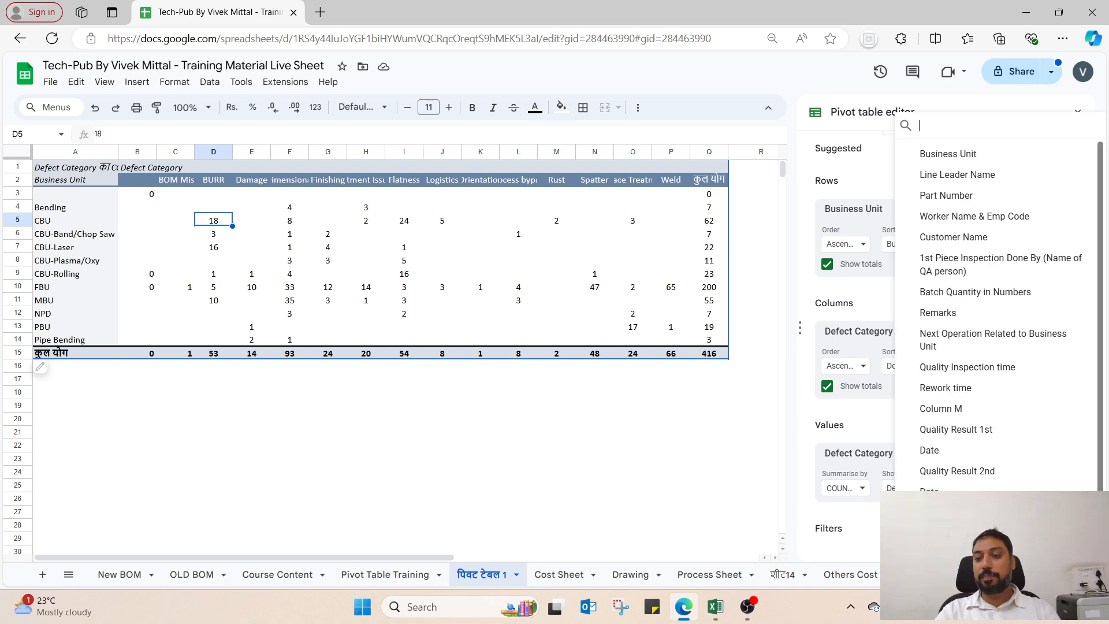
pyautogui.scroll(-2, 1005, 317)
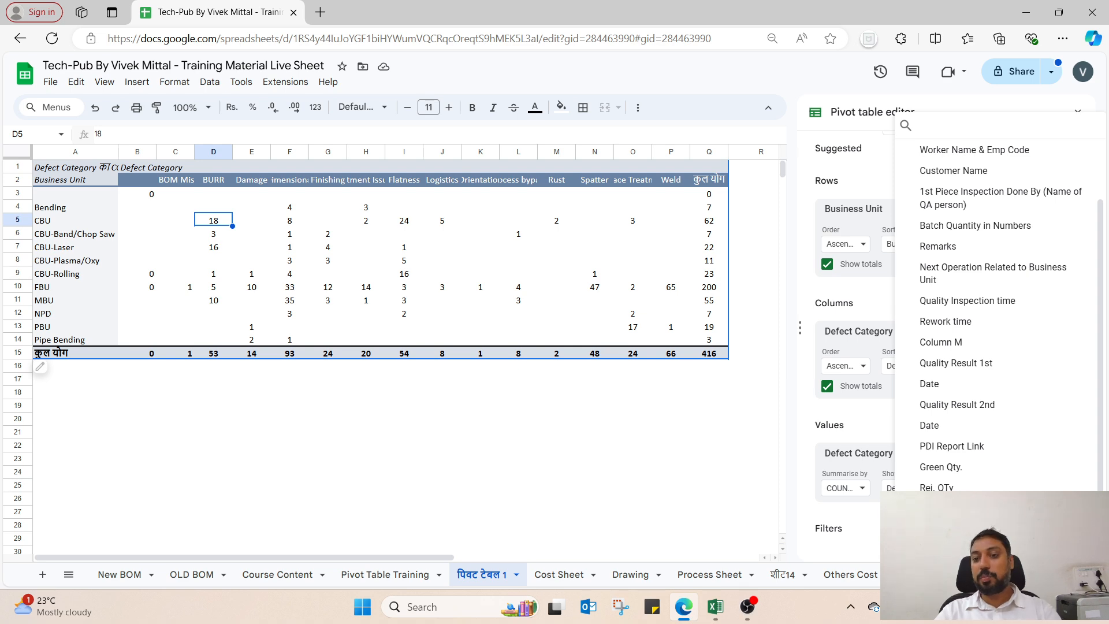
pyautogui.click(994, 173)
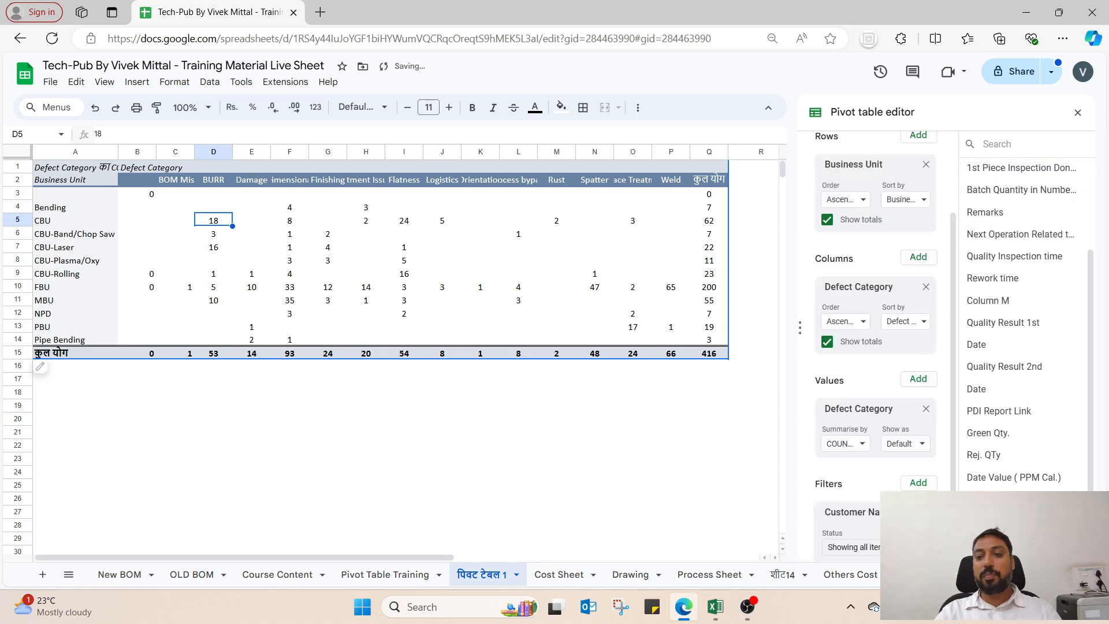
# Filter the pivot table to customer CNH only and check the BURR count for CBU-Band/Chop Saw.
pyautogui.moveTo(954, 514); pyautogui.dragTo(953, 535)
pyautogui.click(919, 521)
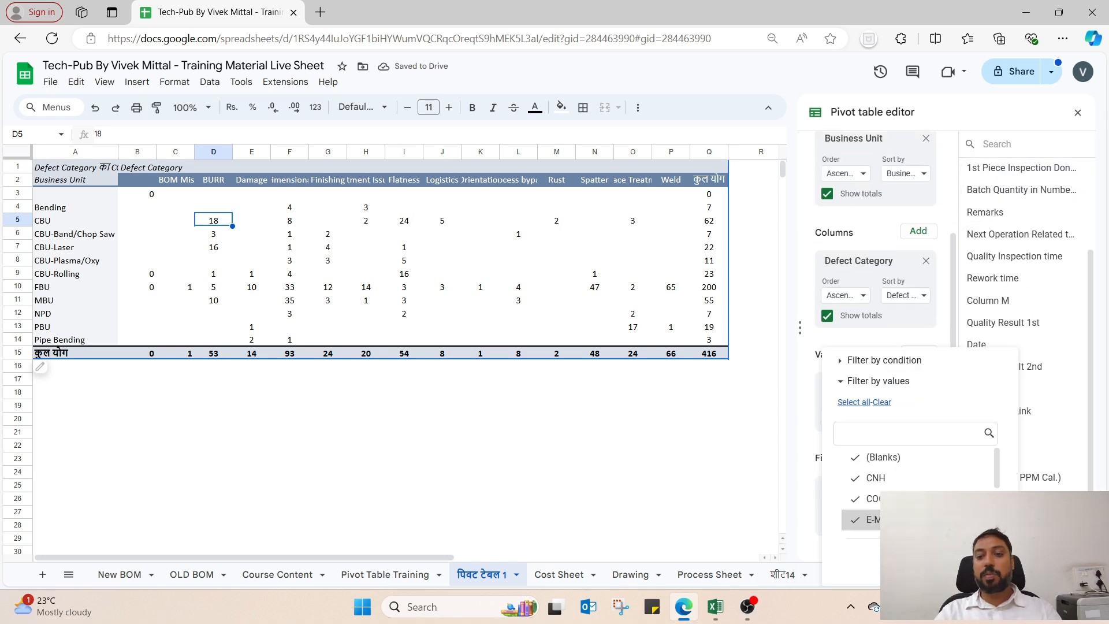
pyautogui.click(883, 402)
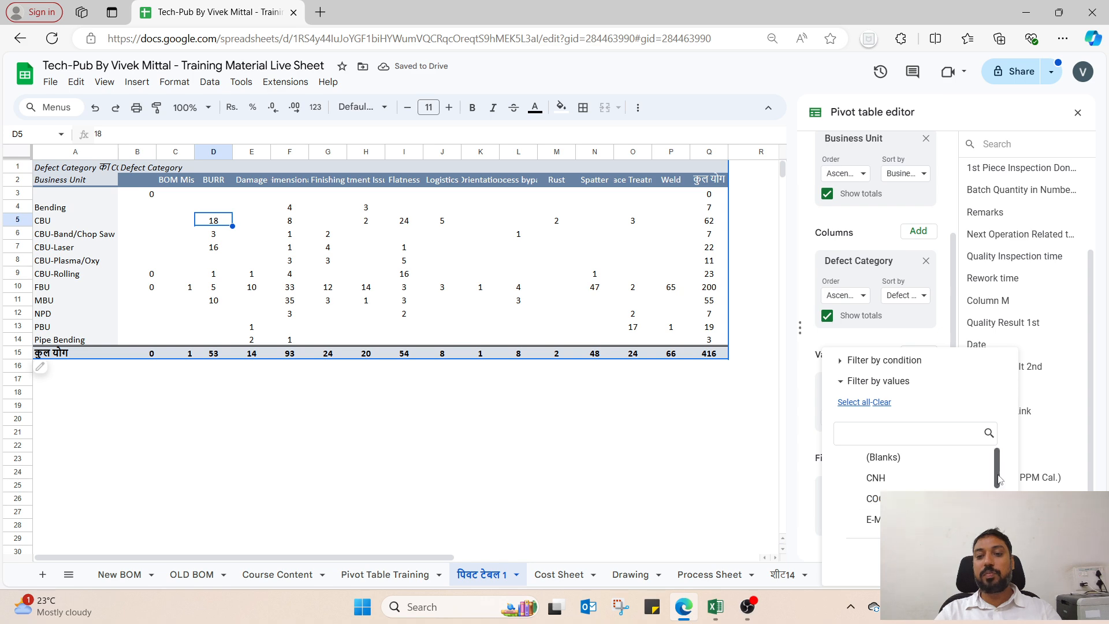
pyautogui.click(916, 479)
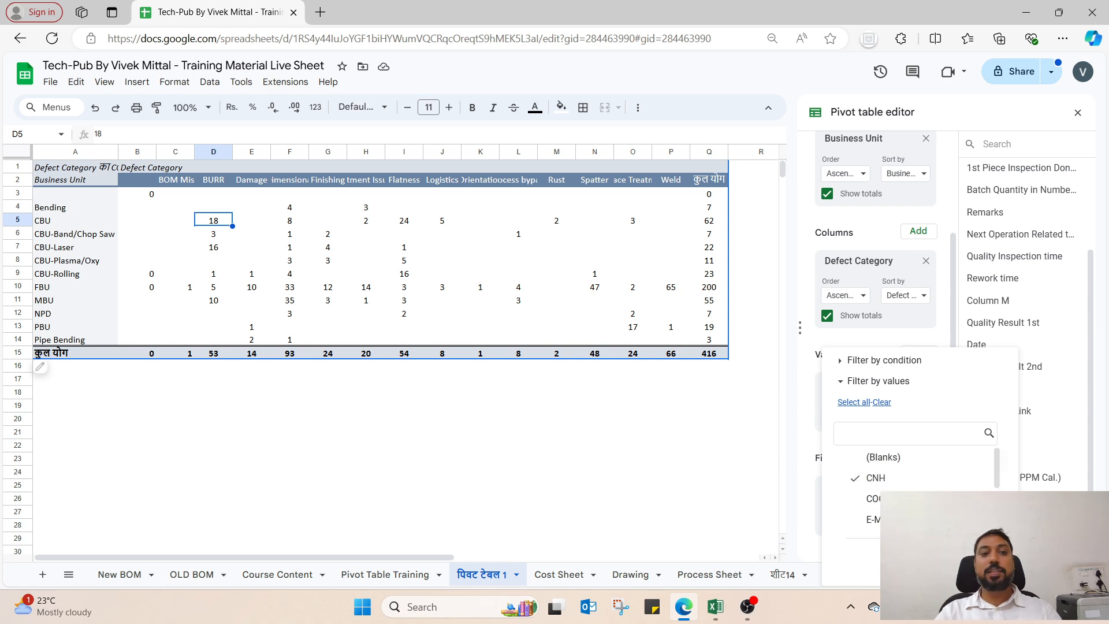
pyautogui.click(977, 562)
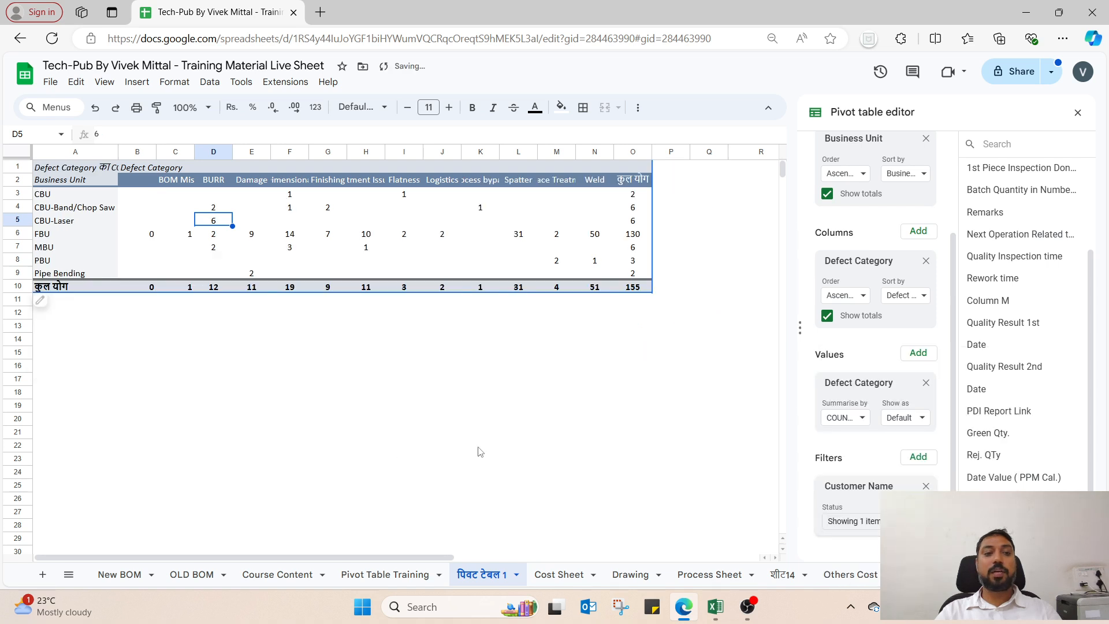
pyautogui.click(518, 433)
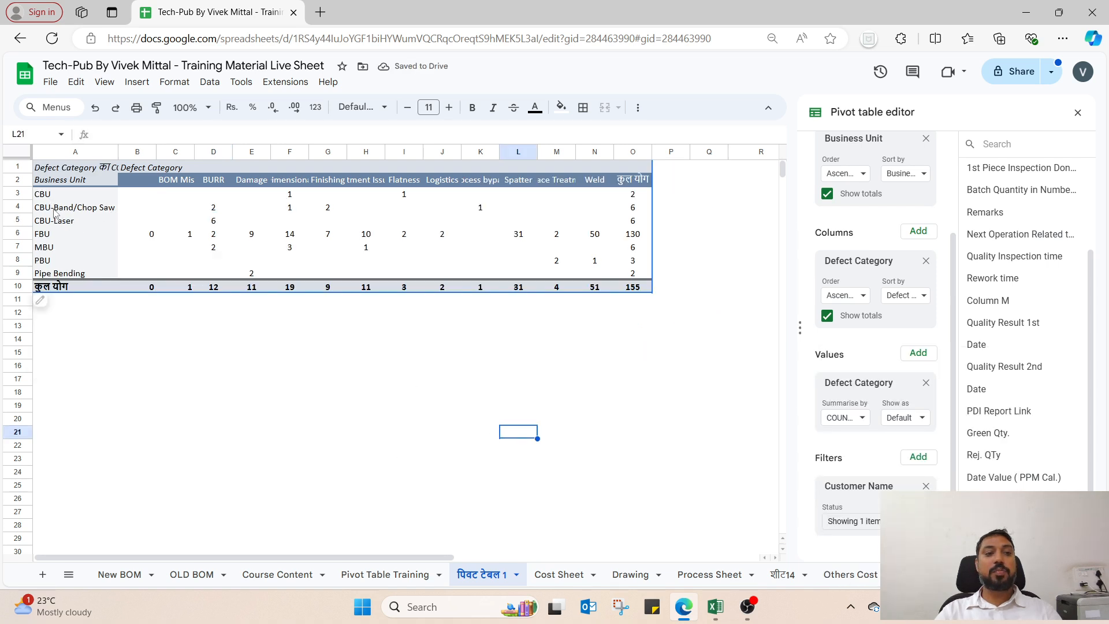
pyautogui.click(72, 209)
pyautogui.click(214, 209)
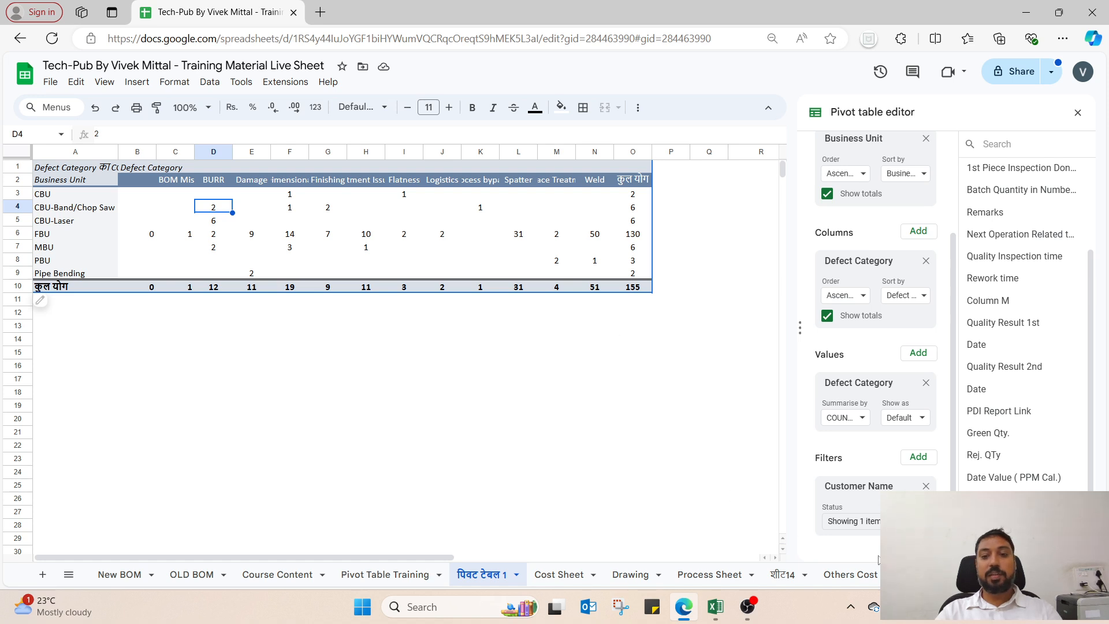
# Change the Customer Name filter to show only JCB instead of CNH.
pyautogui.click(907, 521)
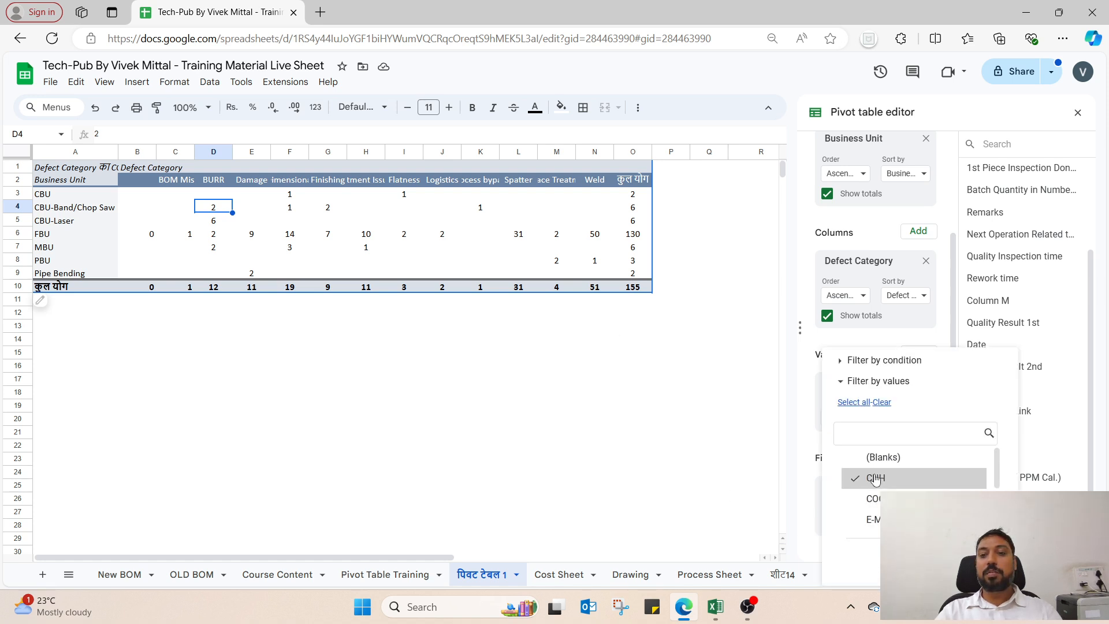
pyautogui.scroll(-2, 910, 486)
pyautogui.click(908, 468)
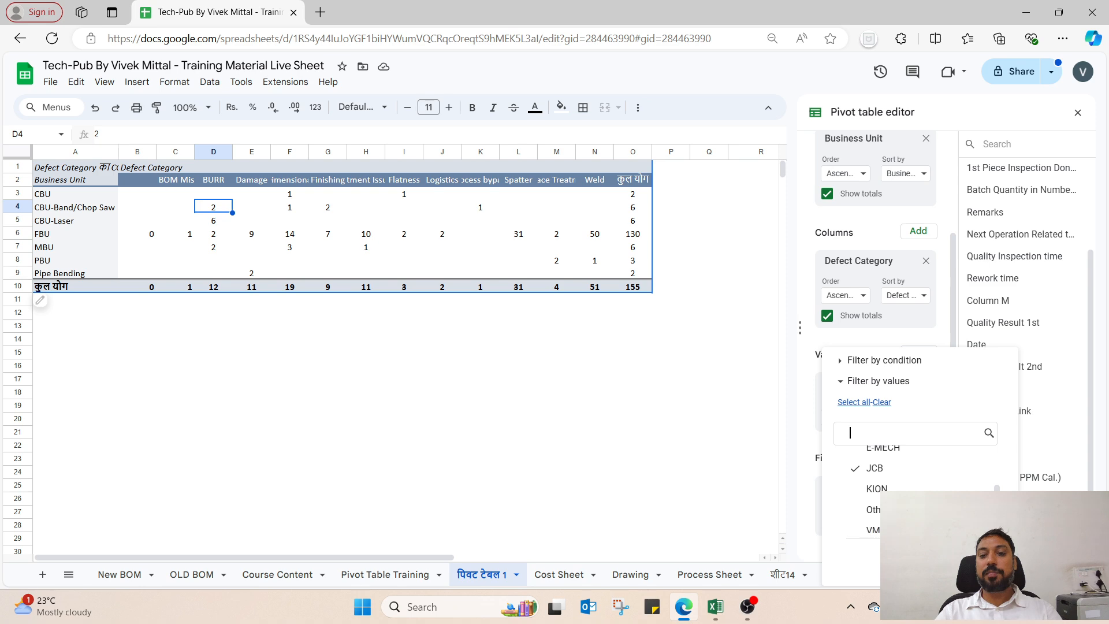
pyautogui.click(978, 563)
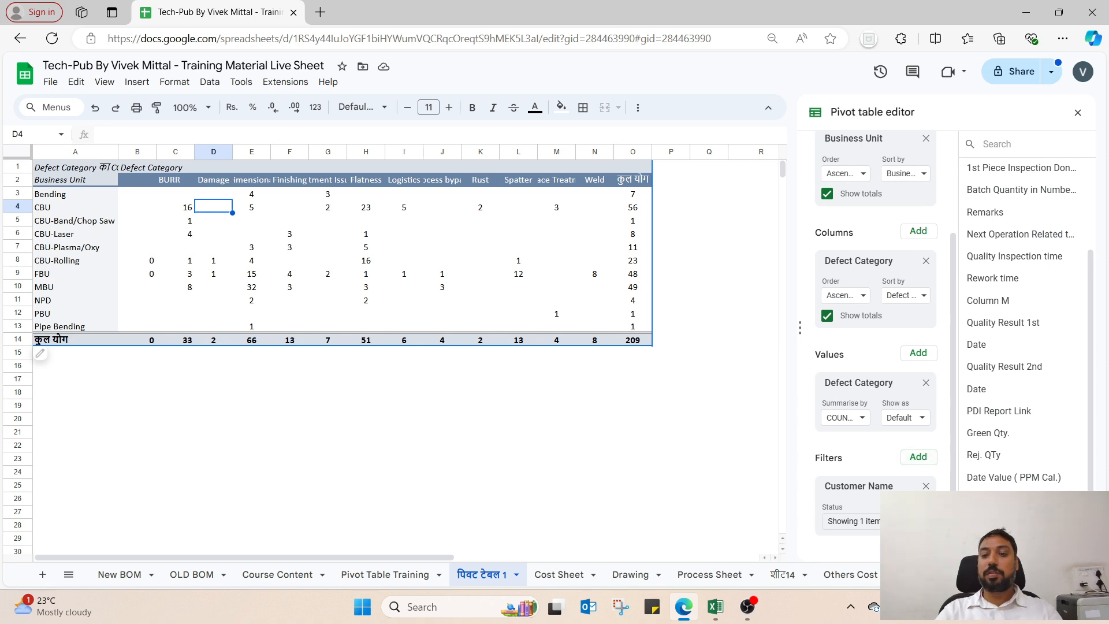
# Reset the Customer Name filter to include all customers.
pyautogui.click(867, 521)
pyautogui.click(854, 404)
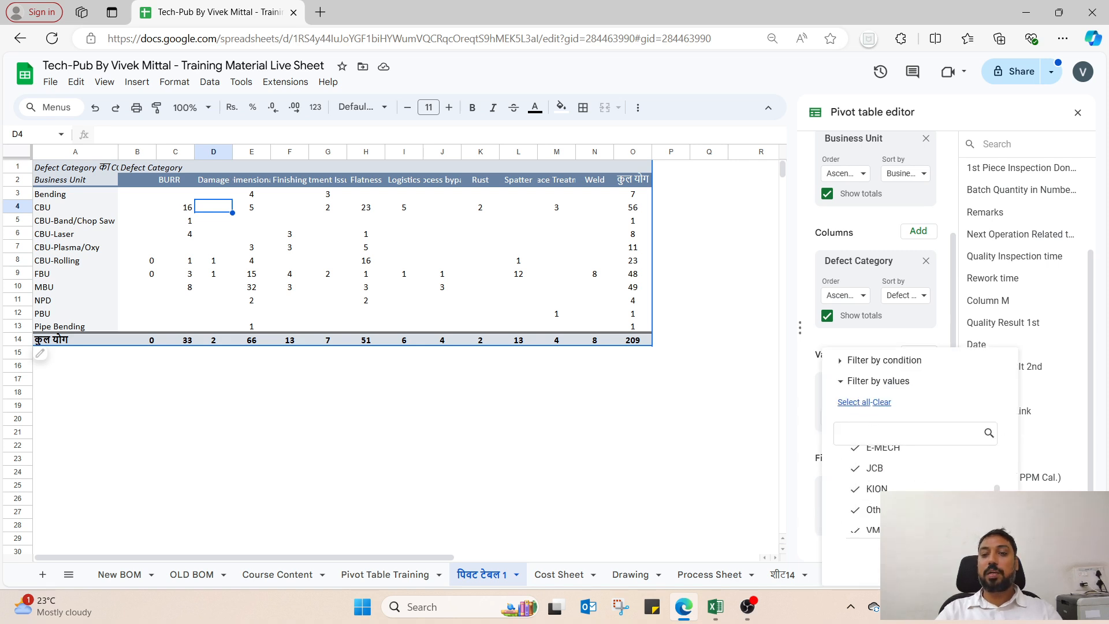
pyautogui.click(977, 564)
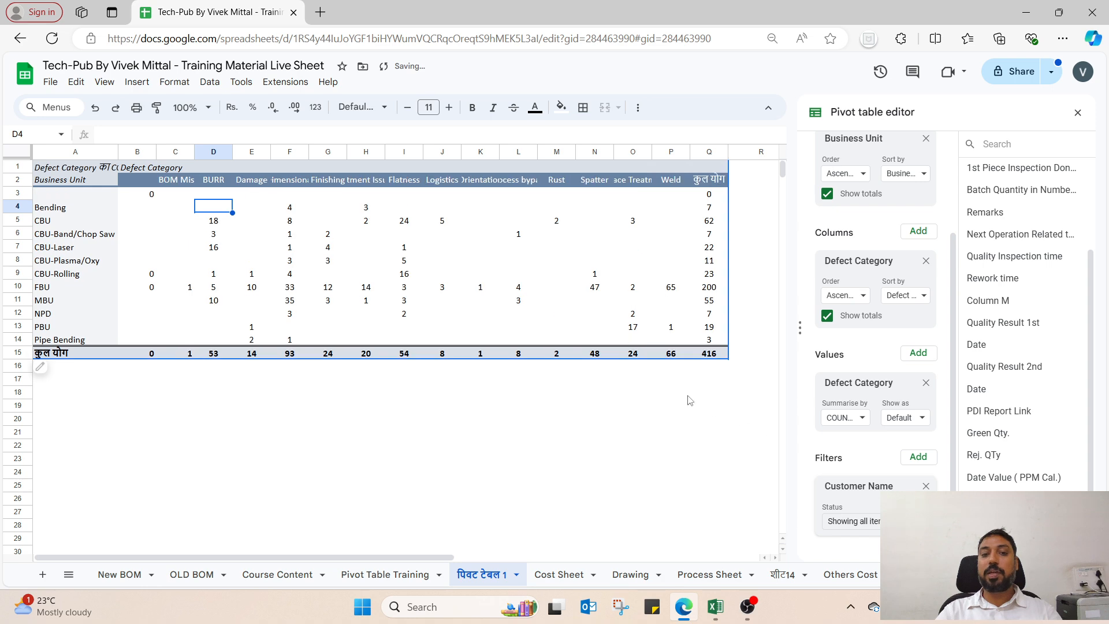
# Add Date Value ( PPM Cal.) as a second filter on the pivot table.
pyautogui.click(919, 457)
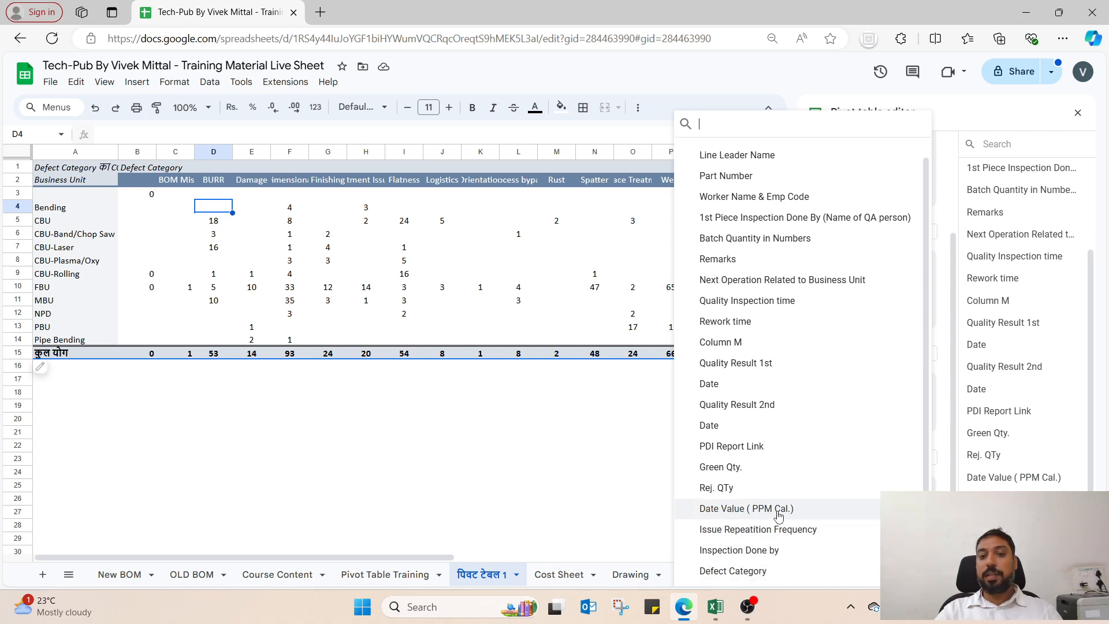
pyautogui.click(739, 509)
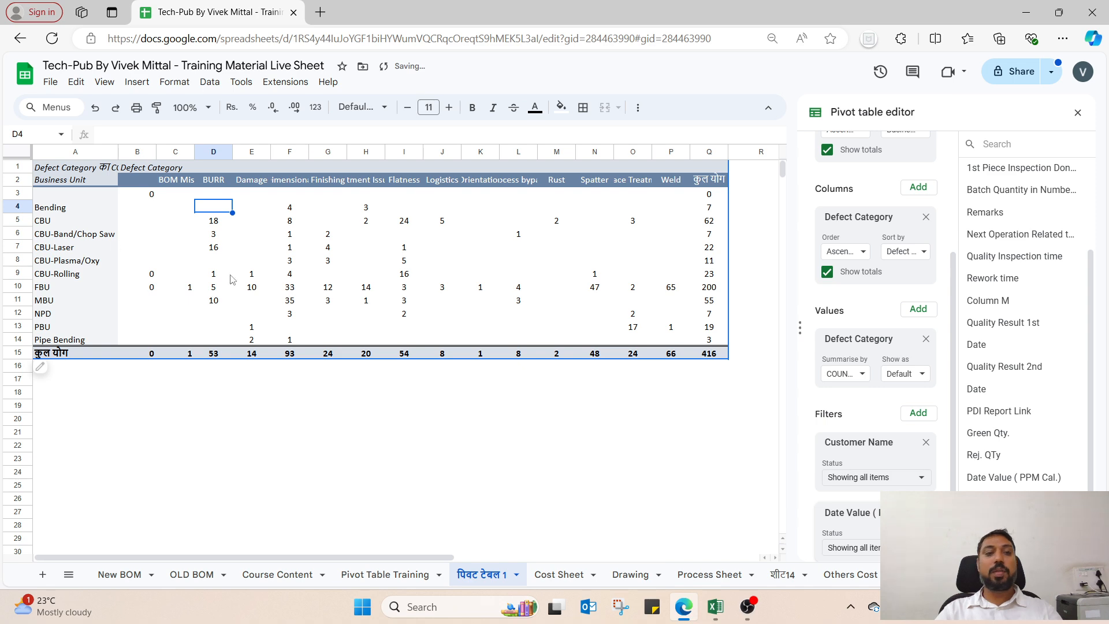
# Look through the dates available in the Date Value ( PPM Cal.) filter, leaving its selection untouched.
pyautogui.scroll(-1, 824, 555)
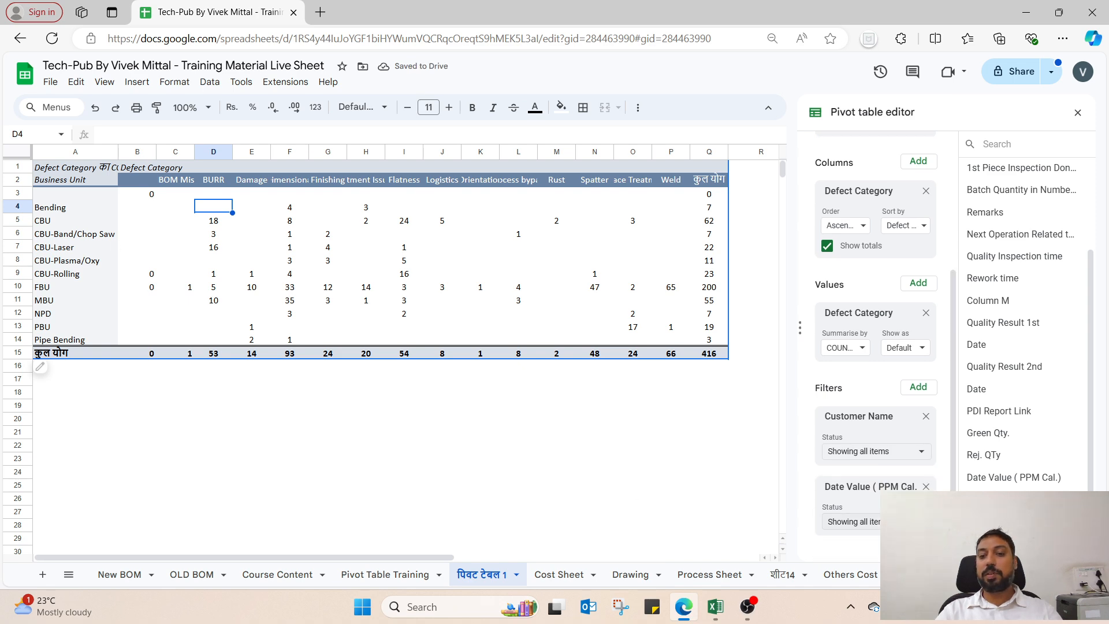
pyautogui.click(920, 522)
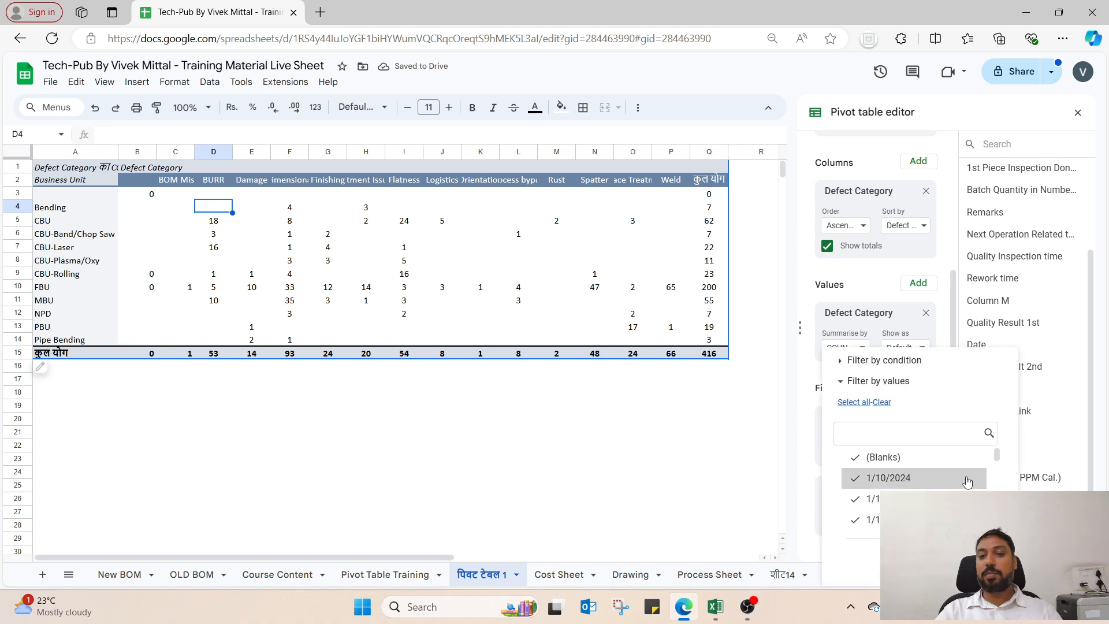
pyautogui.scroll(-3, 966, 507)
pyautogui.scroll(-10, 925, 511)
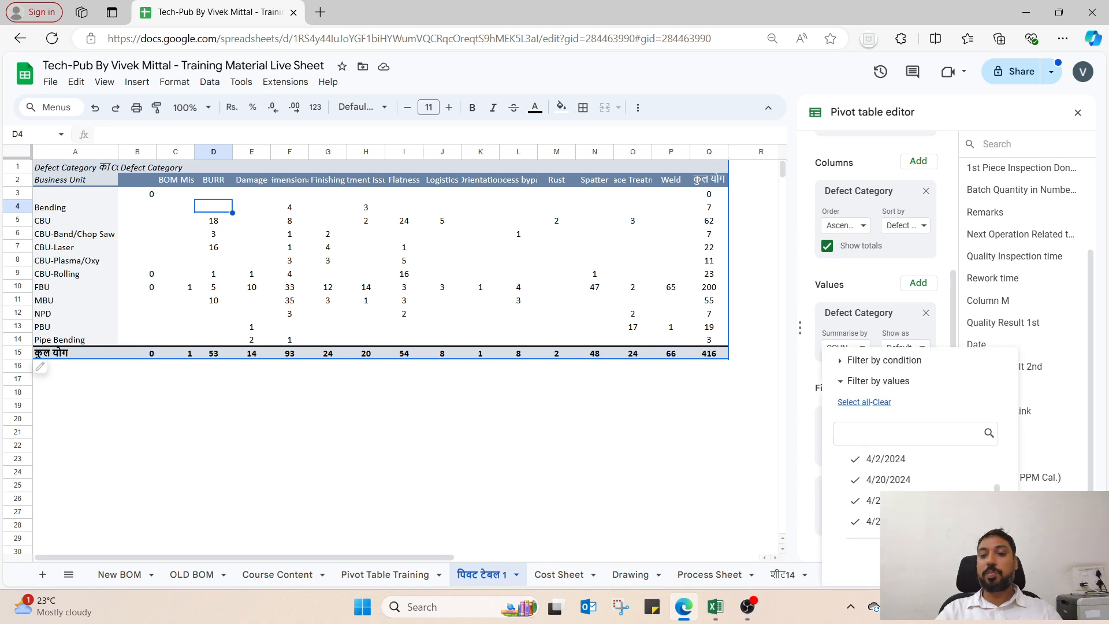
pyautogui.scroll(-3, 923, 471)
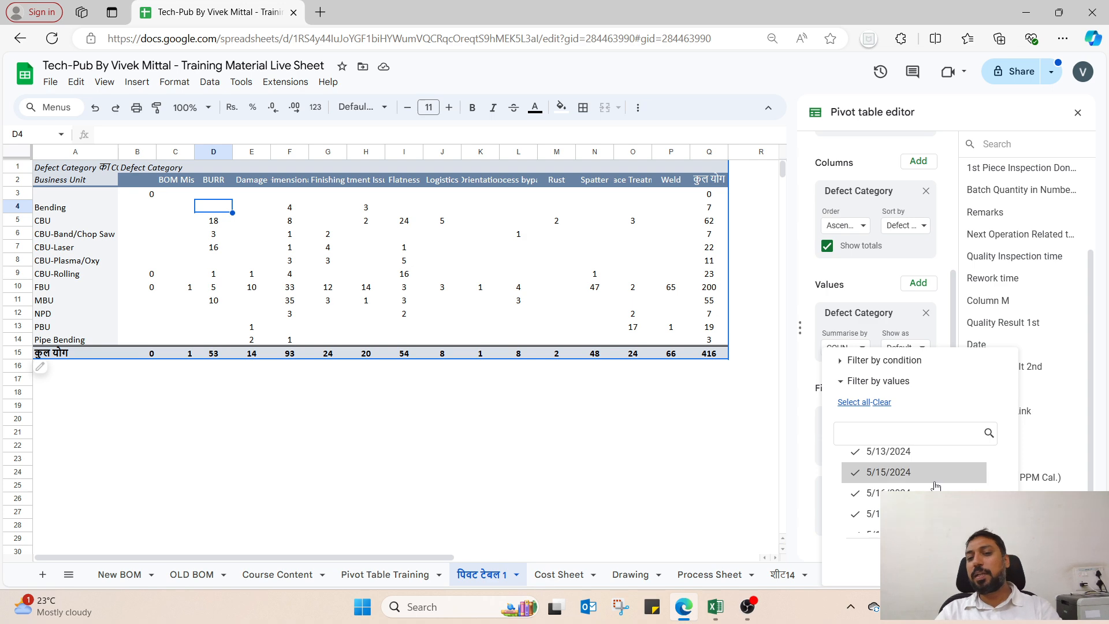
pyautogui.moveTo(998, 475); pyautogui.dragTo(998, 455)
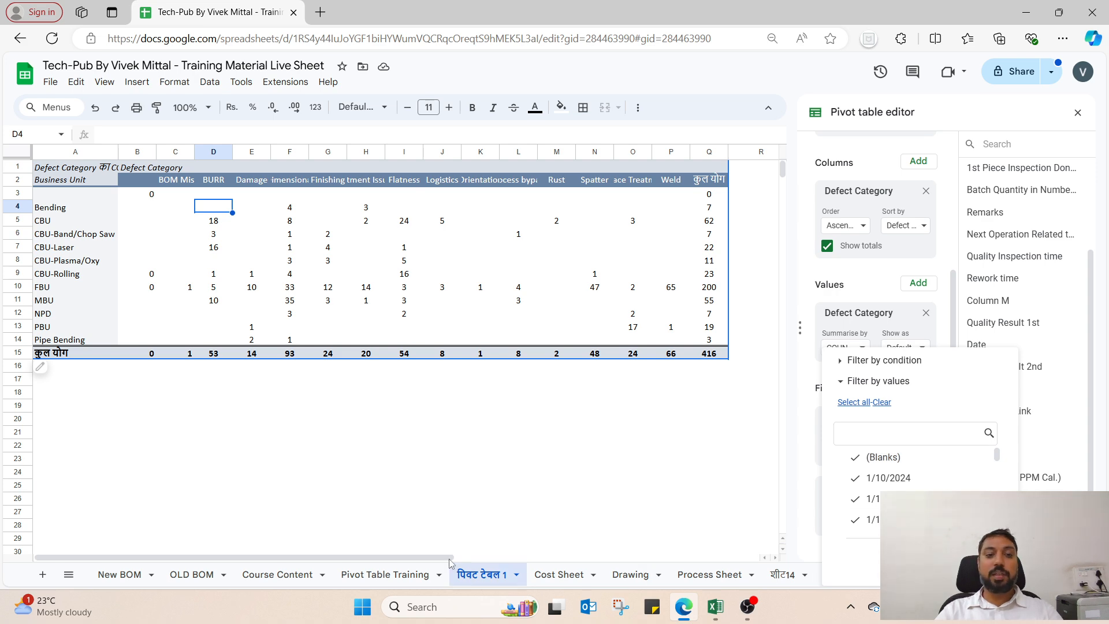
pyautogui.click(519, 495)
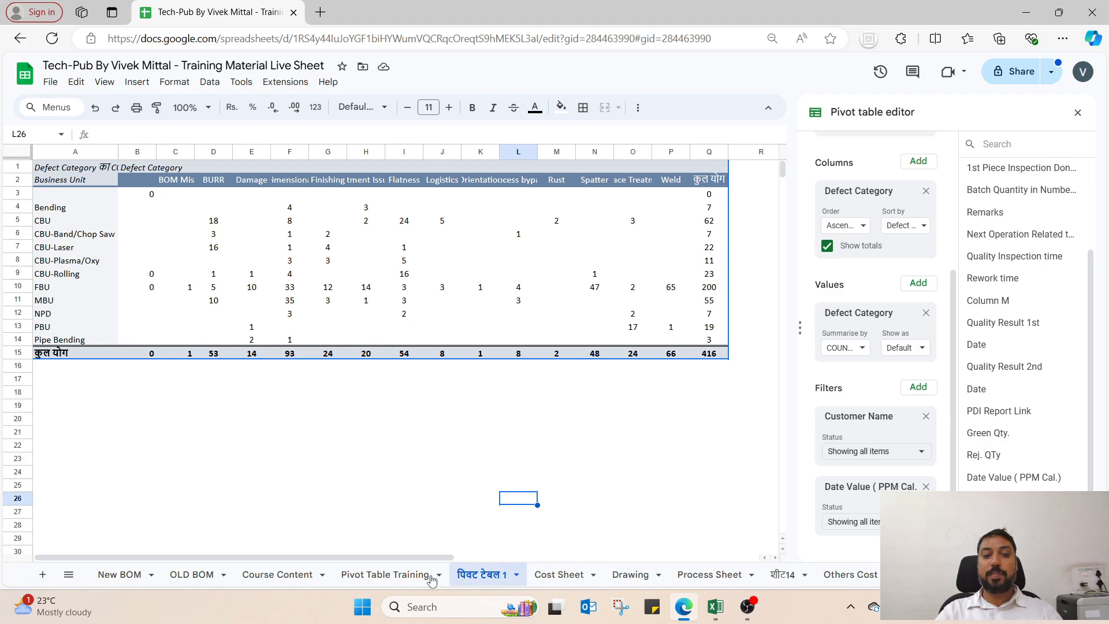
# On the Pivot Table Training sheet, insert a column before PDI Report Link and give it the header Year.
pyautogui.click(386, 575)
pyautogui.scroll(5, 654, 376)
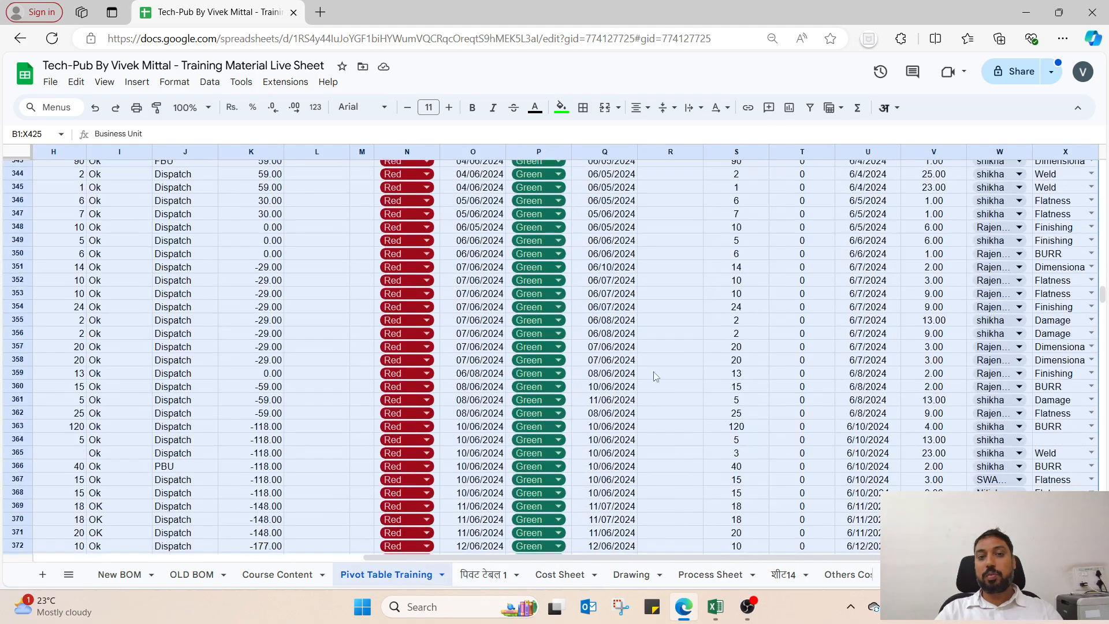
pyautogui.scroll(15, 654, 376)
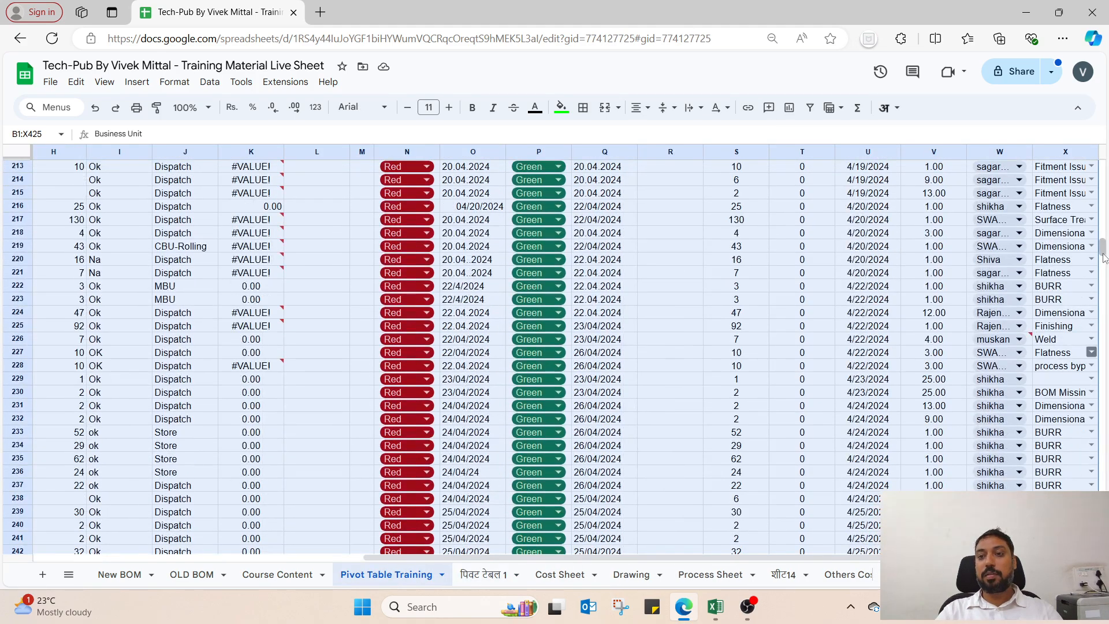
pyautogui.moveTo(1104, 257); pyautogui.dragTo(1103, 174)
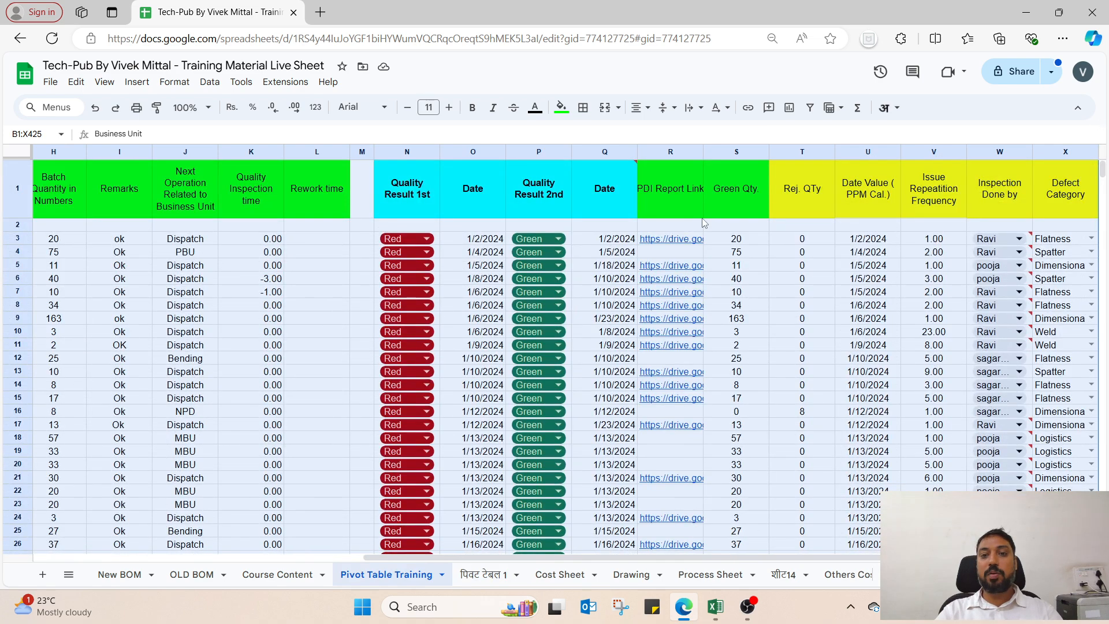
pyautogui.click(740, 152)
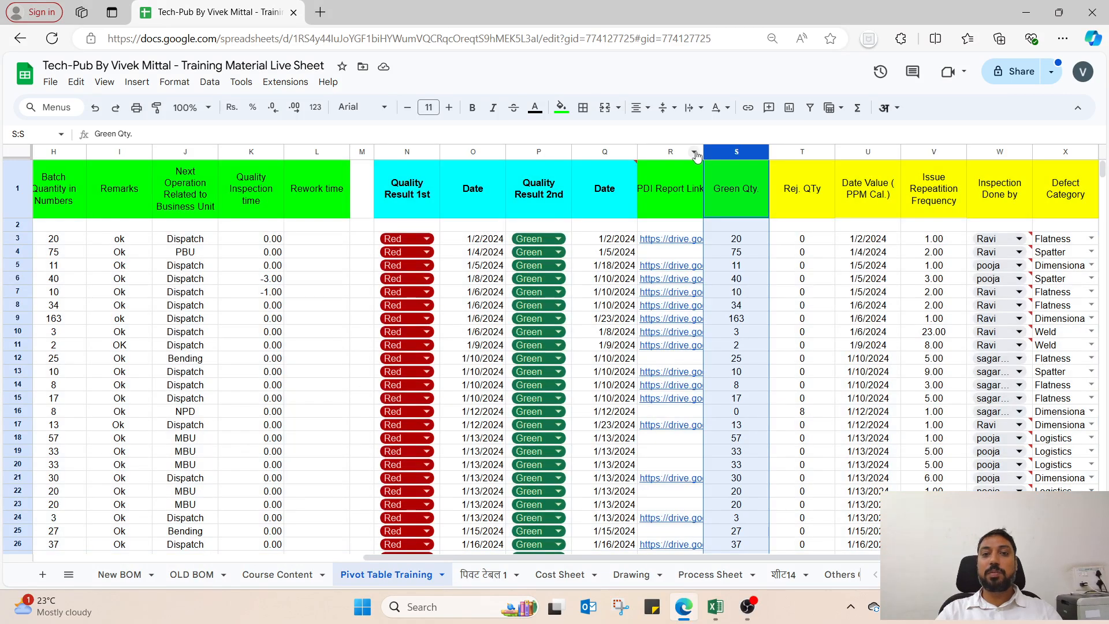
pyautogui.click(679, 152)
pyautogui.rightClick(681, 152)
pyautogui.click(722, 233)
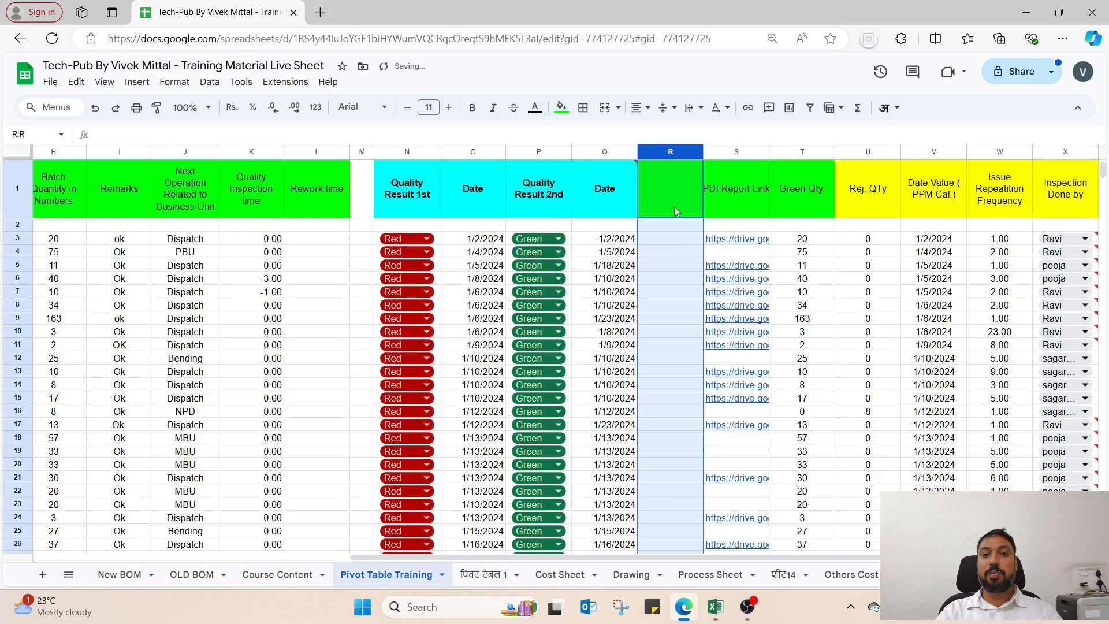
pyautogui.click(672, 205)
pyautogui.write('Year')
pyautogui.press('Return')
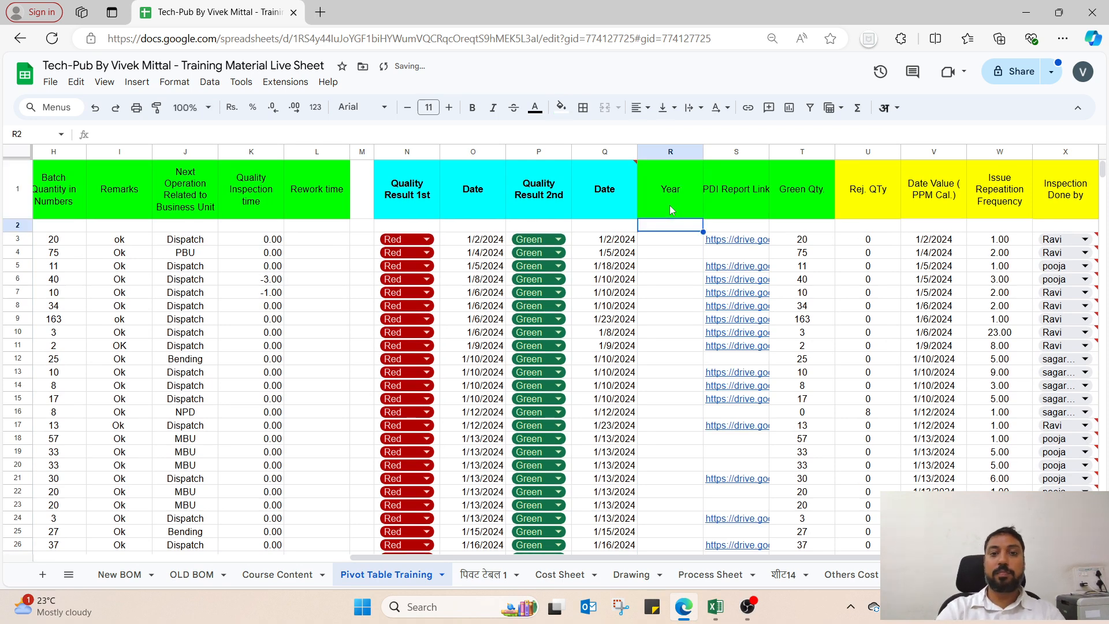
# Enter =year(Q3) in the Year column's first data row and auto-fill the formula down the column.
pyautogui.press('Down')
pyautogui.write('=y')
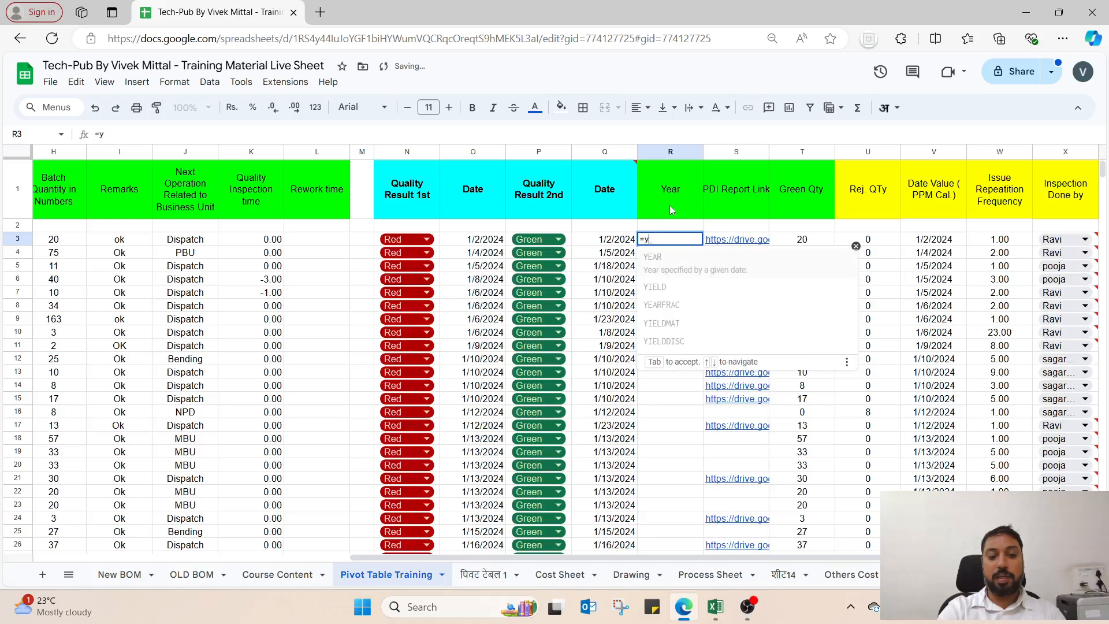
pyautogui.write('ear (')
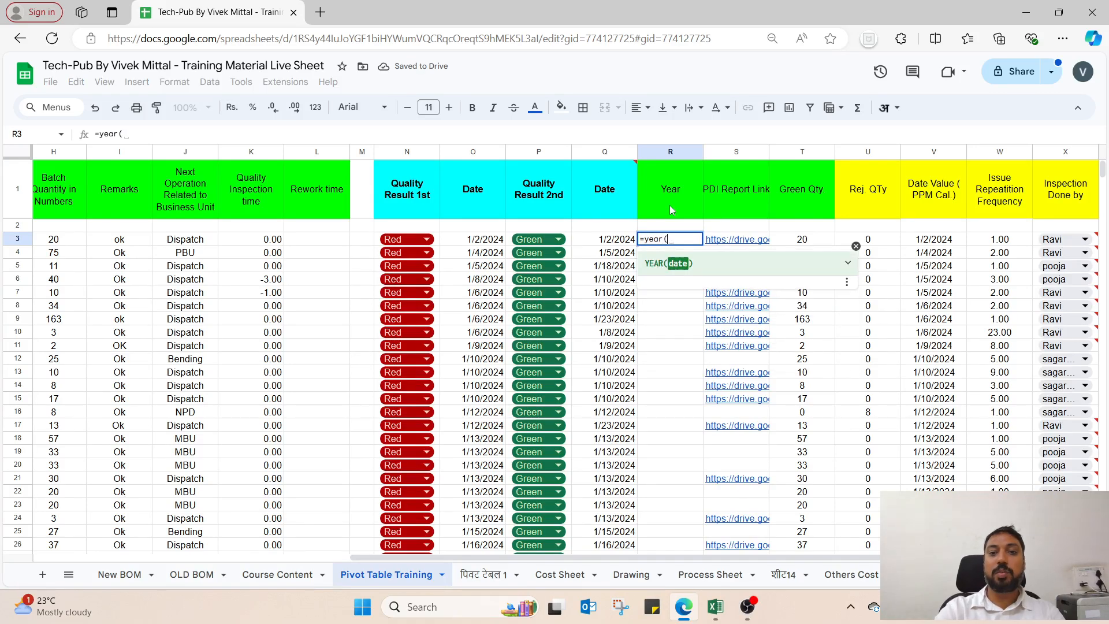
pyautogui.press('Left')
pyautogui.press('Return')
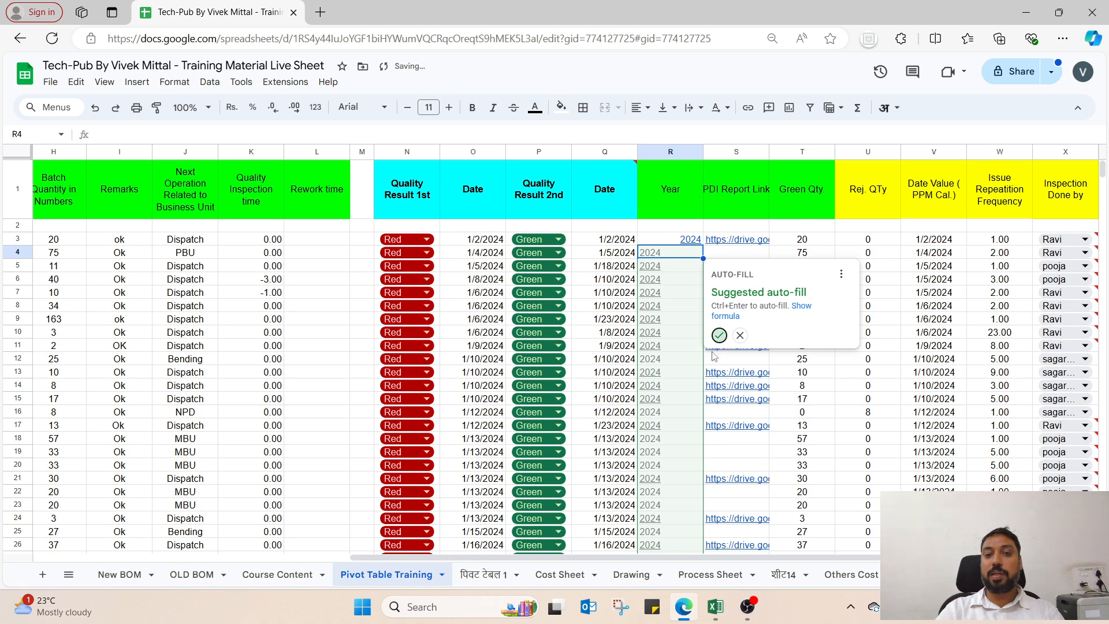
pyautogui.click(718, 335)
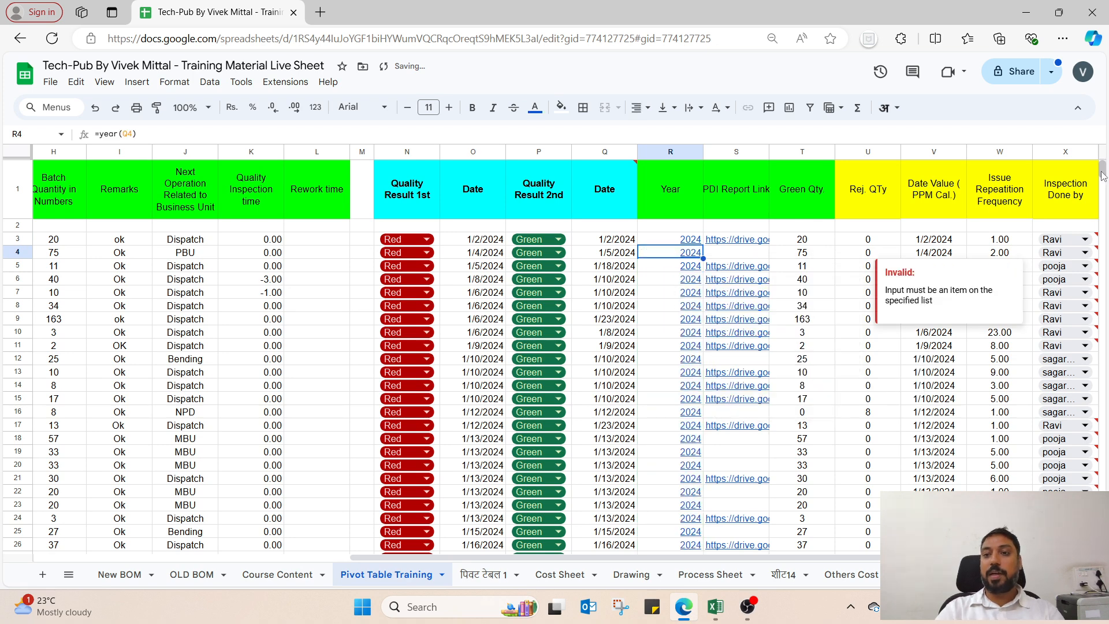
pyautogui.moveTo(1102, 170)
pyautogui.mouseDown()
pyautogui.moveTo(1102, 316)
pyautogui.moveTo(1101, 171)
pyautogui.mouseUp()
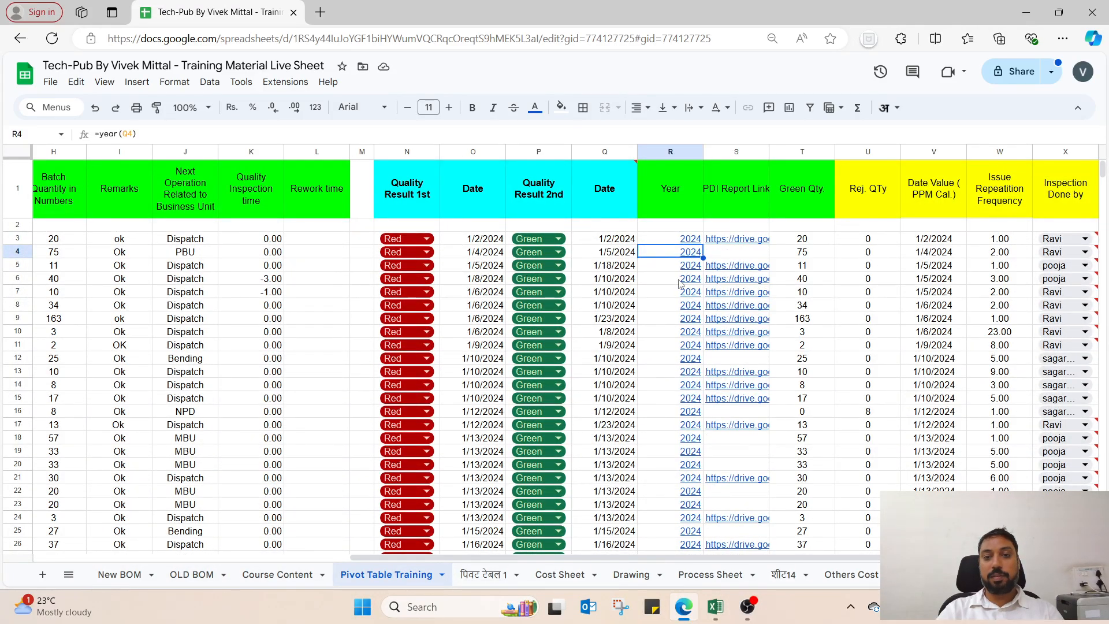
# Insert a column before Year and give it the header Month.
pyautogui.rightClick(673, 153)
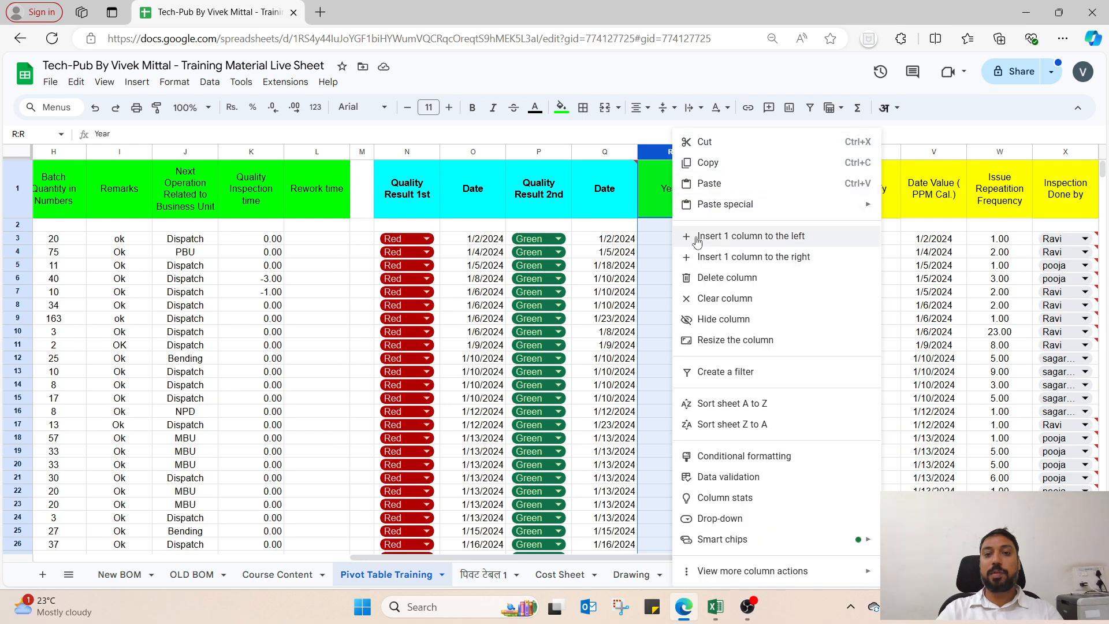
pyautogui.click(742, 233)
pyautogui.click(670, 206)
pyautogui.write('Month')
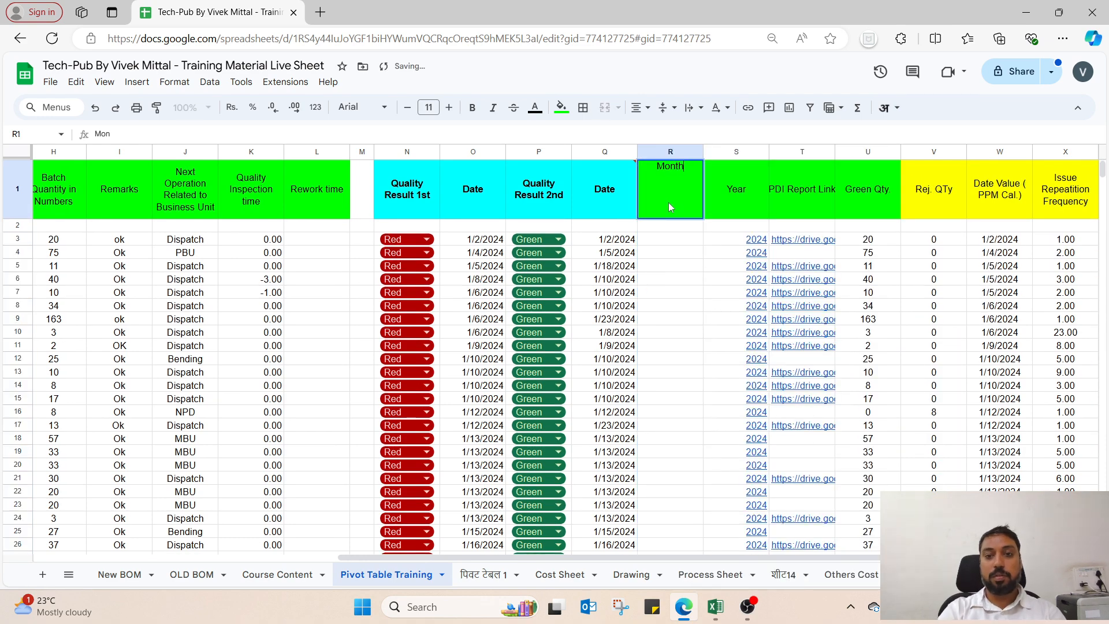
pyautogui.press('Return')
pyautogui.press('Down')
# Change the header of the column before Year to Week number.
pyautogui.click(668, 202)
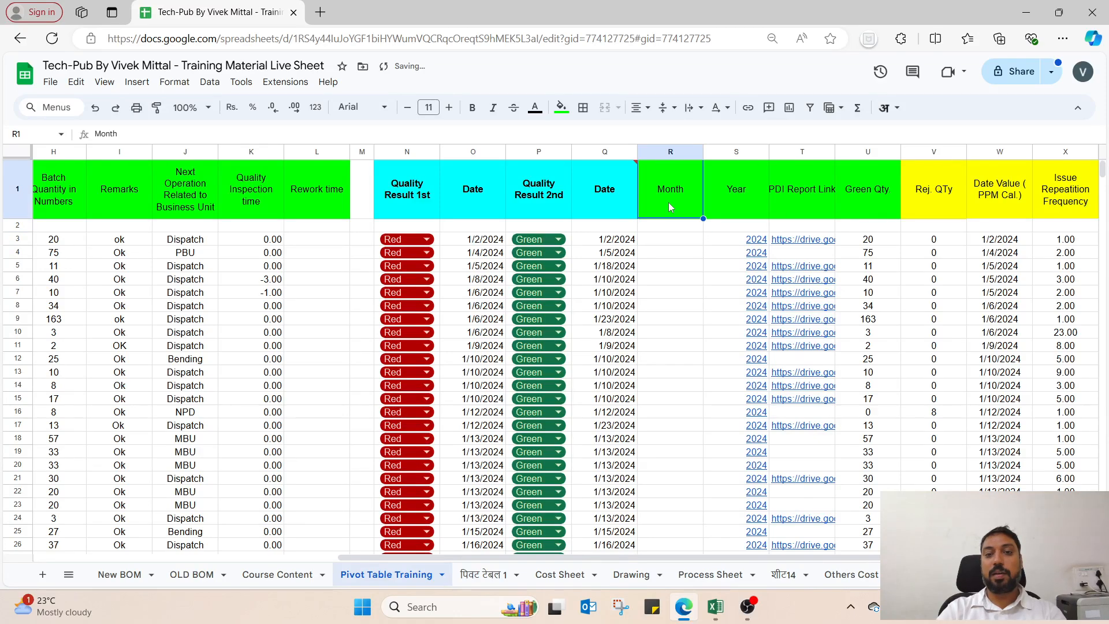
pyautogui.write('Week number')
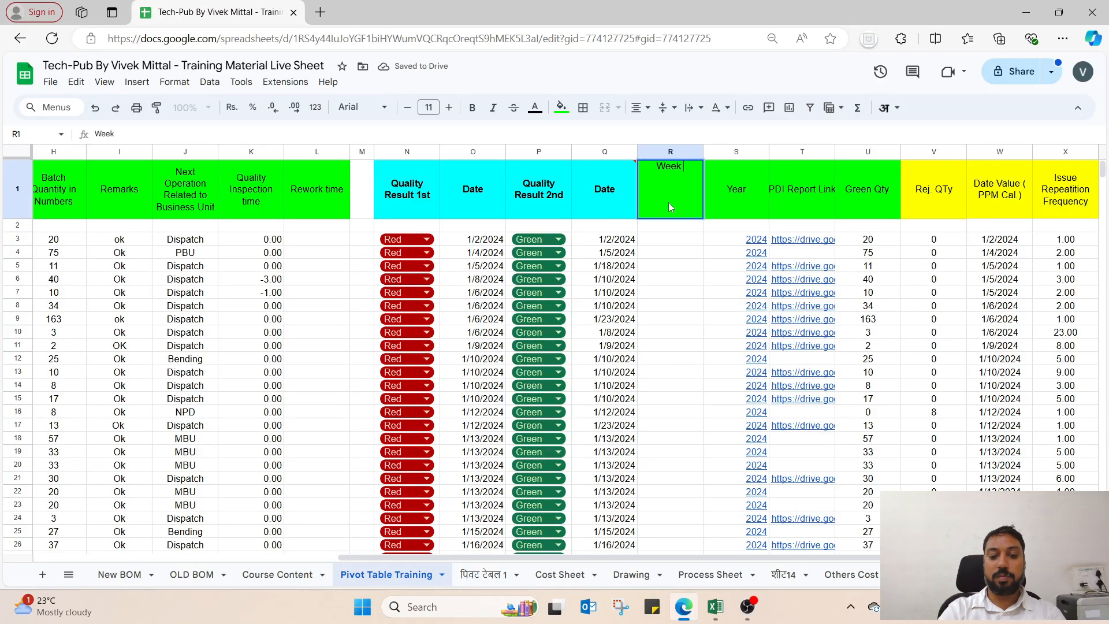
pyautogui.press('Return')
pyautogui.press('Down')
pyautogui.press('Down')
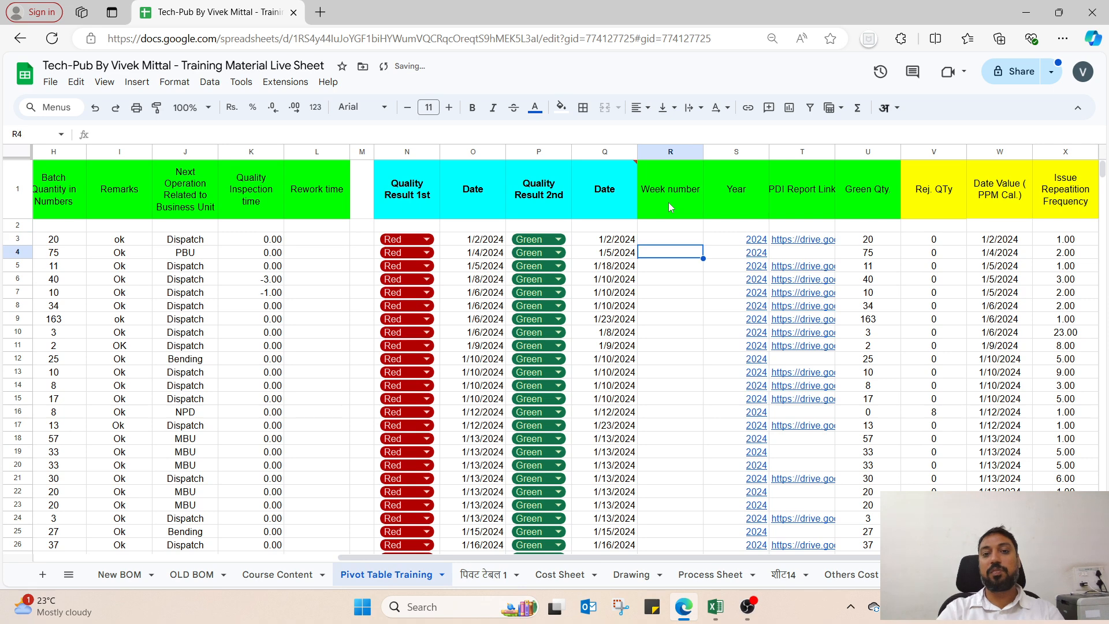
# Enter =WEEKNUM(Q3) in the Week number column's first data row and auto-fill the formula down the column.
pyautogui.press('Up')
pyautogui.write('=')
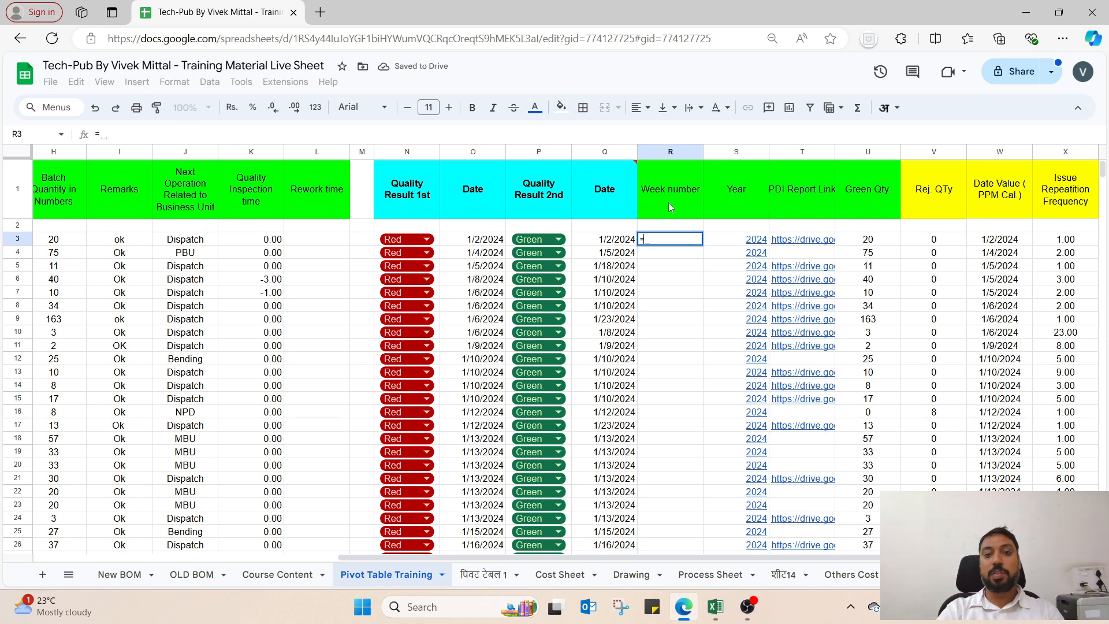
pyautogui.write('weeknum')
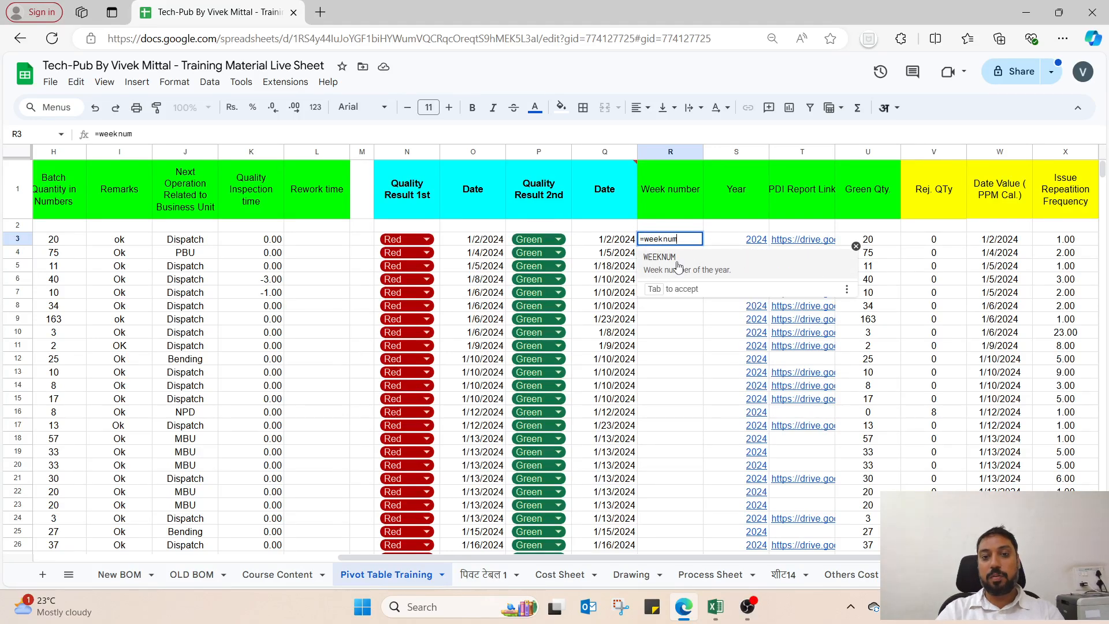
pyautogui.press('Tab')
pyautogui.click(616, 243)
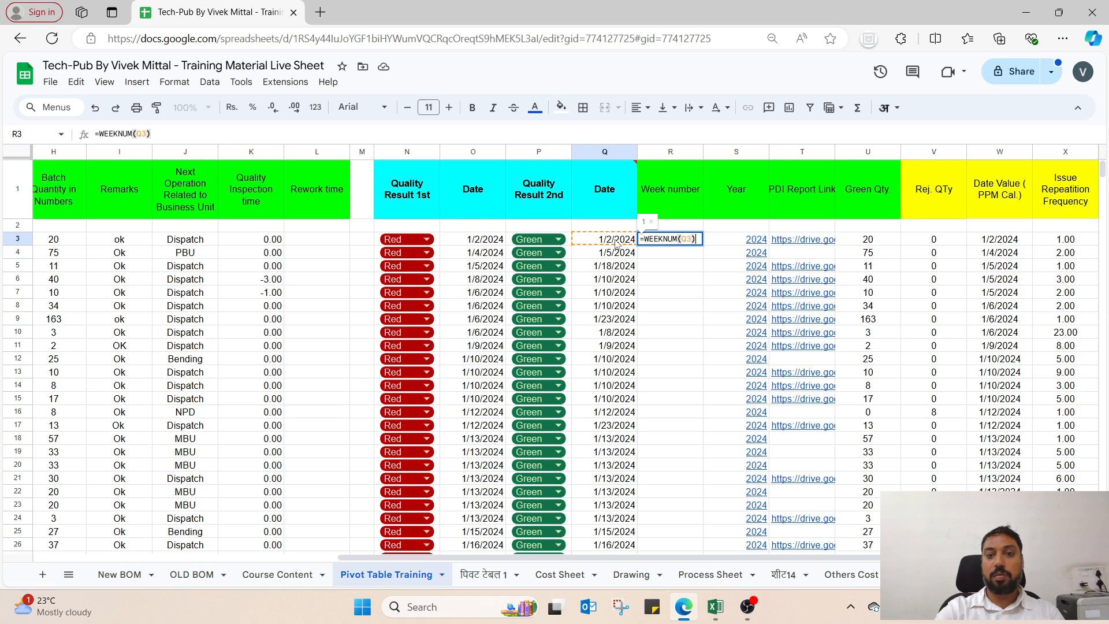
pyautogui.press('Return')
pyautogui.click(719, 335)
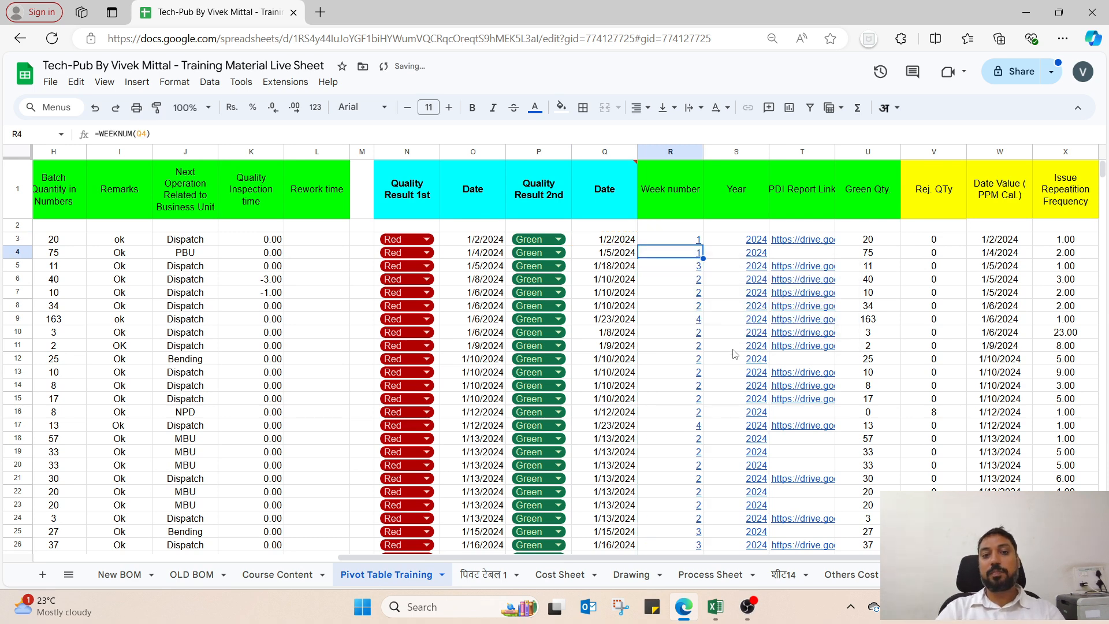
pyautogui.click(672, 213)
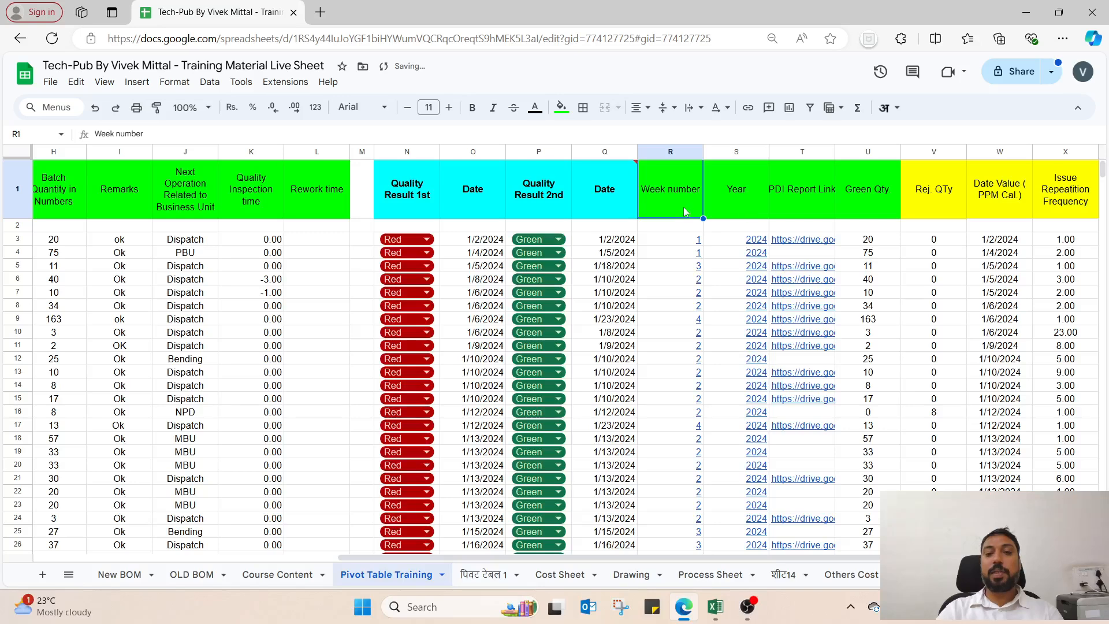
pyautogui.click(762, 198)
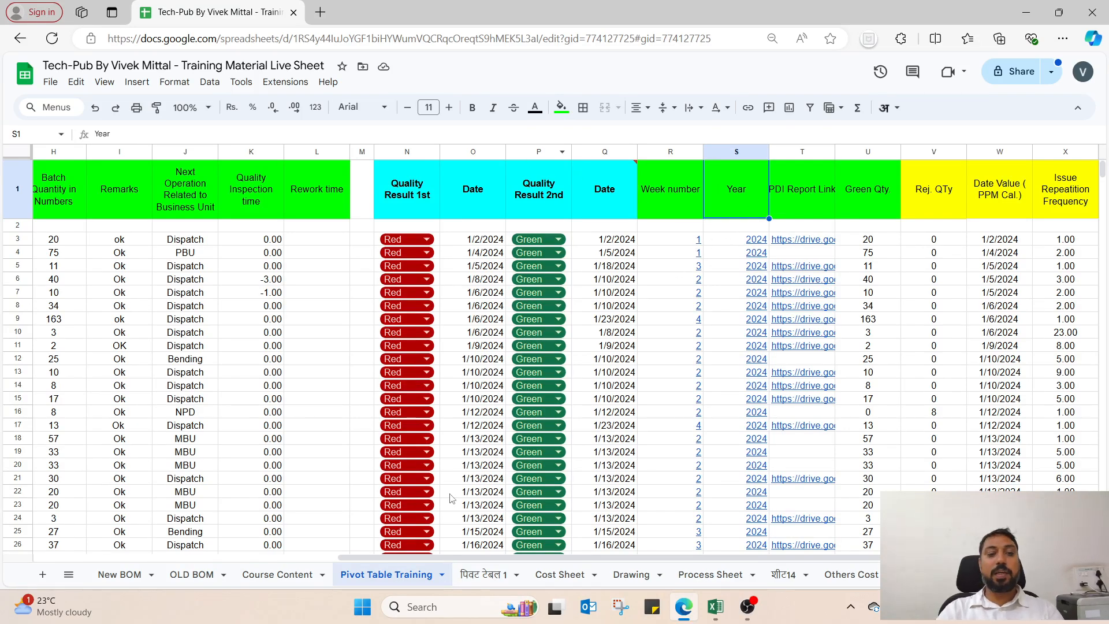
# Return to the पिवट टेबल 1 sheet, close the pivot table editor and reopen it from the pivot table.
pyautogui.click(482, 575)
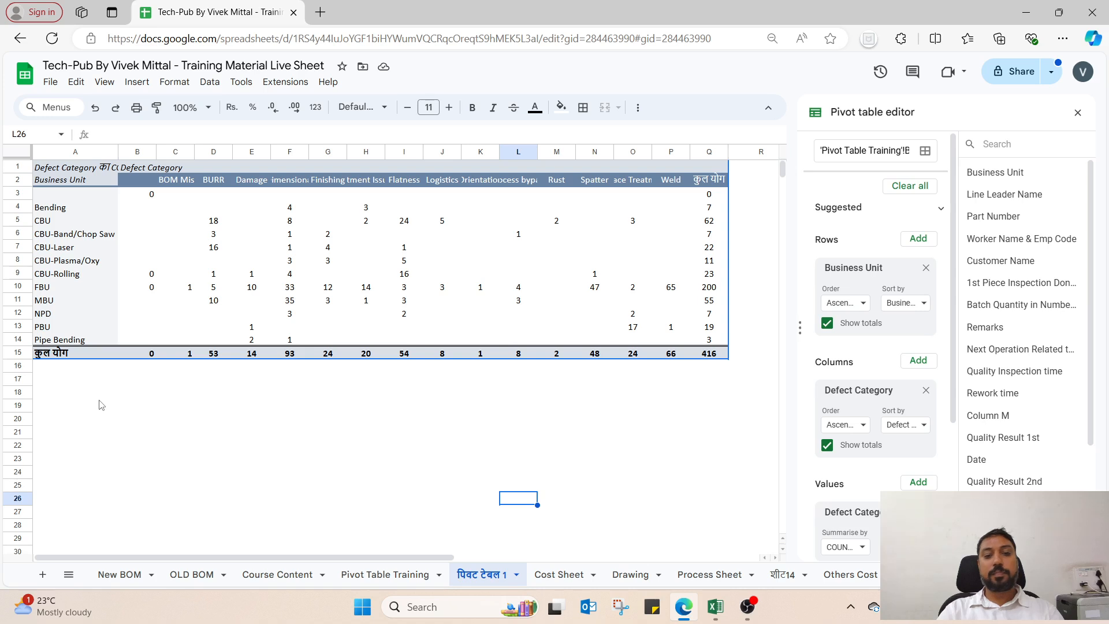
pyautogui.click(78, 316)
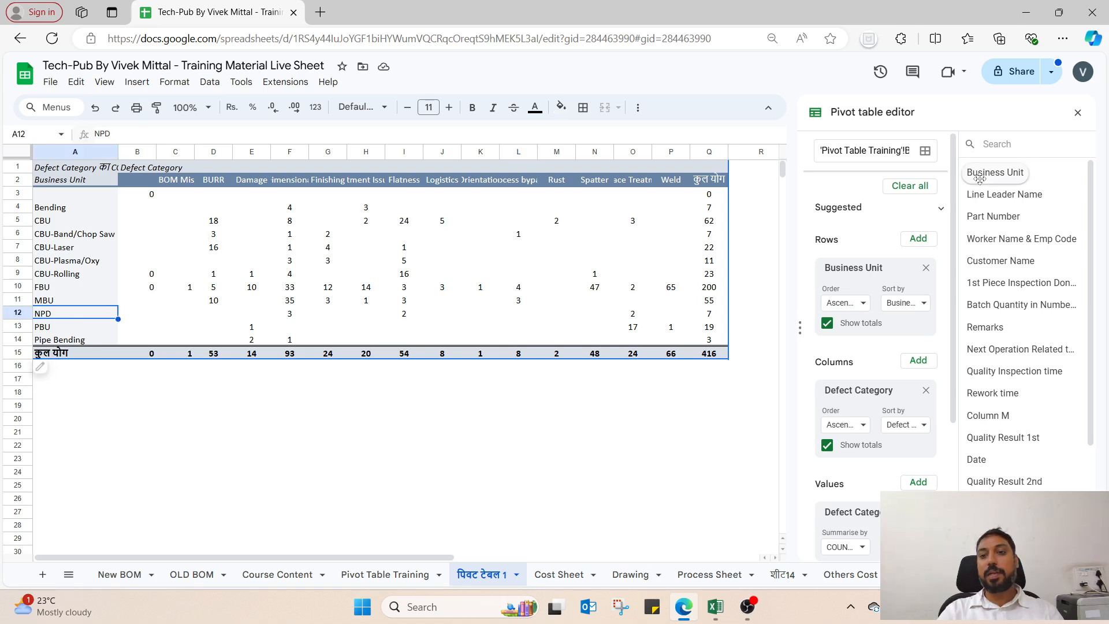
pyautogui.click(1078, 113)
pyautogui.click(442, 405)
pyautogui.click(137, 326)
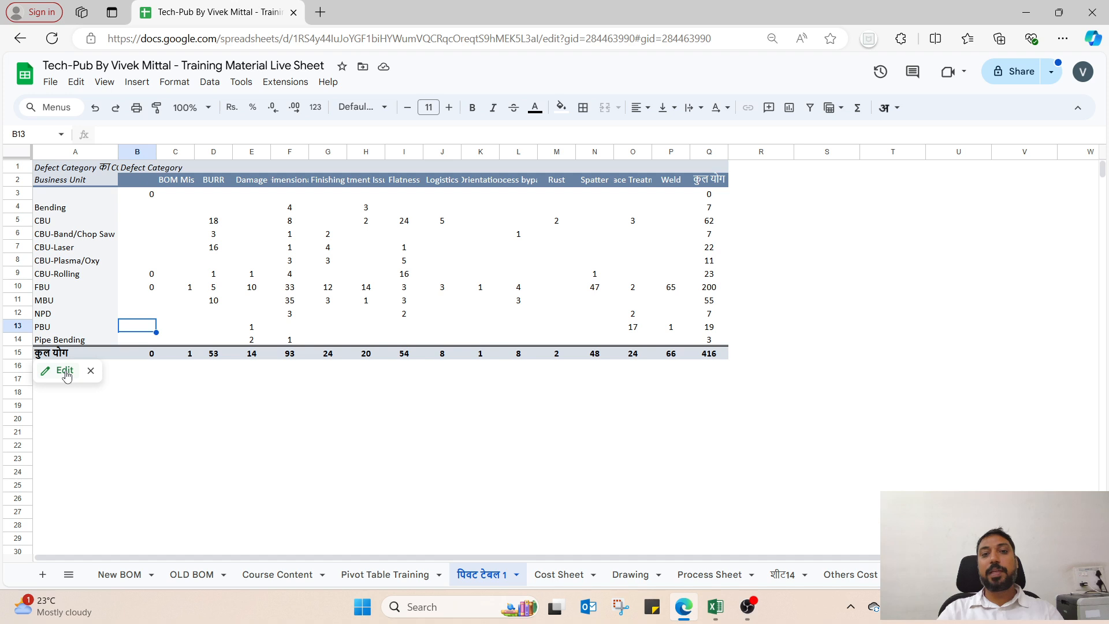
pyautogui.click(65, 372)
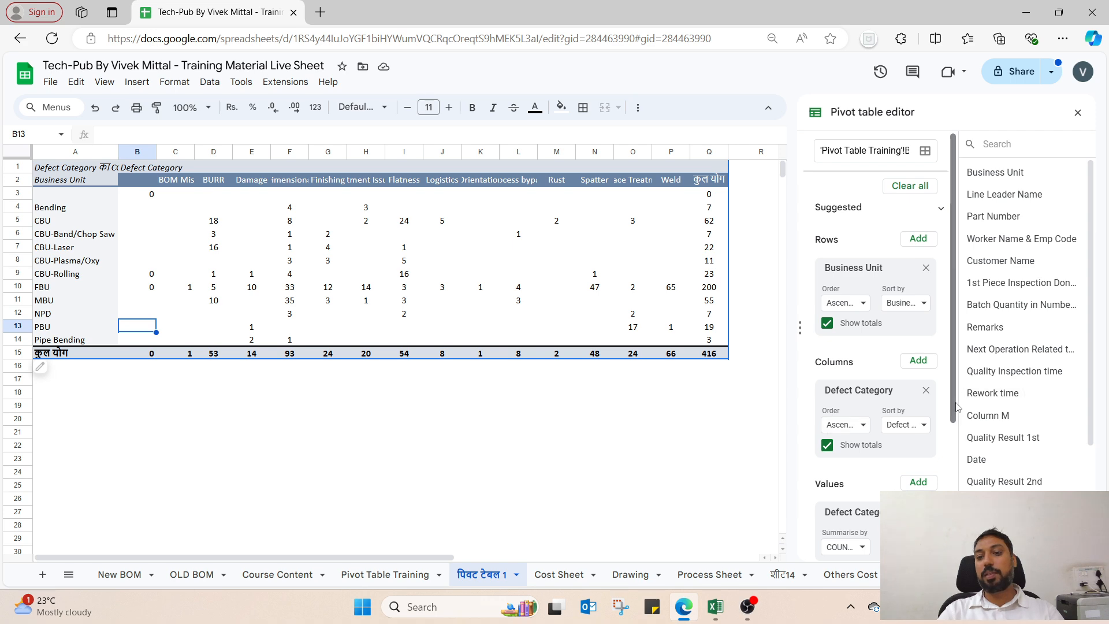
# Add Year and Week number as further filters on the pivot table.
pyautogui.scroll(-3, 954, 408)
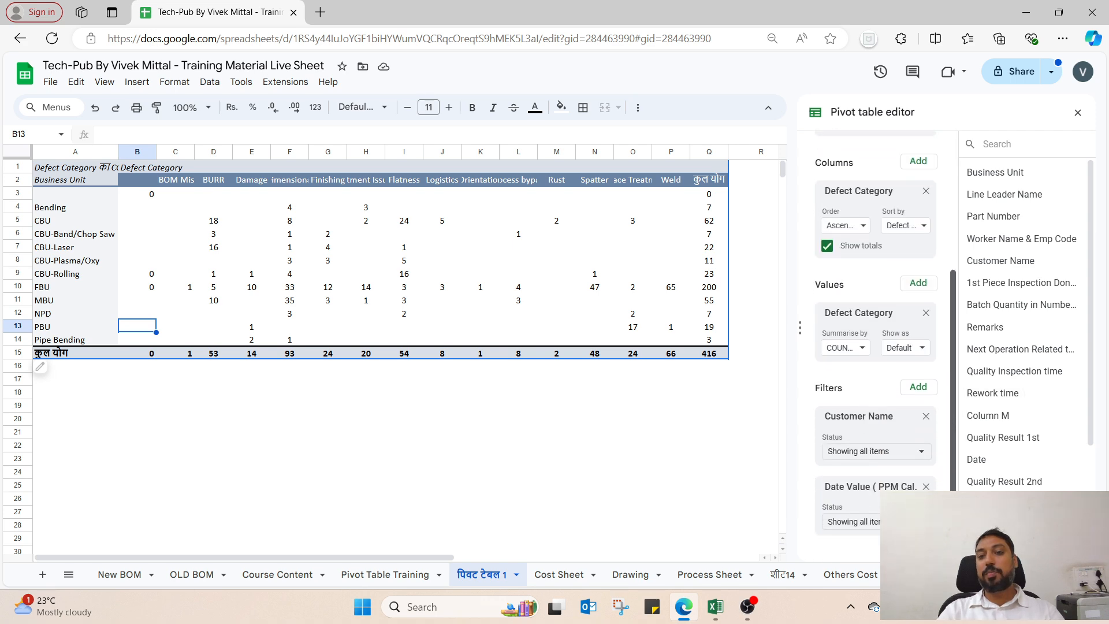
pyautogui.click(919, 387)
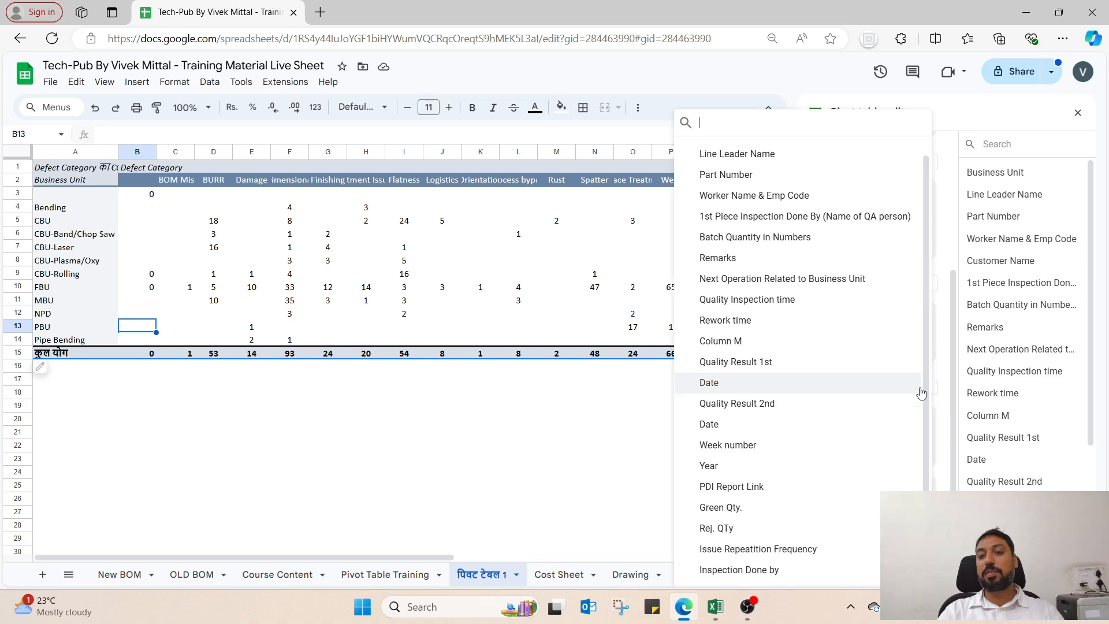
pyautogui.scroll(-1, 923, 393)
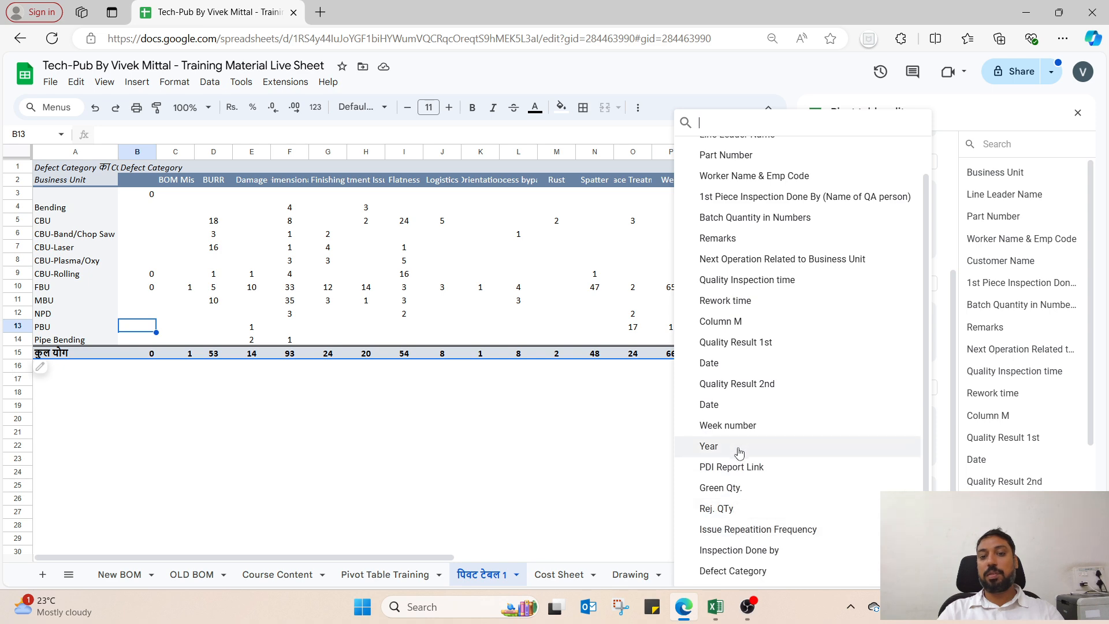
pyautogui.click(763, 449)
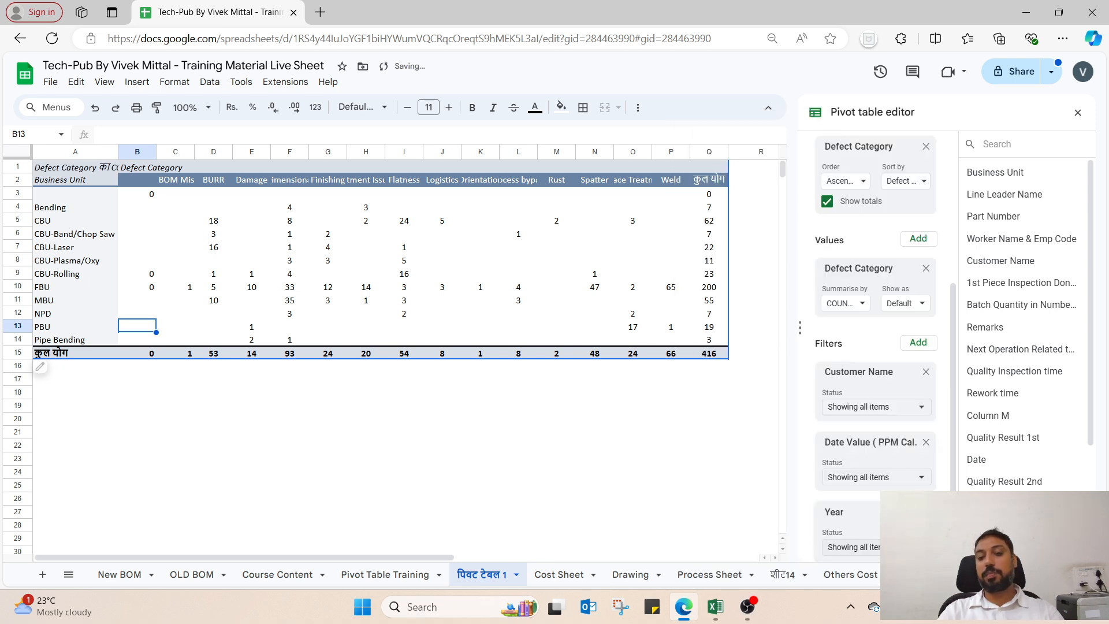
pyautogui.click(920, 344)
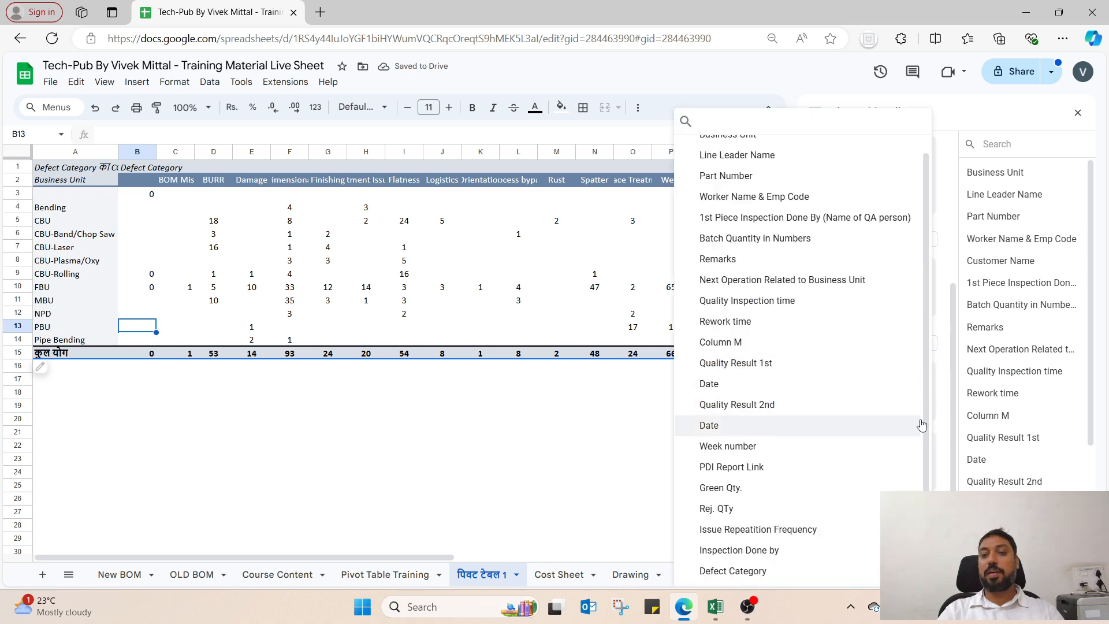
pyautogui.click(854, 450)
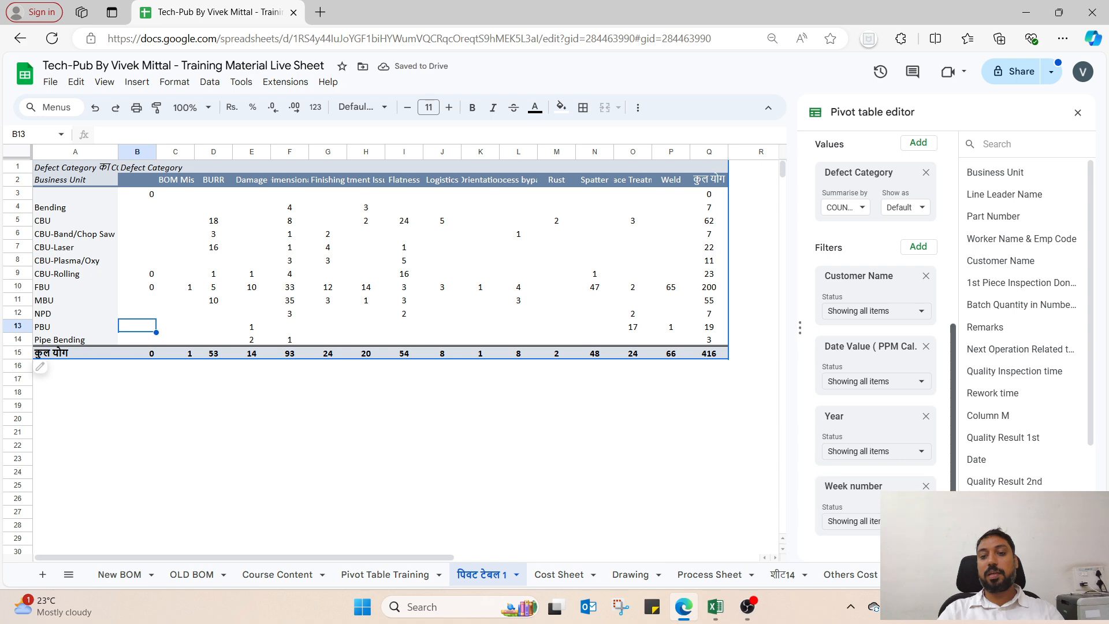
# Filter the pivot table's Week number to show only week 25.
pyautogui.click(855, 521)
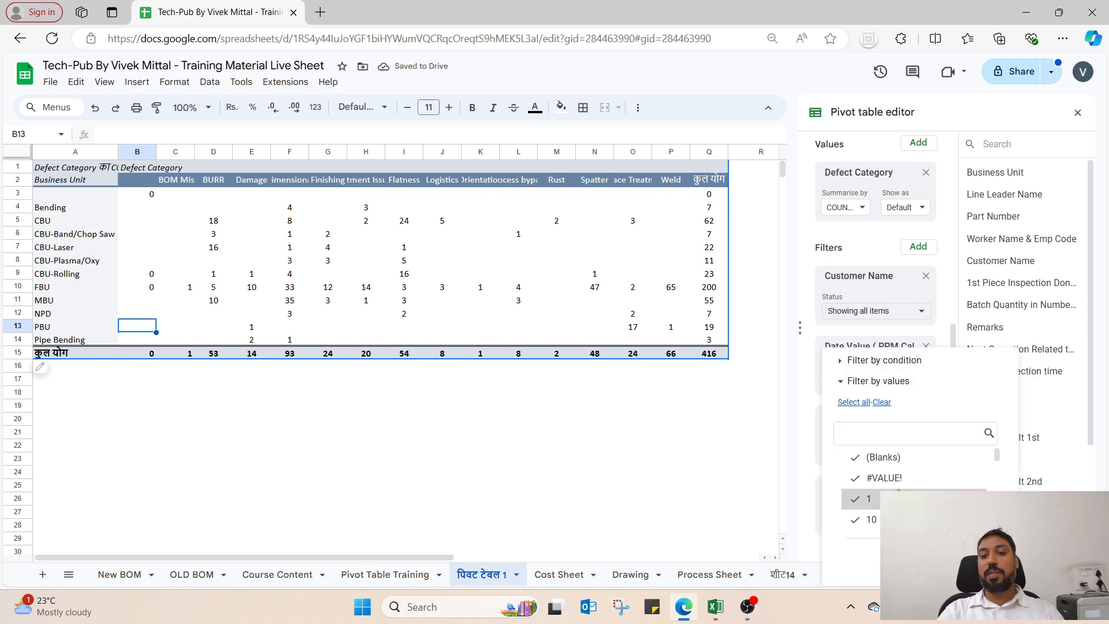
pyautogui.scroll(-5, 913, 497)
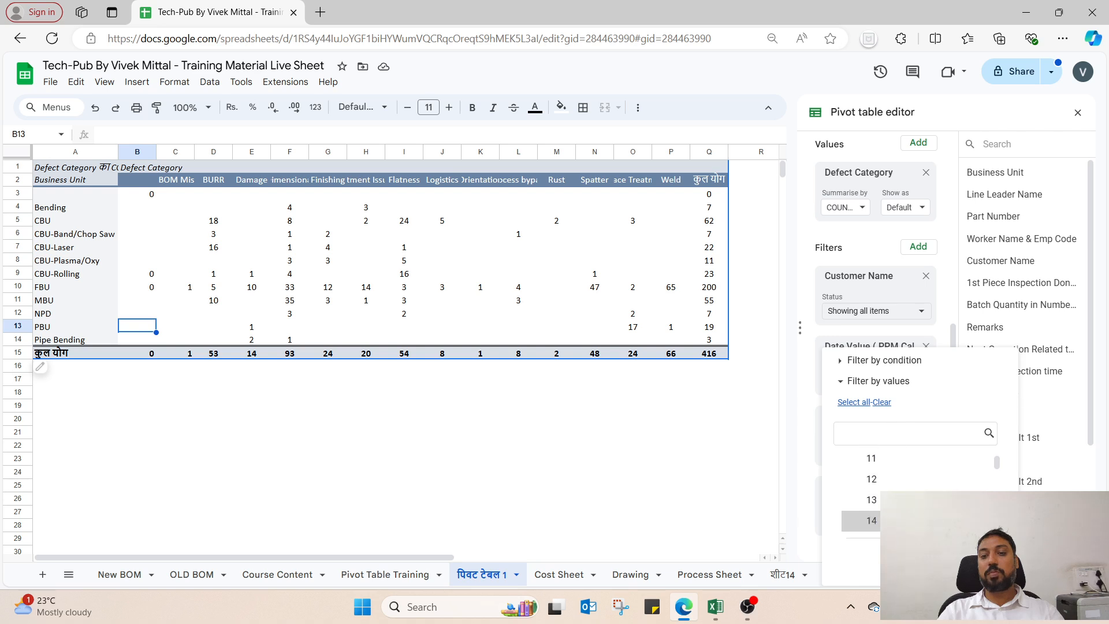
pyautogui.click(913, 491)
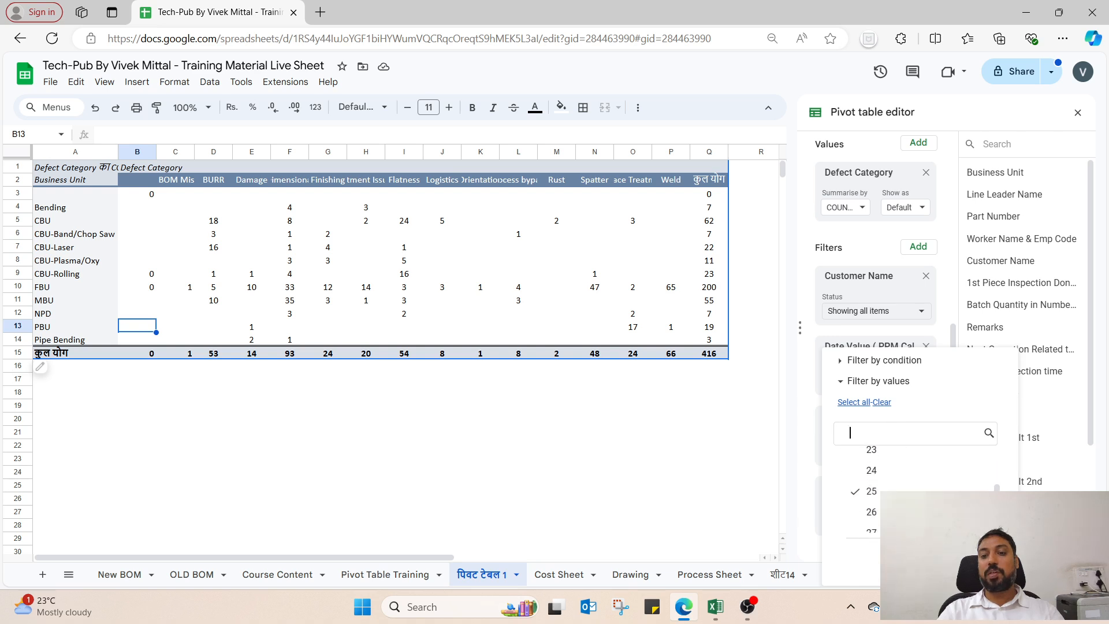
pyautogui.click(977, 562)
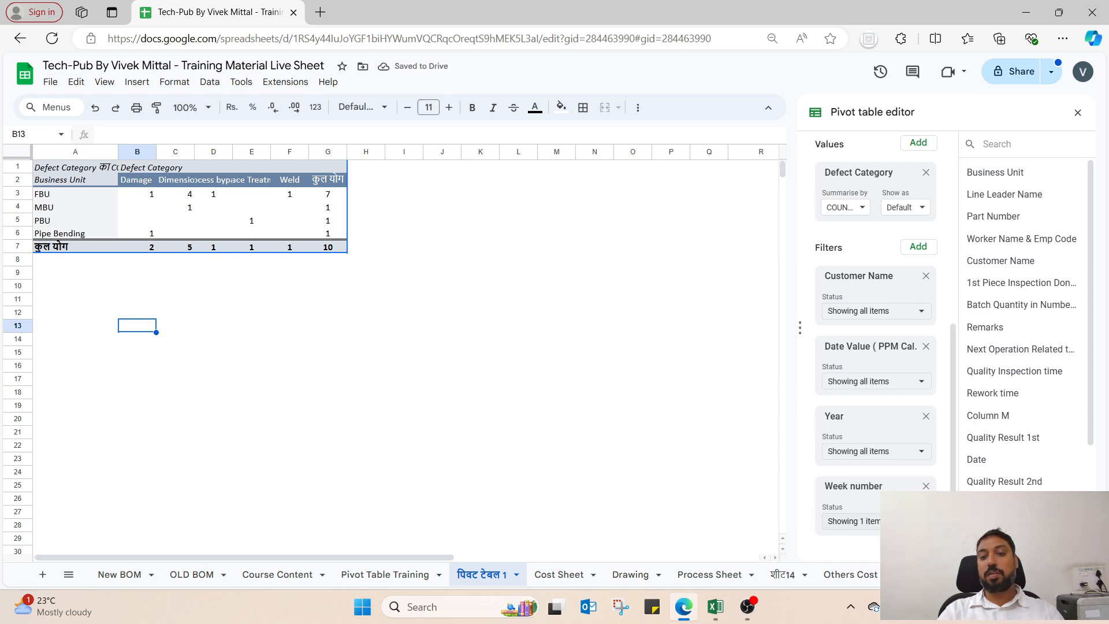
# Filter the pivot table's Year to show only 2024.
pyautogui.click(918, 453)
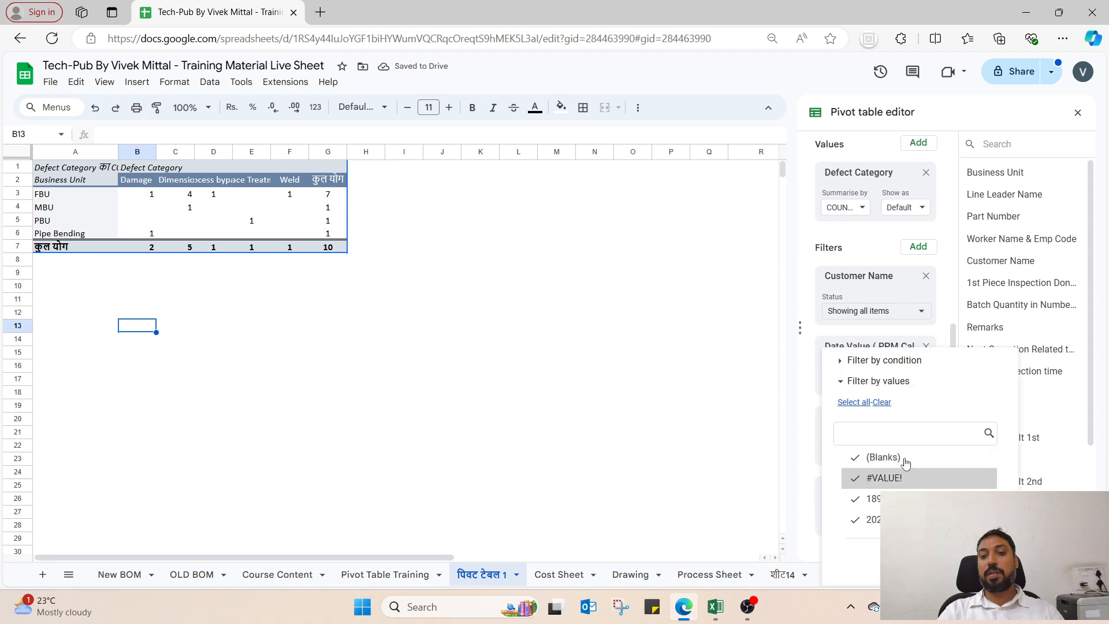
pyautogui.click(882, 403)
pyautogui.click(895, 519)
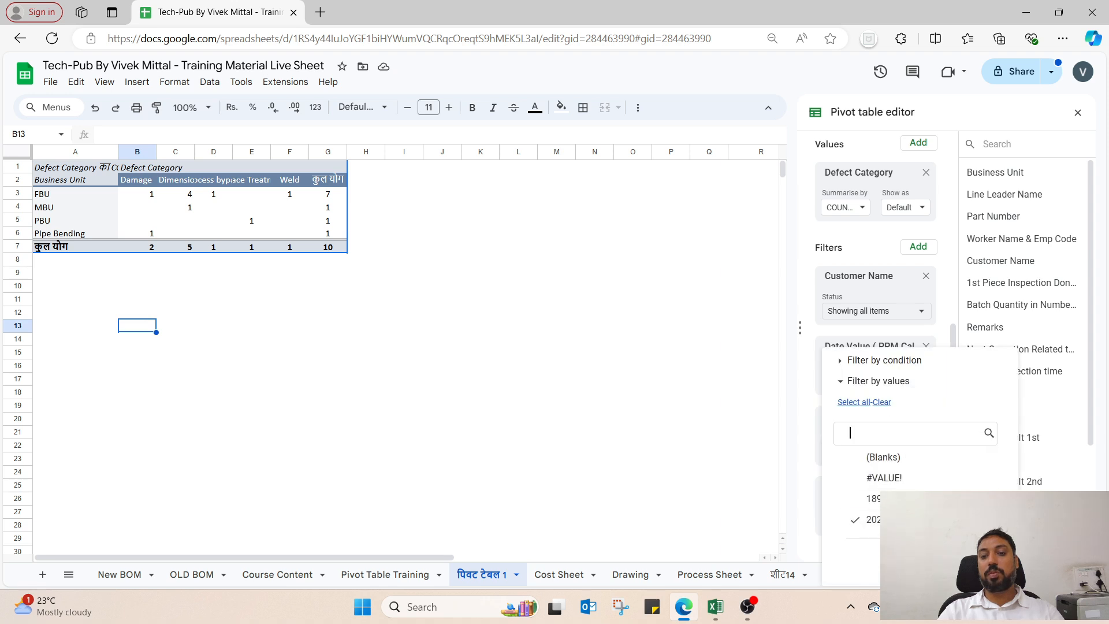
pyautogui.click(976, 562)
pyautogui.click(373, 395)
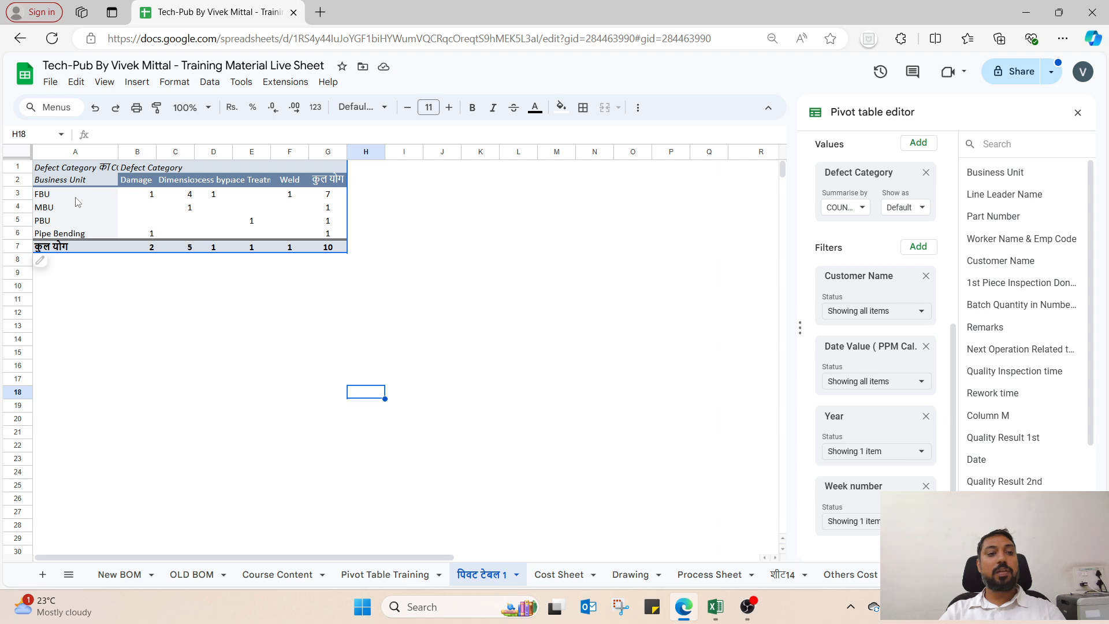
# Examine the filtered pivot table's rows and totals, its field settings and its source data range.
pyautogui.moveTo(76, 197); pyautogui.dragTo(341, 252)
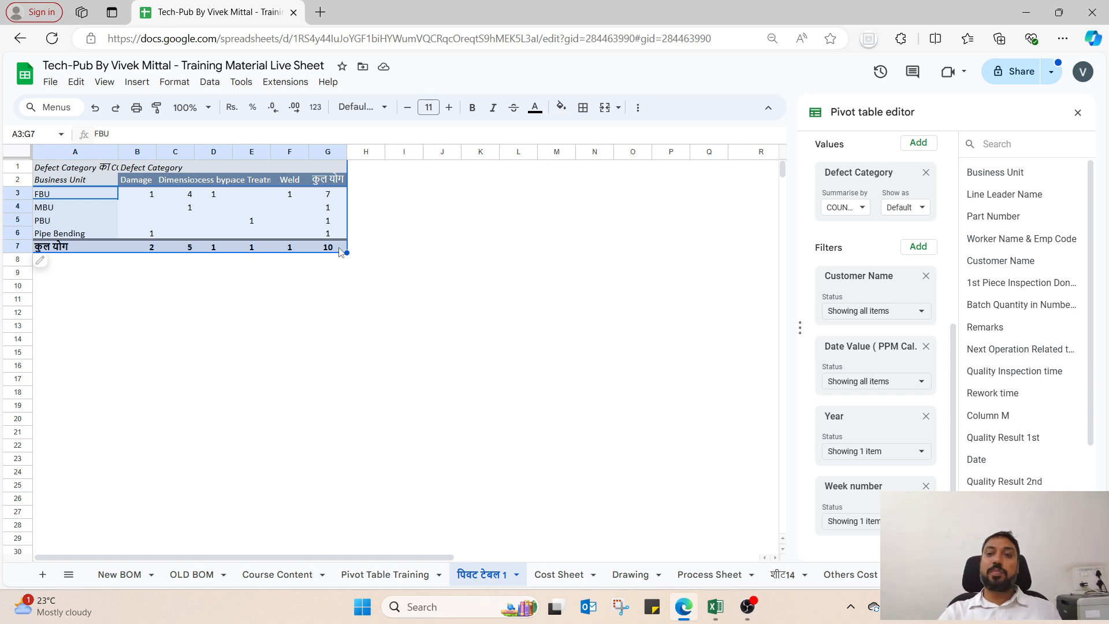
pyautogui.scroll(5, 973, 278)
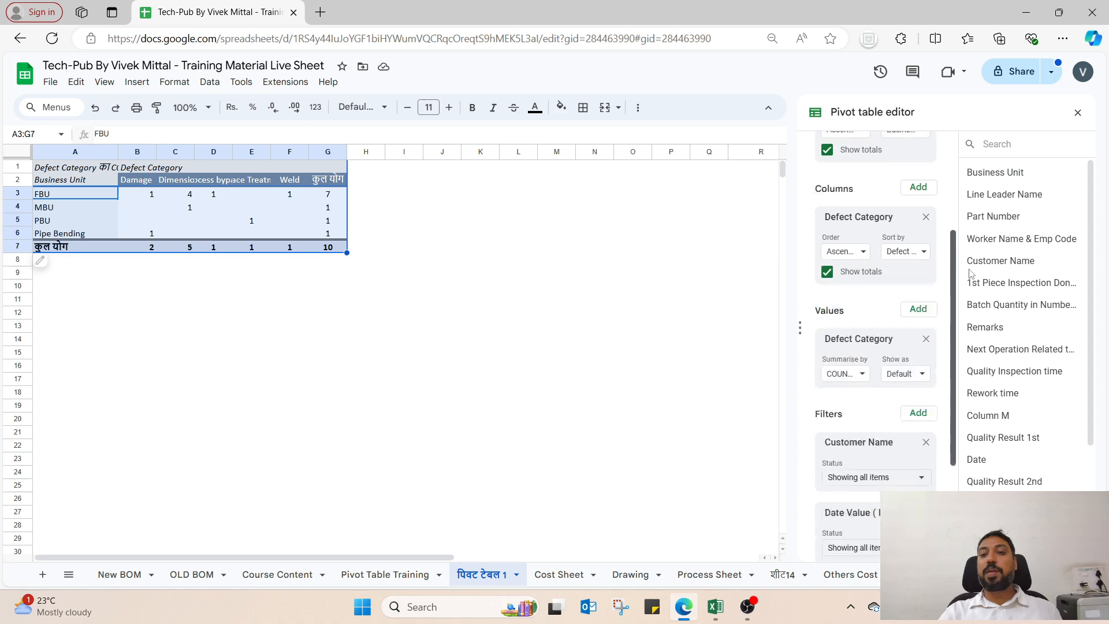
pyautogui.scroll(1, 976, 215)
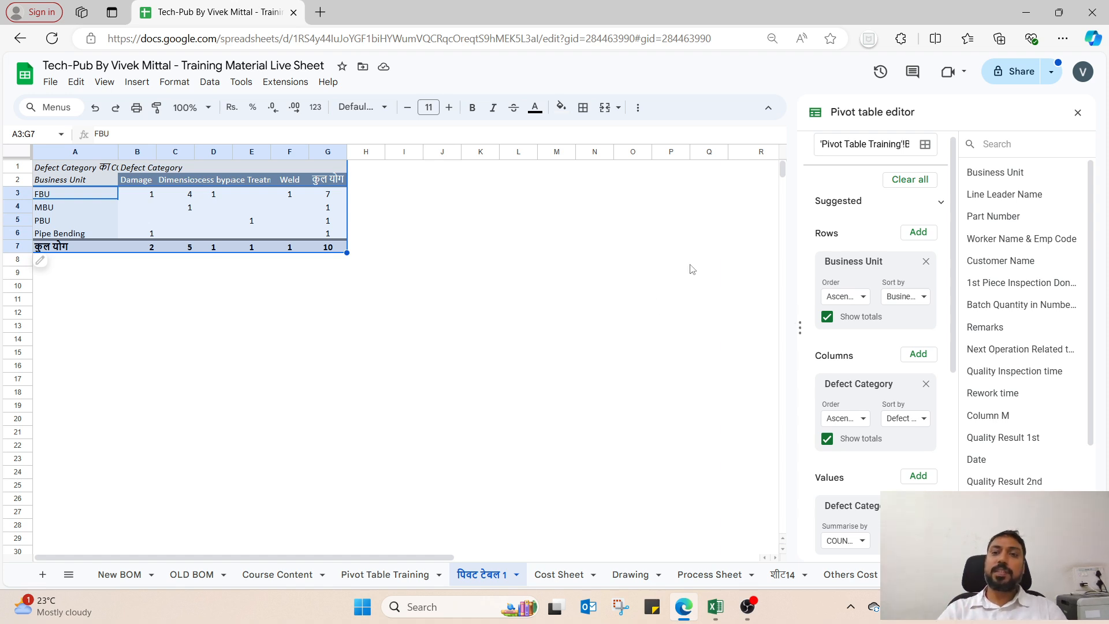
pyautogui.click(890, 145)
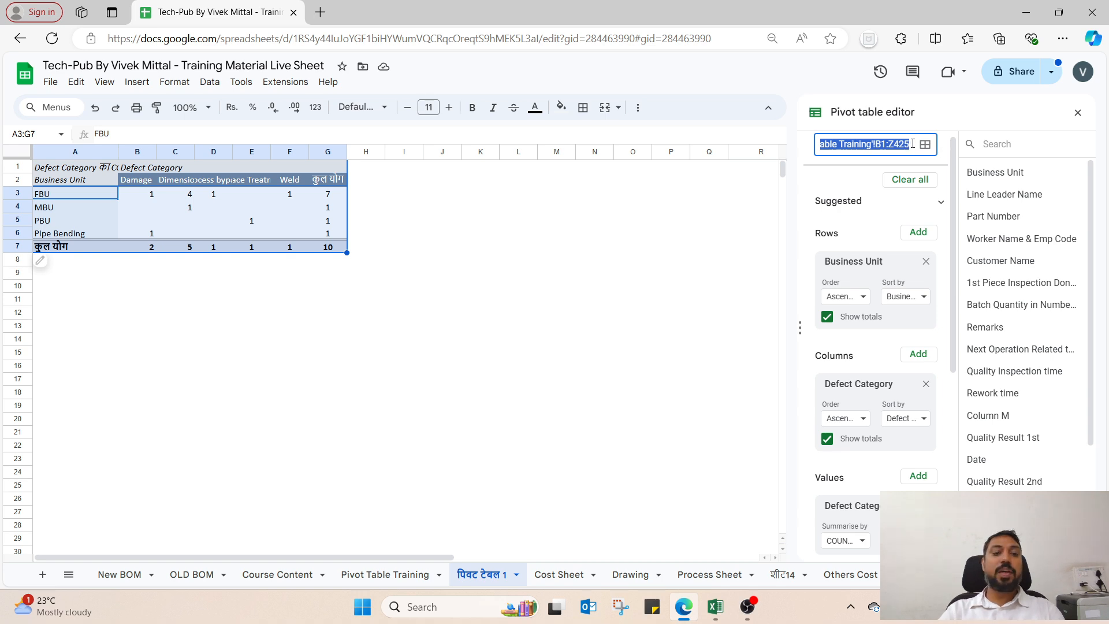
# Check the last data row of the Pivot Table Training sheet against the pivot table's source range.
pyautogui.click(397, 575)
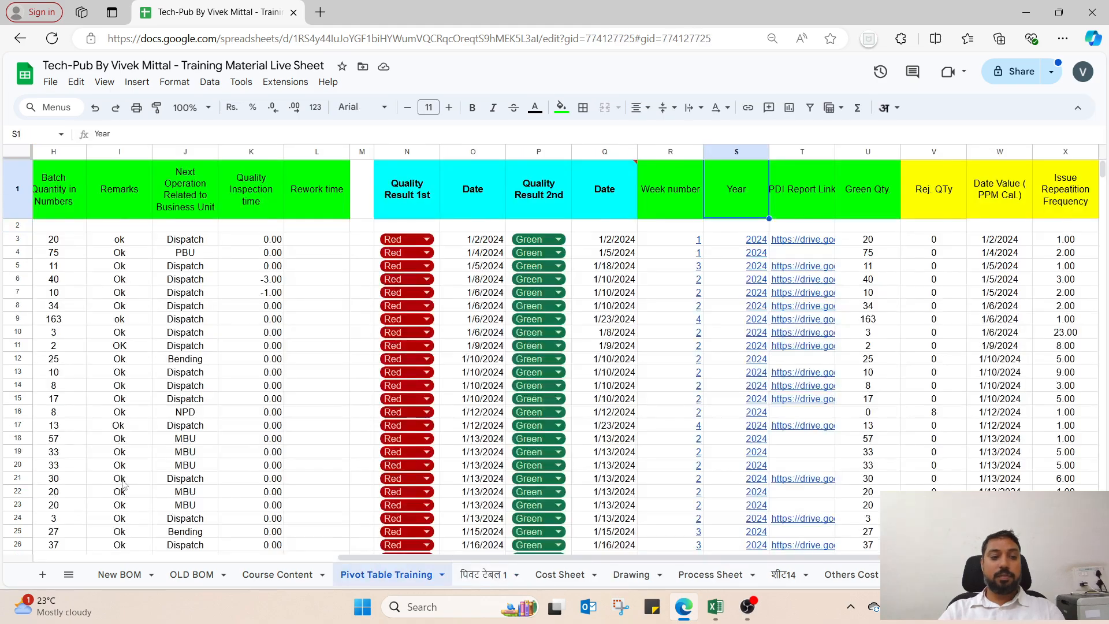
pyautogui.moveTo(1102, 170); pyautogui.dragTo(1104, 329)
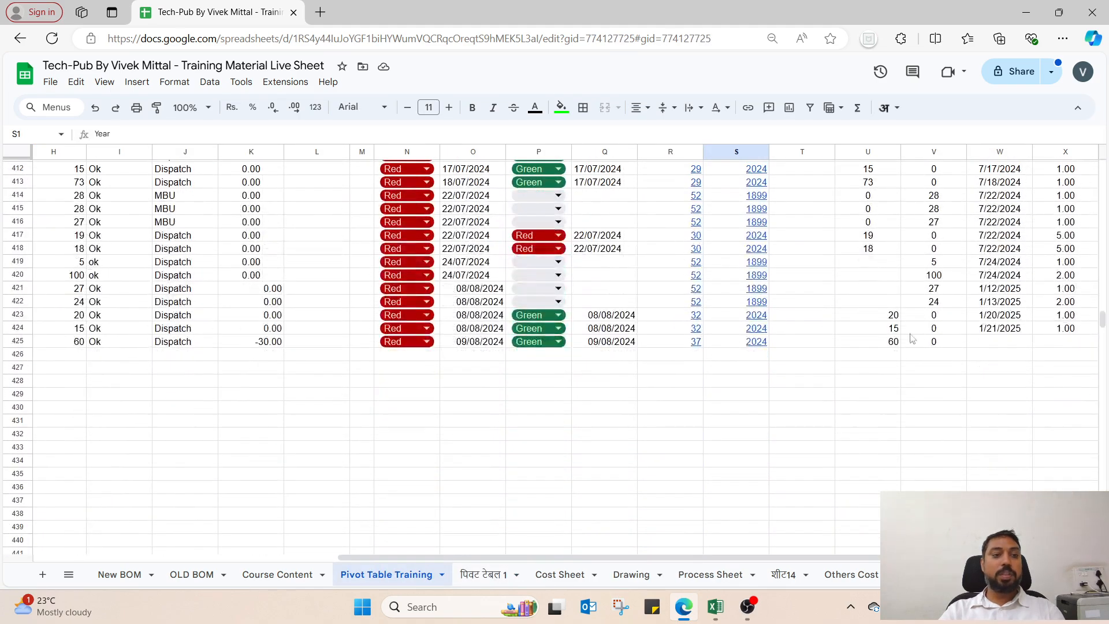
pyautogui.click(18, 341)
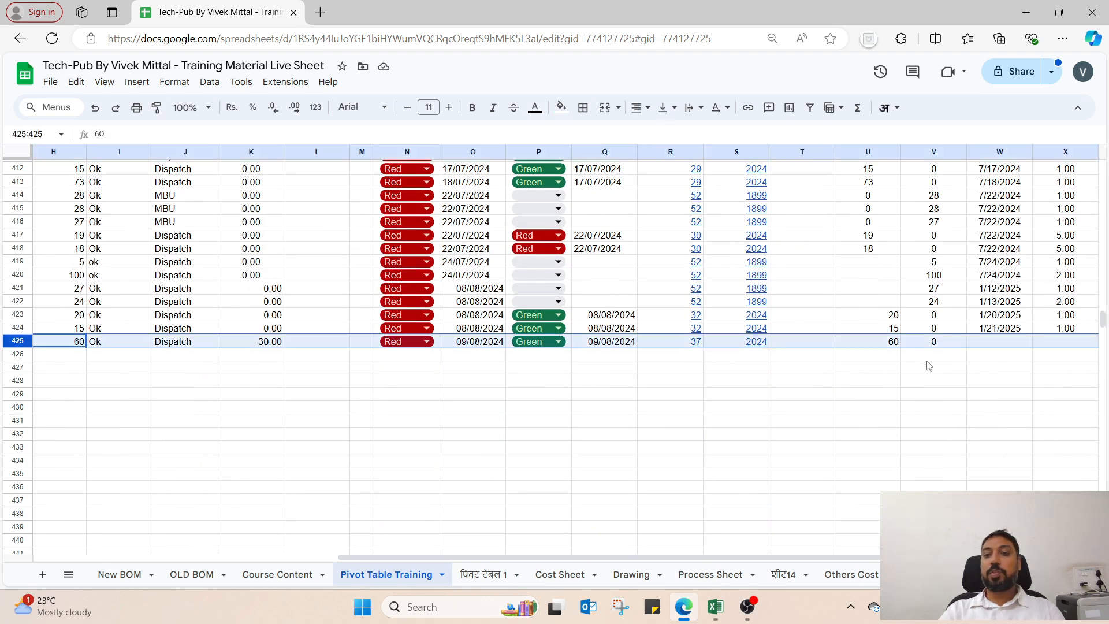
pyautogui.moveTo(1104, 321); pyautogui.dragTo(1108, 136)
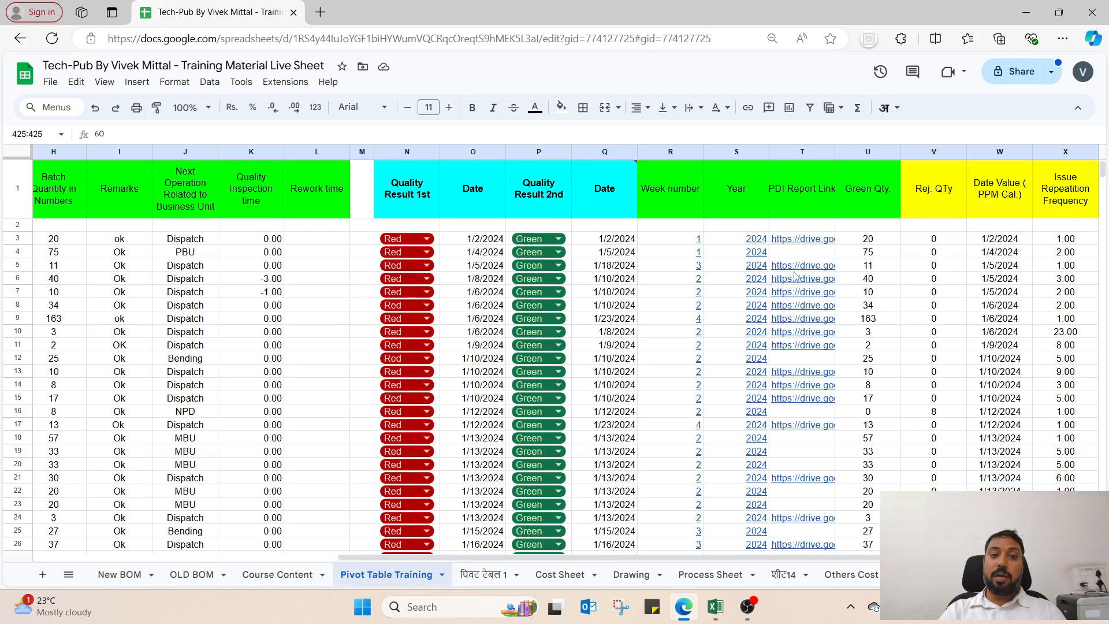
# Enter fff as the header of the unnamed column M in cell M1.
pyautogui.click(354, 194)
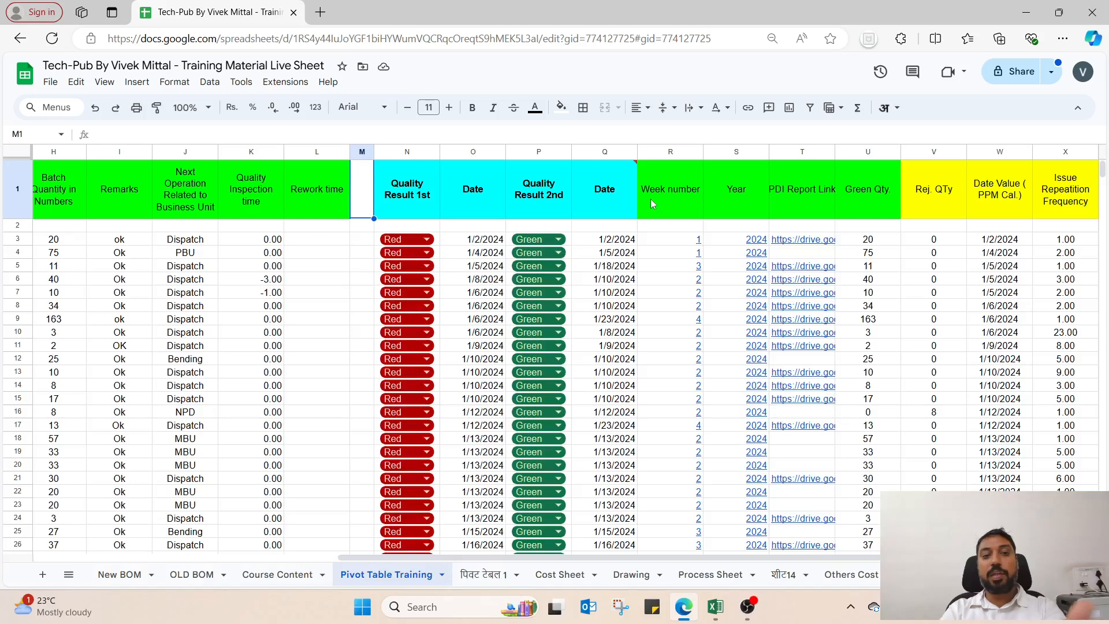
pyautogui.press('Right')
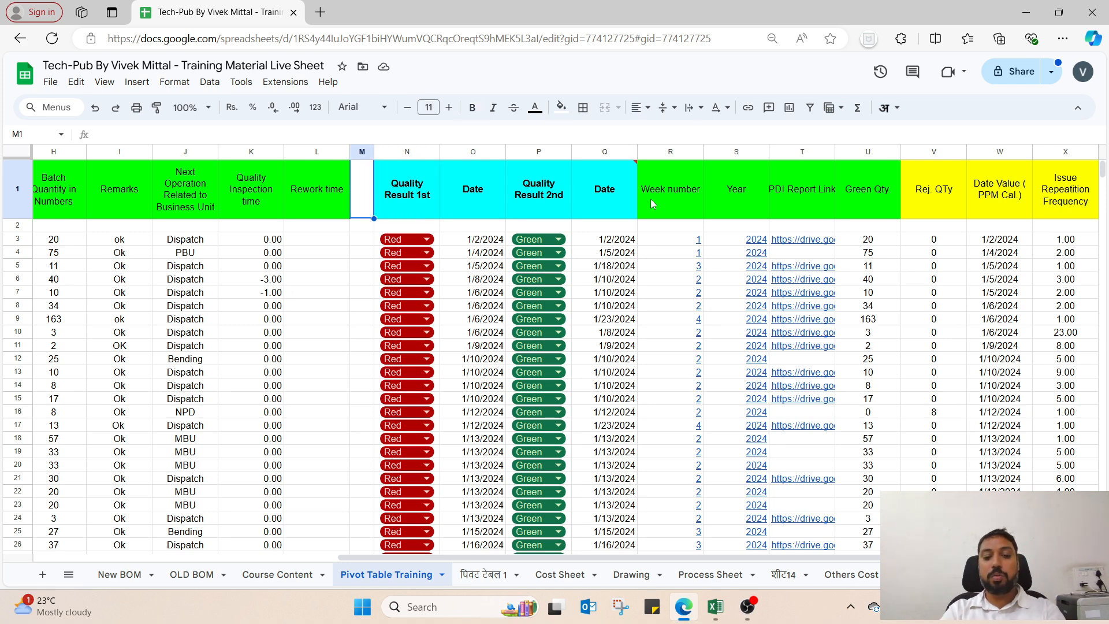
pyautogui.write('fff')
pyautogui.press('Tab')
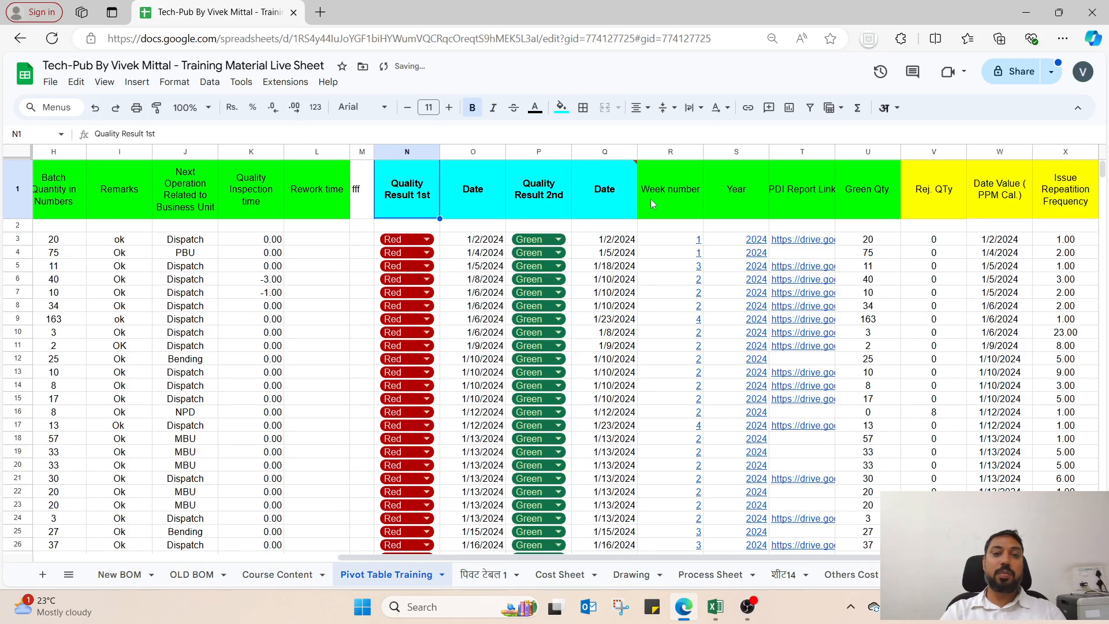
# Copy the full data range A1:W425 of the Pivot Table Training sheet.
pyautogui.click(363, 193)
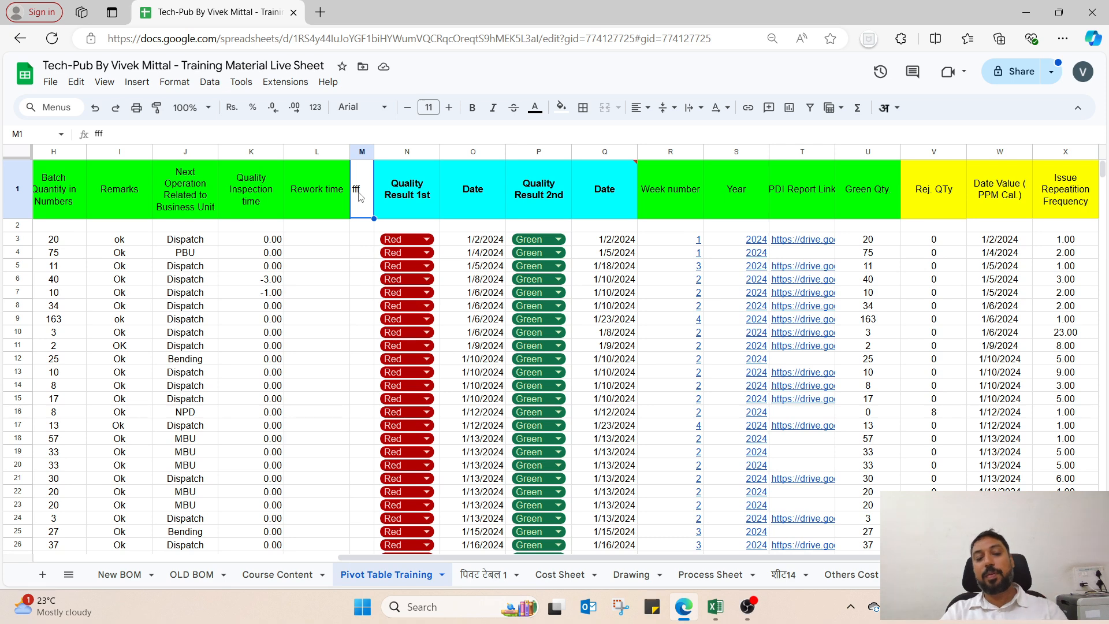
pyautogui.click(56, 198)
pyautogui.press('Left')
pyautogui.press('Left')
pyautogui.press('Left')
pyautogui.press('Left')
pyautogui.press('Left')
pyautogui.press('Left')
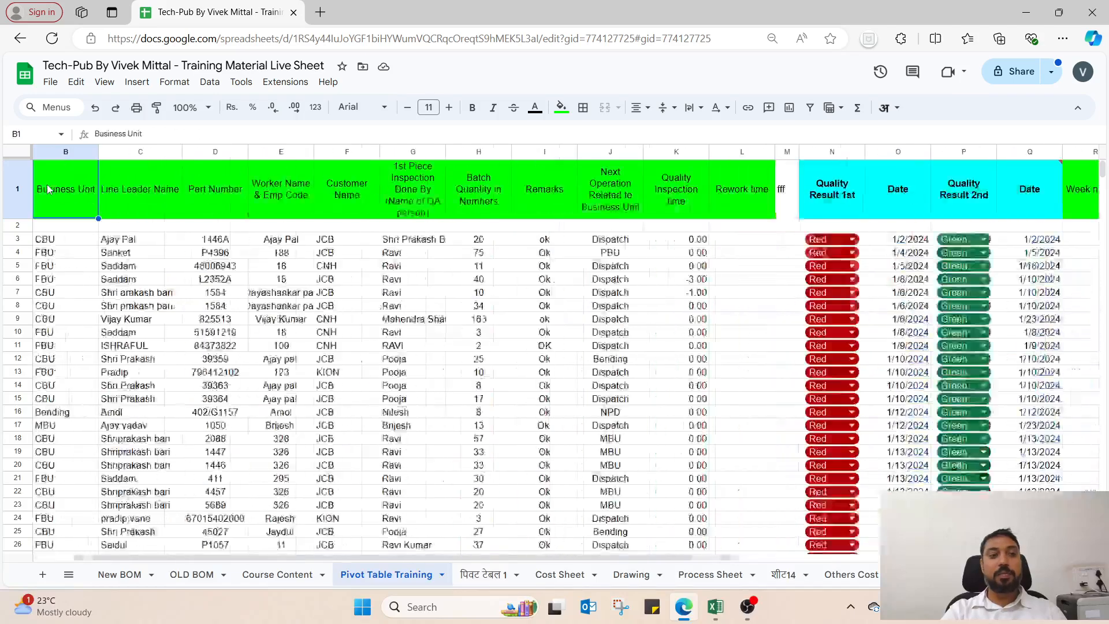
pyautogui.press('Left')
pyautogui.hotkey('shift', 'Right')
pyautogui.hotkey('shift', 'Right')
pyautogui.hotkey('shift', 'Right')
pyautogui.hotkey('shift', 'Right')
pyautogui.hotkey('shift', 'Right')
pyautogui.hotkey('shift', 'Right')
pyautogui.hotkey('shift', 'Right')
pyautogui.hotkey('shift', 'Right')
pyautogui.hotkey('shift', 'Right')
pyautogui.hotkey('shift', 'Right')
pyautogui.hotkey('shift', 'Right')
pyautogui.hotkey('shift', 'Right')
pyautogui.hotkey('shift', 'Right')
pyautogui.hotkey('shift', 'Right')
pyautogui.hotkey('shift', 'Right')
pyautogui.hotkey('shift', 'Right')
pyautogui.hotkey('shift', 'Right')
pyautogui.hotkey('shift', 'Right')
pyautogui.hotkey('shift', 'Right')
pyautogui.hotkey('shift', 'Right')
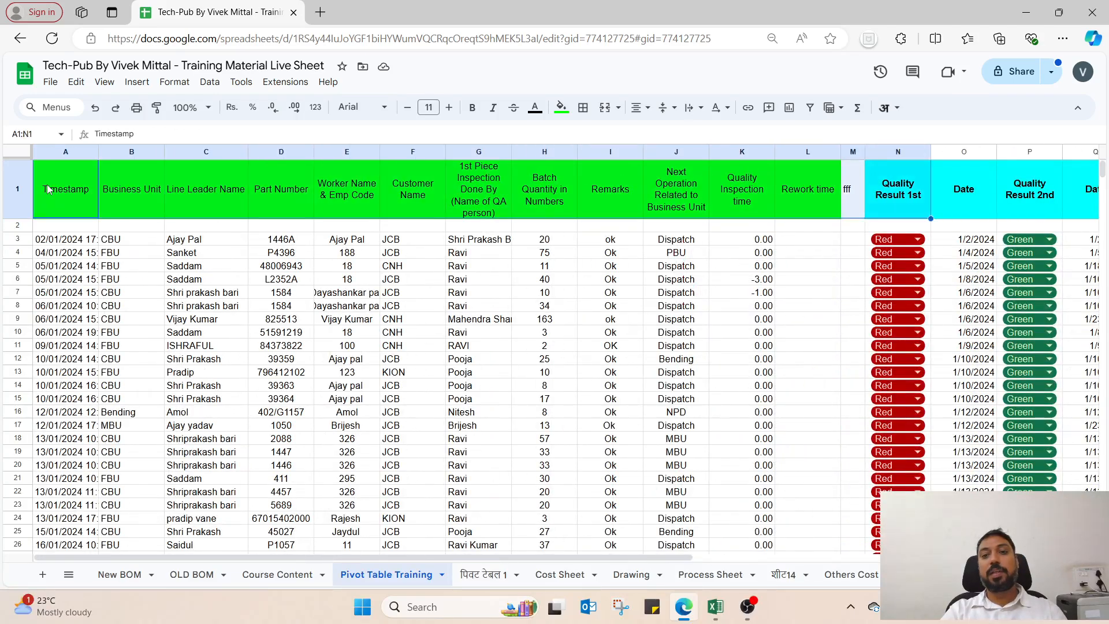
pyautogui.hotkey('shift', 'Left')
pyautogui.hotkey('ctrl', 'shift', 'Down')
pyautogui.hotkey('ctrl', 'shift', 'Down')
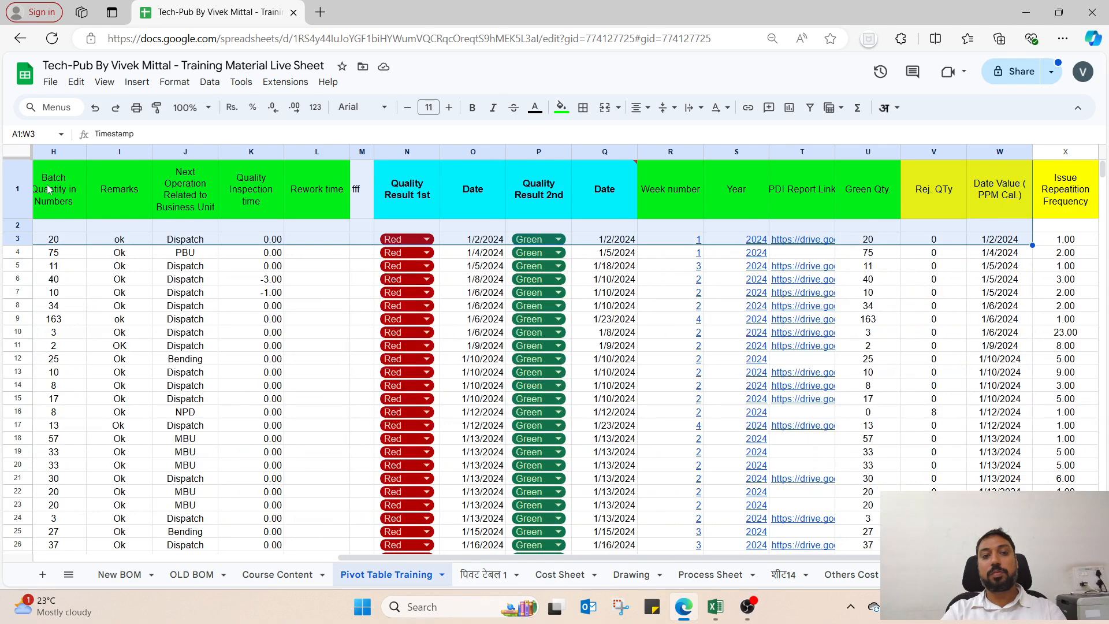
pyautogui.hotkey('shift', 'Up')
pyautogui.hotkey('ctrl', 'c')
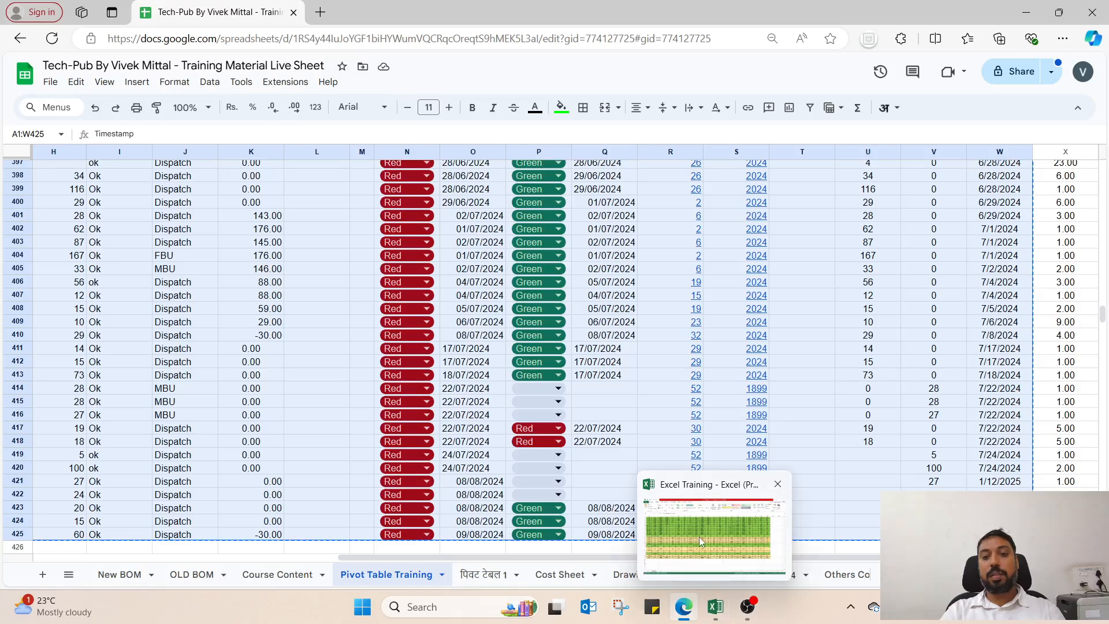
# Switch to the Excel Training workbook in Excel and paste the copied data at A1 of Sheet2.
pyautogui.click(715, 609)
pyautogui.click(129, 565)
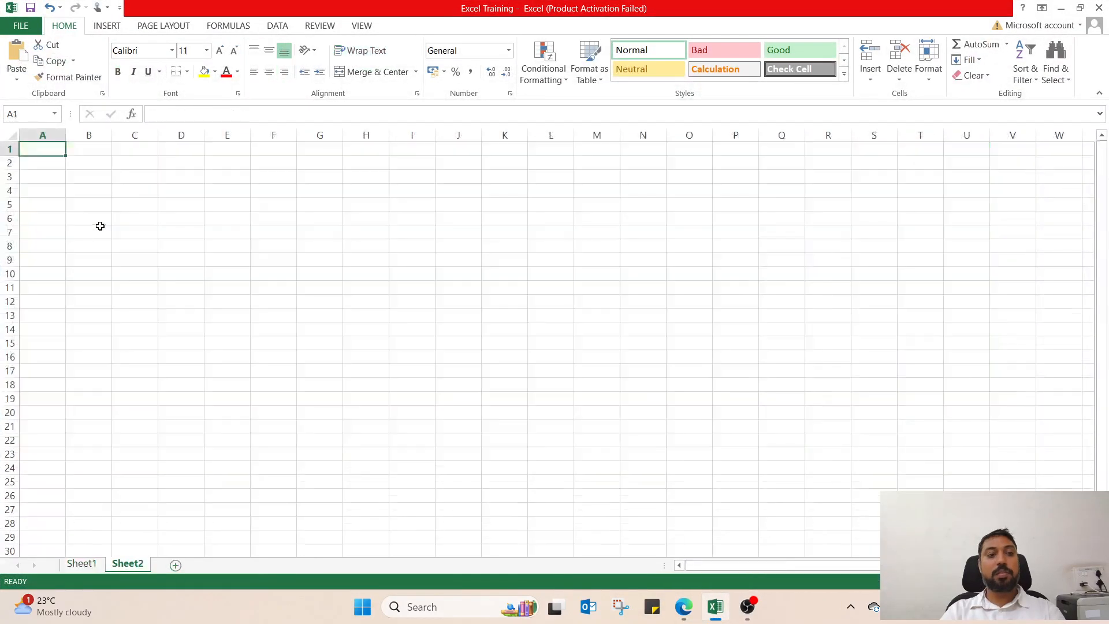
pyautogui.hotkey('ctrl', 'v')
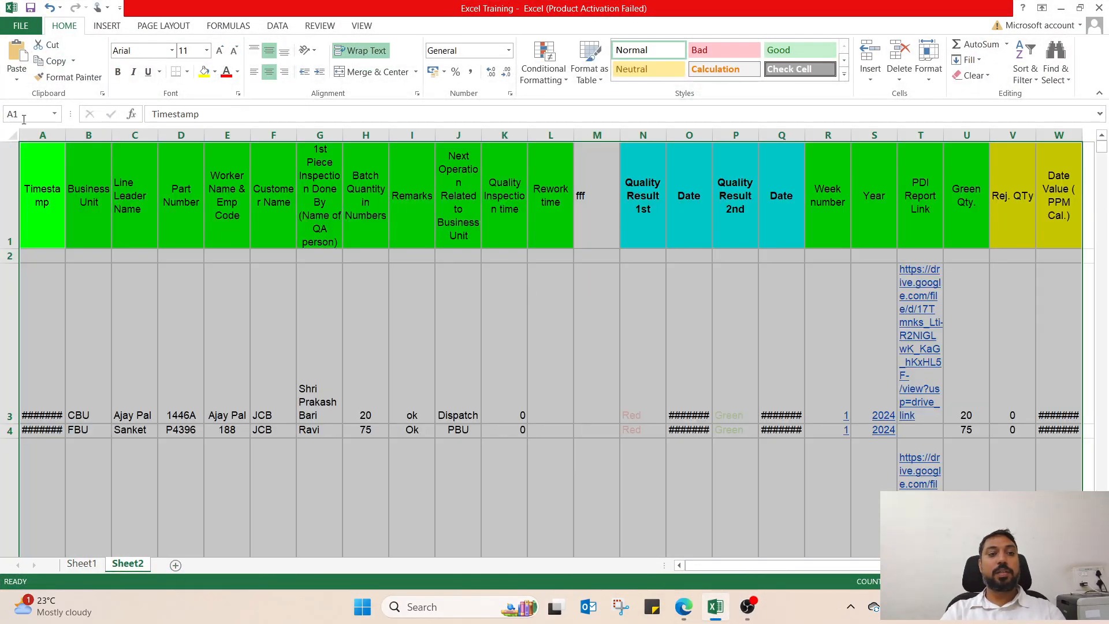
# Turn off text wrapping for the whole sheet and auto-fit the Timestamp column's width.
pyautogui.click(11, 135)
pyautogui.click(371, 56)
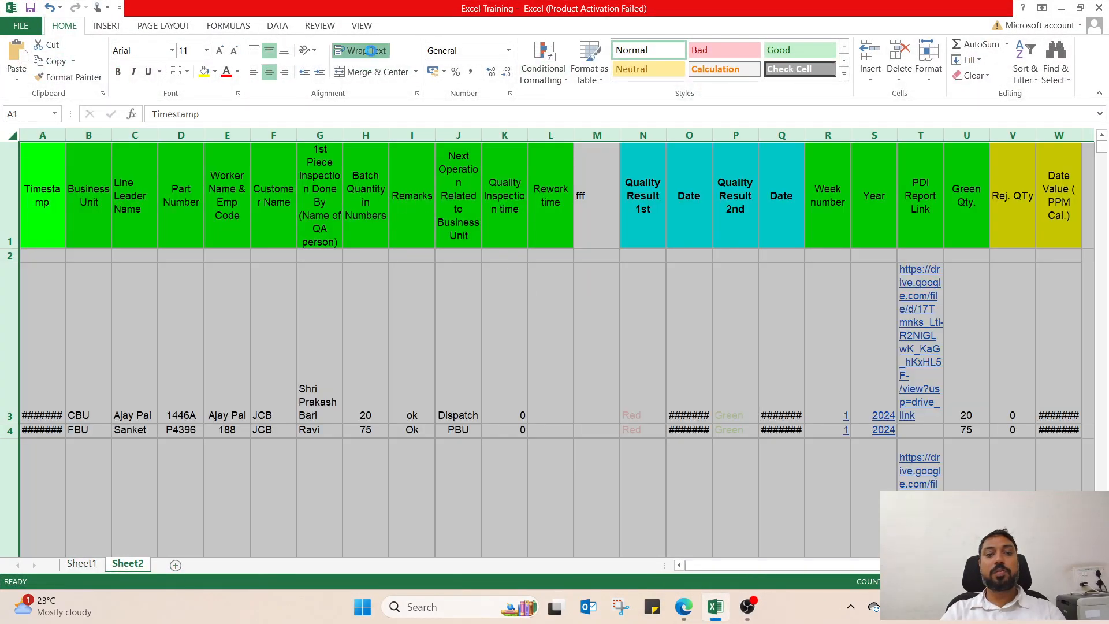
pyautogui.click(366, 50)
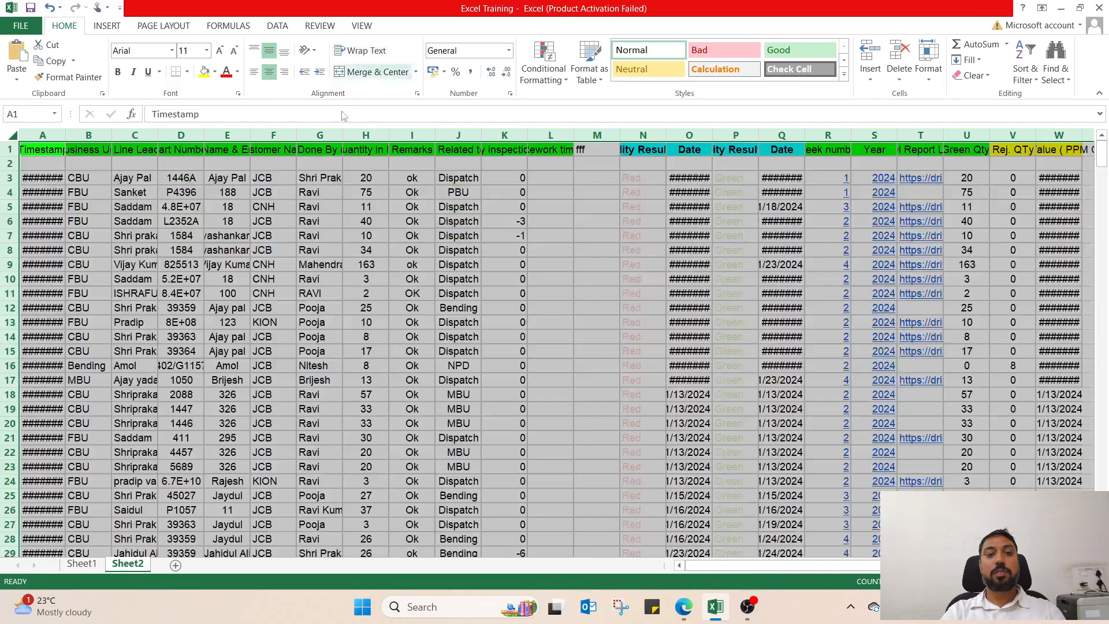
pyautogui.click(317, 264)
pyautogui.doubleClick(65, 135)
pyautogui.click(358, 223)
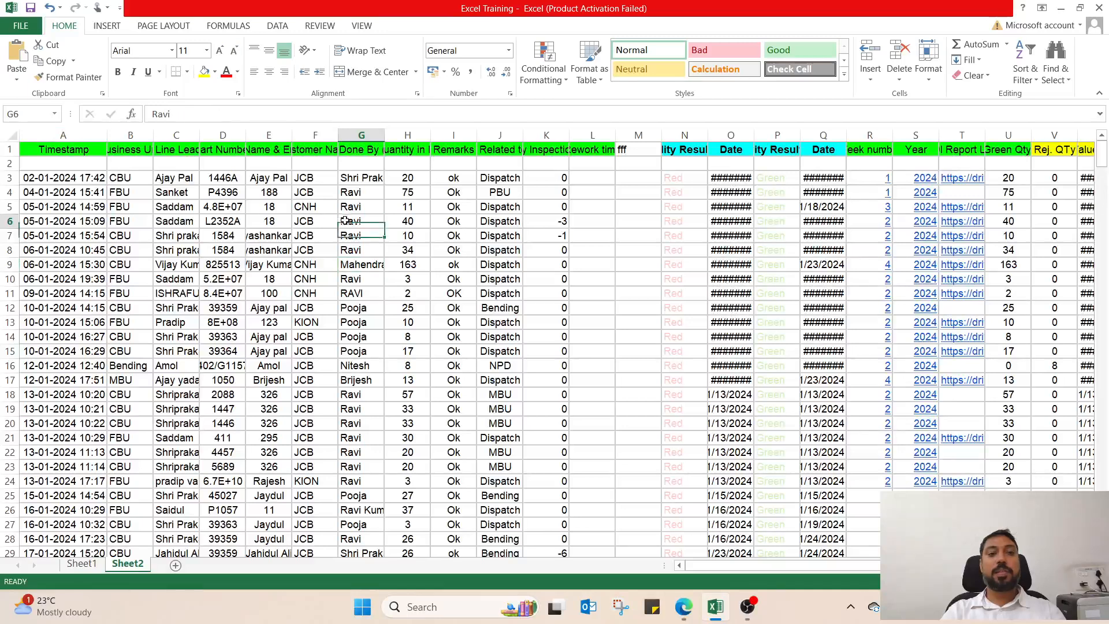
# Clear the fff header in cell M1 and select the data range A1:W425.
pyautogui.click(626, 151)
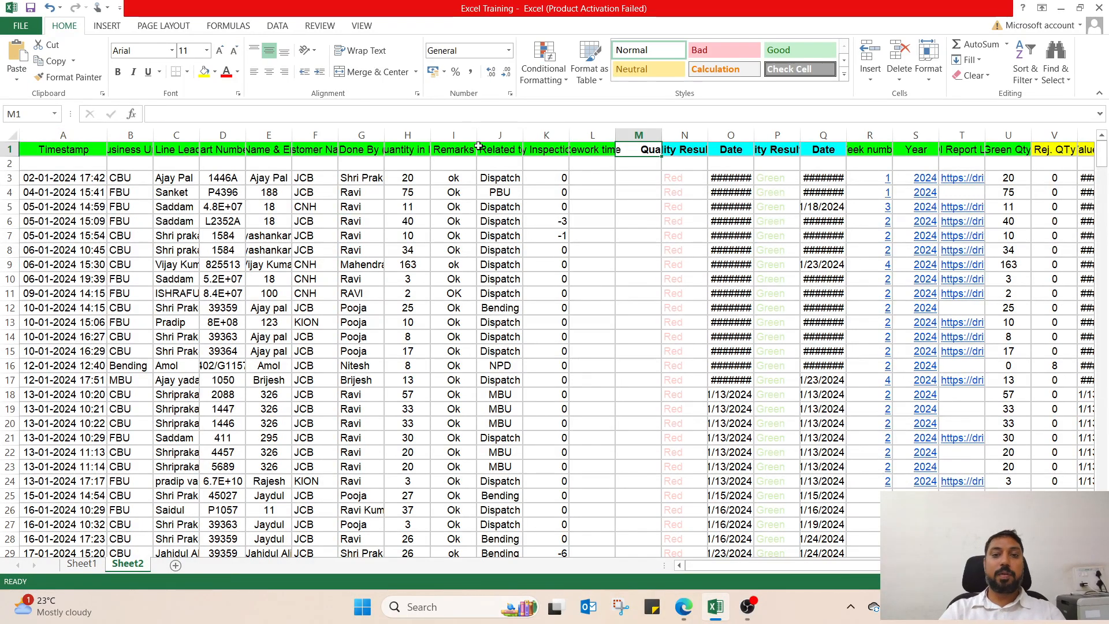
pyautogui.click(52, 150)
pyautogui.moveTo(51, 150); pyautogui.dragTo(1037, 151)
pyautogui.hotkey('shift', 'Left')
pyautogui.hotkey('shift', 'Left')
pyautogui.hotkey('shift', 'Left')
pyautogui.hotkey('shift', 'Left')
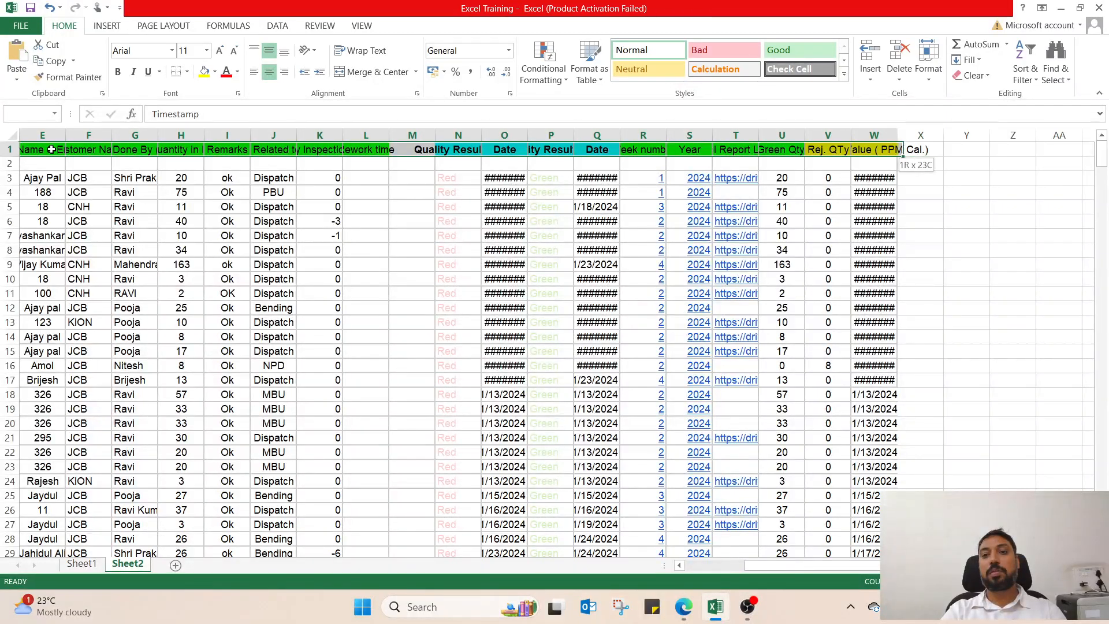
pyautogui.hotkey('shift', 'Right')
pyautogui.hotkey('ctrl', 'shift', 'Down')
pyautogui.hotkey('ctrl', 'shift', 'Down')
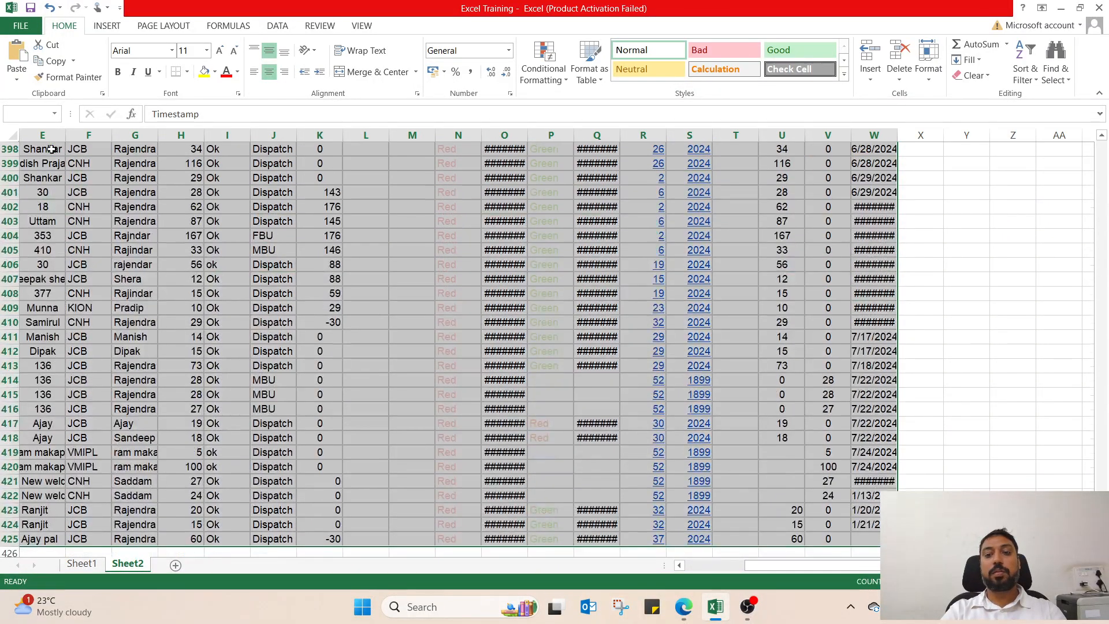
# Try to create a PivotTable on a new worksheet from the range Sheet2!$A$1:$W$425.
pyautogui.click(107, 26)
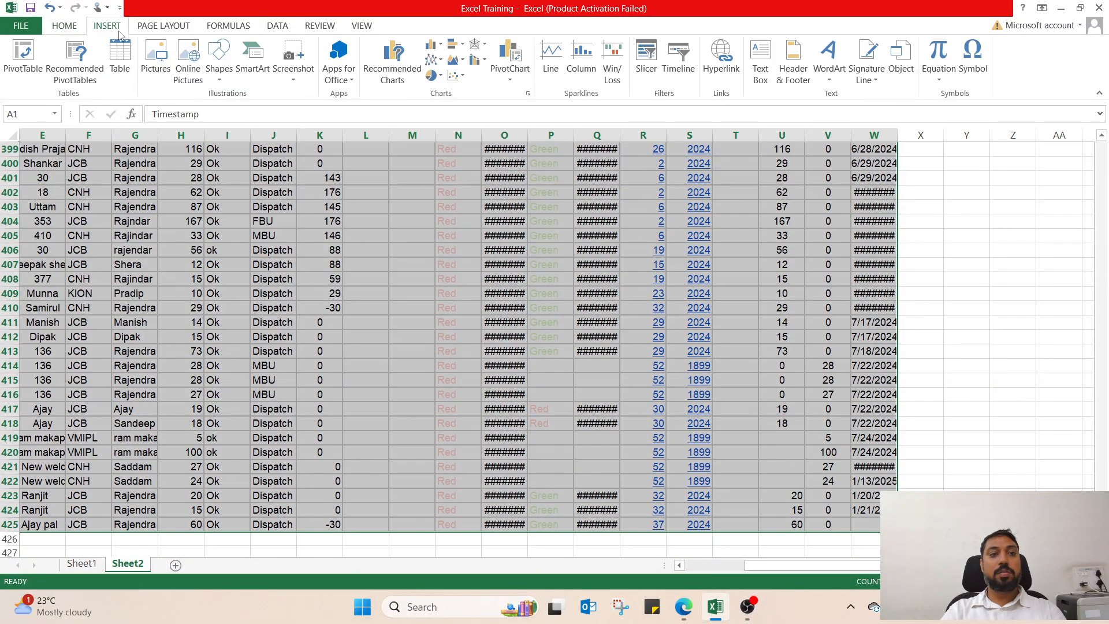
pyautogui.click(24, 58)
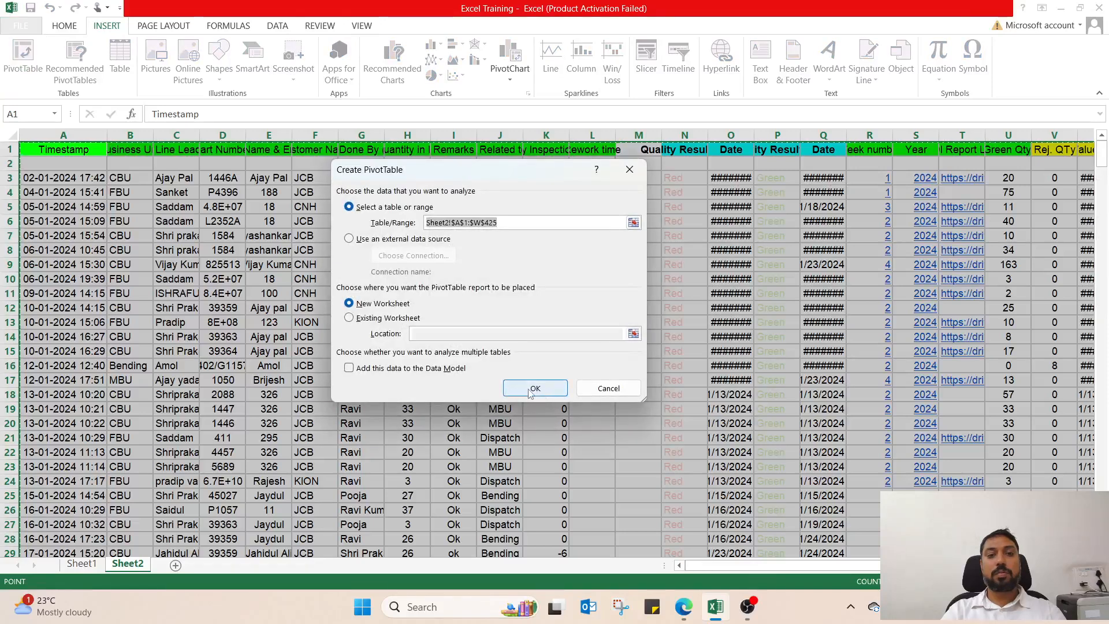
pyautogui.click(536, 389)
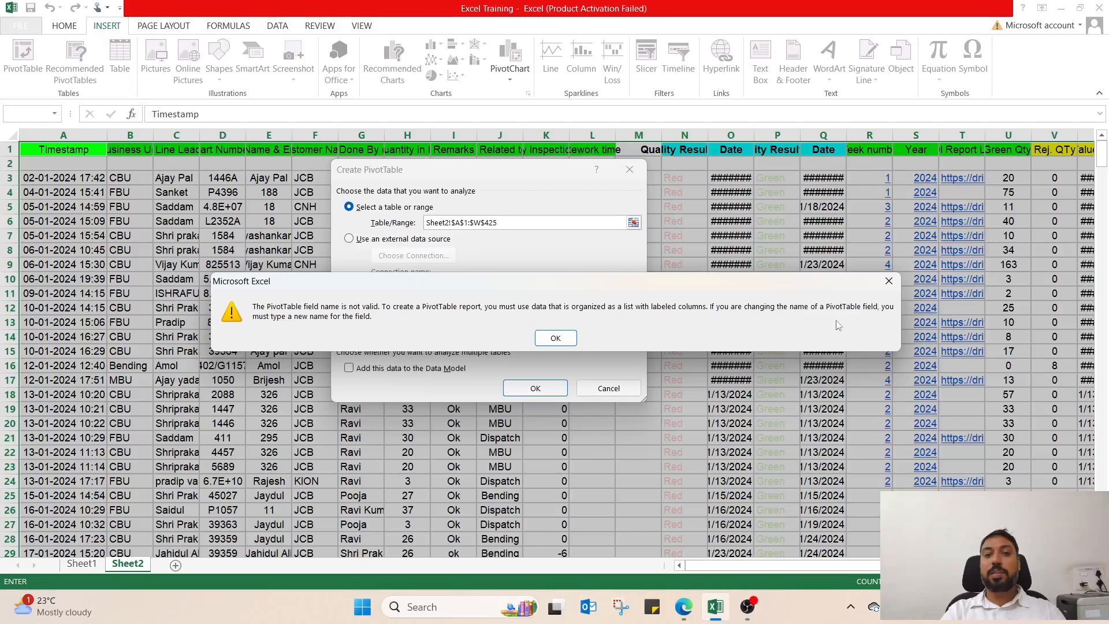
pyautogui.click(563, 338)
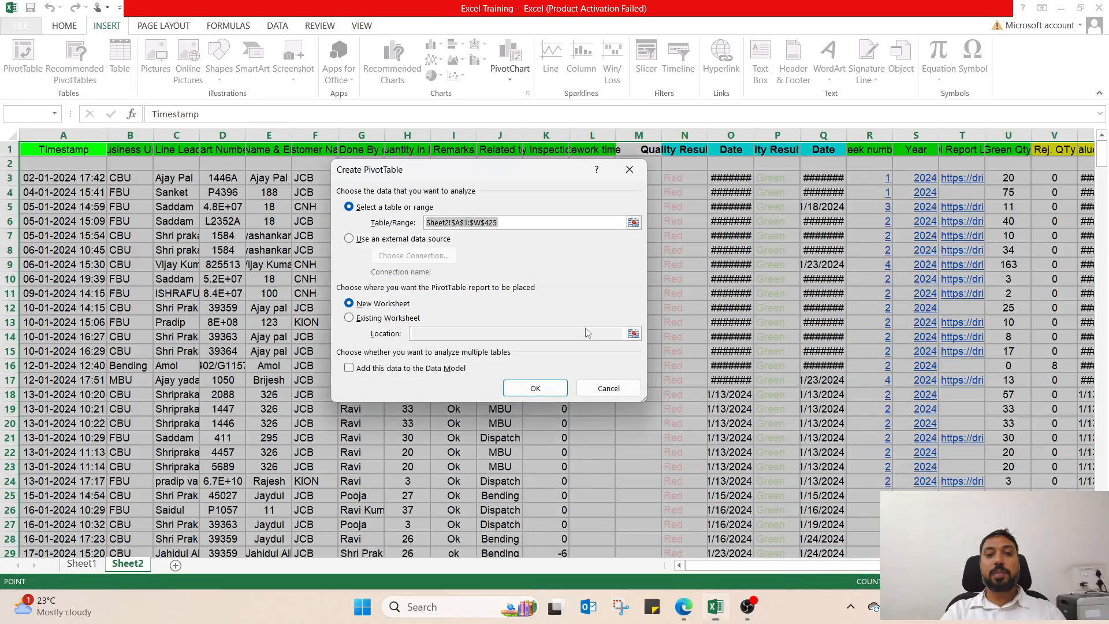
# Dismiss the PivotTable setup and enter fsrgre as the missing header in cell M1 of Sheet2.
pyautogui.click(636, 169)
pyautogui.click(633, 150)
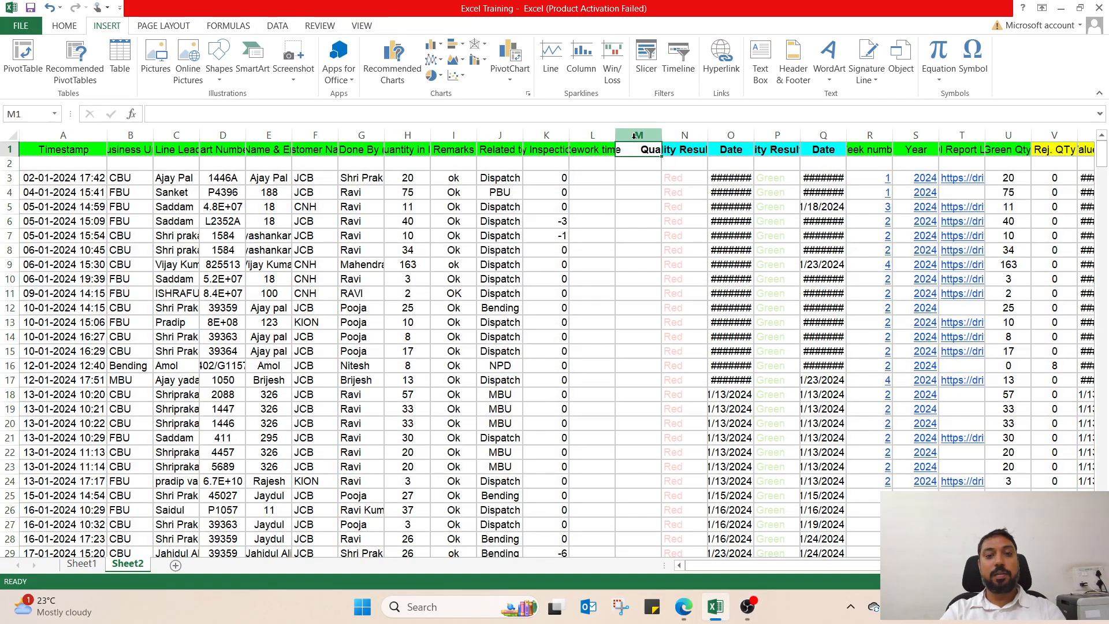
pyautogui.hotkey('ctrl', 'Home')
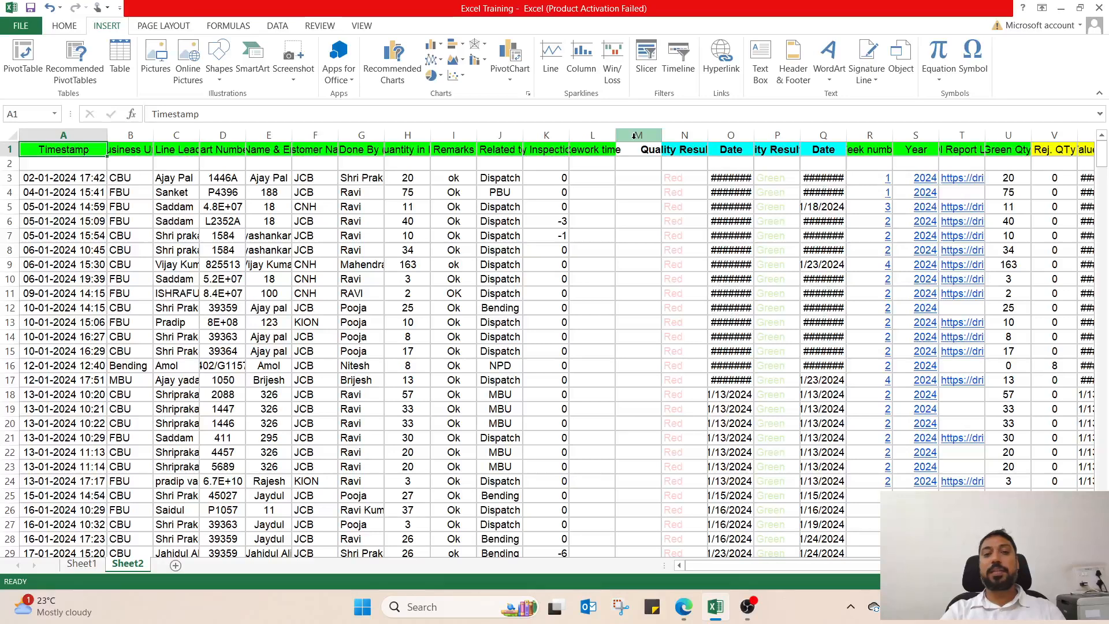
pyautogui.hotkey('ctrl', 'Right')
pyautogui.press('Right')
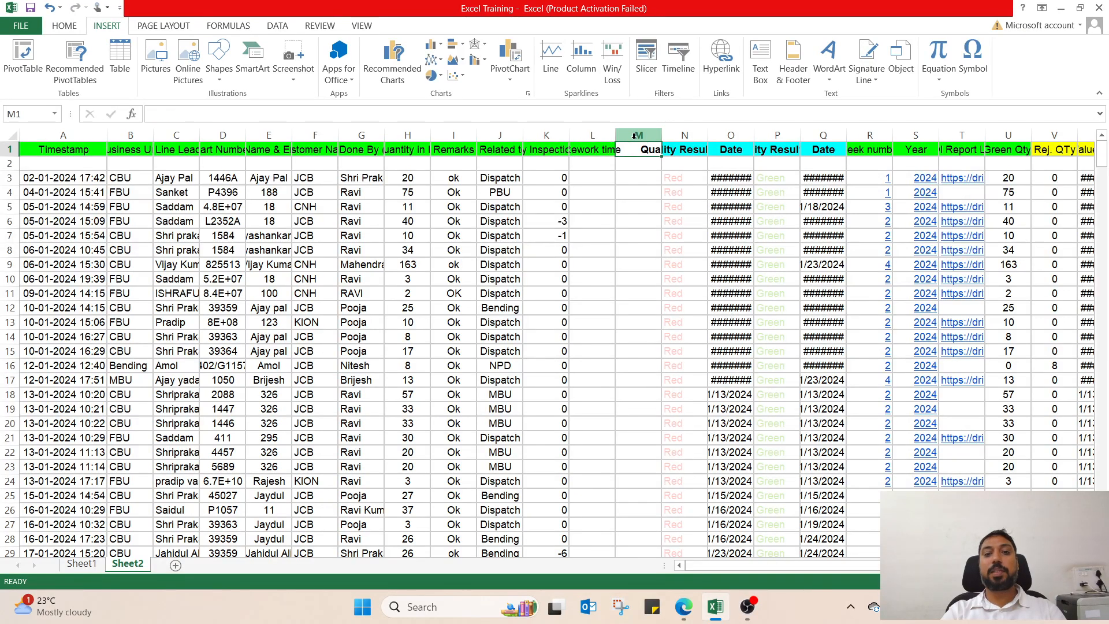
pyautogui.write('fsrgre')
pyautogui.press('Tab')
# Create a PivotTable on a new worksheet from the range Sheet2!$A$1:$W$424 and add Business Unit to its rows.
pyautogui.hotkey('ctrl', 'Right')
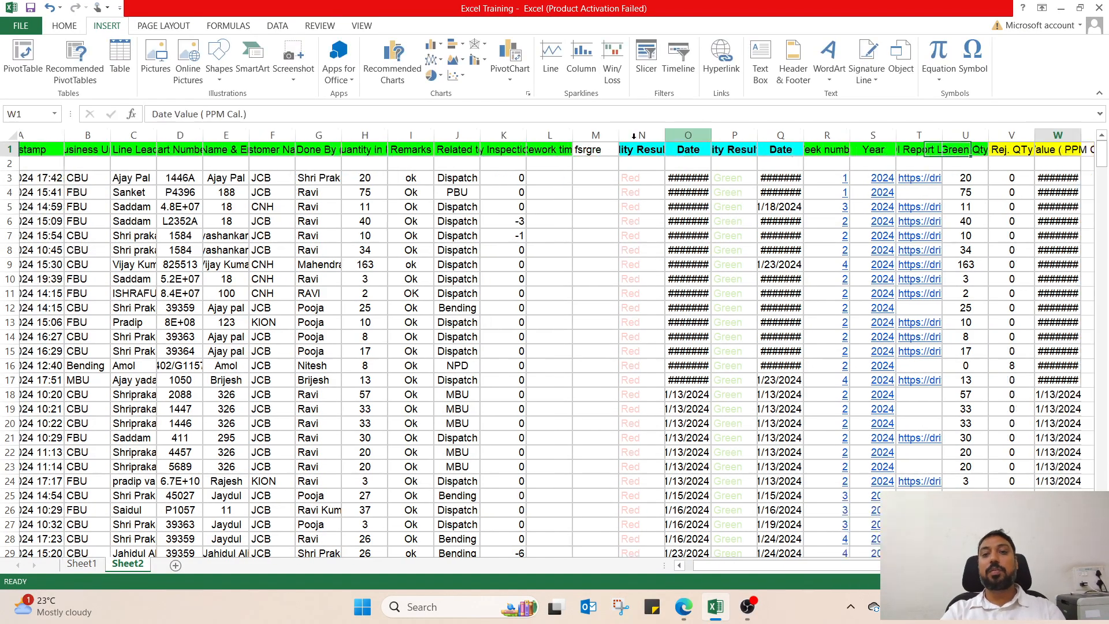
pyautogui.hotkey('ctrl', 'shift', 'Left')
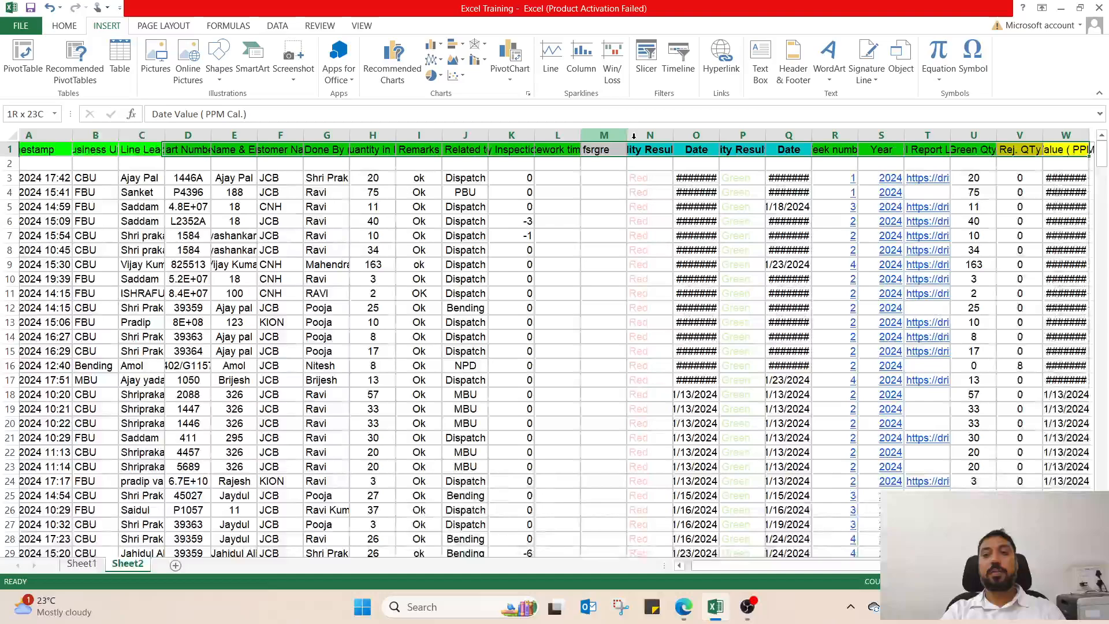
pyautogui.hotkey('ctrl', 'shift', 'Down')
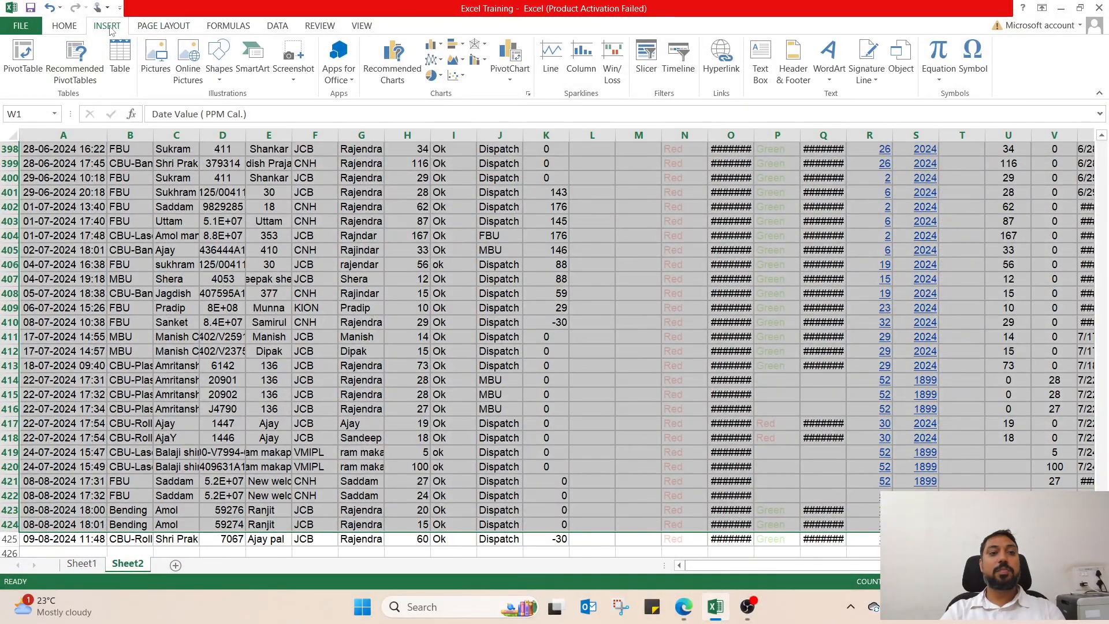
pyautogui.click(23, 57)
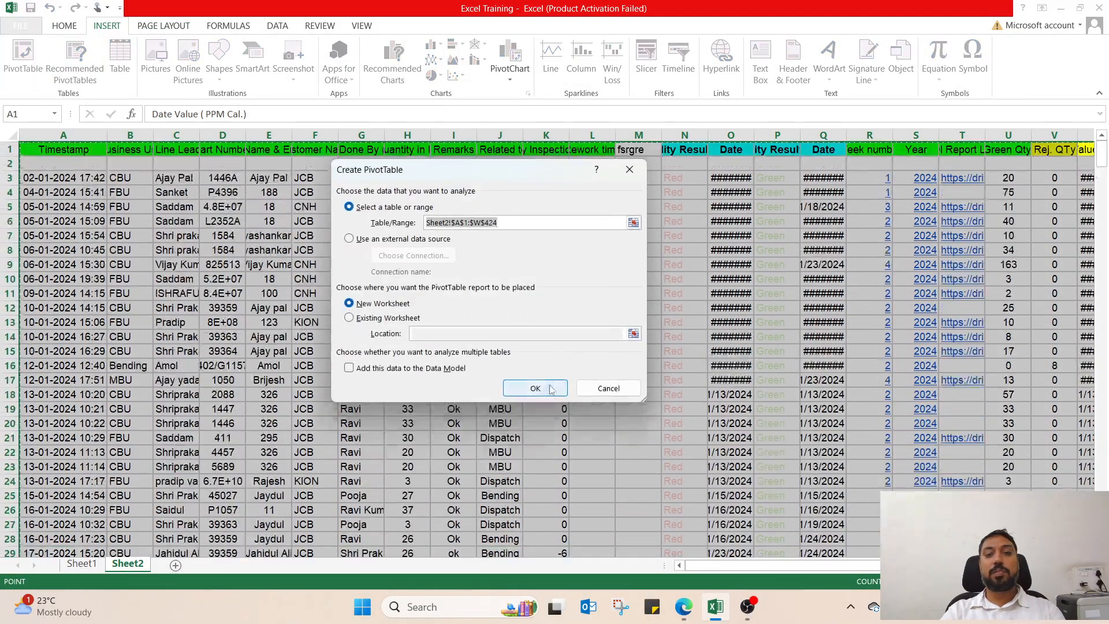
pyautogui.click(548, 389)
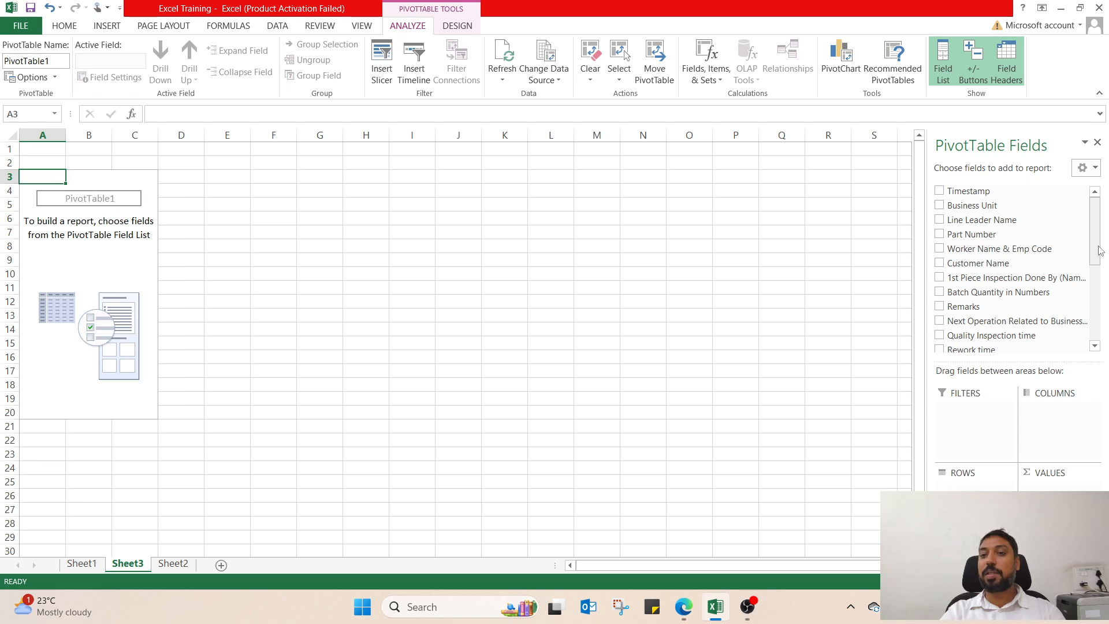
pyautogui.moveTo(989, 209); pyautogui.dragTo(971, 488)
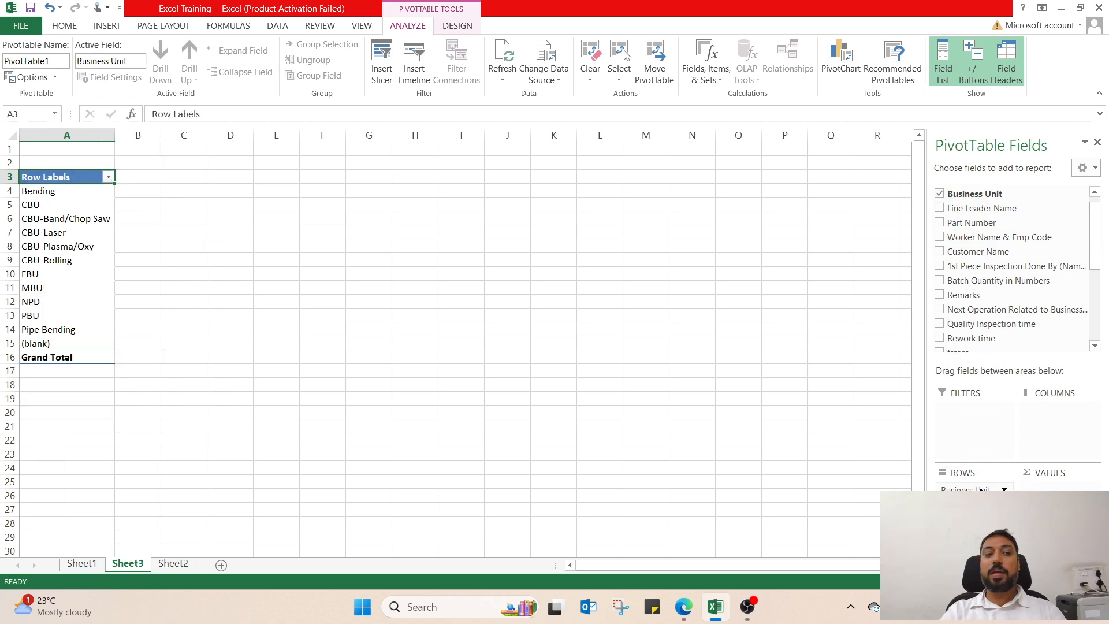
# Create a new Data Model version of the PivotTable for using multiple tables, and expand the Range table's field list.
pyautogui.scroll(-5, 1011, 243)
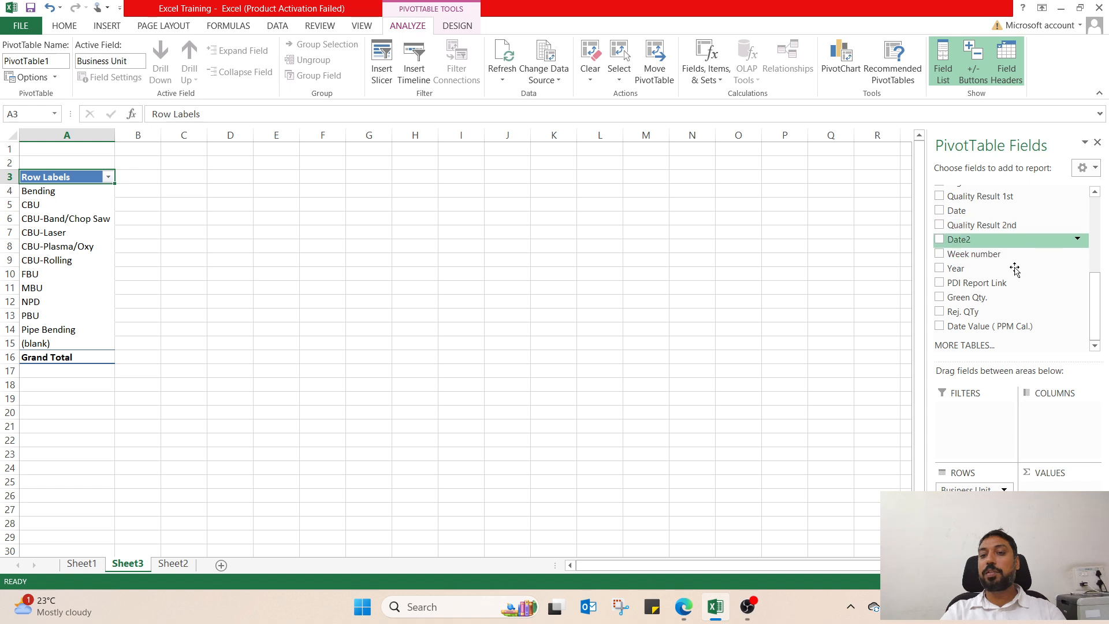
pyautogui.scroll(-1, 1005, 312)
pyautogui.click(981, 346)
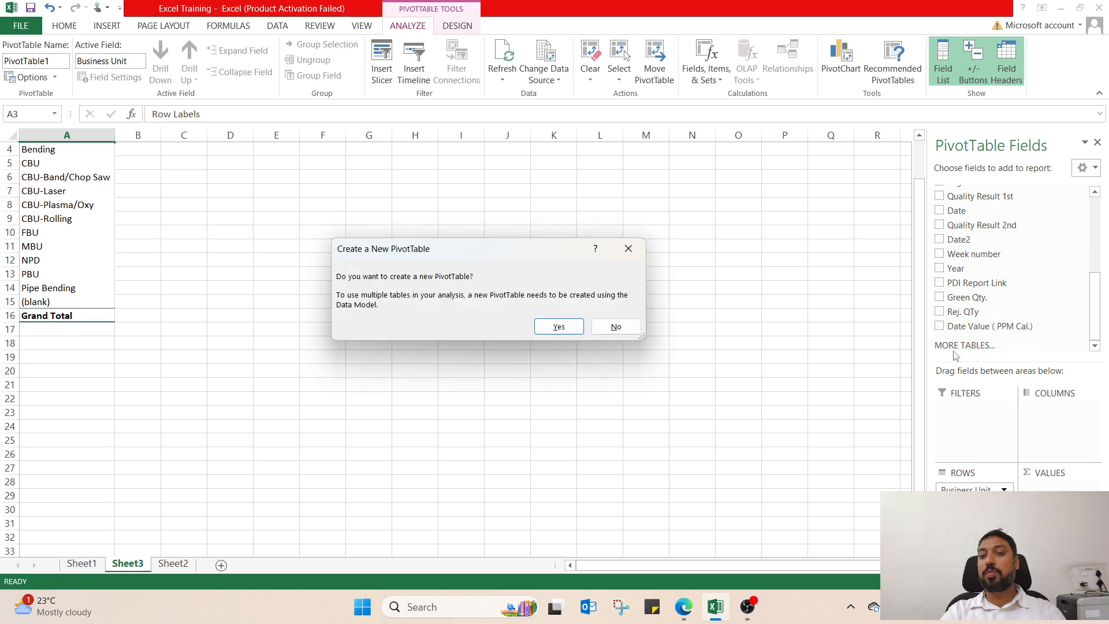
pyautogui.click(560, 329)
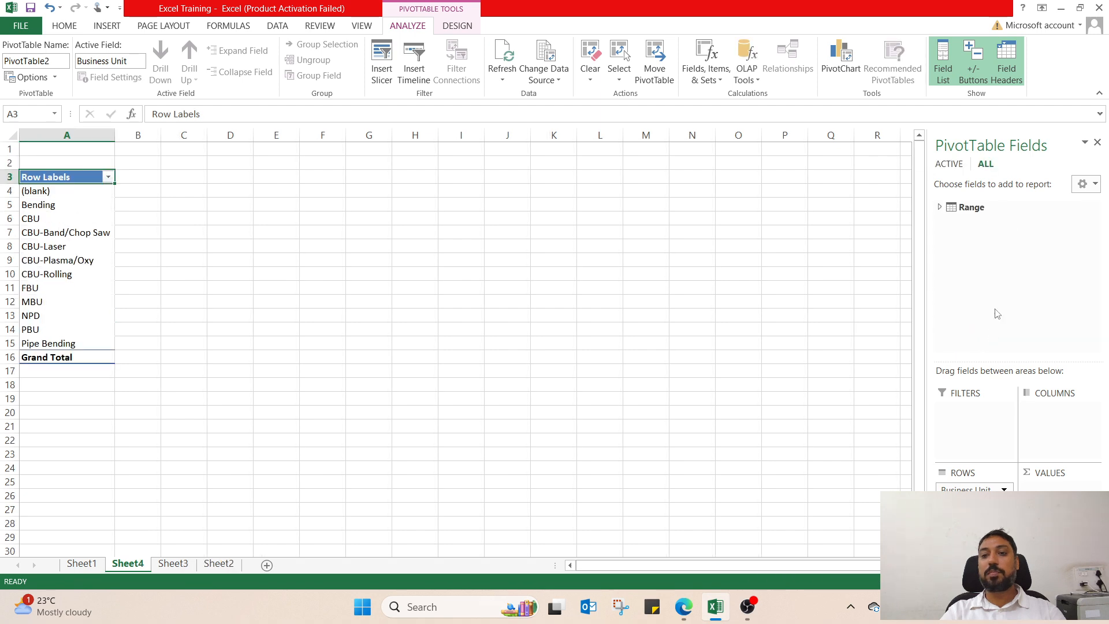
pyautogui.click(940, 207)
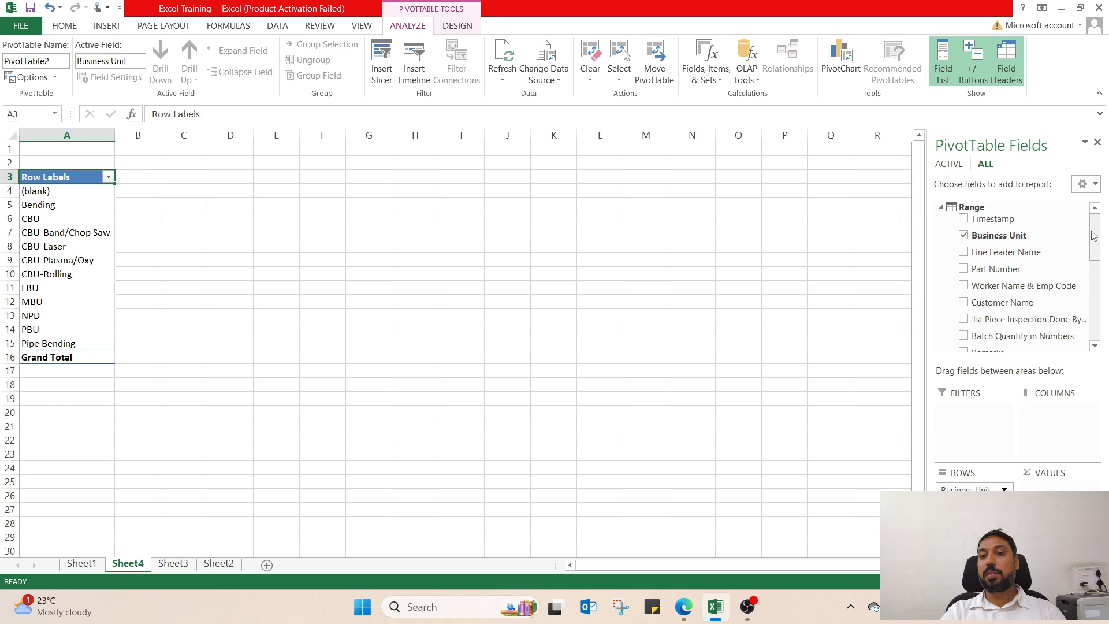
pyautogui.scroll(-5, 1094, 341)
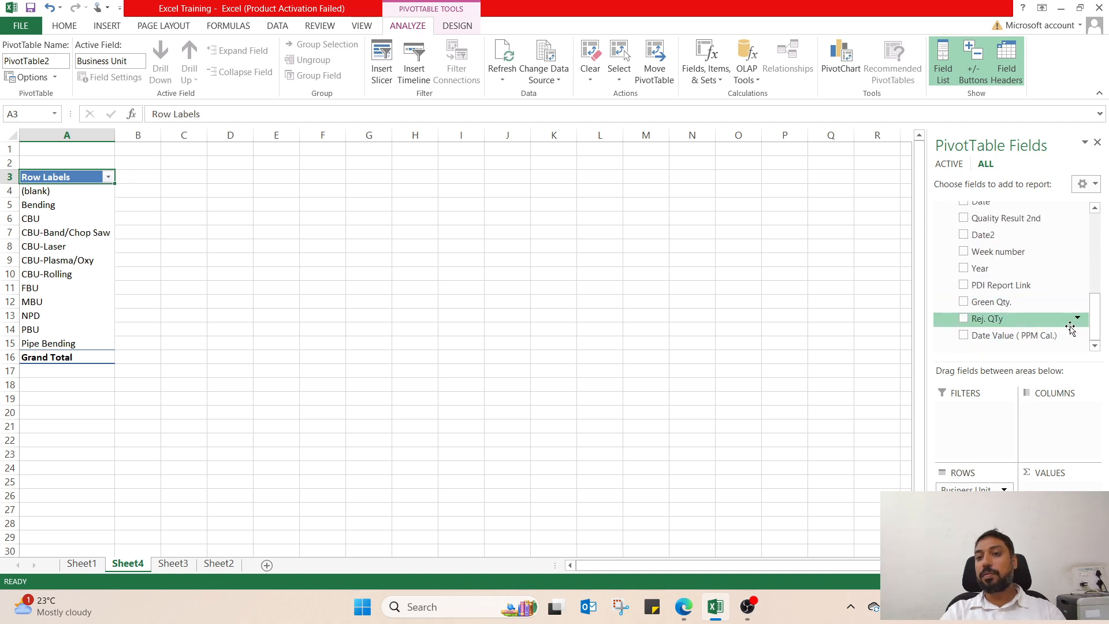
pyautogui.moveTo(1095, 326)
pyautogui.mouseDown()
pyautogui.moveTo(1097, 234)
pyautogui.moveTo(1097, 313)
pyautogui.mouseUp()
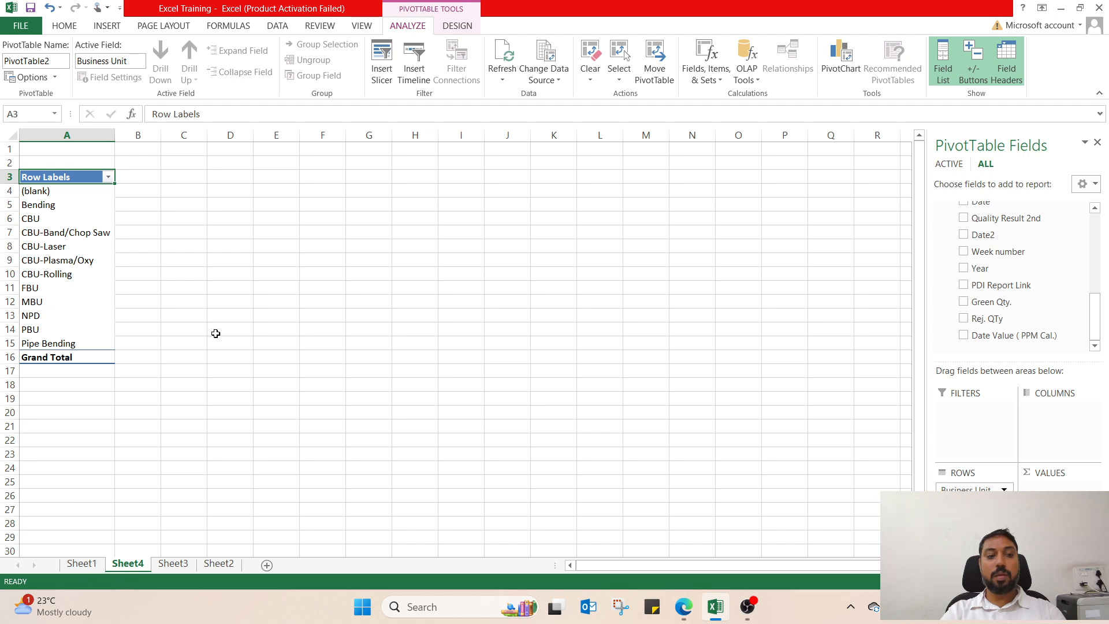
pyautogui.click(789, 258)
pyautogui.click(80, 564)
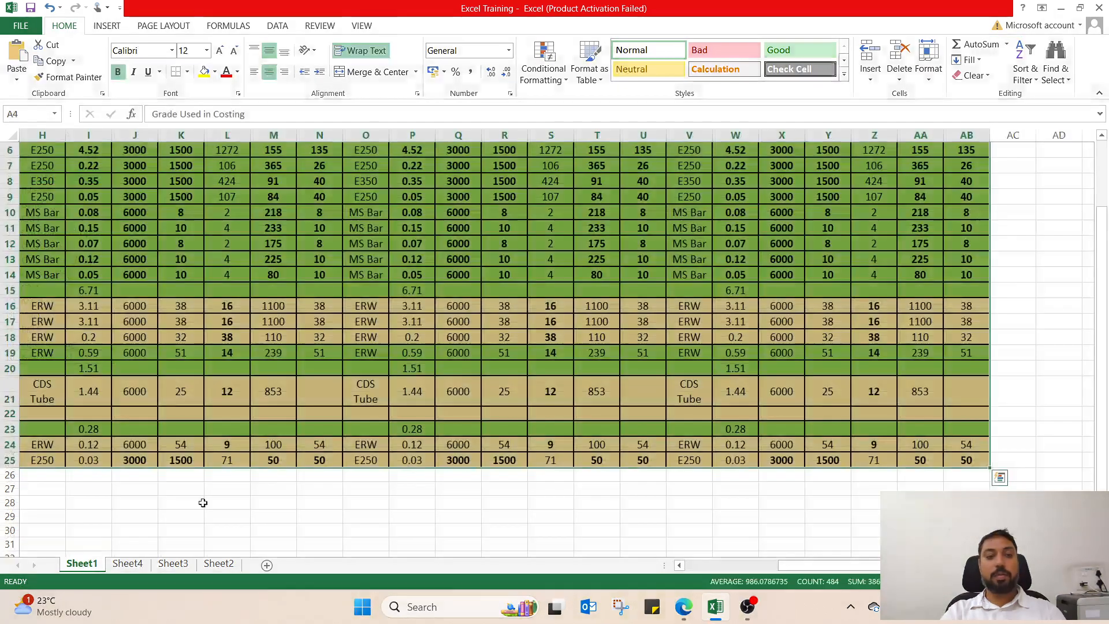
pyautogui.click(163, 566)
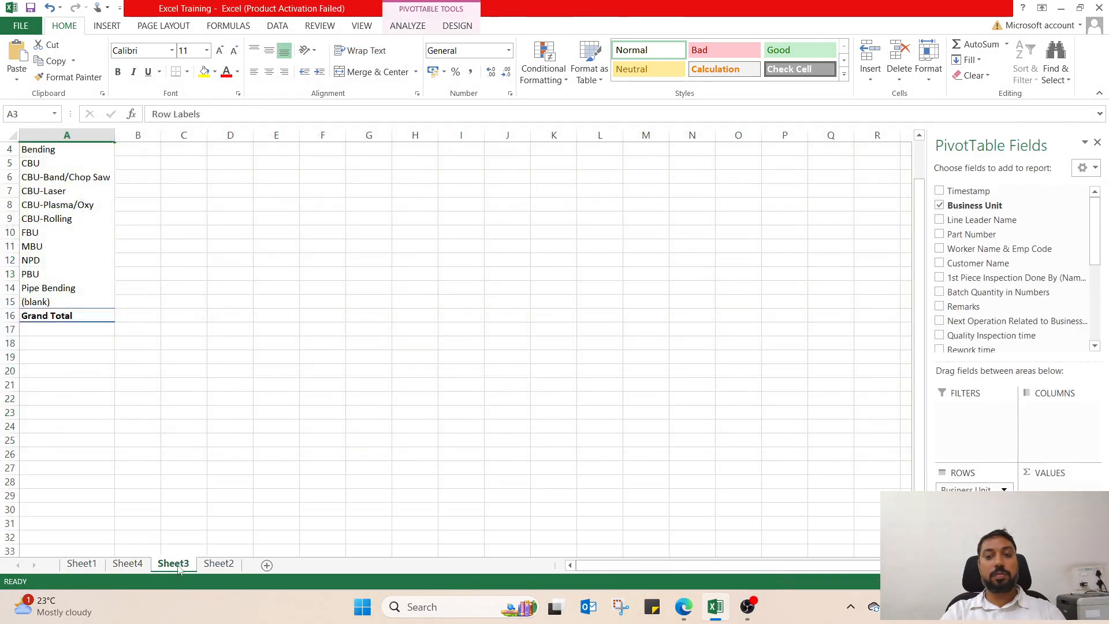
pyautogui.click(127, 564)
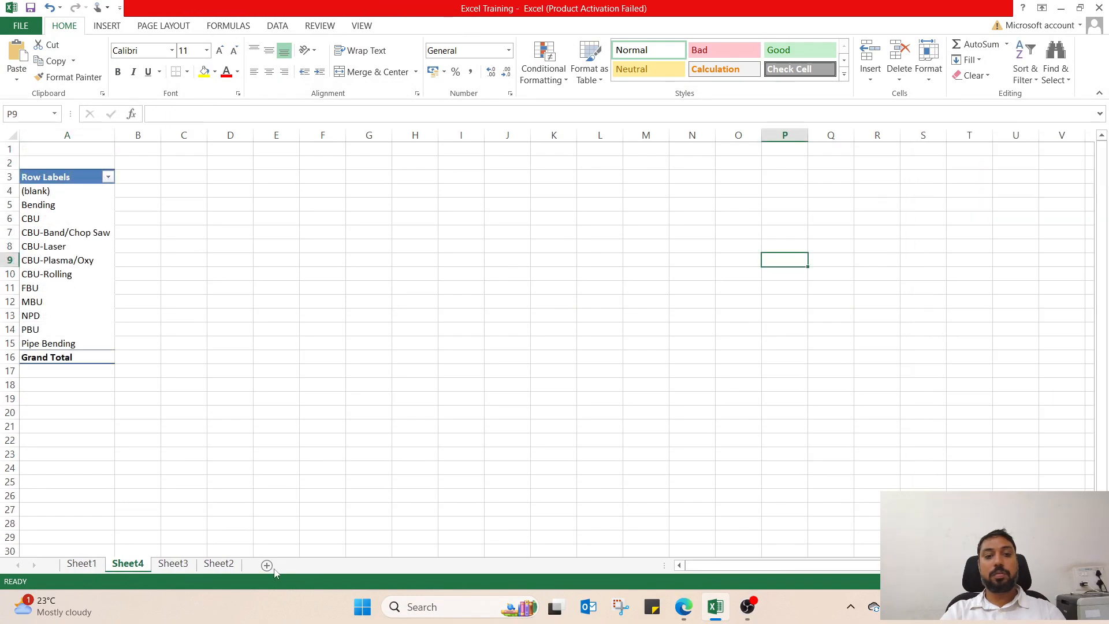
# On Sheet2, widen the Date Value ( PPM Cal.), PDI Report Link, Line Leader Name and second Date columns to fit their contents.
pyautogui.click(219, 564)
pyautogui.moveTo(777, 565); pyautogui.dragTo(797, 566)
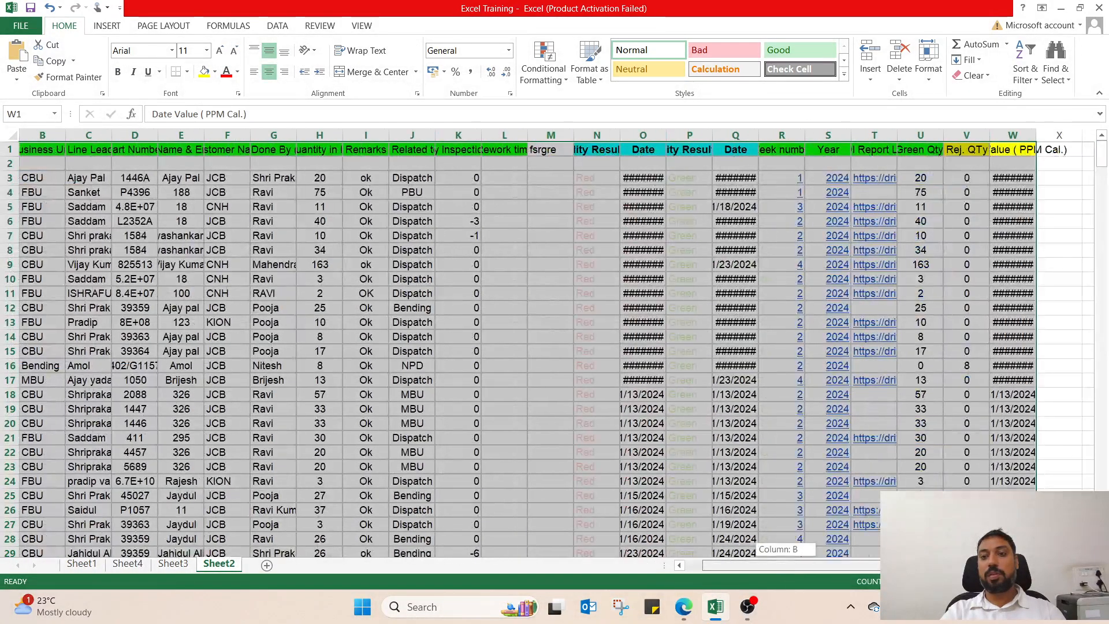
pyautogui.doubleClick(1036, 135)
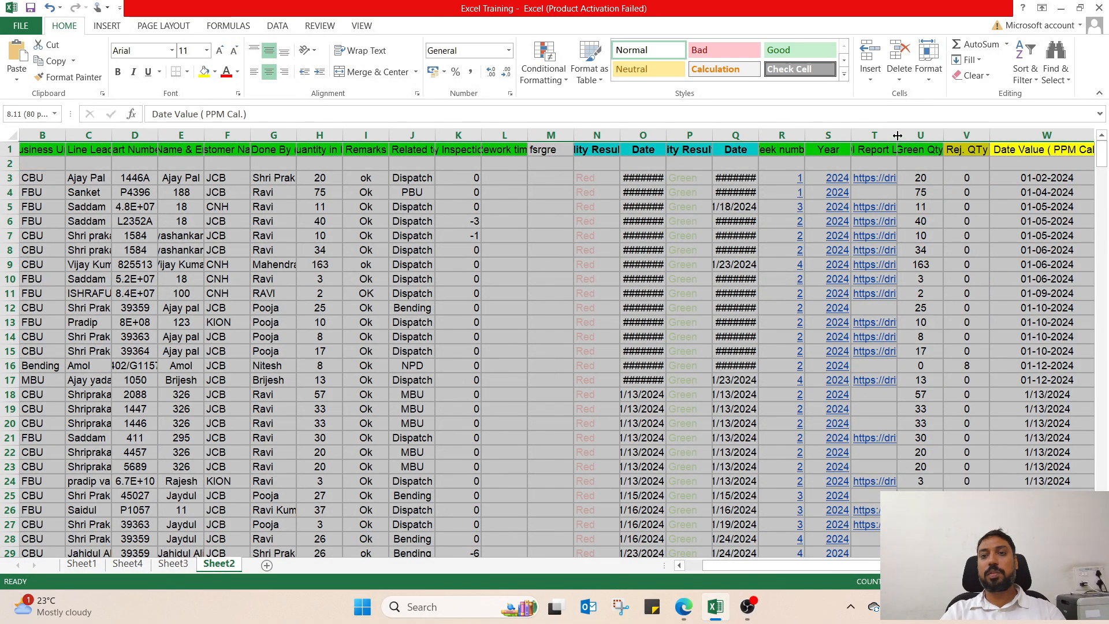
pyautogui.doubleClick(897, 135)
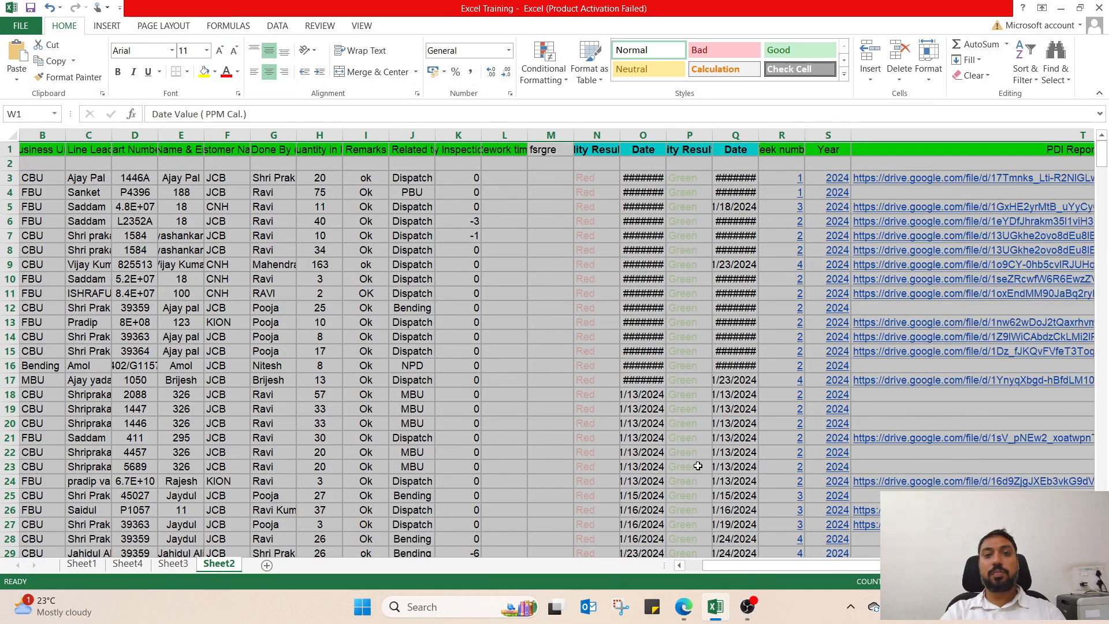
pyautogui.moveTo(744, 565); pyautogui.dragTo(570, 578)
pyautogui.moveTo(488, 579); pyautogui.dragTo(489, 578)
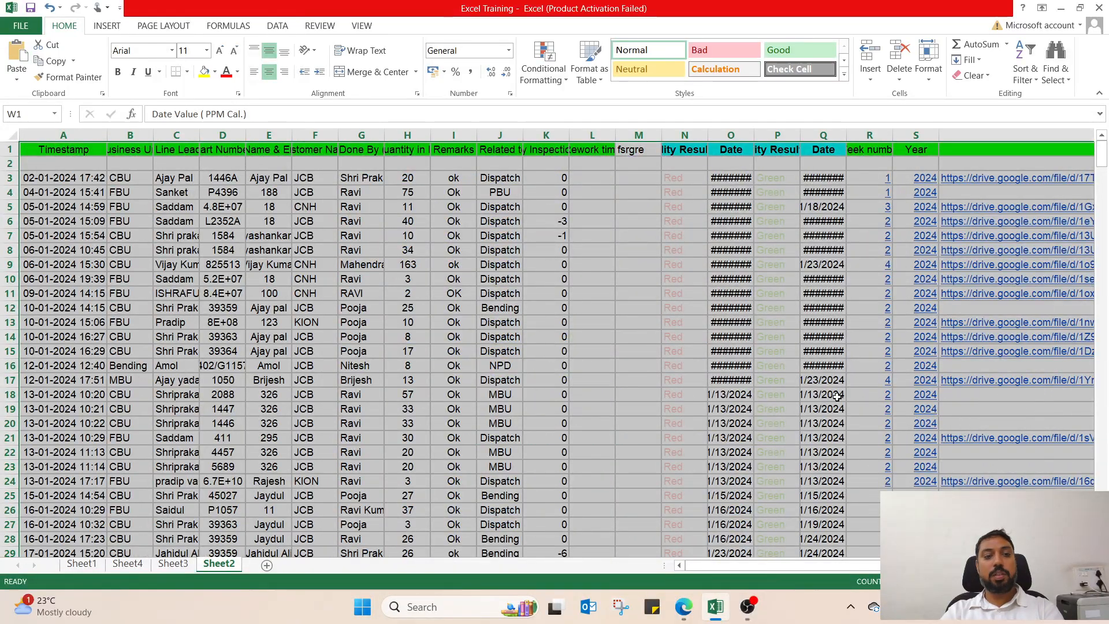
pyautogui.doubleClick(199, 135)
pyautogui.click(445, 253)
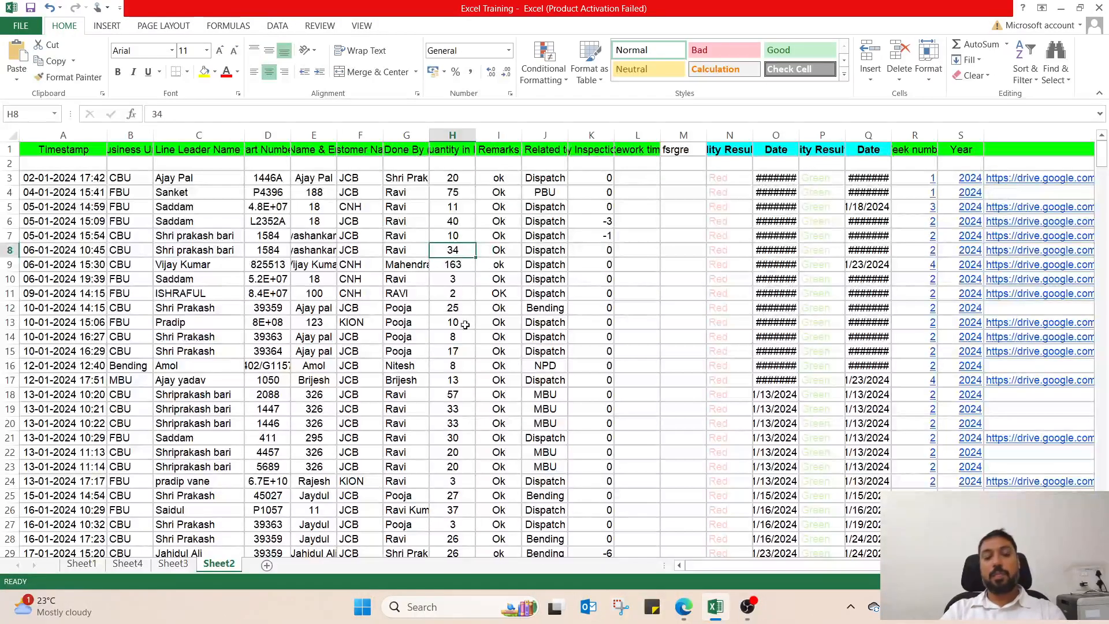
pyautogui.moveTo(893, 133); pyautogui.dragTo(904, 133)
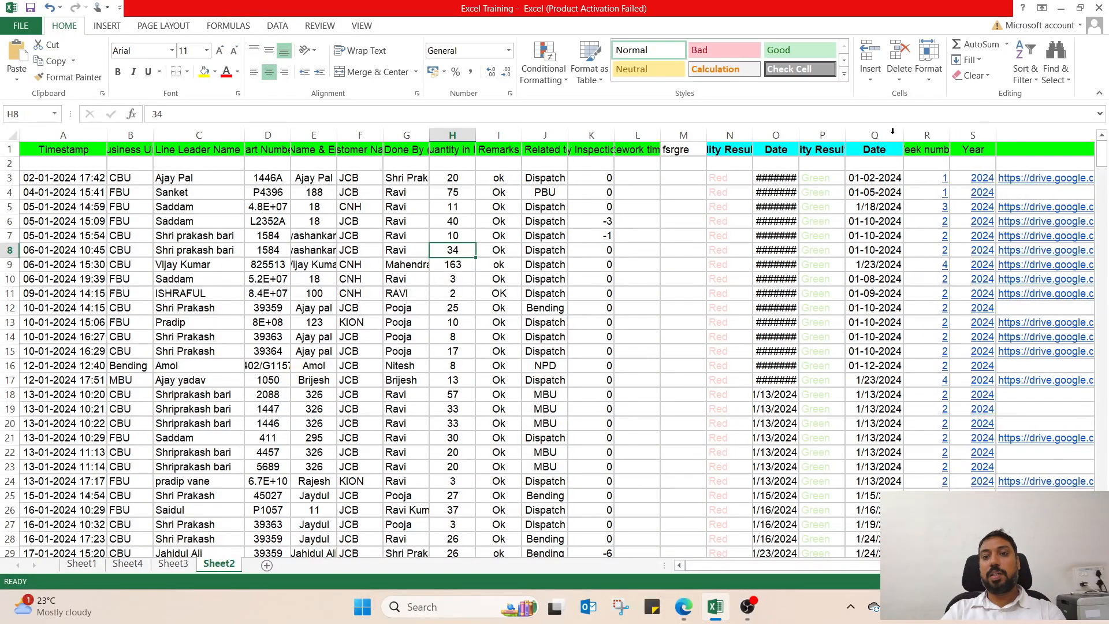
pyautogui.hotkey('alt', 'Tab')
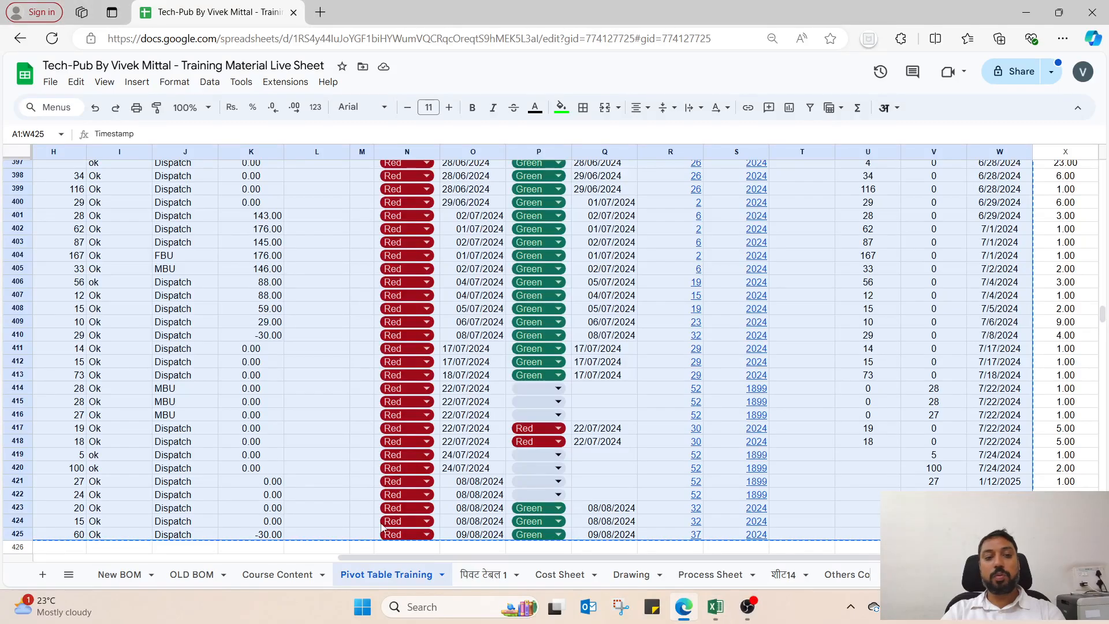
pyautogui.hotkey('alt', 'Tab')
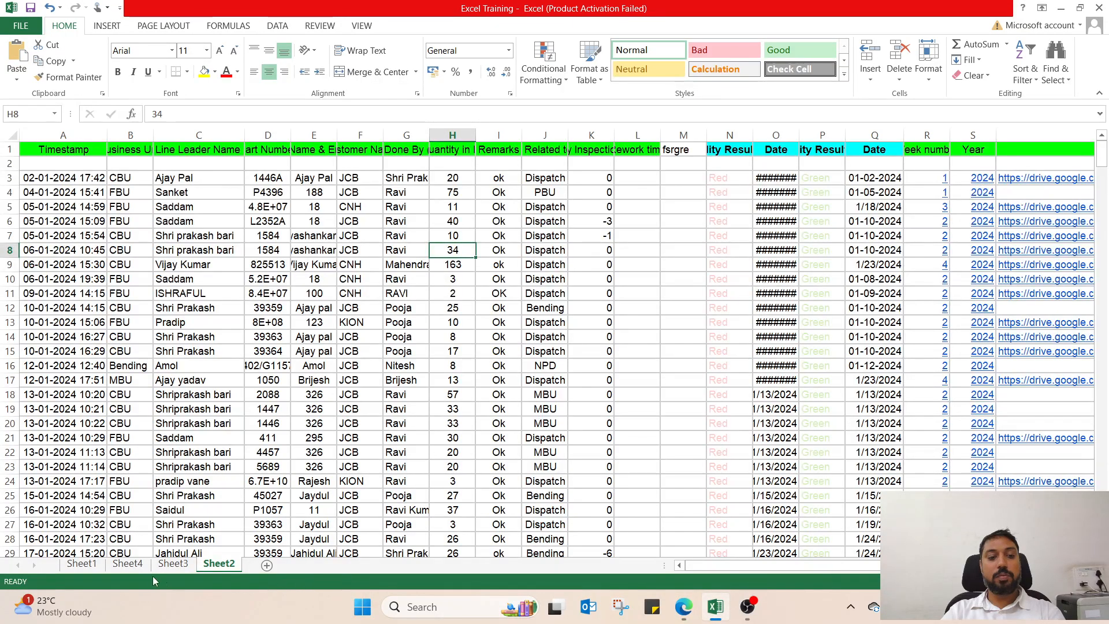
# Return to the PivotTable on Sheet4, expand the Range table's fields and add Customer Name to the columns.
pyautogui.click(128, 564)
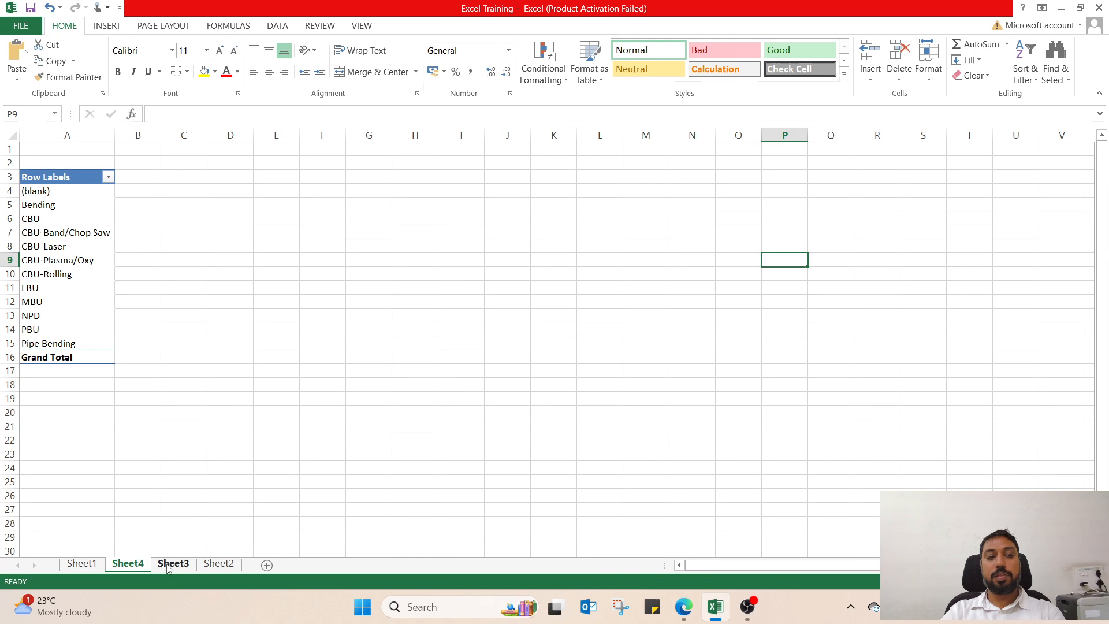
pyautogui.click(173, 564)
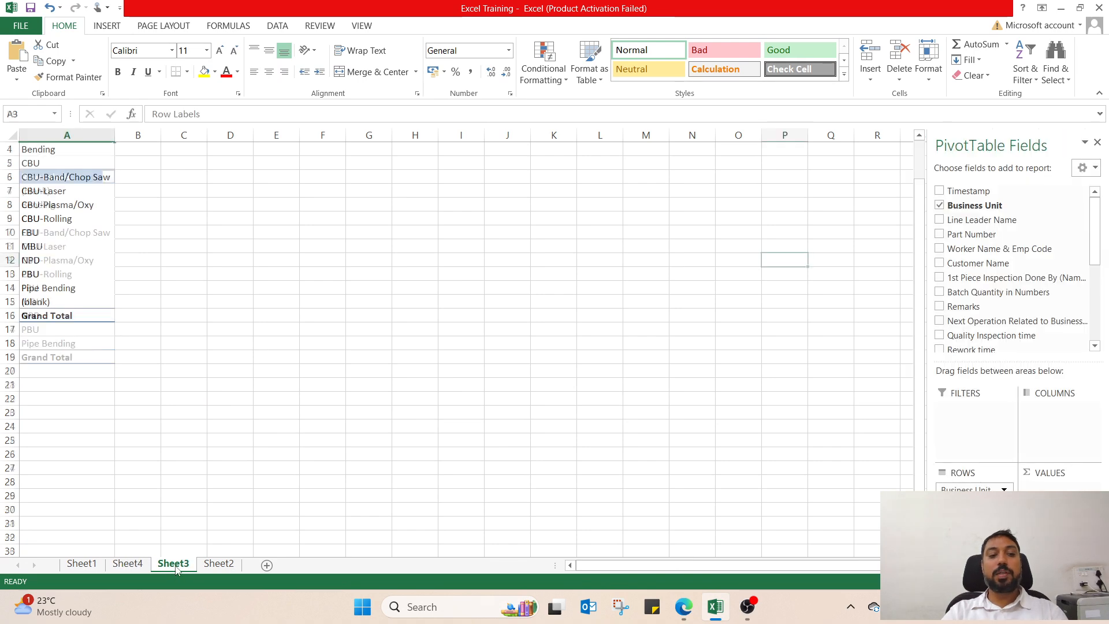
pyautogui.click(129, 565)
pyautogui.click(69, 275)
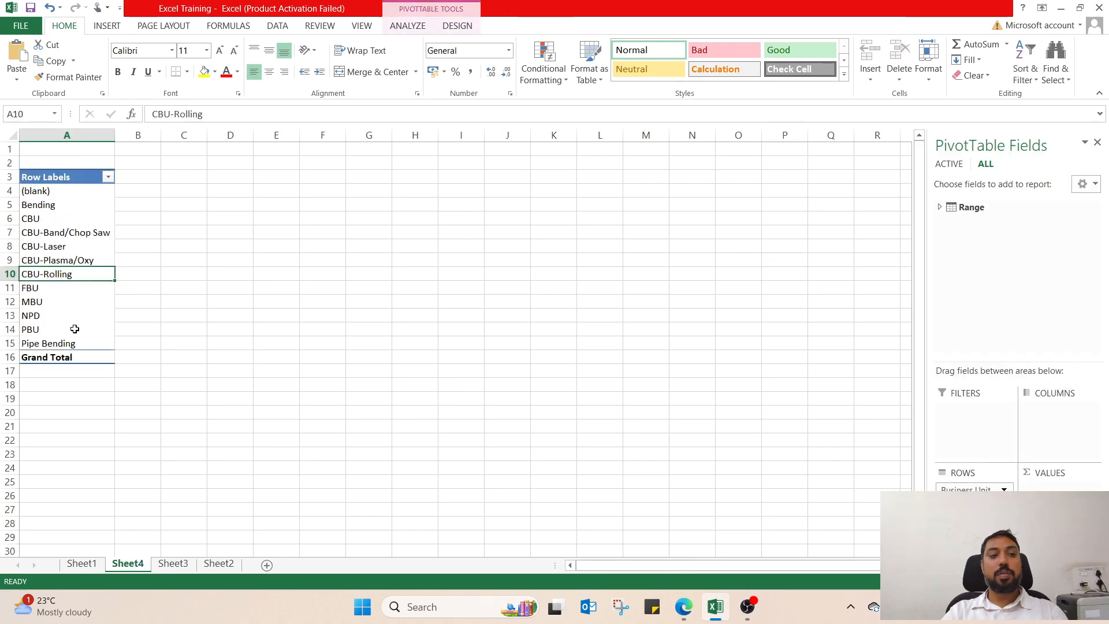
pyautogui.click(951, 208)
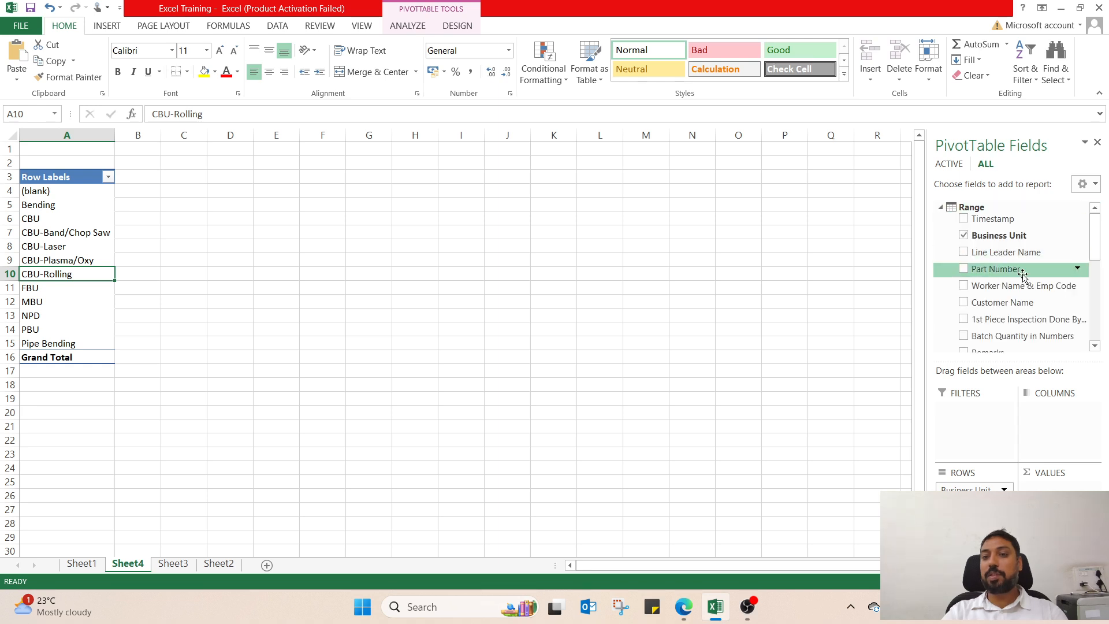
pyautogui.moveTo(1099, 249); pyautogui.dragTo(1099, 345)
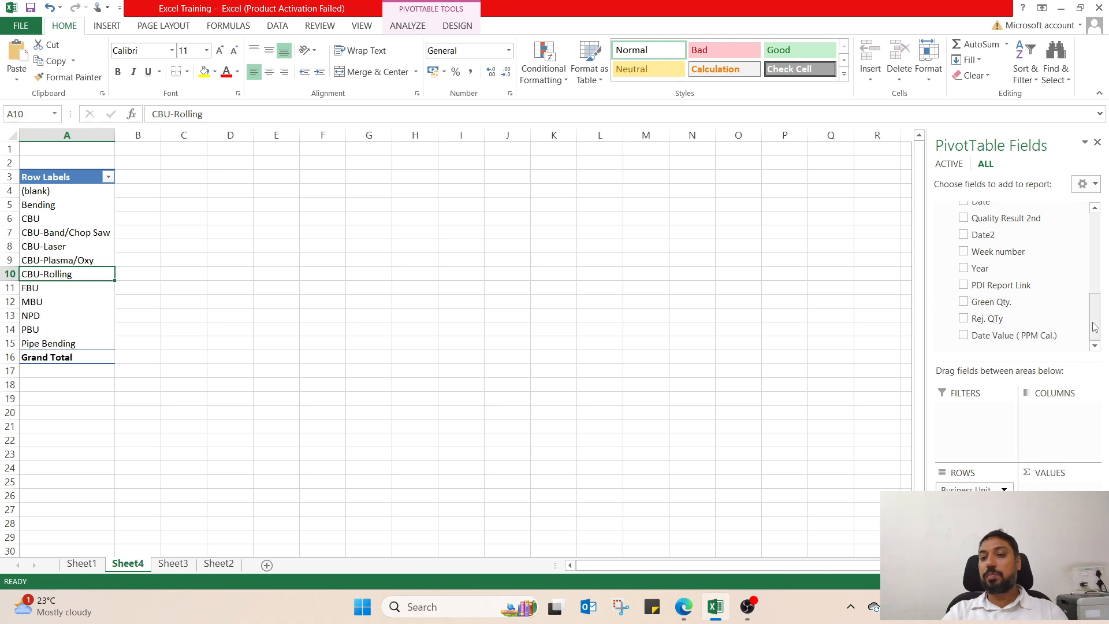
pyautogui.moveTo(1093, 327); pyautogui.dragTo(1097, 241)
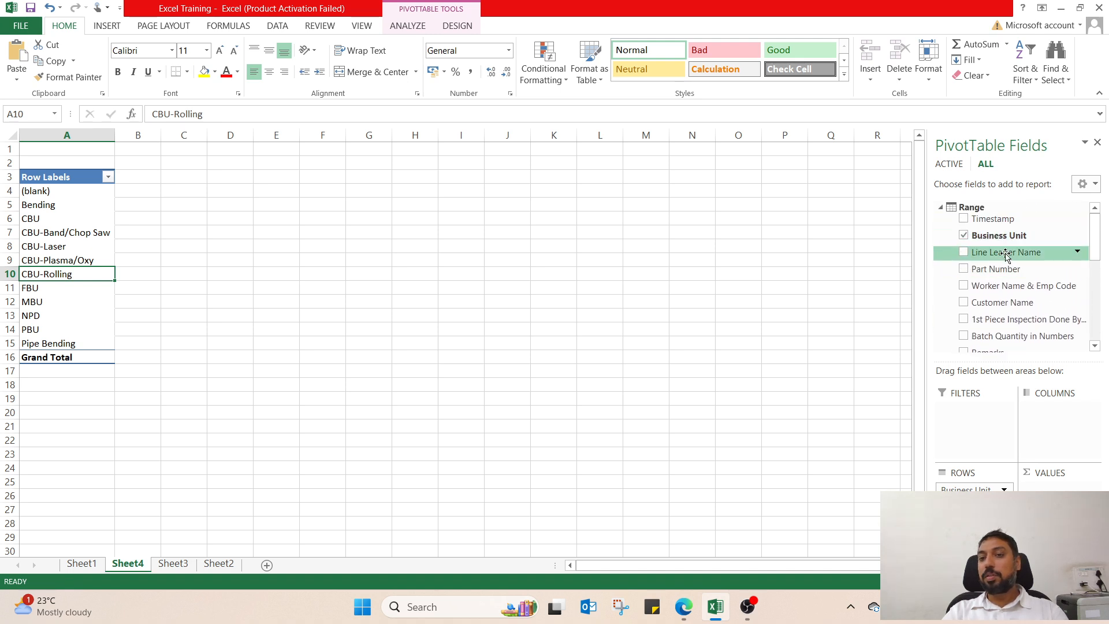
pyautogui.scroll(-1, 1100, 257)
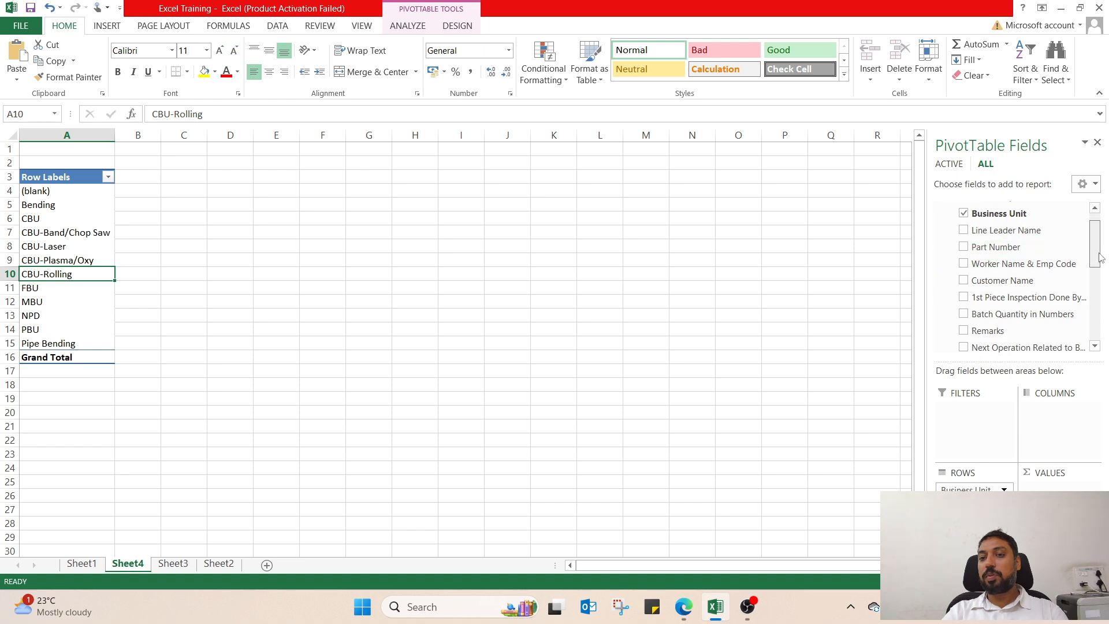
pyautogui.scroll(-1, 1101, 257)
pyautogui.moveTo(1020, 258); pyautogui.dragTo(1063, 412)
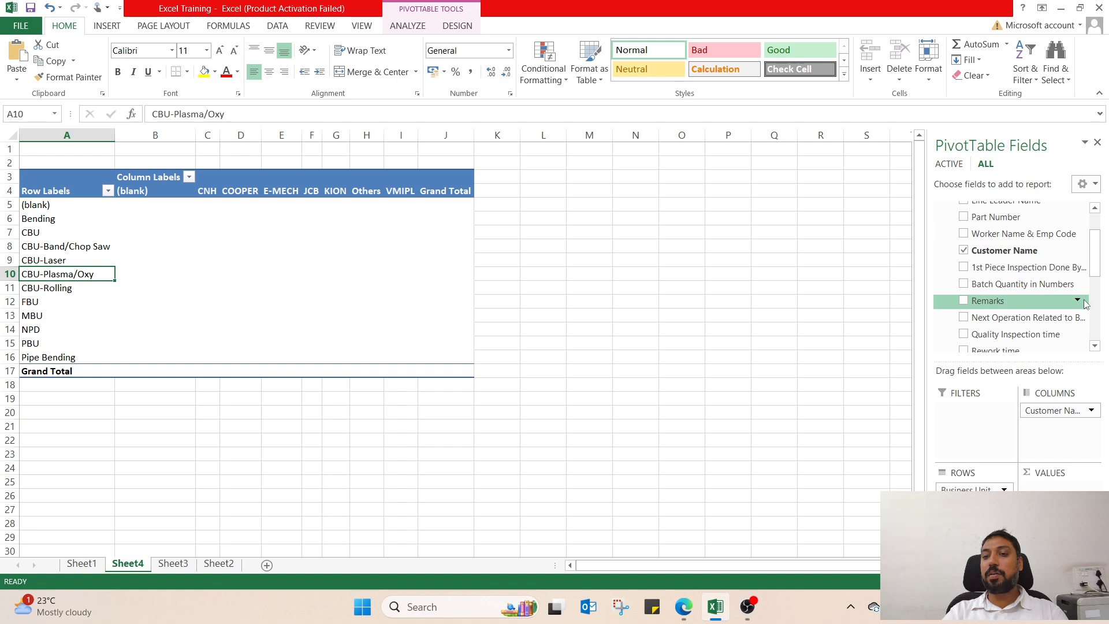
# Add Rej. QTy to the PivotTable values and summarize it by Count.
pyautogui.moveTo(1100, 262); pyautogui.dragTo(1095, 342)
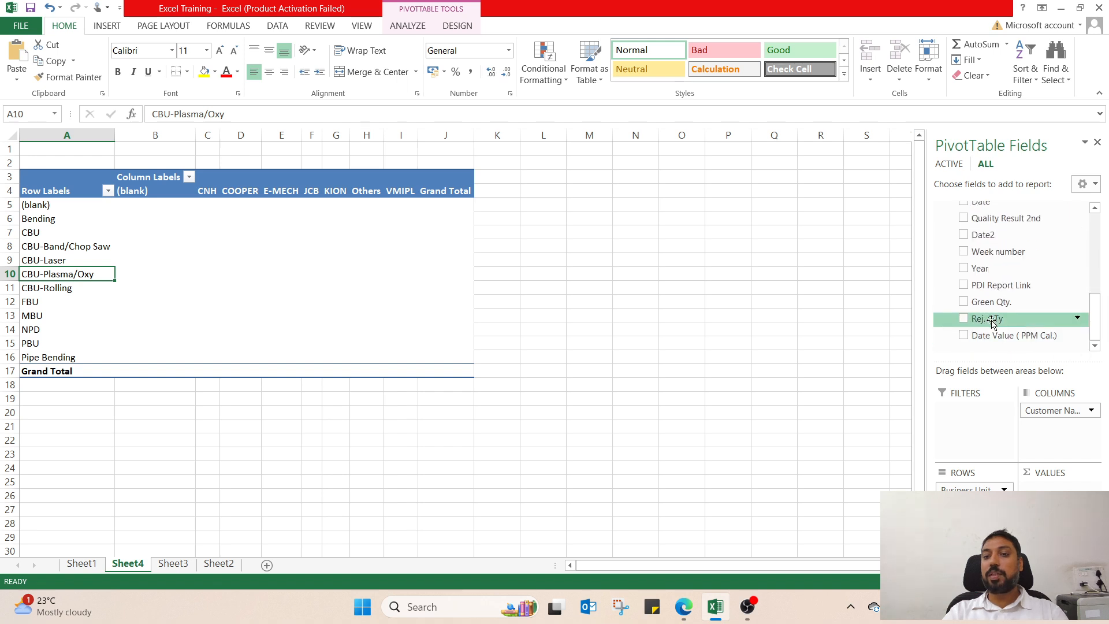
pyautogui.moveTo(992, 319); pyautogui.dragTo(1063, 485)
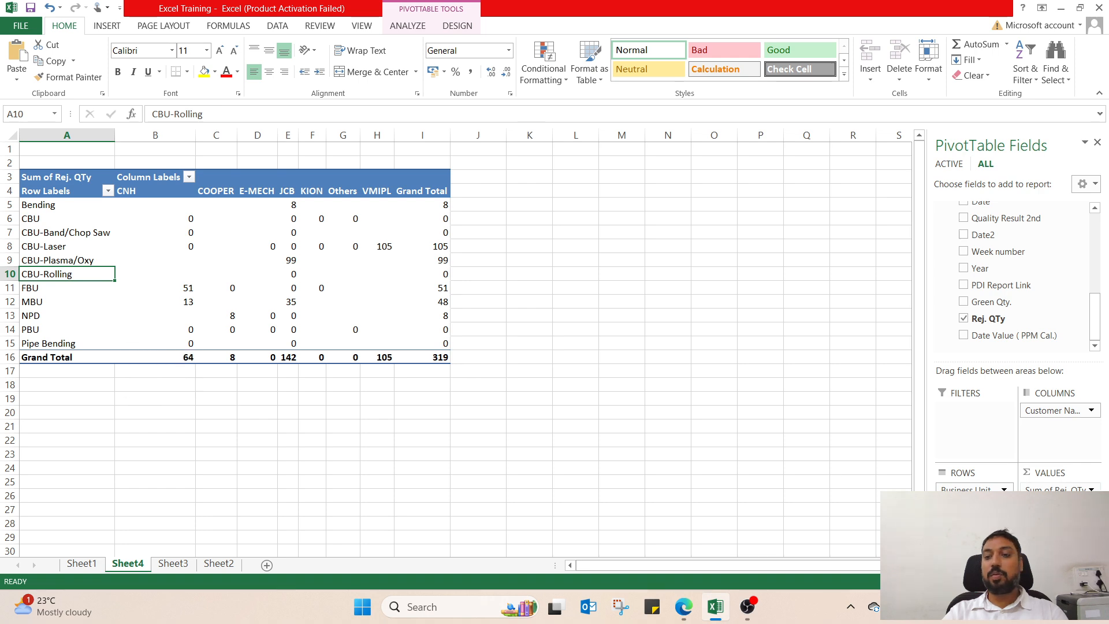
pyautogui.click(1075, 488)
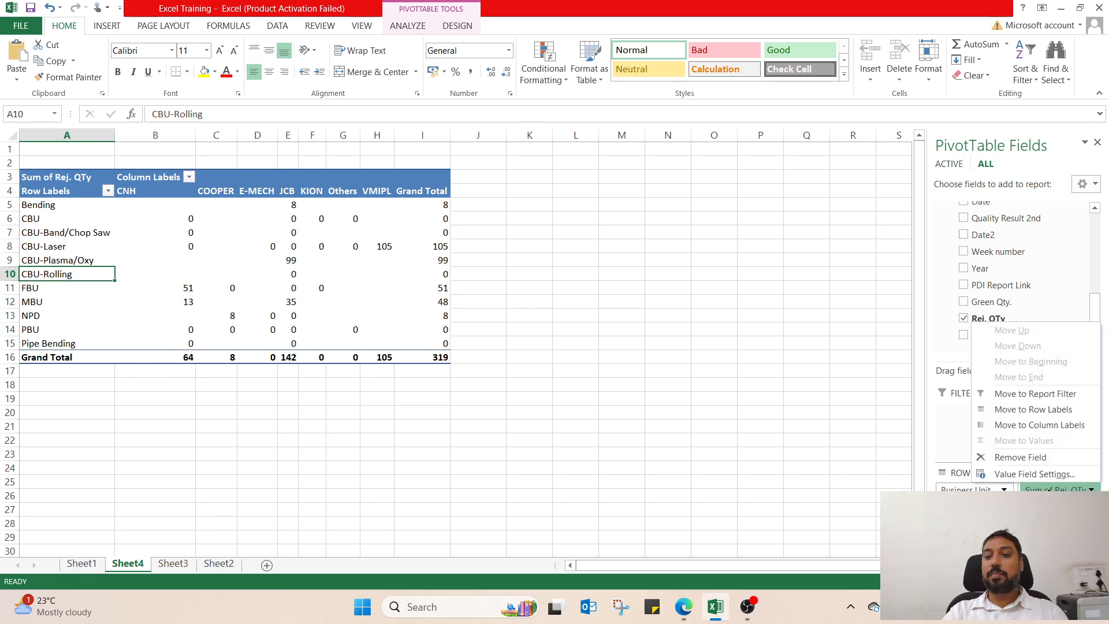
pyautogui.click(1034, 475)
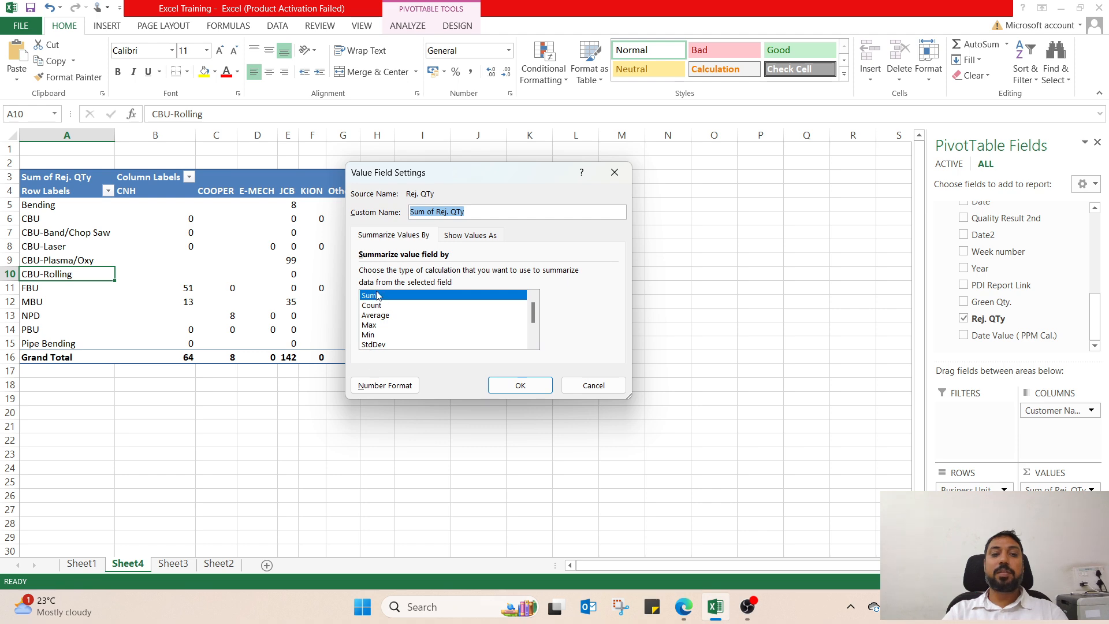
pyautogui.scroll(-2, 450, 312)
pyautogui.scroll(2, 462, 312)
pyautogui.click(384, 307)
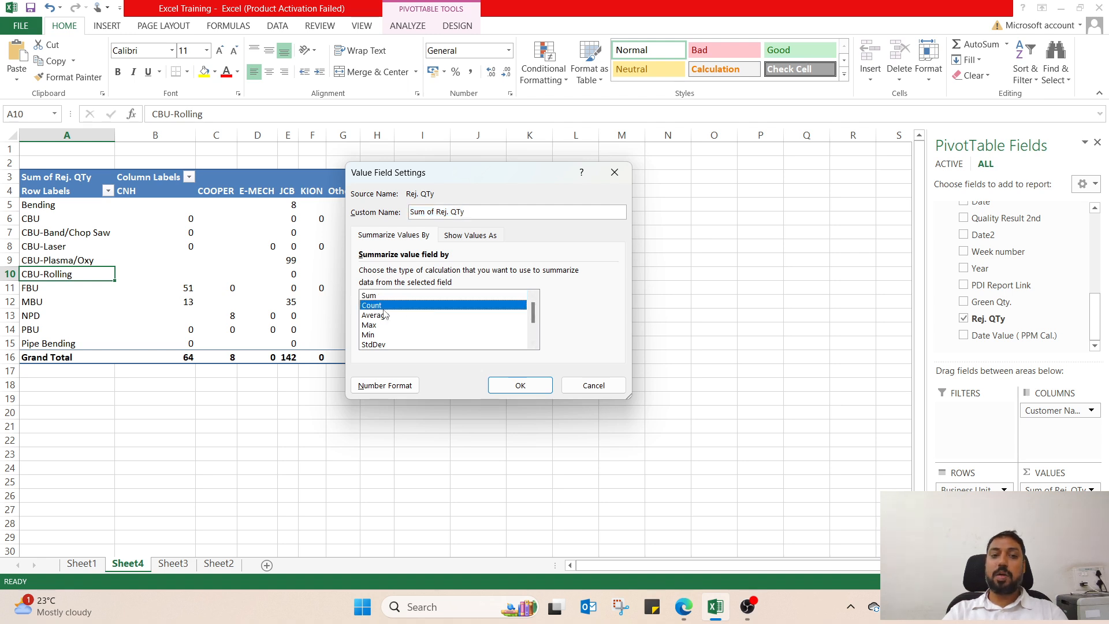
pyautogui.click(521, 386)
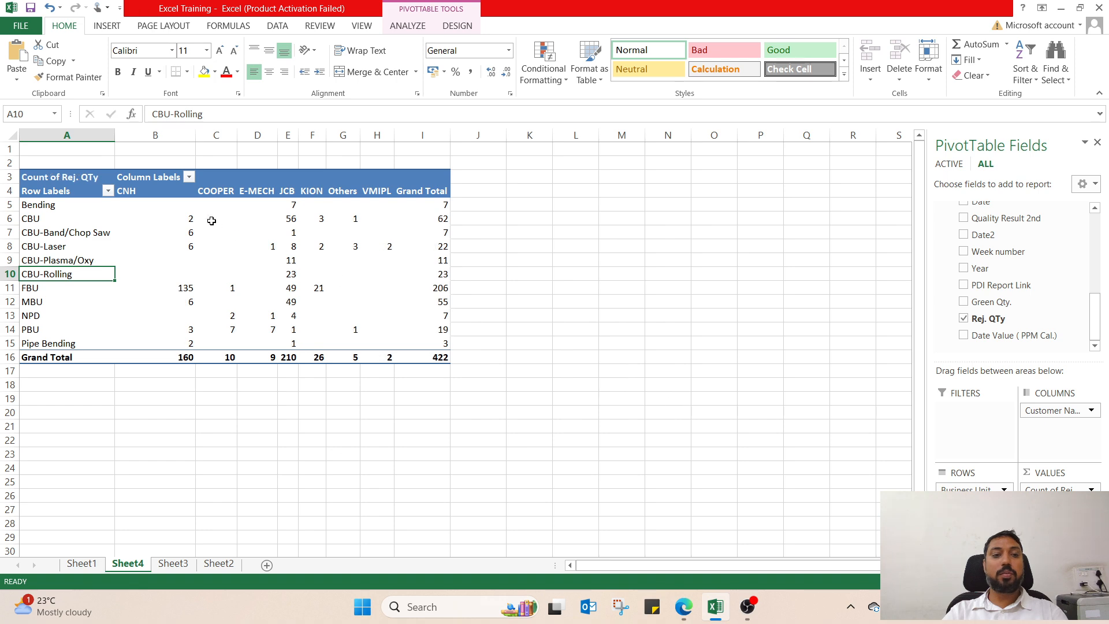
pyautogui.click(61, 219)
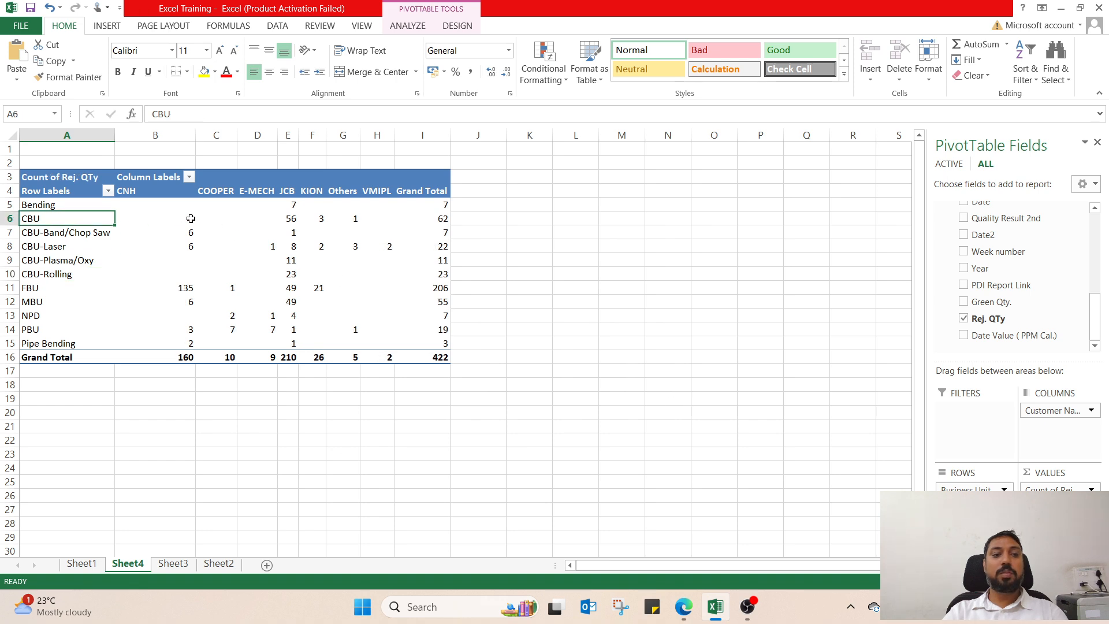
pyautogui.click(10, 218)
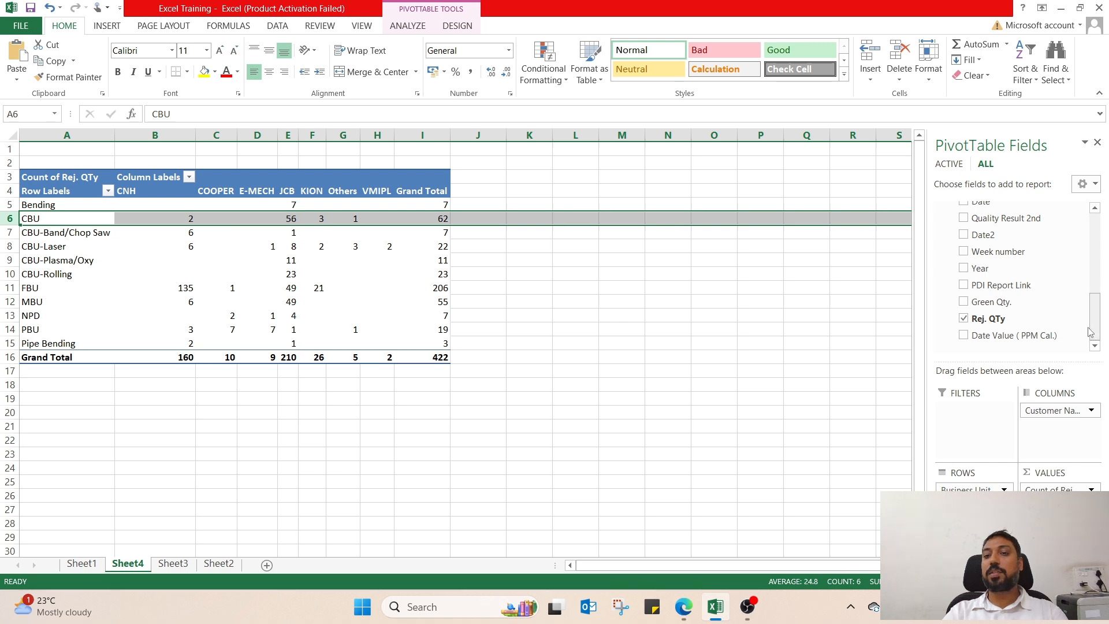
# Add Year as a report filter and limit the PivotTable to 2024 only.
pyautogui.moveTo(980, 268); pyautogui.dragTo(973, 432)
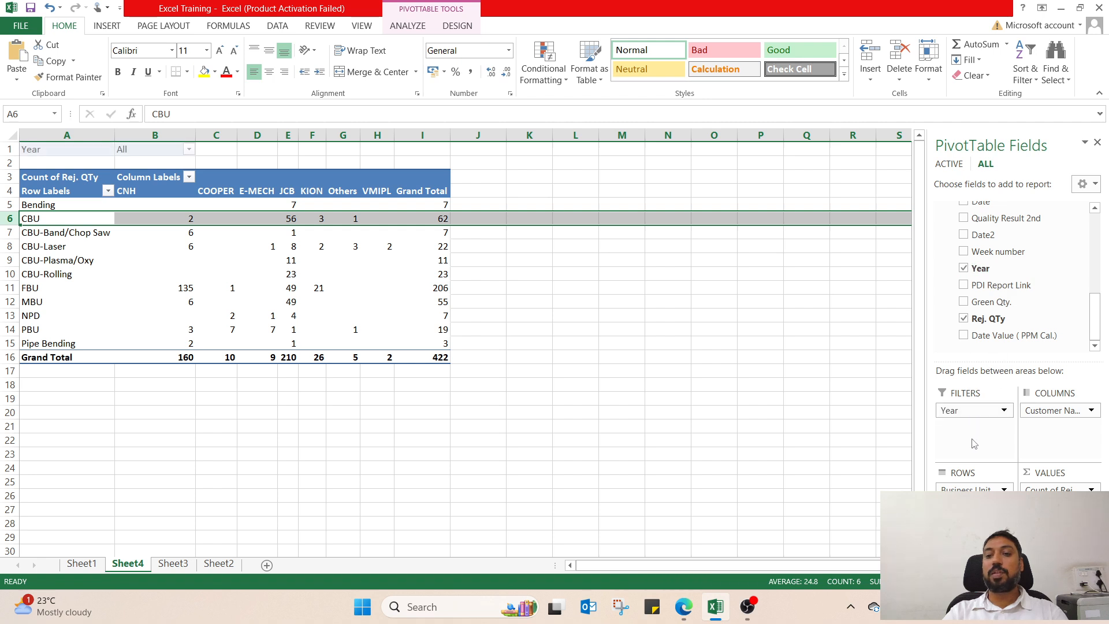
pyautogui.click(188, 150)
pyautogui.click(30, 287)
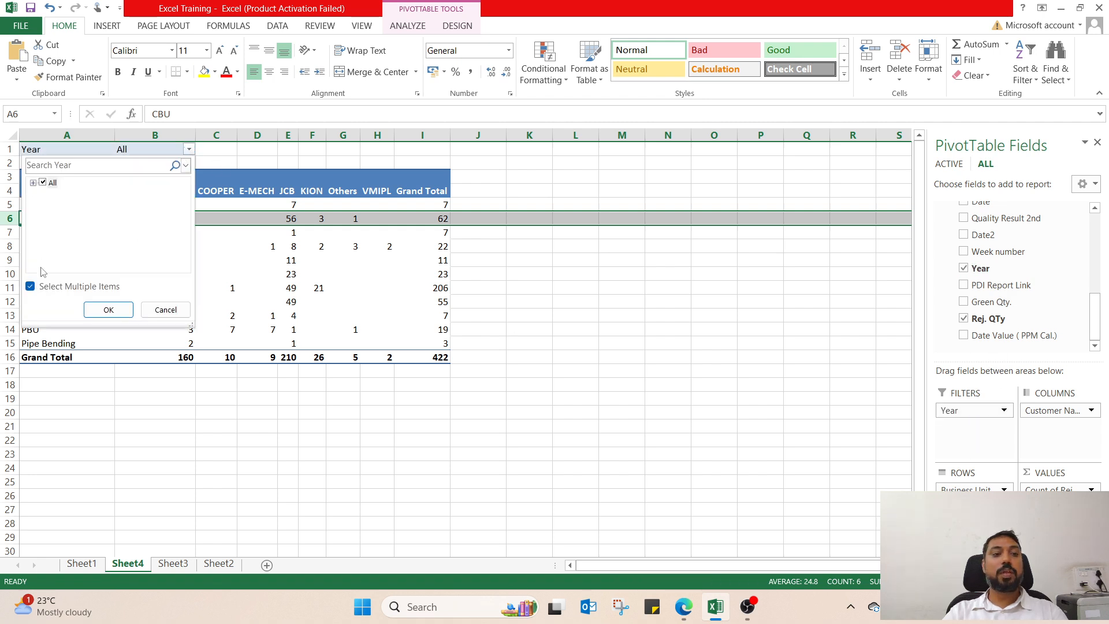
pyautogui.click(34, 183)
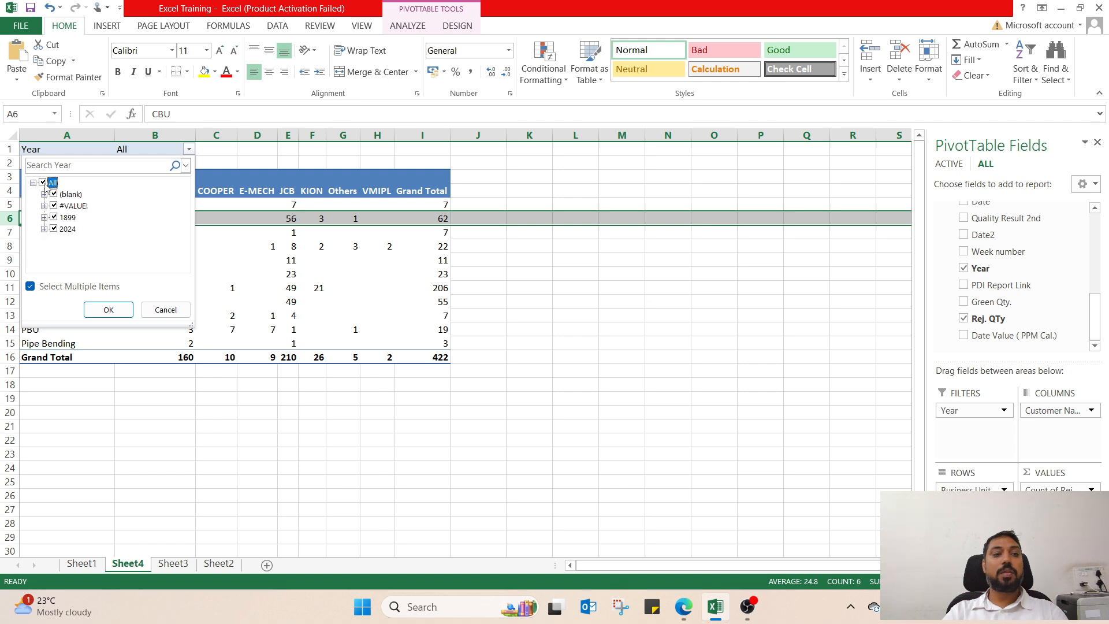
pyautogui.click(43, 183)
pyautogui.click(54, 229)
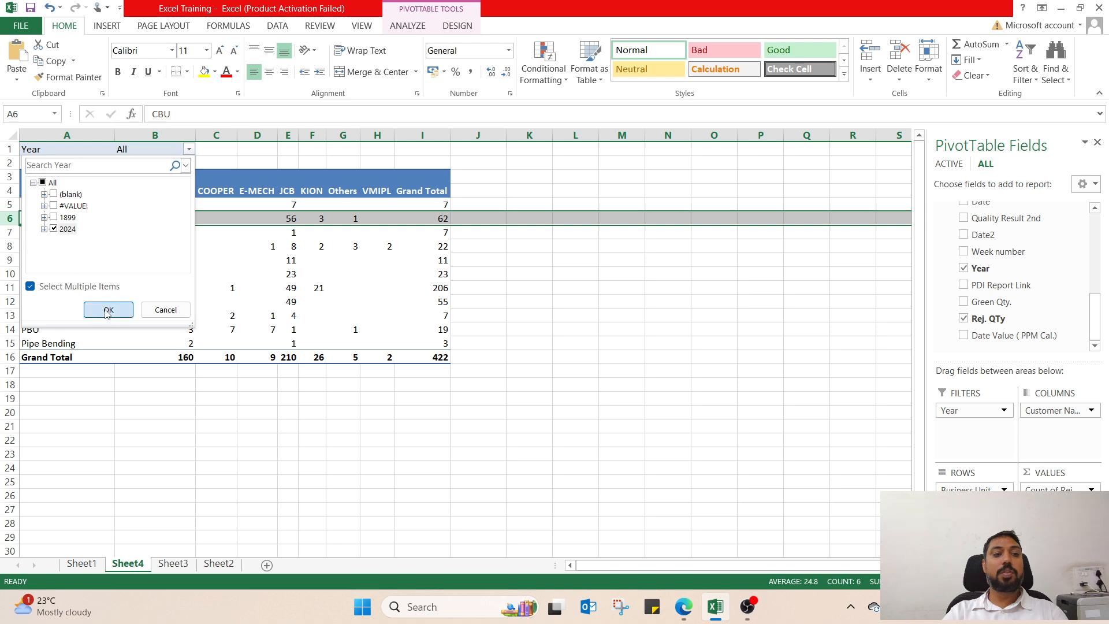
pyautogui.click(108, 310)
pyautogui.click(584, 376)
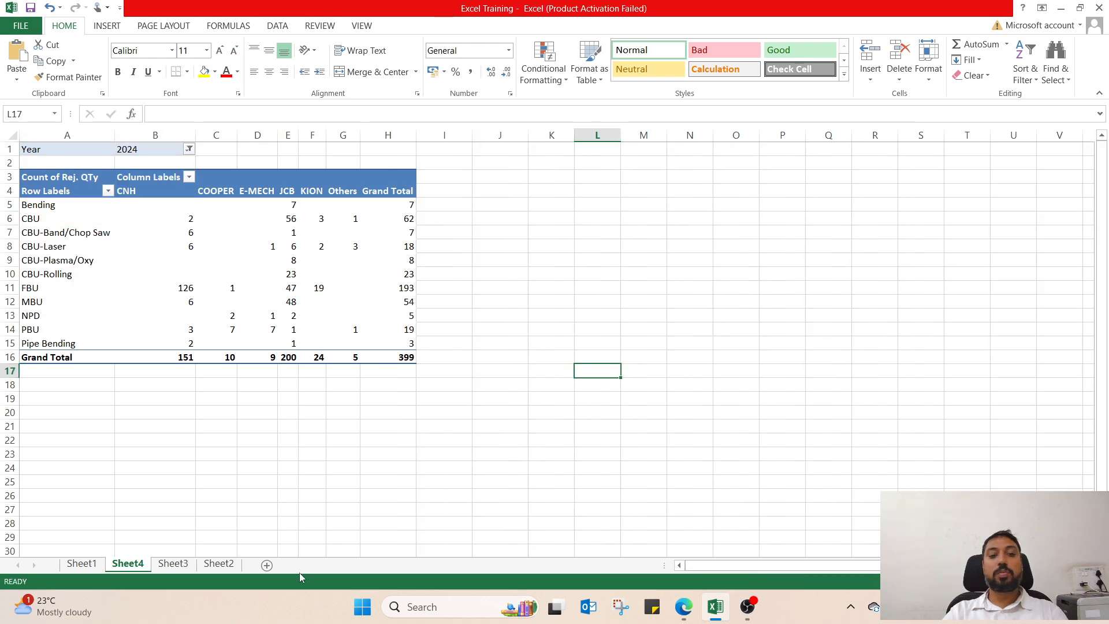
# Add Week number as a second report filter and show only week 11.
pyautogui.click(149, 290)
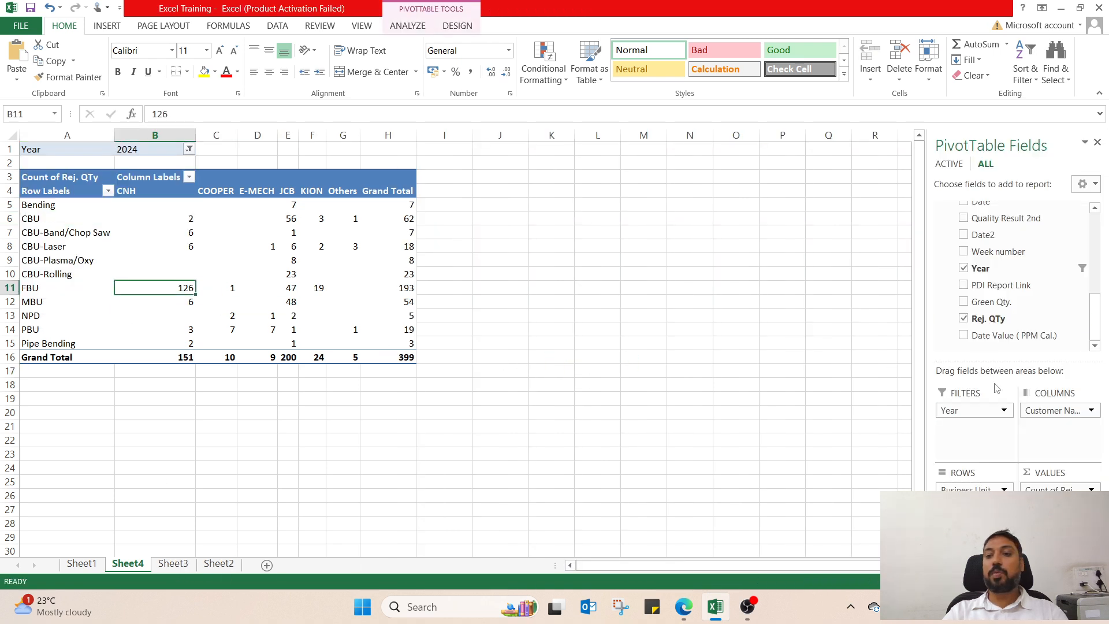
pyautogui.moveTo(995, 256); pyautogui.dragTo(983, 439)
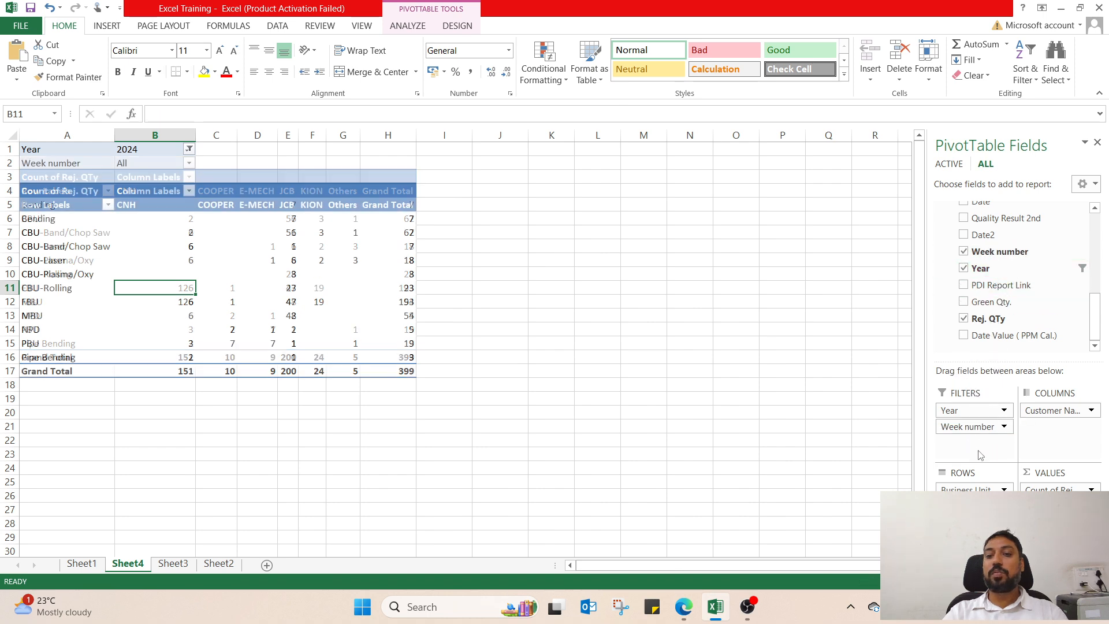
pyautogui.click(189, 163)
pyautogui.click(33, 197)
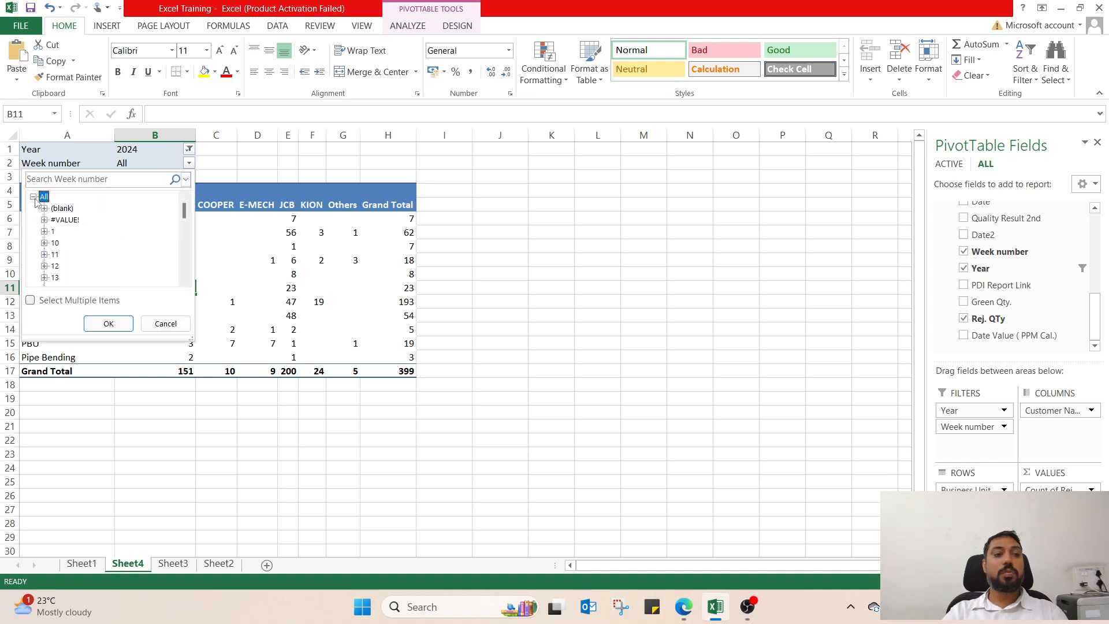
pyautogui.click(32, 301)
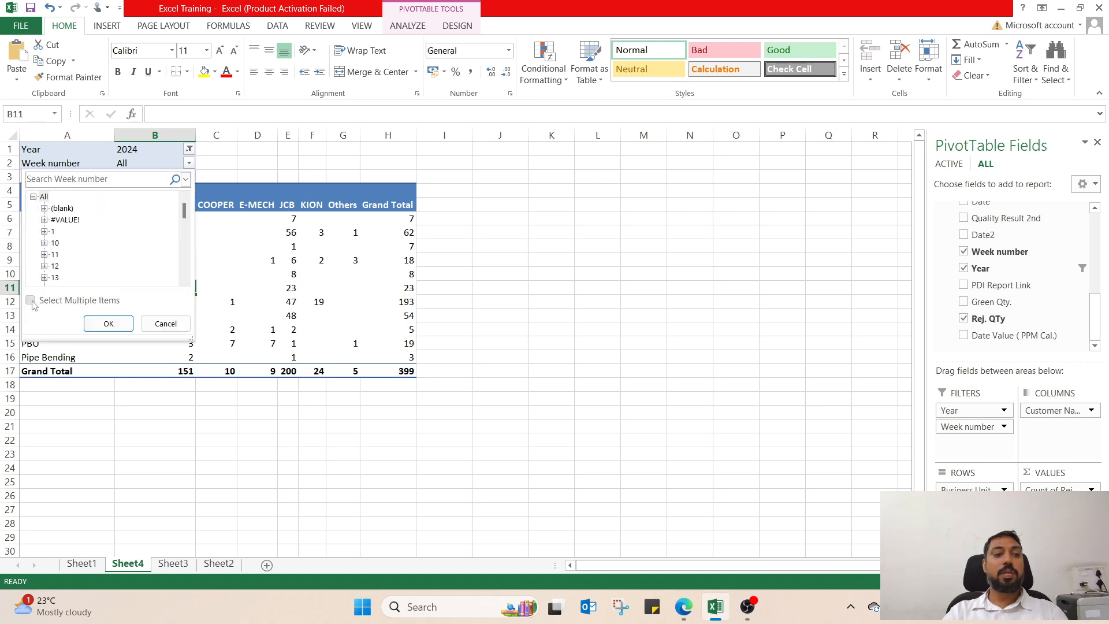
pyautogui.click(47, 198)
pyautogui.click(54, 254)
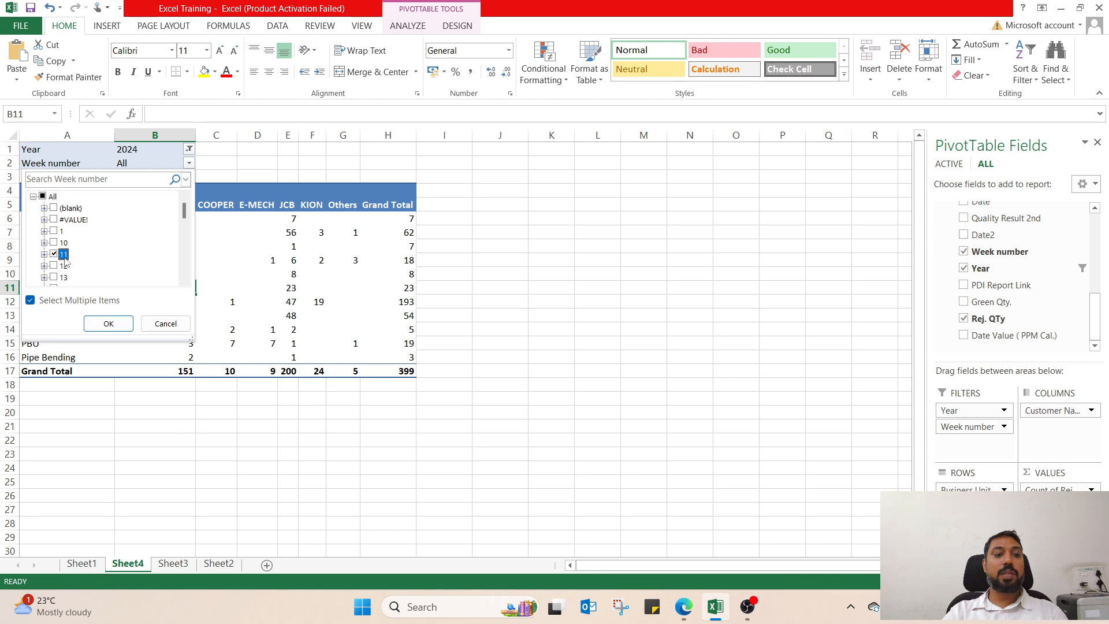
pyautogui.click(107, 323)
pyautogui.click(618, 357)
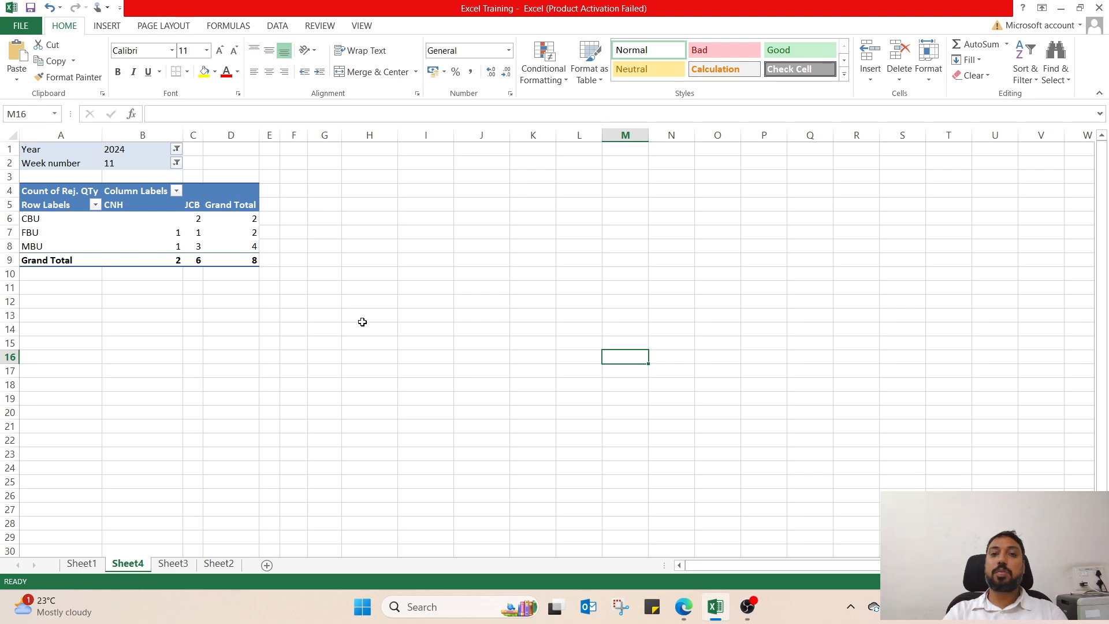
# Look through Sheet1, Sheet3 and Sheet4, and check the header in cell M1 of the Sheet2 source data.
pyautogui.click(87, 567)
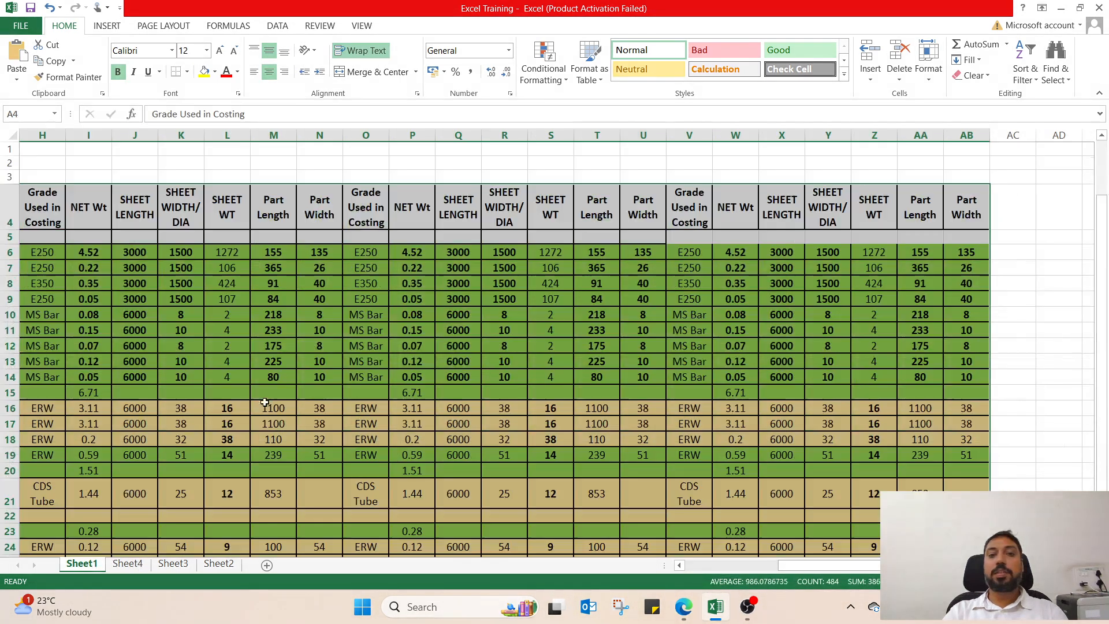
pyautogui.click(173, 564)
pyautogui.click(136, 567)
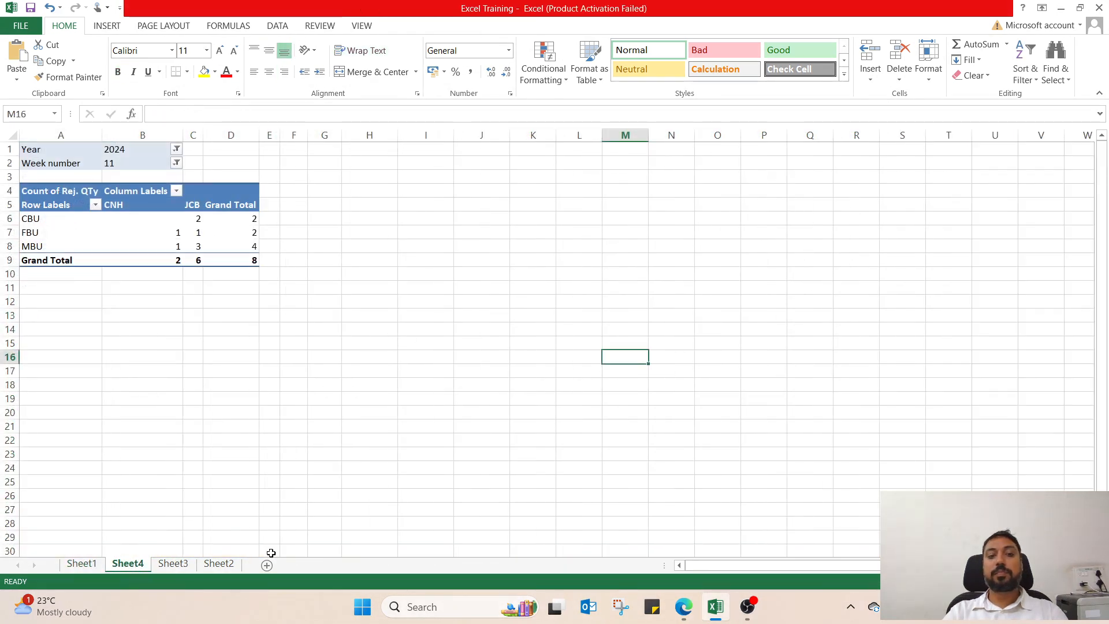
pyautogui.click(230, 565)
pyautogui.click(693, 150)
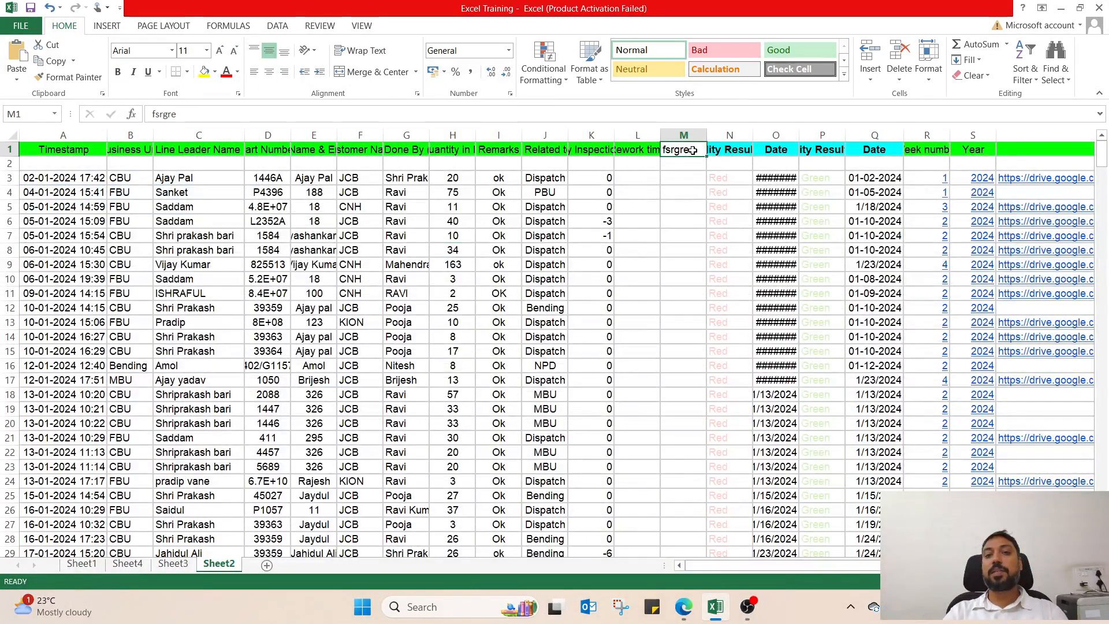
pyautogui.moveTo(711, 565); pyautogui.dragTo(687, 565)
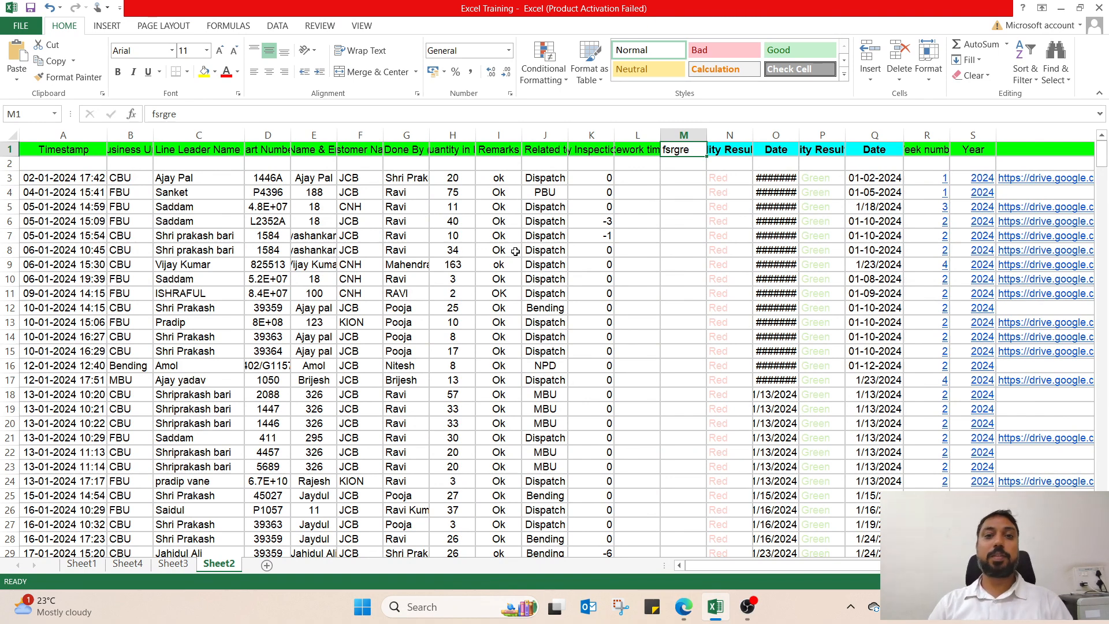
pyautogui.moveTo(1100, 141)
pyautogui.mouseDown()
pyautogui.moveTo(1101, 152)
pyautogui.moveTo(1106, 121)
pyautogui.mouseUp()
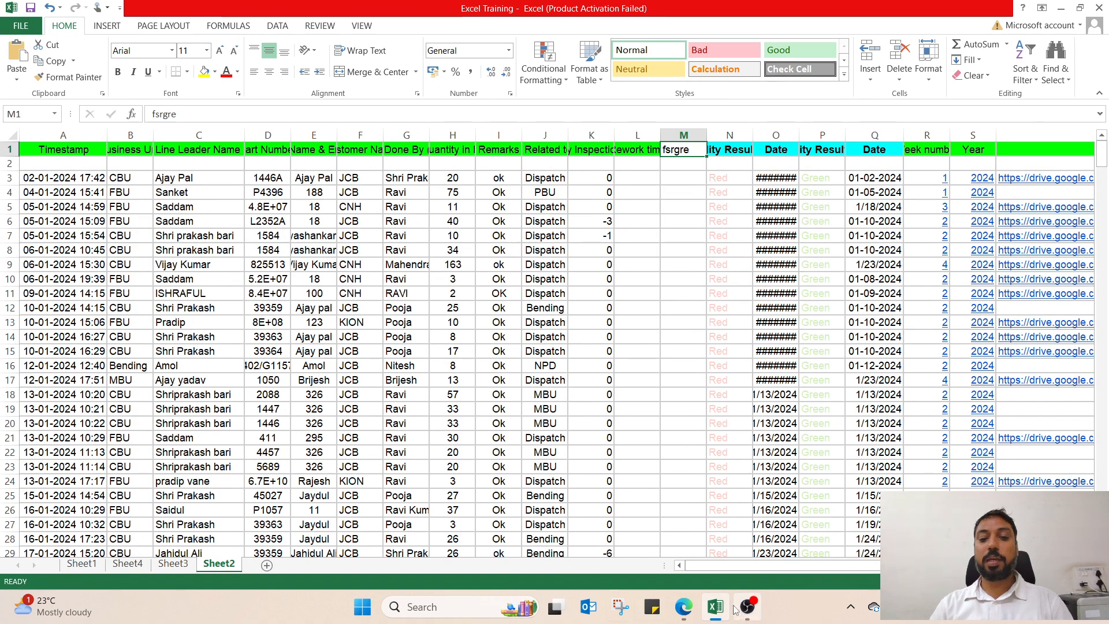
# Switch to the training spreadsheet in Google Sheets and go to the first row and column of the Pivot Table Training data.
pyautogui.moveTo(719, 617)
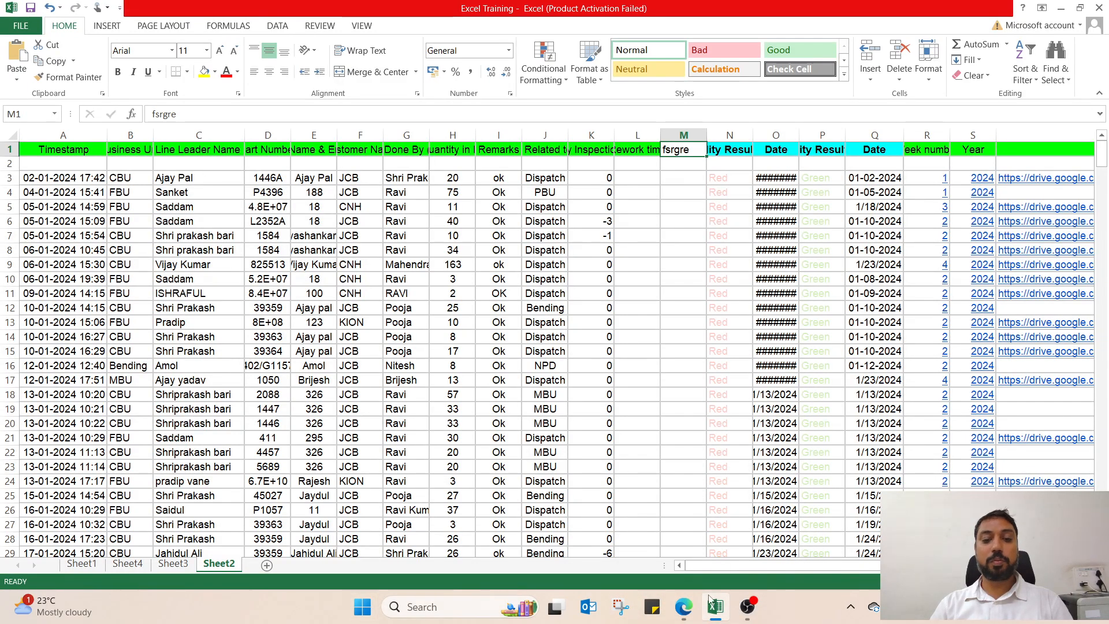
pyautogui.click(684, 607)
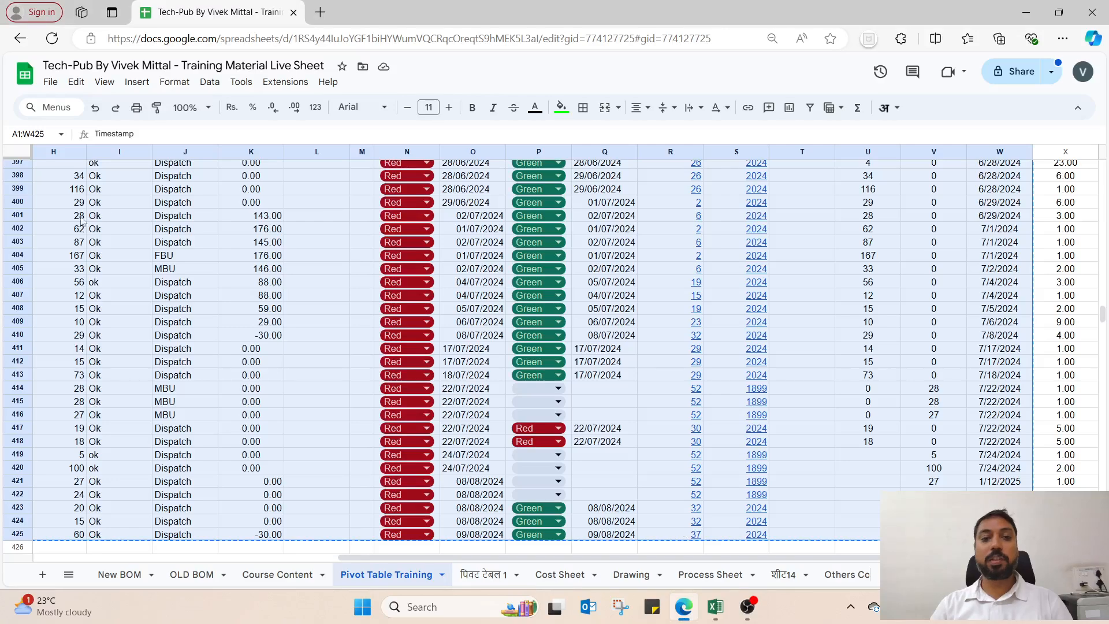
pyautogui.click(195, 232)
pyautogui.scroll(15, 174, 243)
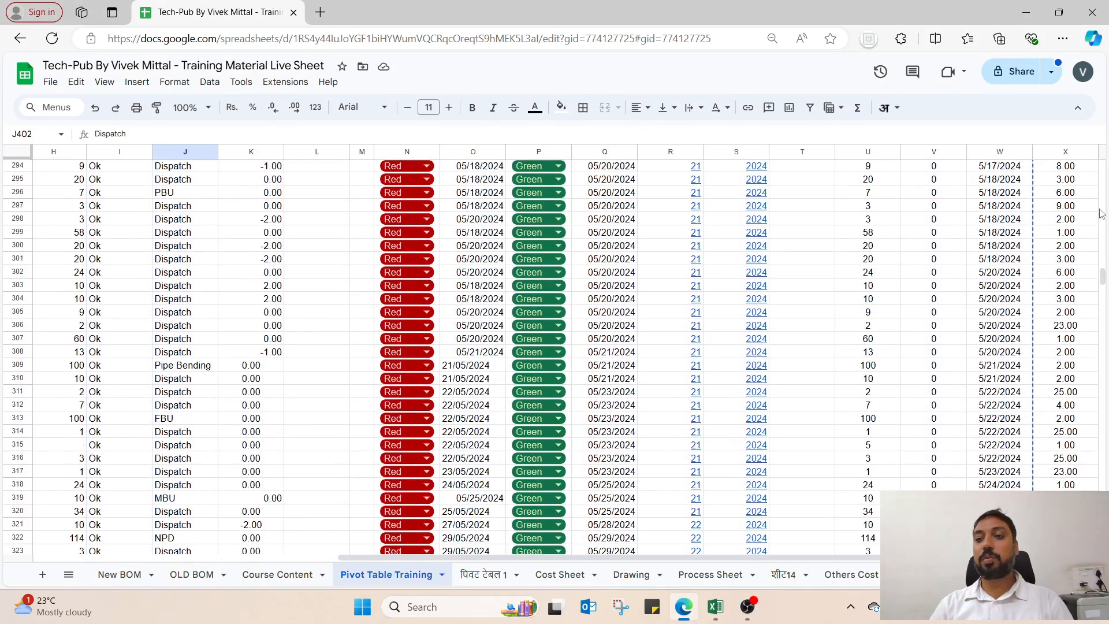
pyautogui.moveTo(1102, 279); pyautogui.dragTo(1102, 164)
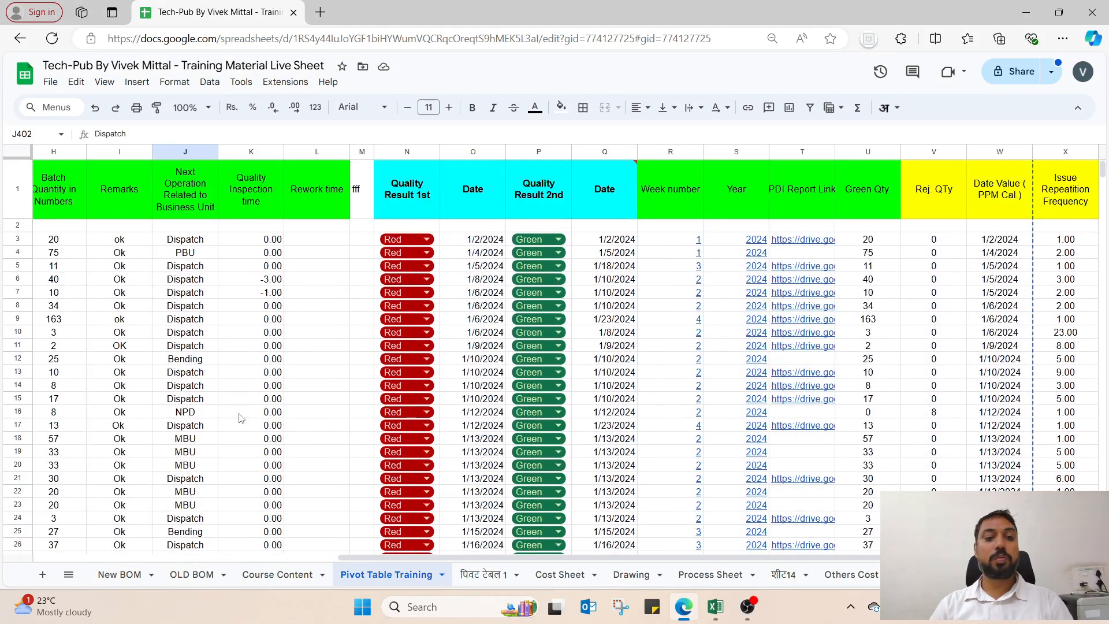
pyautogui.moveTo(410, 558); pyautogui.dragTo(106, 558)
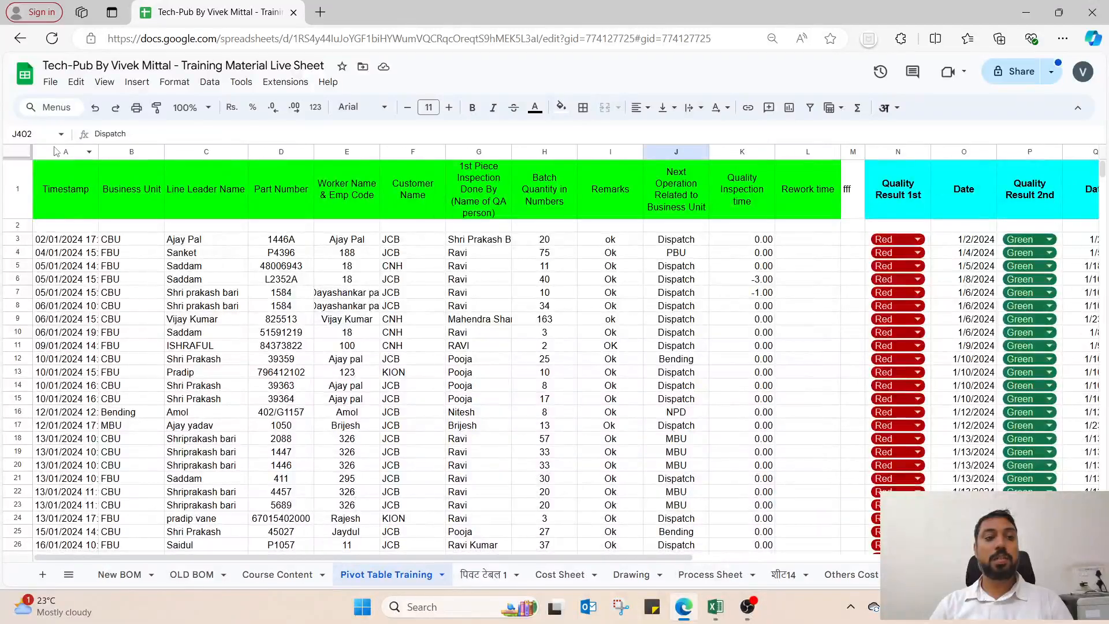
# Create a pivot table on a new sheet from columns A:Z of Pivot Table Training, and highlight the end of its data range.
pyautogui.moveTo(56, 151); pyautogui.dragTo(1054, 175)
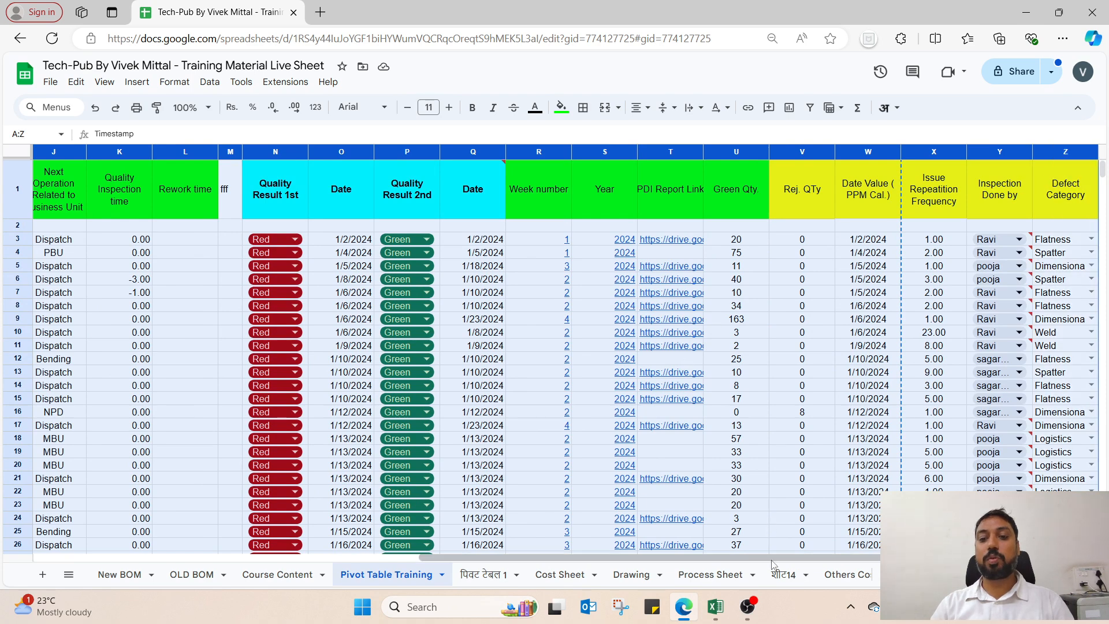
pyautogui.moveTo(773, 565); pyautogui.dragTo(388, 563)
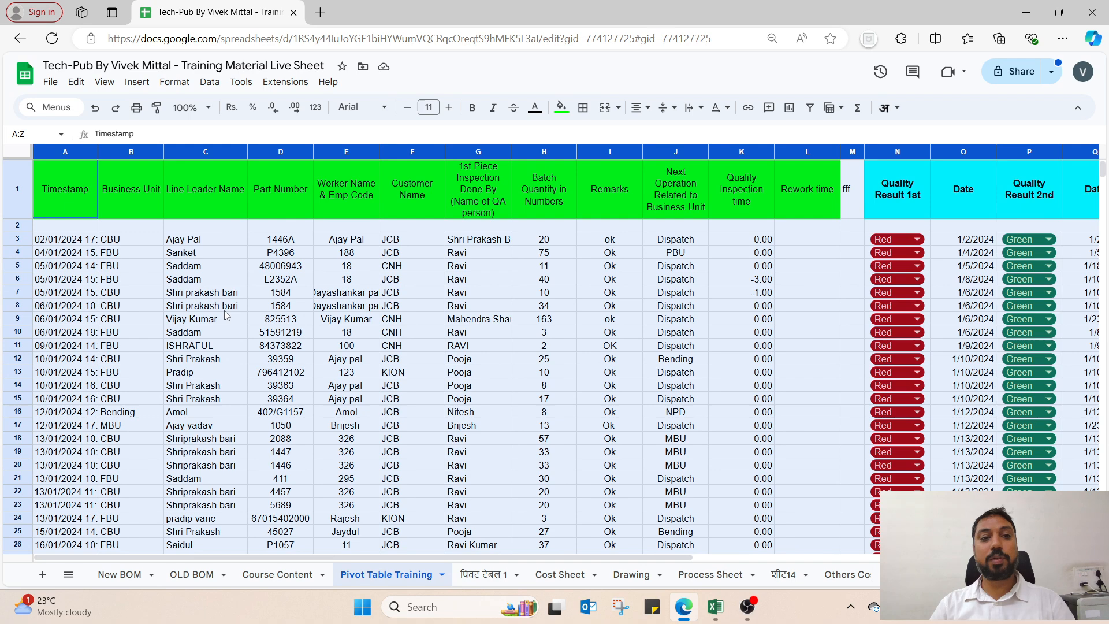
pyautogui.click(137, 83)
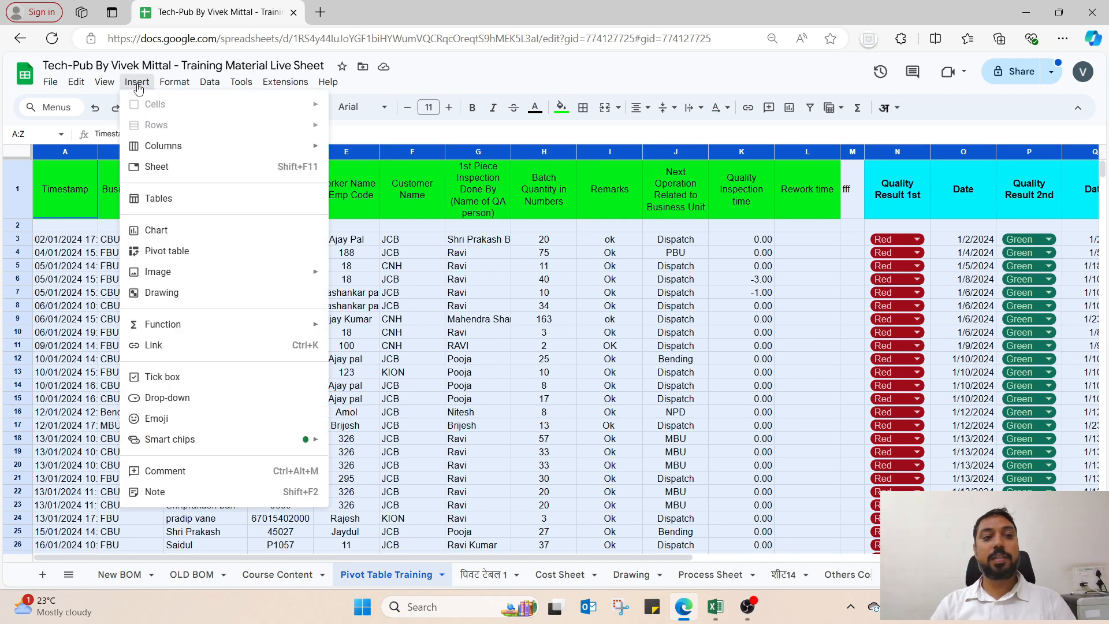
pyautogui.click(191, 252)
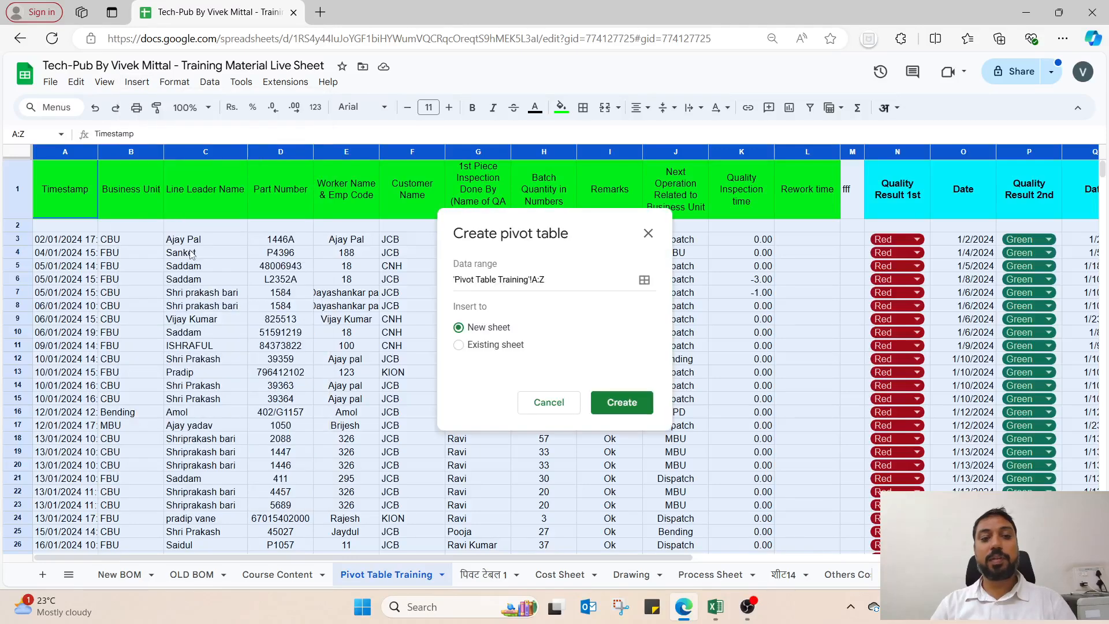
pyautogui.click(621, 403)
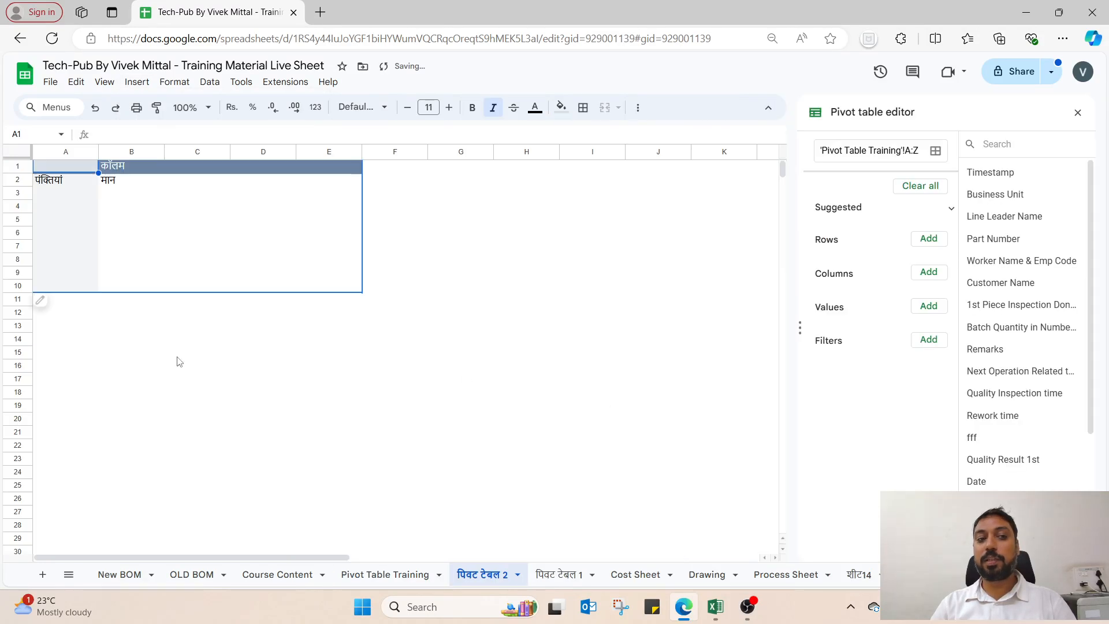
pyautogui.moveTo(899, 150); pyautogui.dragTo(938, 150)
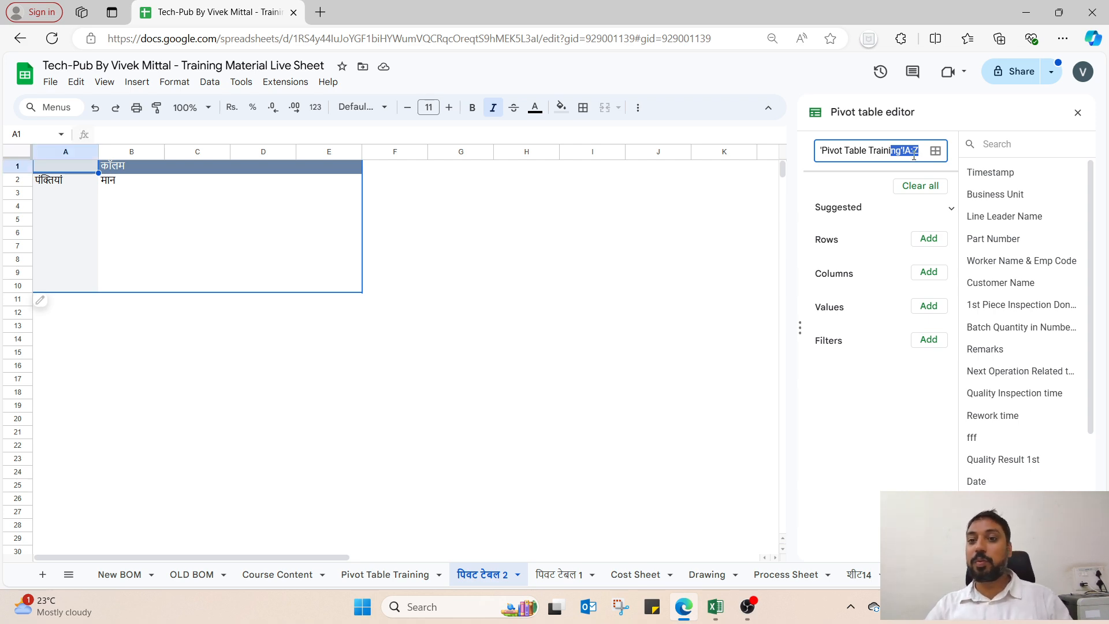
# Add Business Unit as the pivot table's rows and Defect Category as its columns.
pyautogui.click(930, 239)
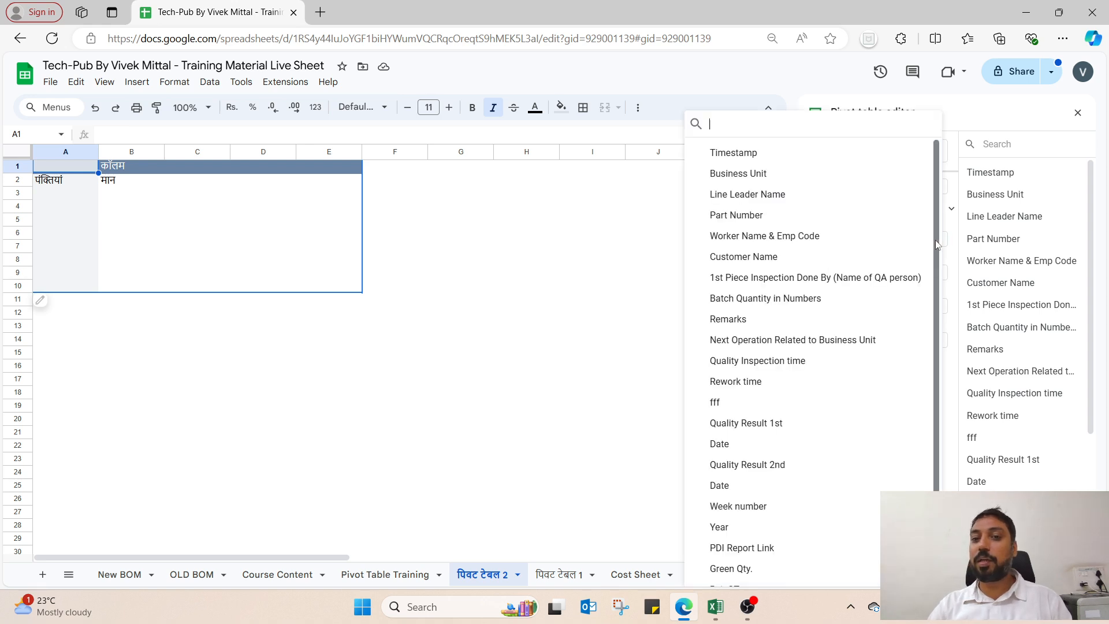
pyautogui.click(771, 181)
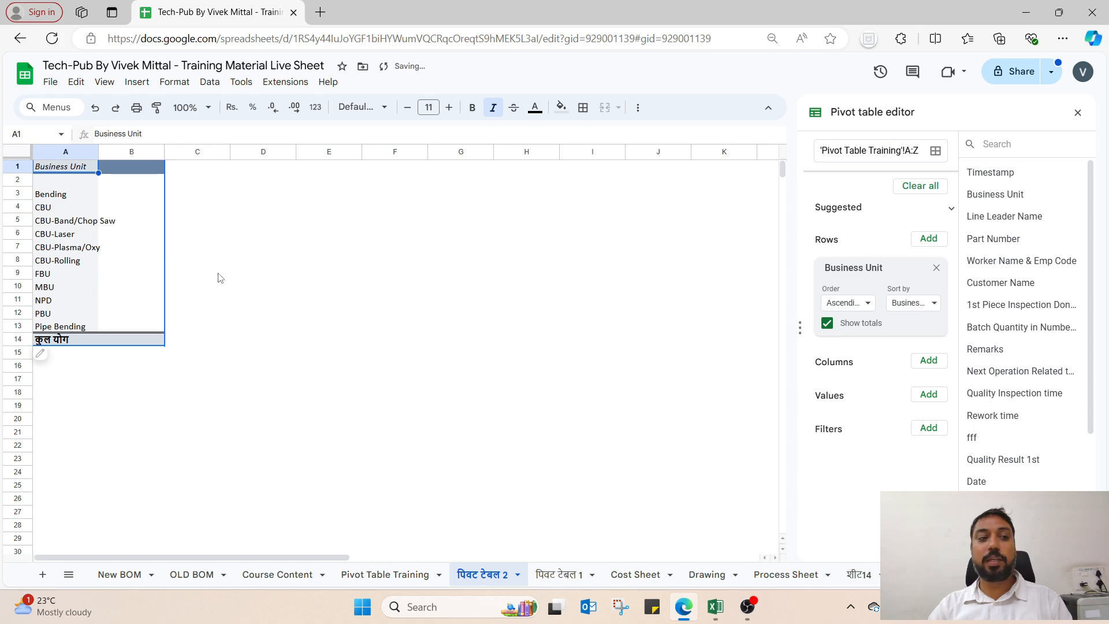
pyautogui.click(929, 361)
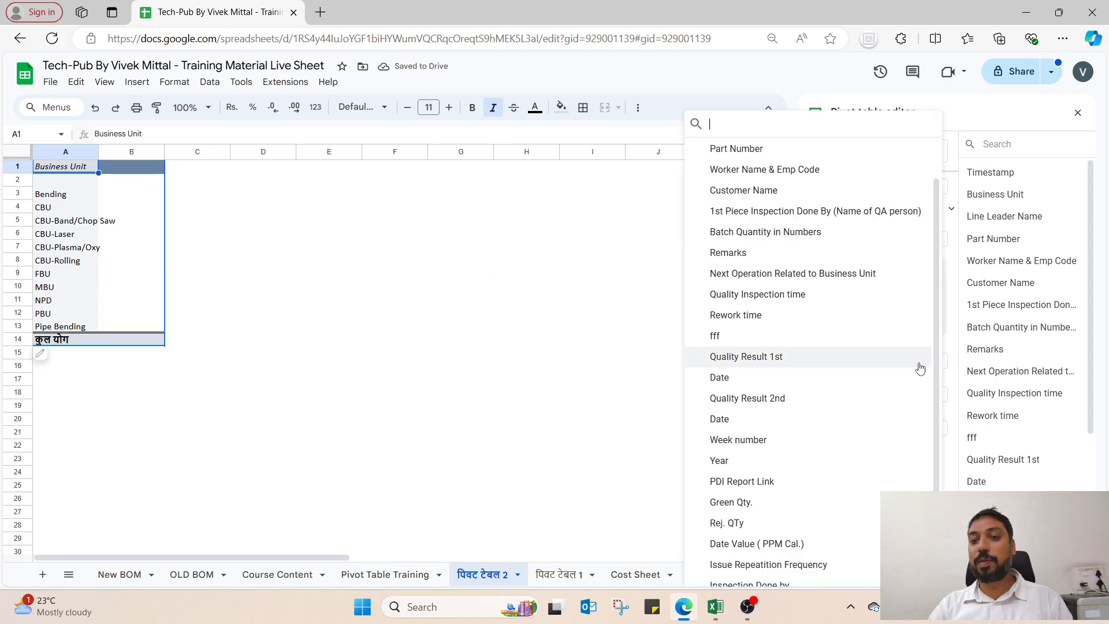
pyautogui.scroll(-2, 945, 409)
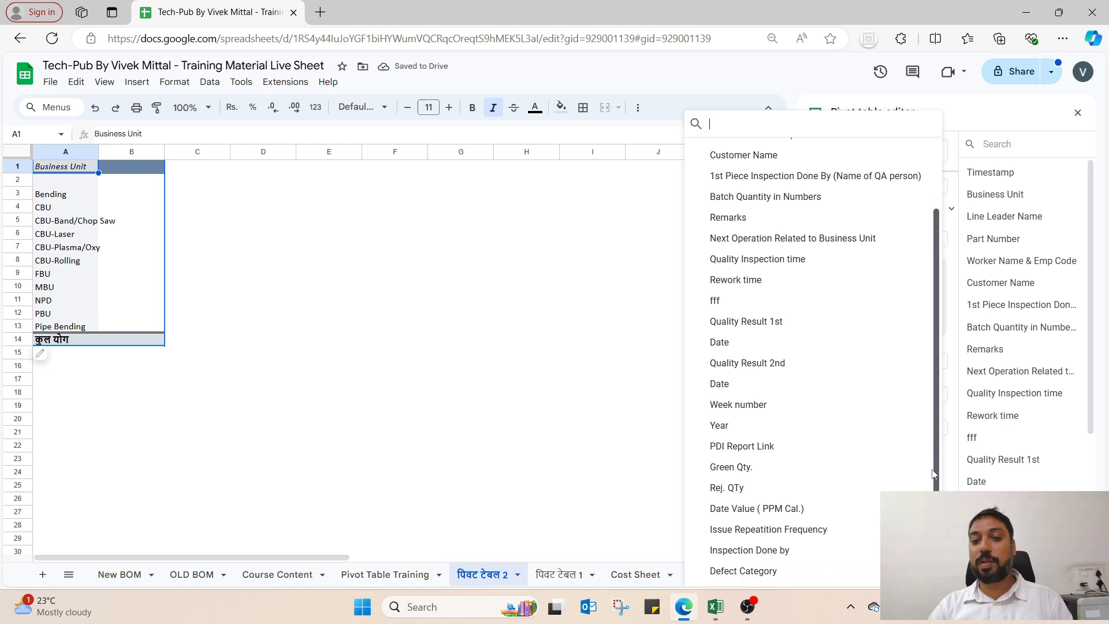
pyautogui.click(774, 571)
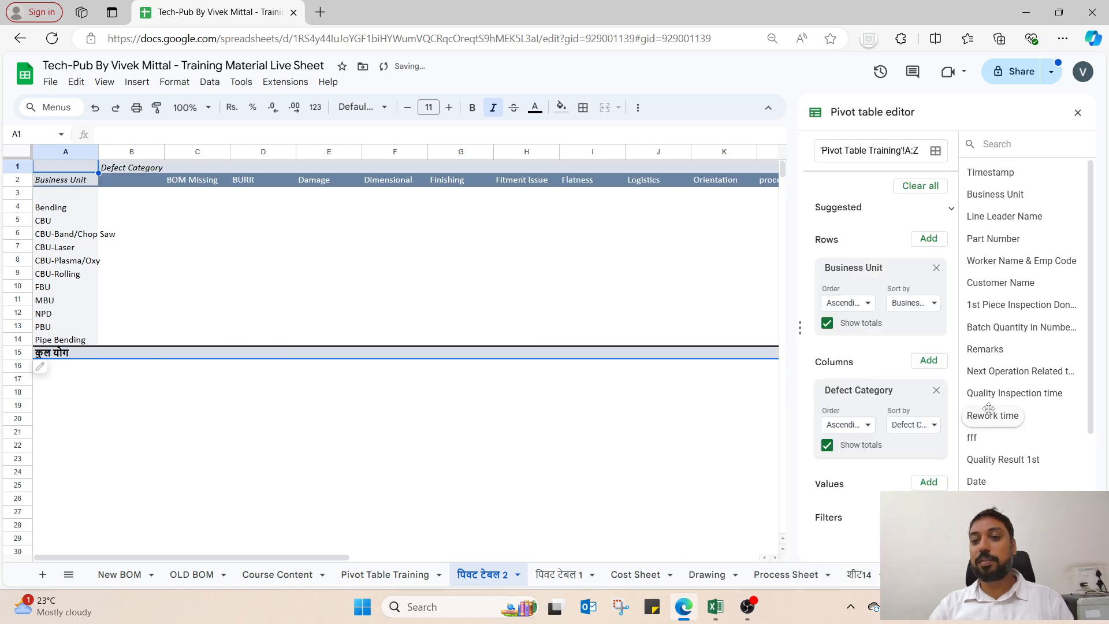
# Add Defect Category to the pivot table's values, summarised by COUNTA.
pyautogui.scroll(-2, 1092, 375)
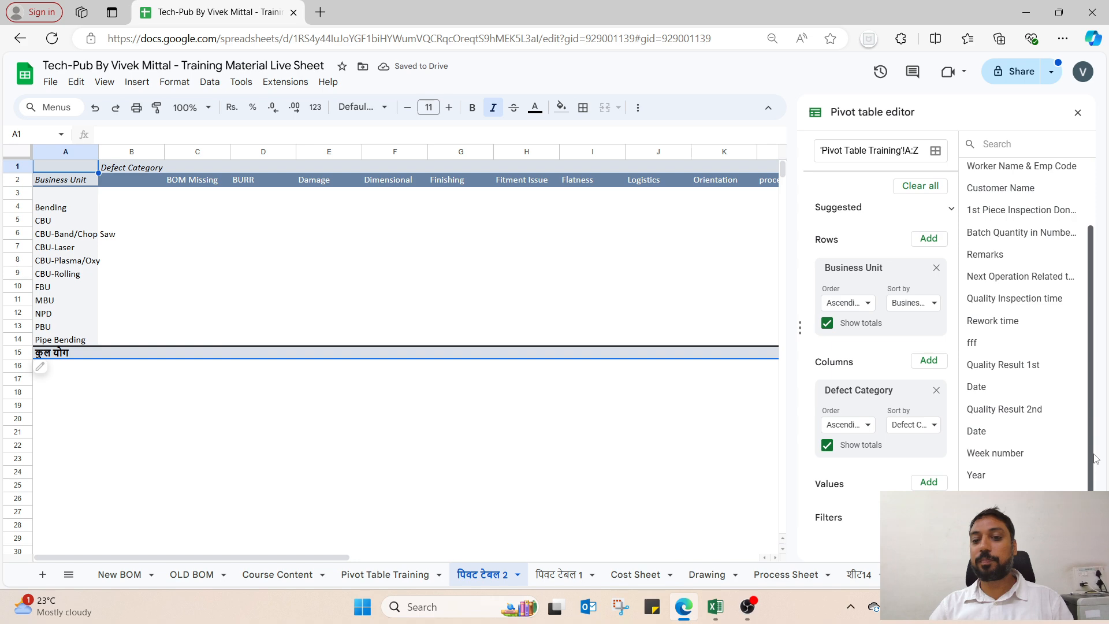
pyautogui.click(929, 483)
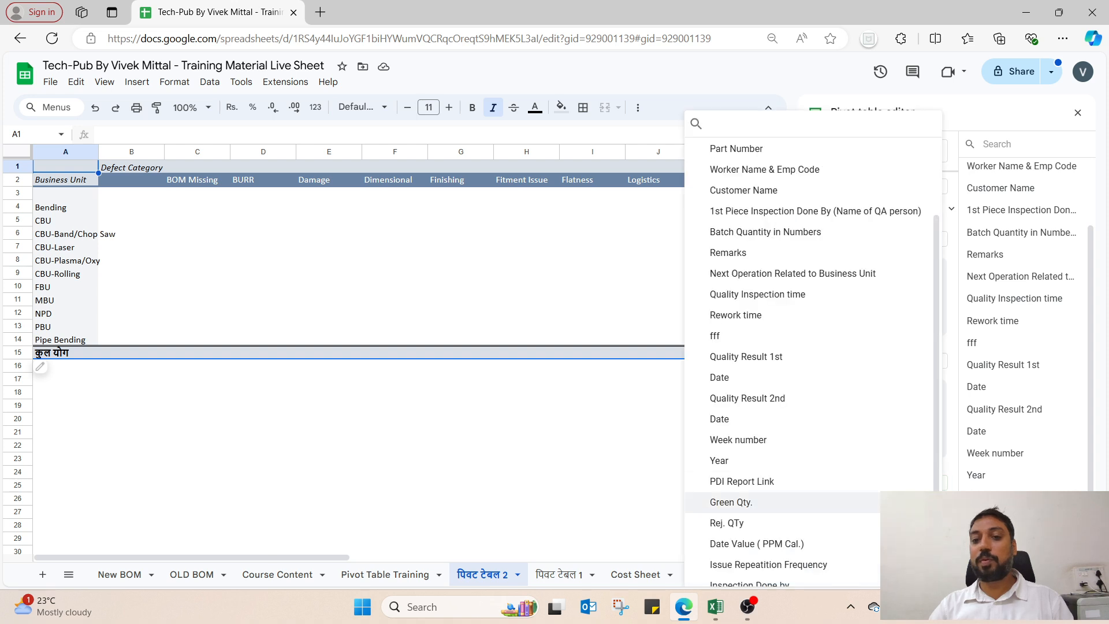
pyautogui.scroll(-1, 809, 497)
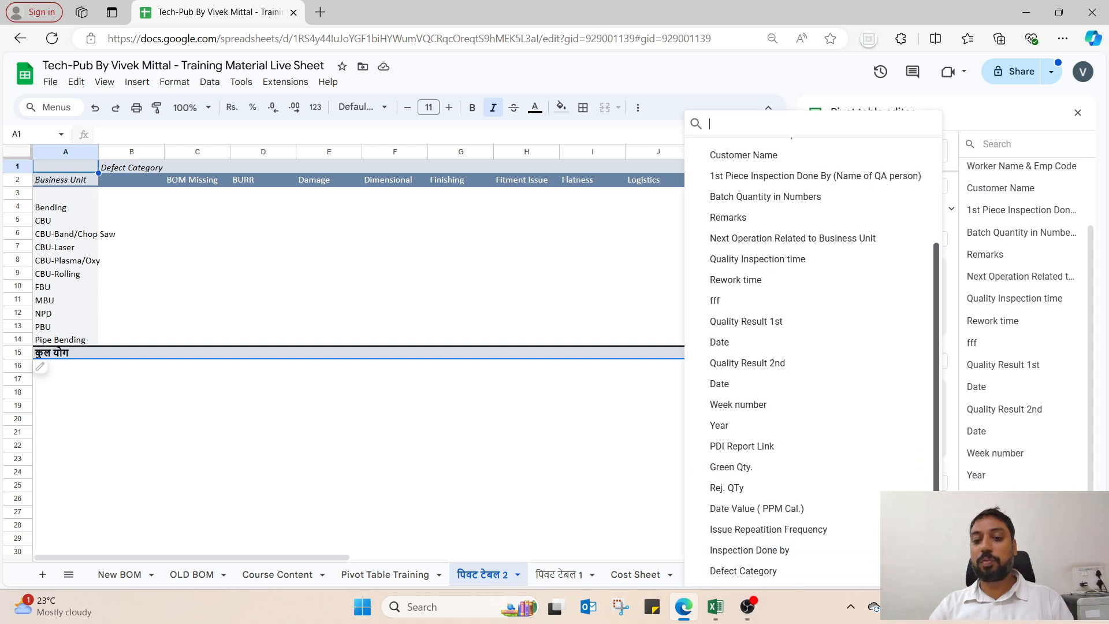
pyautogui.click(800, 574)
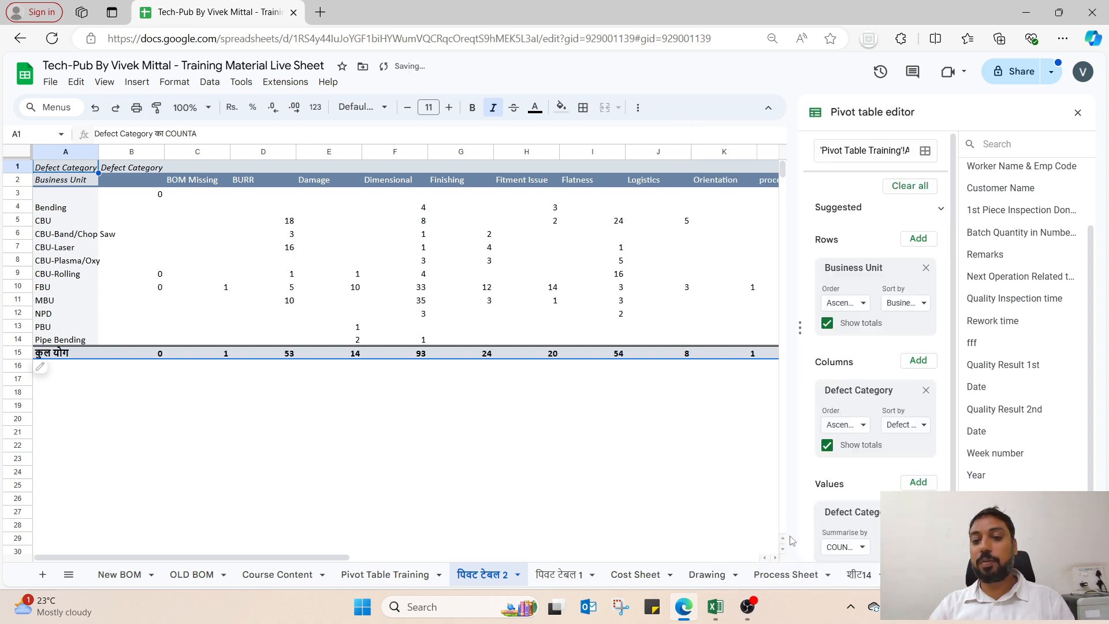
pyautogui.click(845, 547)
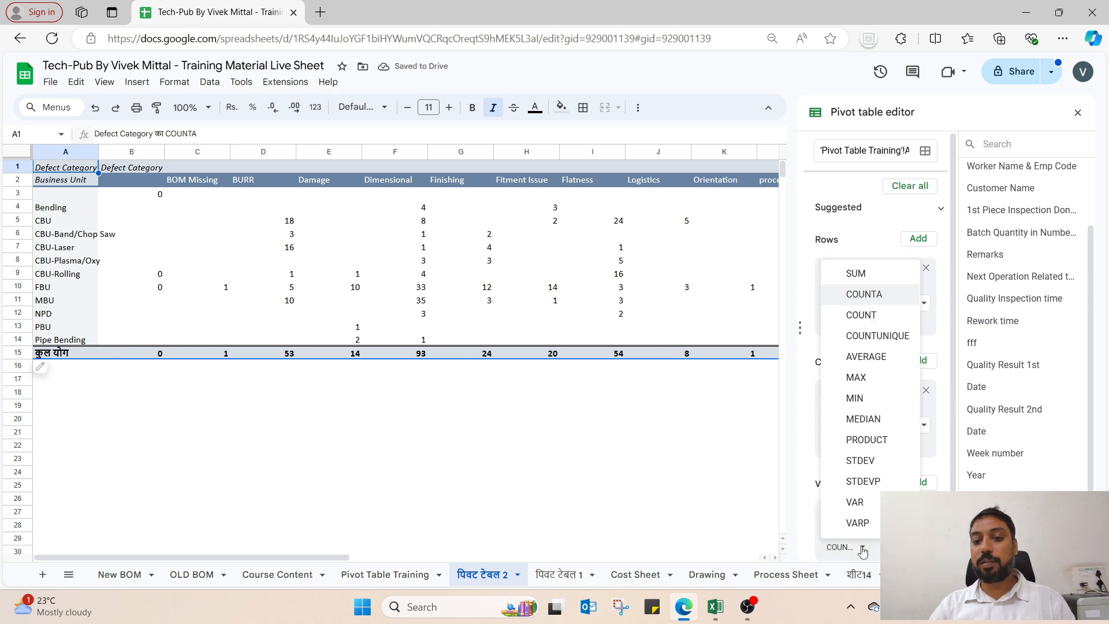
pyautogui.click(890, 296)
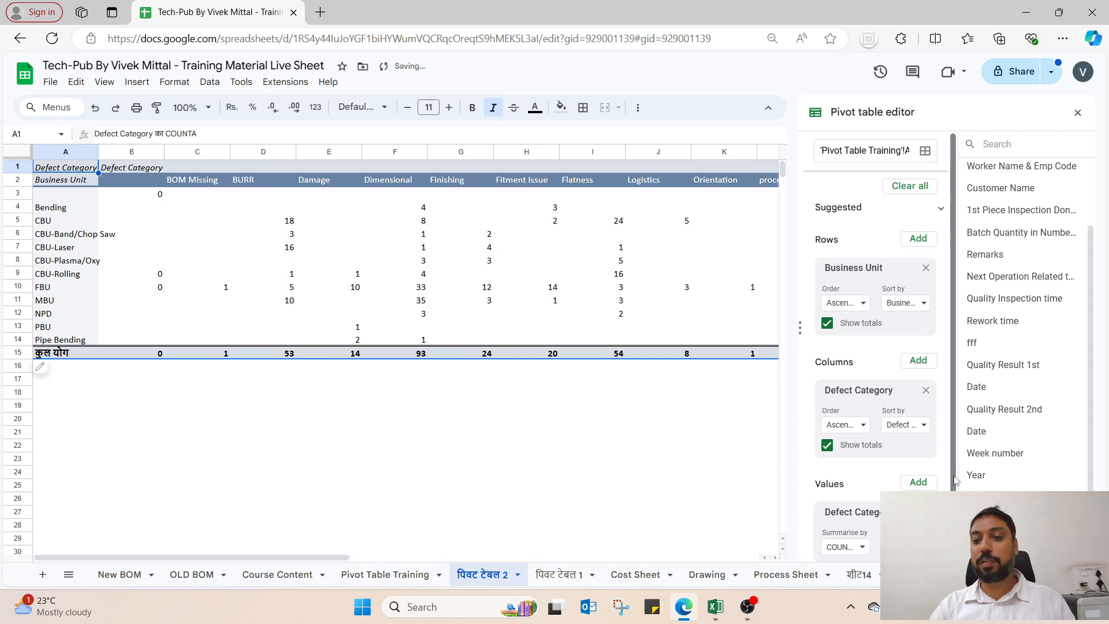
# Add Week number and Customer Name as filters of the pivot table.
pyautogui.scroll(-1, 955, 479)
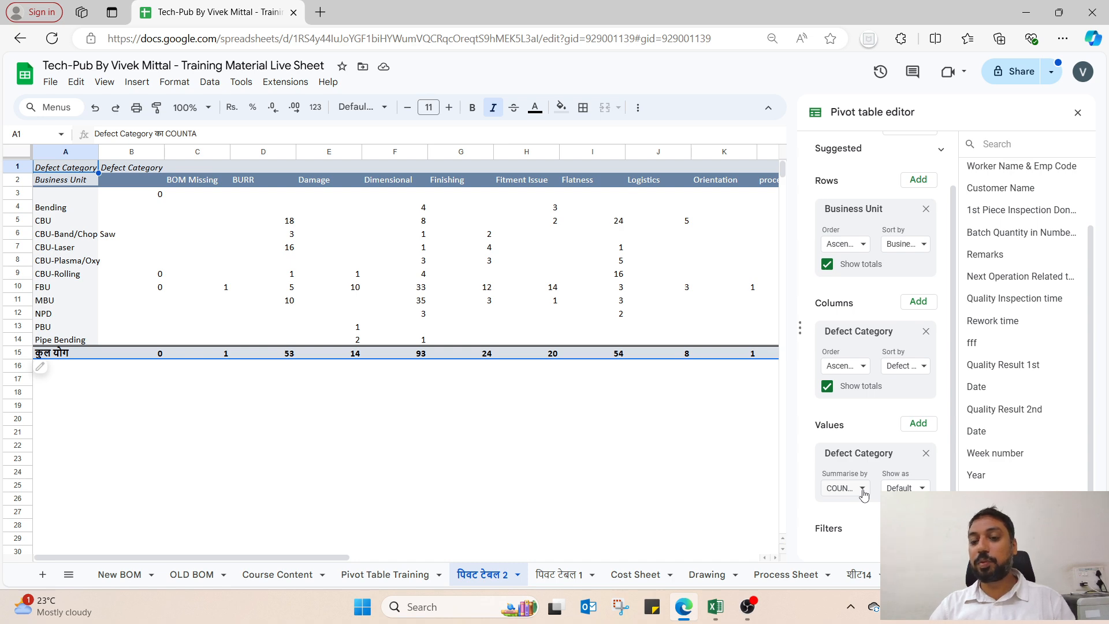
pyautogui.click(919, 528)
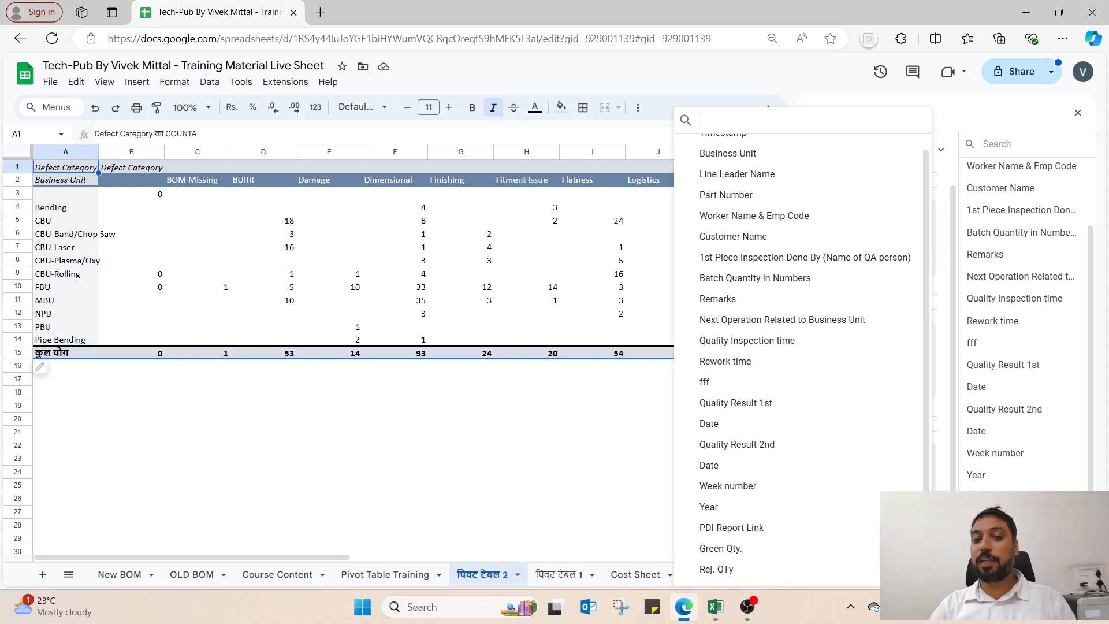
pyautogui.moveTo(925, 527); pyautogui.dragTo(925, 541)
pyautogui.click(778, 478)
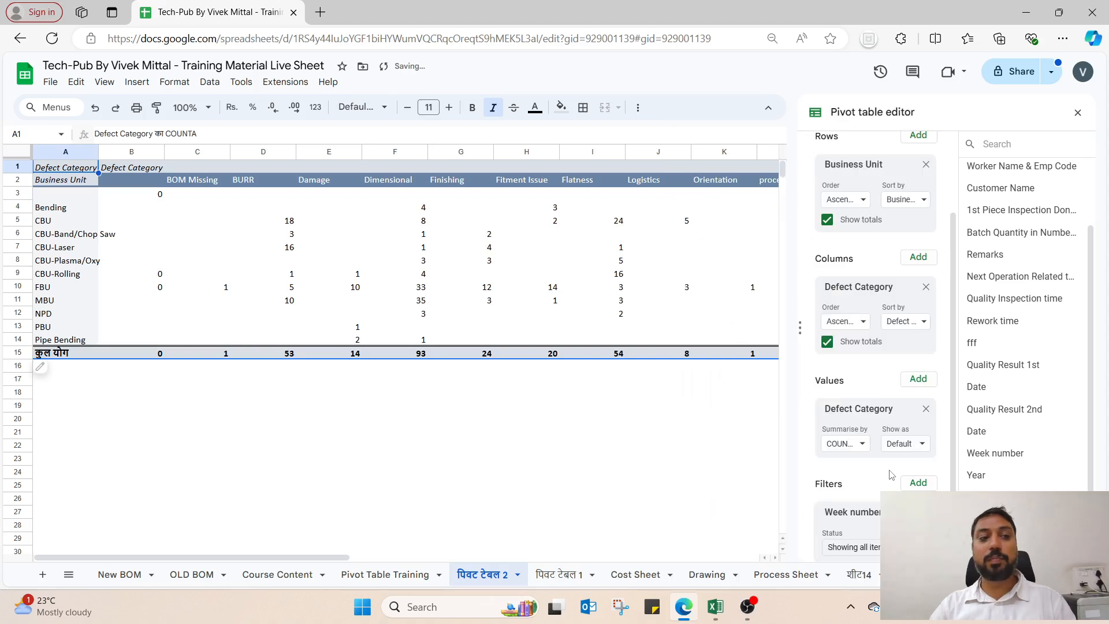
pyautogui.scroll(-1, 876, 404)
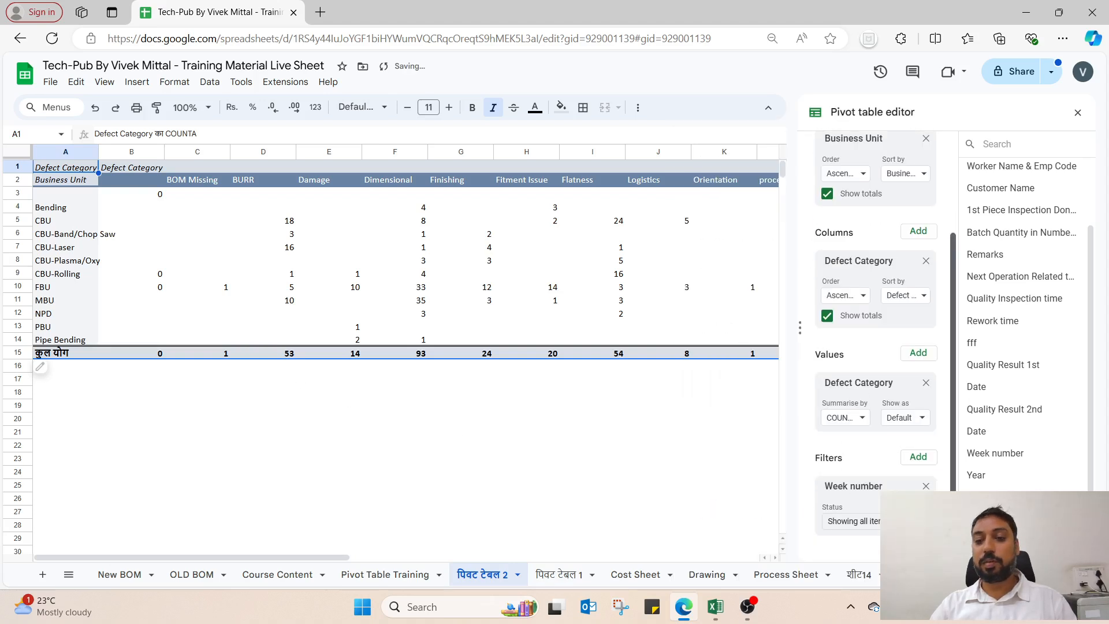
pyautogui.click(922, 457)
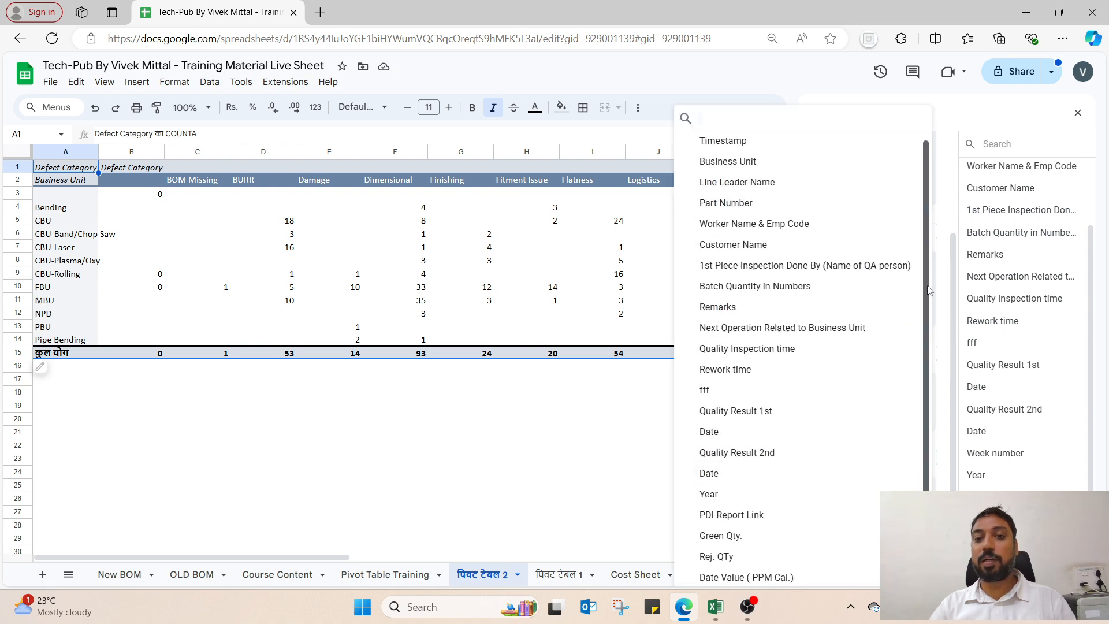
pyautogui.scroll(1, 928, 254)
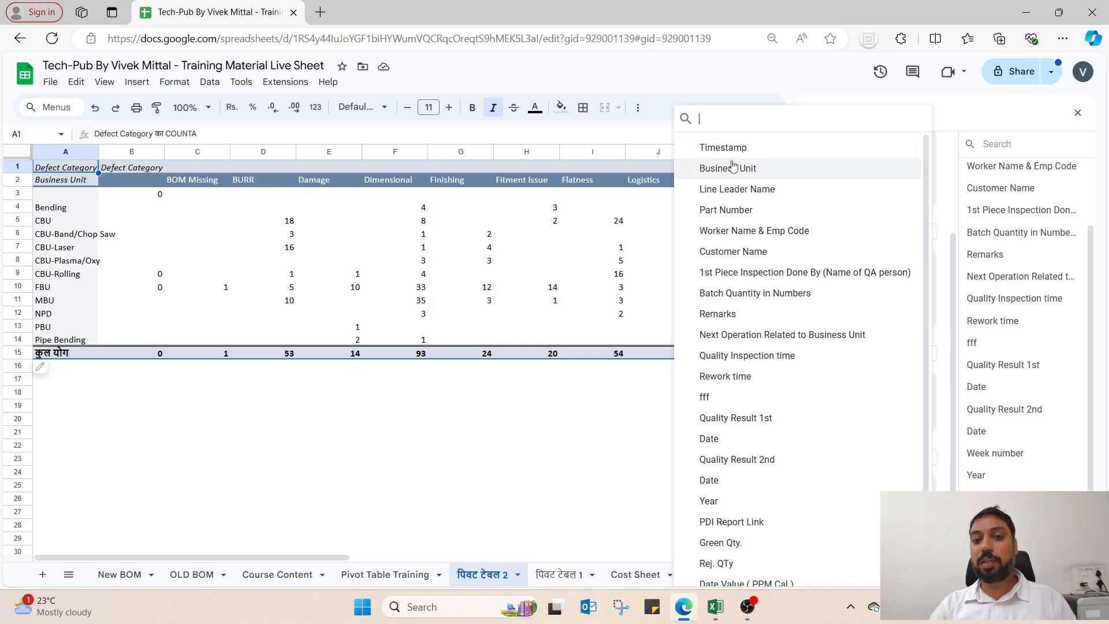
pyautogui.click(759, 253)
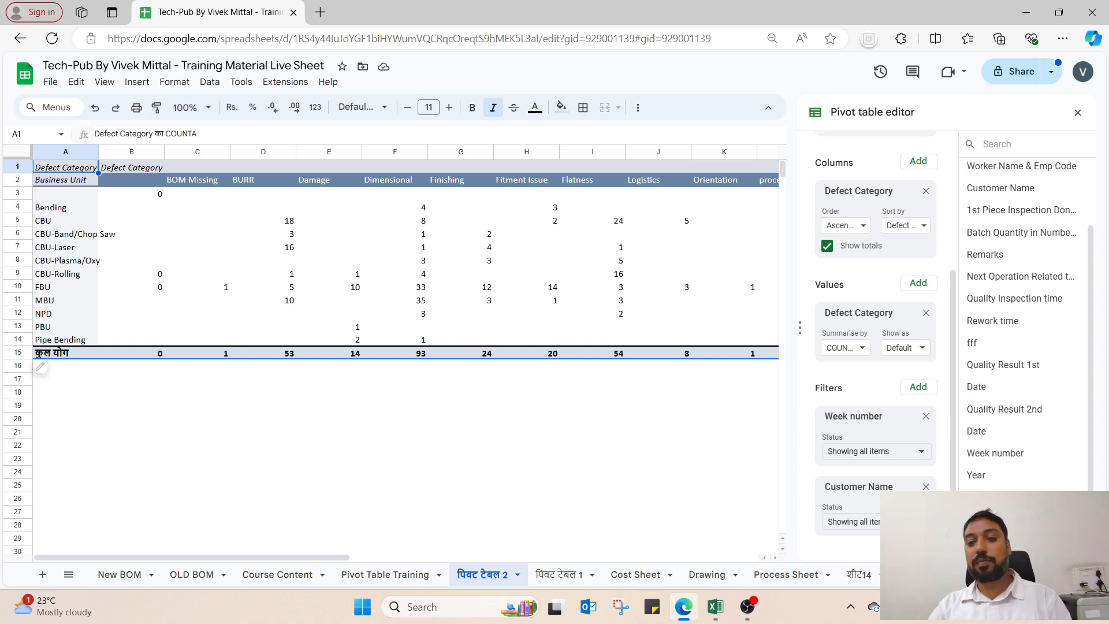
# Limit the Customer Name filter to KION, and restore the filter to all customers.
pyautogui.click(852, 522)
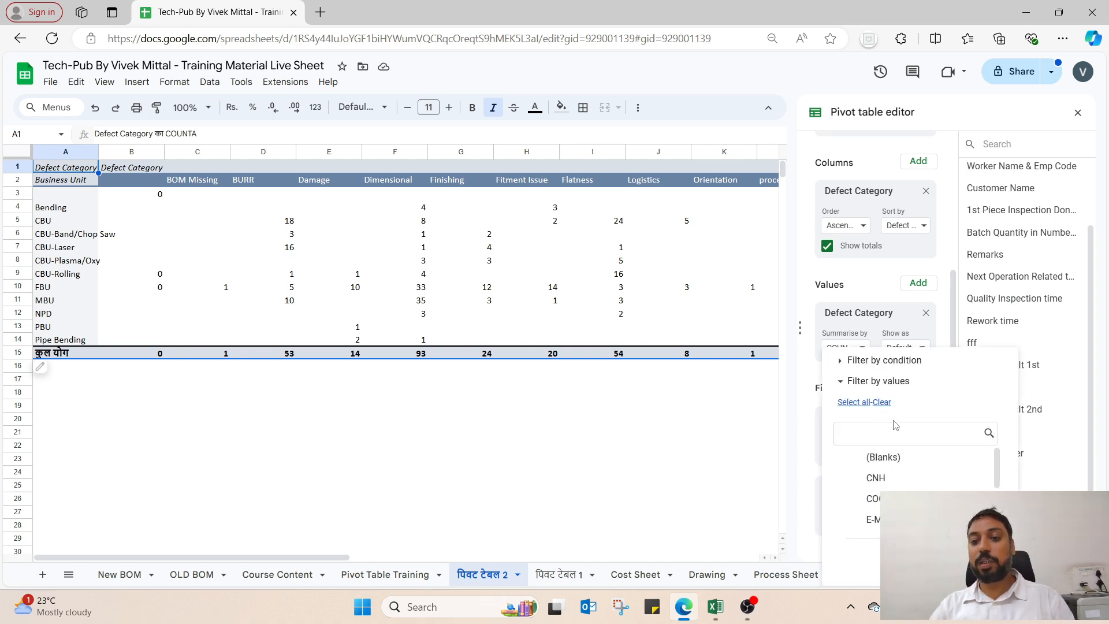
pyautogui.scroll(-3, 864, 520)
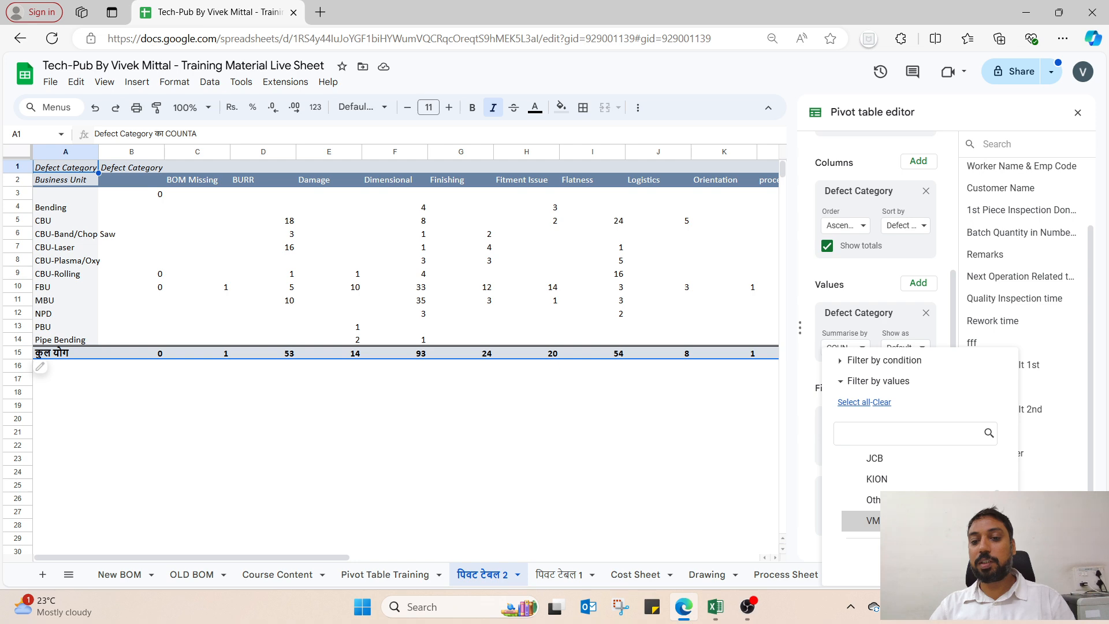
pyautogui.click(901, 481)
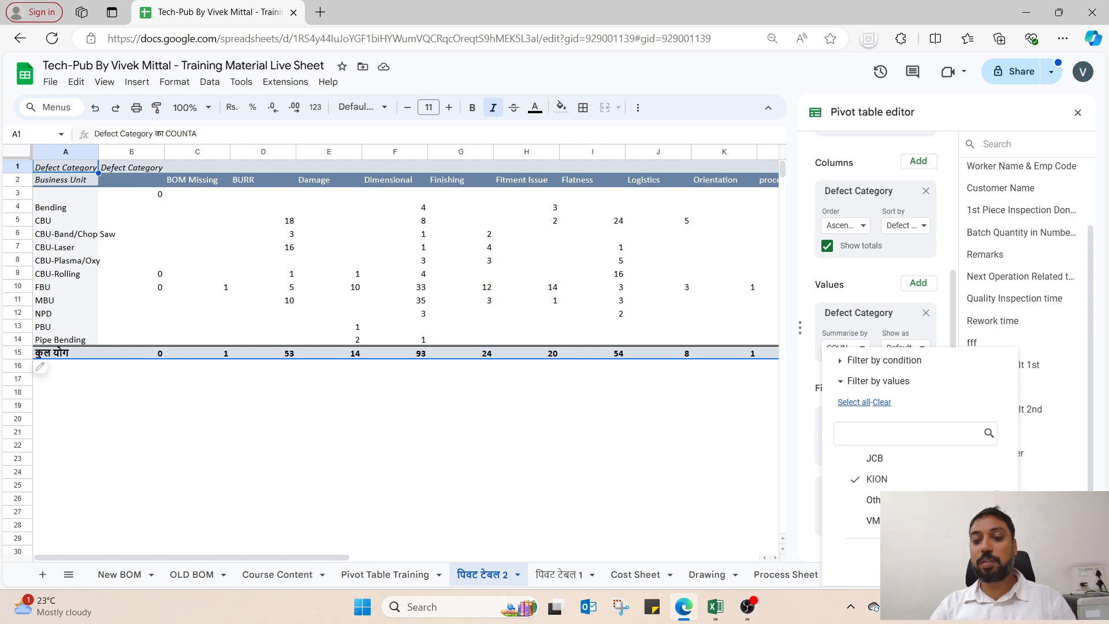
pyautogui.click(979, 563)
pyautogui.click(512, 437)
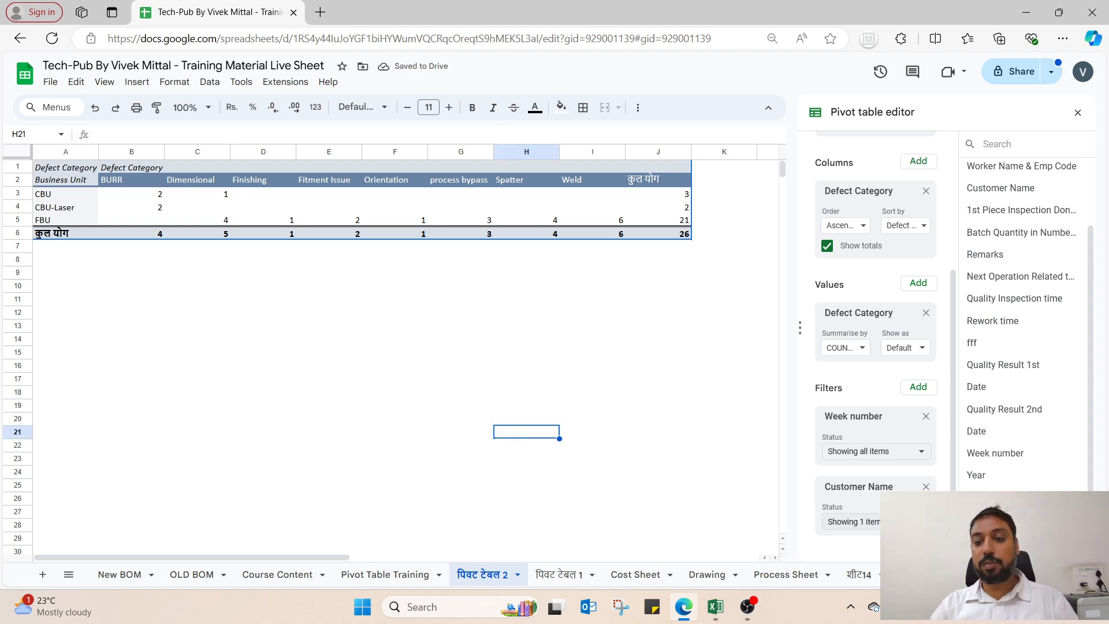
pyautogui.click(852, 522)
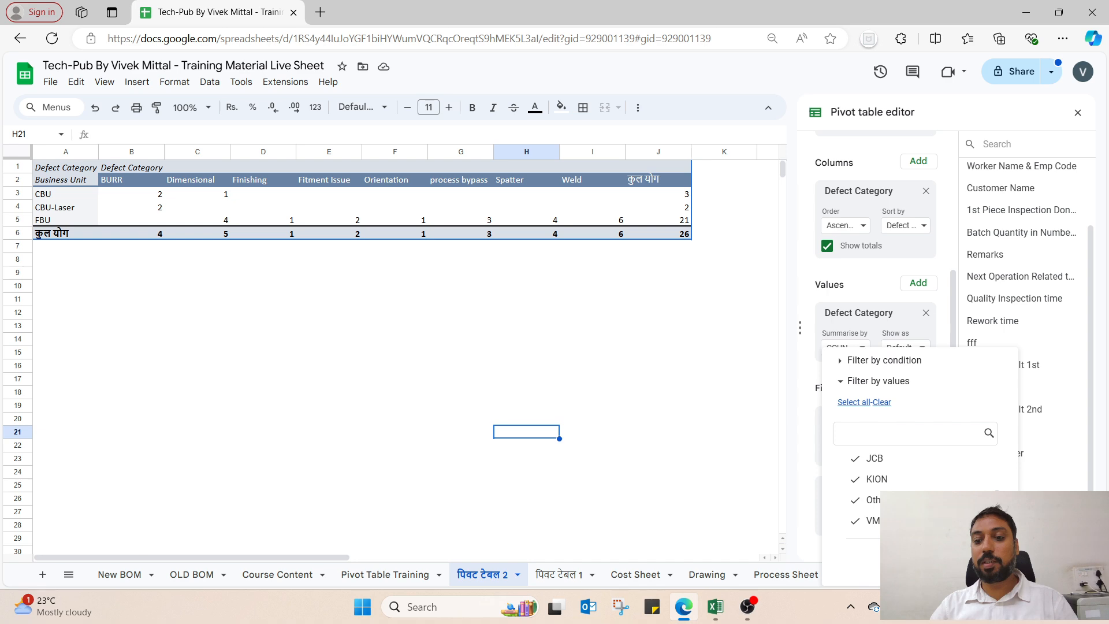
pyautogui.click(979, 563)
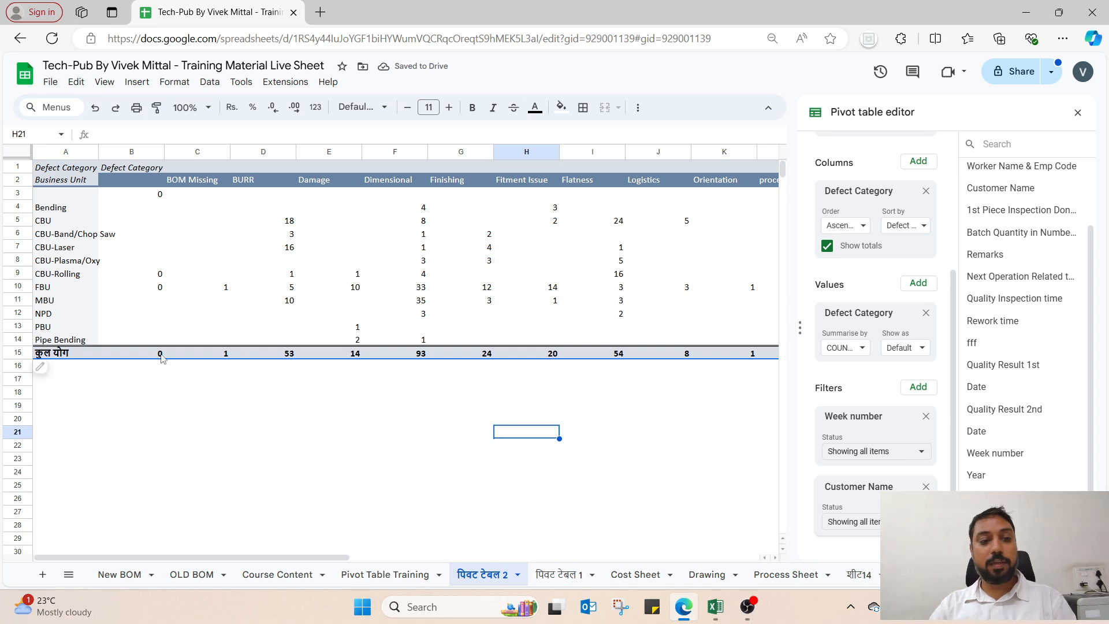
# Copy the grand total row B15:Q15 and paste it as values only starting at B18.
pyautogui.moveTo(157, 357); pyautogui.dragTo(704, 358)
pyautogui.hotkey('ctrl', 'c')
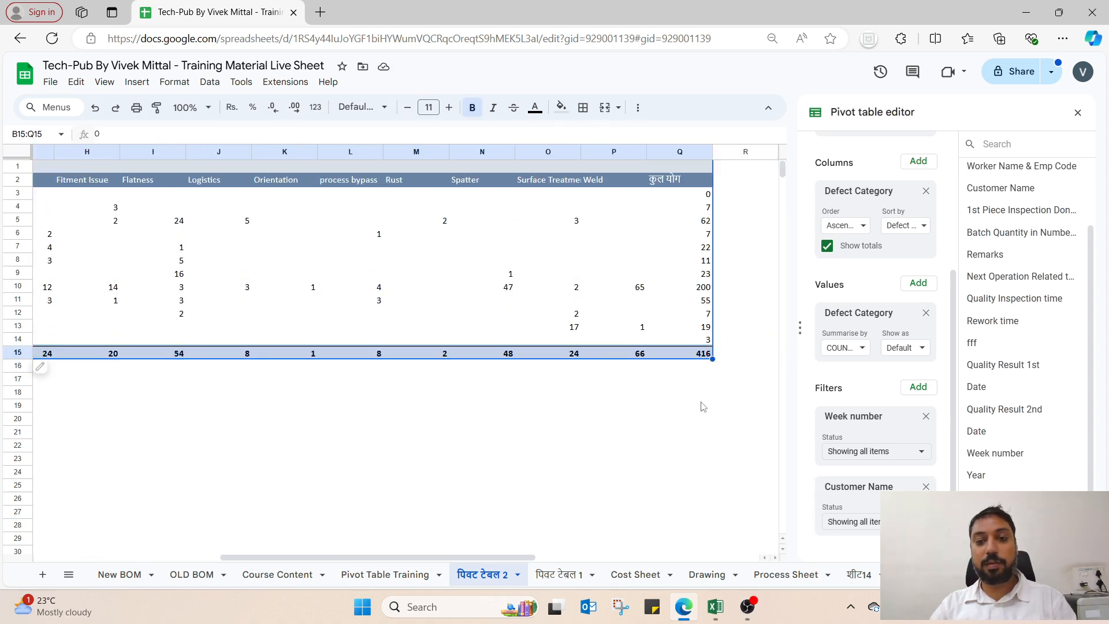
pyautogui.moveTo(512, 565); pyautogui.dragTo(230, 523)
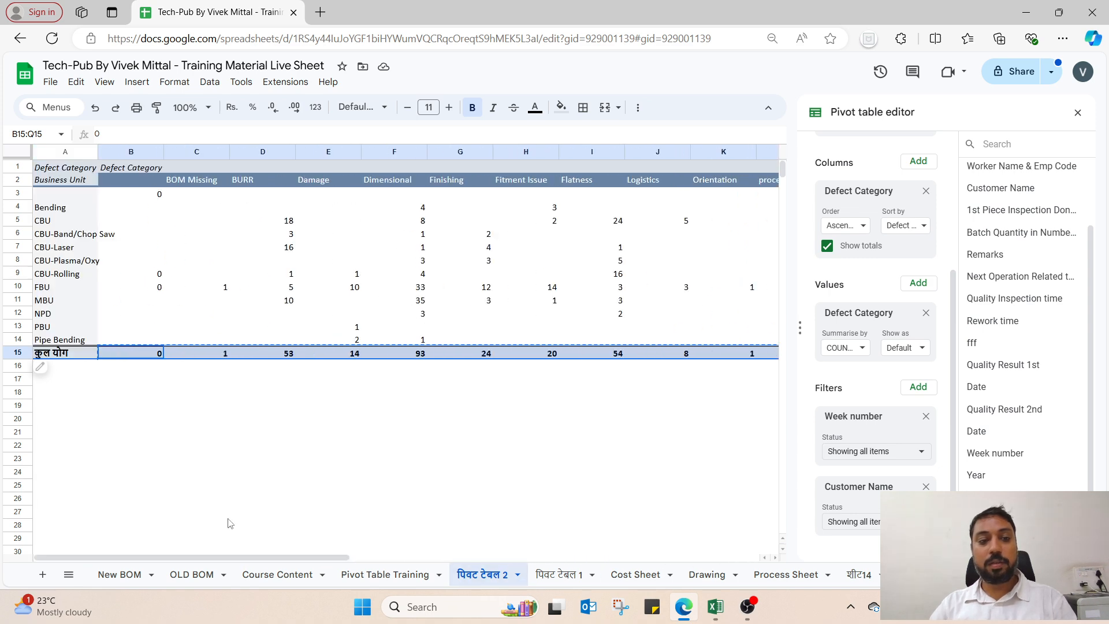
pyautogui.rightClick(137, 393)
pyautogui.click(123, 397)
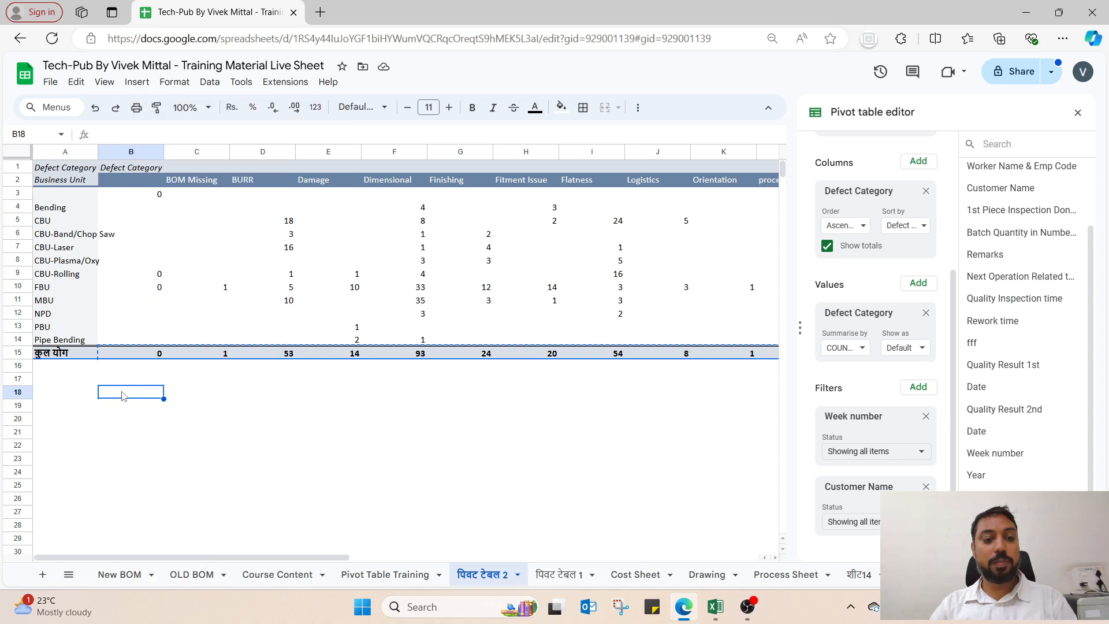
pyautogui.rightClick(124, 395)
pyautogui.moveTo(188, 184)
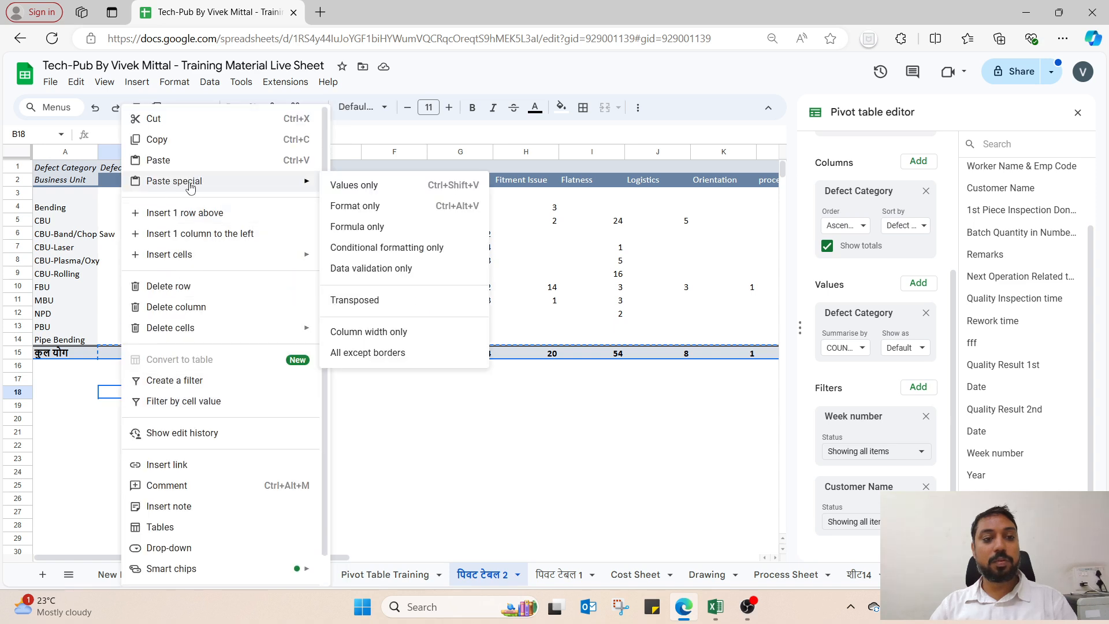
pyautogui.click(376, 185)
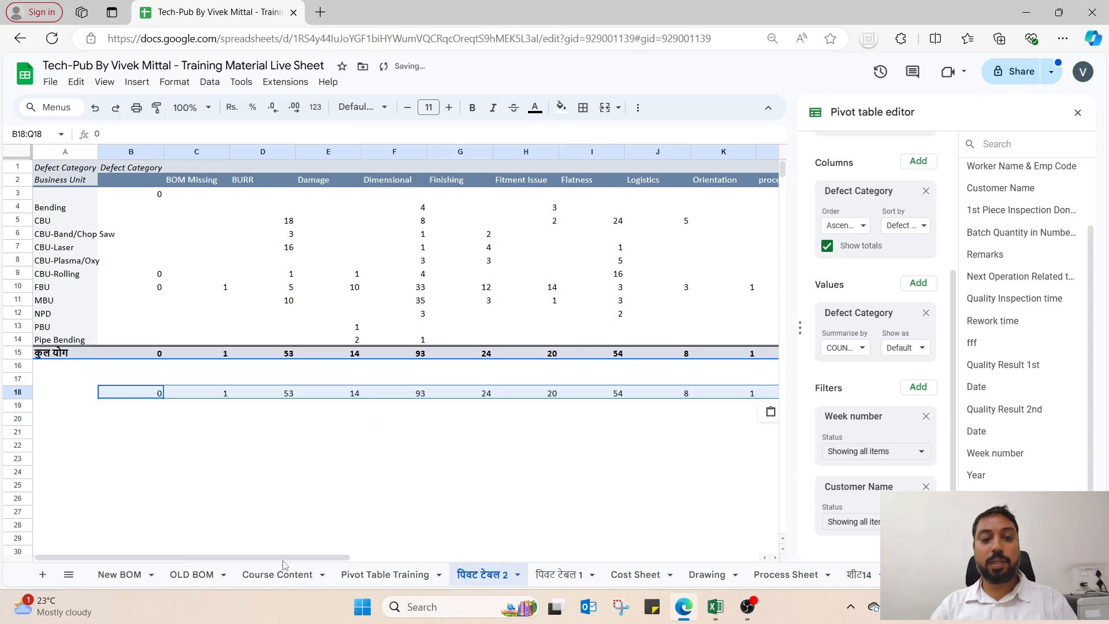
pyautogui.moveTo(283, 565)
pyautogui.mouseDown()
pyautogui.moveTo(424, 563)
pyautogui.moveTo(264, 560)
pyautogui.mouseUp()
pyautogui.click(288, 403)
pyautogui.click(307, 451)
pyautogui.click(278, 397)
# Try to enter a subtraction formula in C20 to compare the BOM Missing grand total with its pasted value.
pyautogui.click(160, 418)
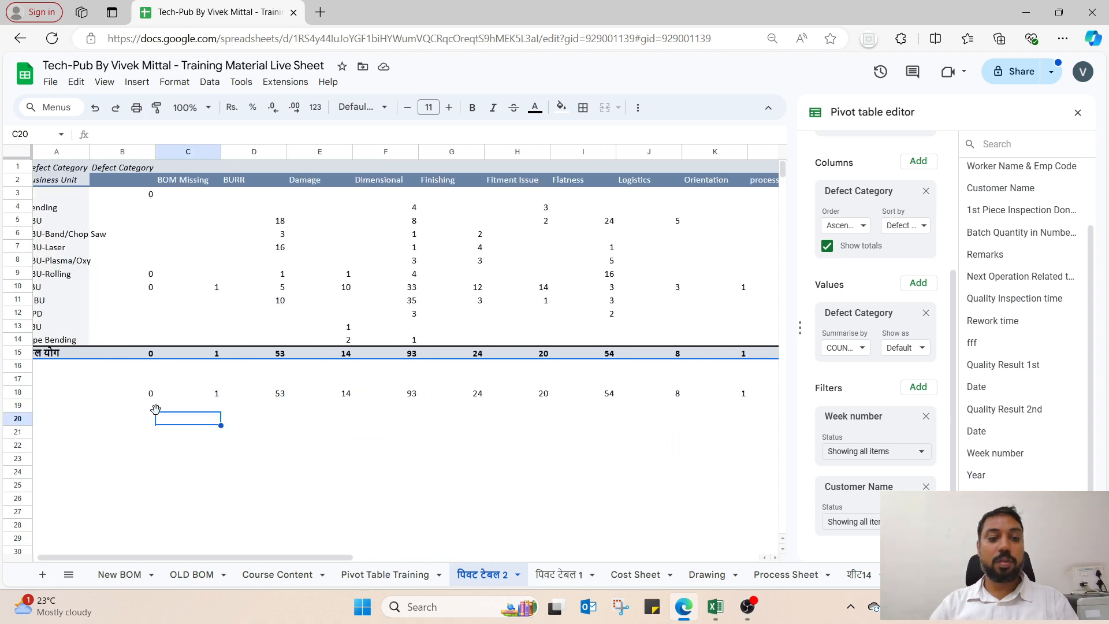
pyautogui.write('=')
pyautogui.press('Up')
pyautogui.press('Up')
pyautogui.press('Up')
pyautogui.press('Up')
pyautogui.press('Up')
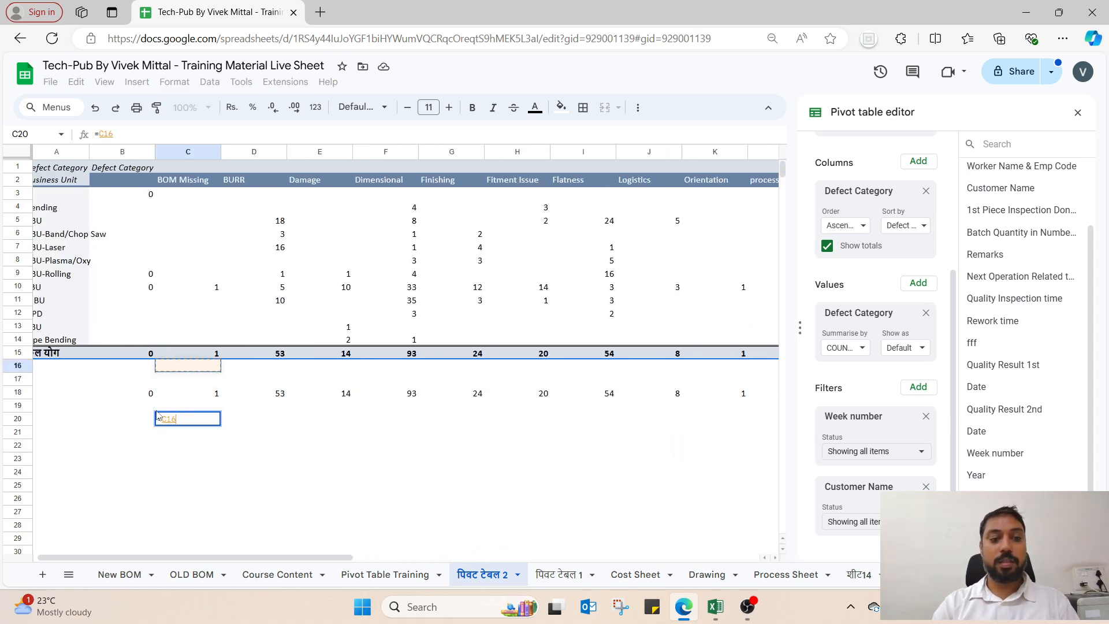
pyautogui.write('-')
pyautogui.press('Up')
pyautogui.press('Return')
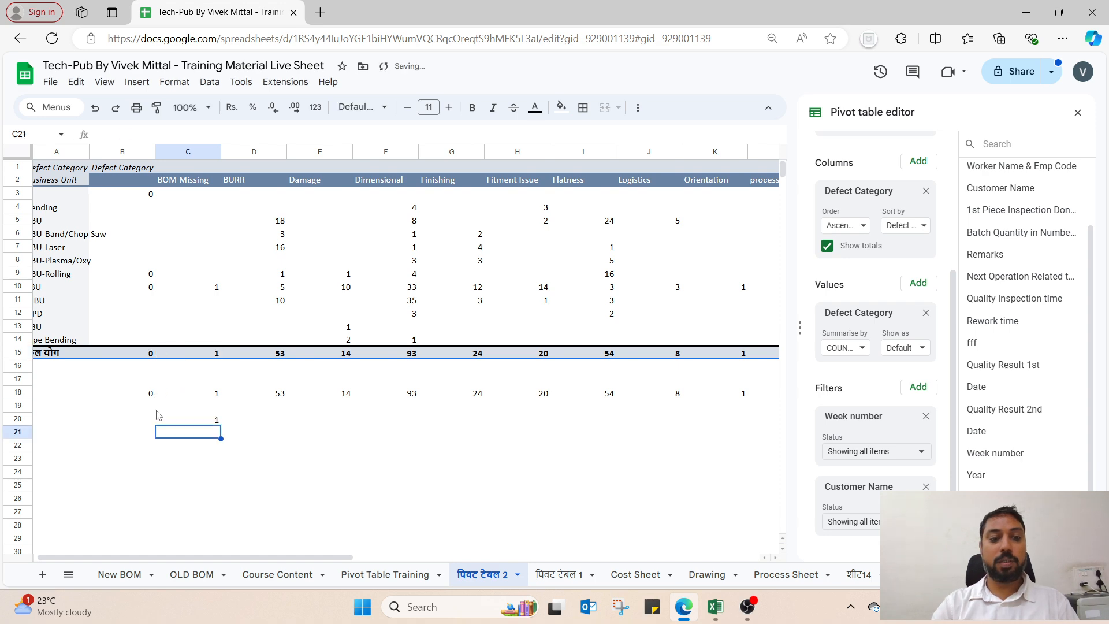
# Enter a formula in C20 that calculates the difference between C15 and C18.
pyautogui.click(158, 416)
pyautogui.write('=')
pyautogui.press('Up')
pyautogui.press('Up')
pyautogui.press('Up')
pyautogui.press('Up')
pyautogui.press('Up')
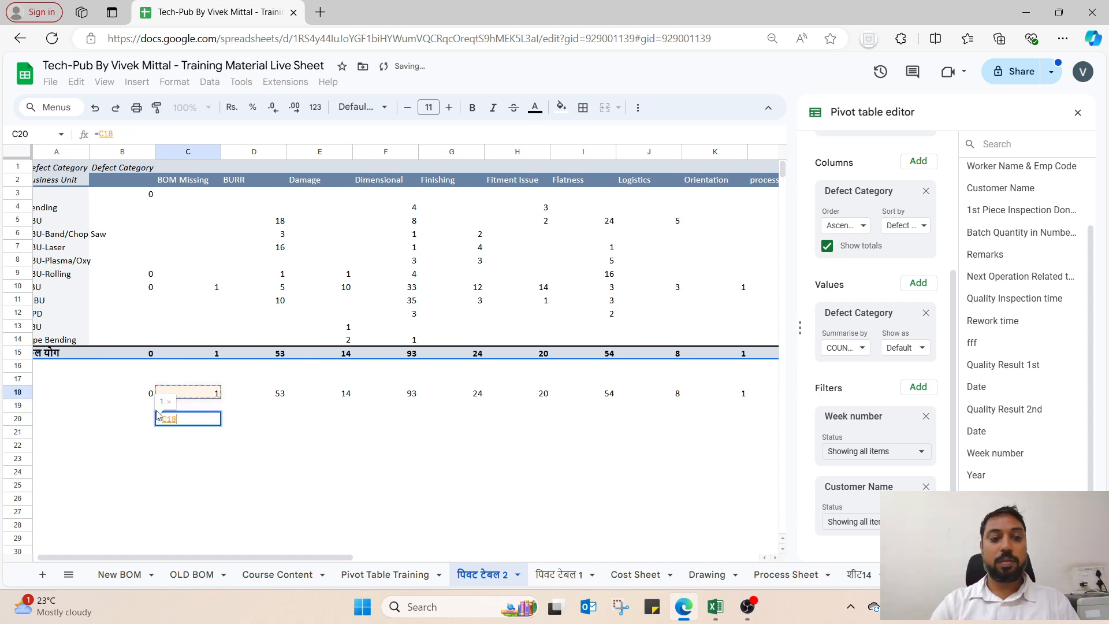
pyautogui.write('-')
pyautogui.press('Up')
pyautogui.press('Up')
pyautogui.press('Return')
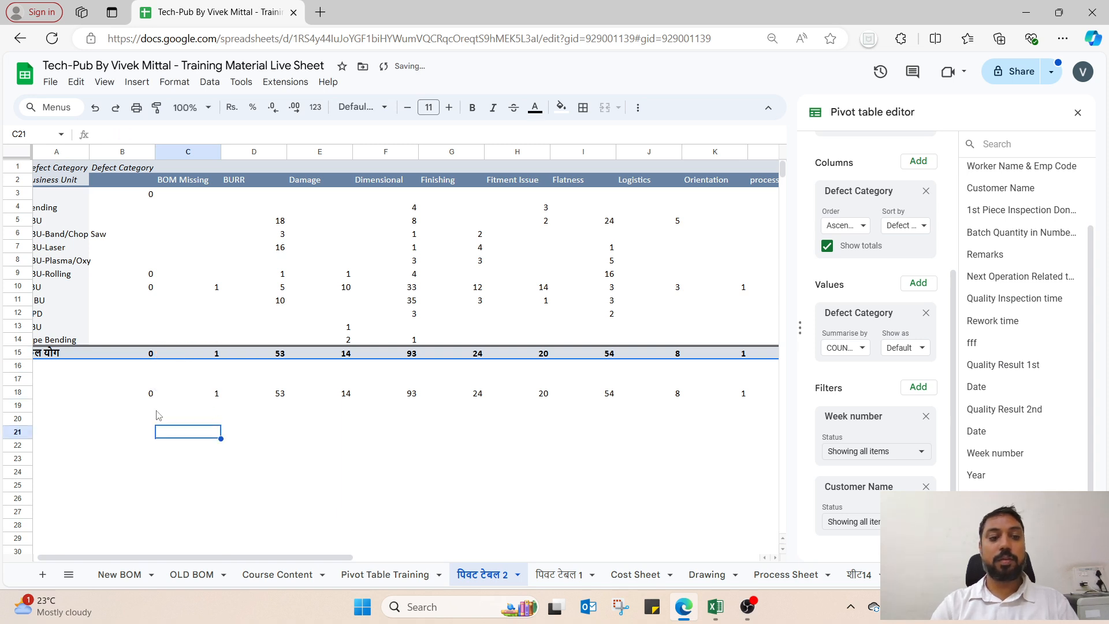
# Fill the C20 difference formula across C20:Q20 to compare every grand total with its pasted value.
pyautogui.press('Up')
pyautogui.hotkey('shift', 'Right')
pyautogui.hotkey('shift', 'Right')
pyautogui.hotkey('shift', 'Right')
pyautogui.hotkey('shift', 'Right')
pyautogui.hotkey('shift', 'Right')
pyautogui.hotkey('shift', 'Right')
pyautogui.hotkey('shift', 'Right')
pyautogui.hotkey('shift', 'Right')
pyautogui.hotkey('shift', 'Right')
pyautogui.hotkey('shift', 'Right')
pyautogui.hotkey('shift', 'Right')
pyautogui.hotkey('shift', 'Right')
pyautogui.hotkey('shift', 'Right')
pyautogui.hotkey('shift', 'Right')
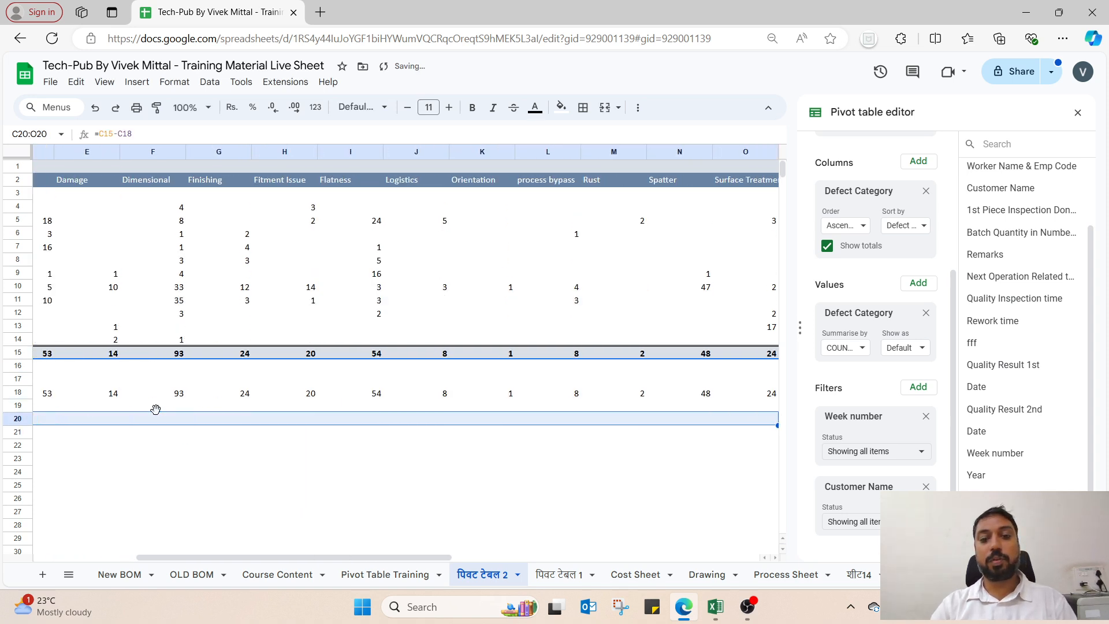
pyautogui.hotkey('ctrl', 'r')
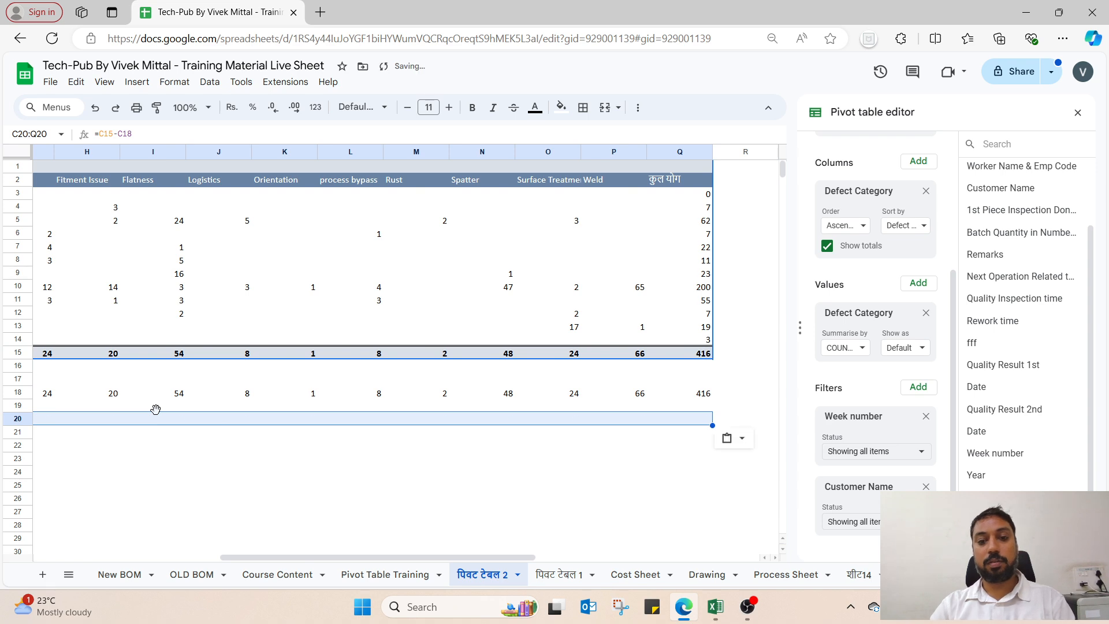
pyautogui.press('Left')
pyautogui.press('Left')
pyautogui.press('Right')
pyautogui.press('Right')
pyautogui.press('Right')
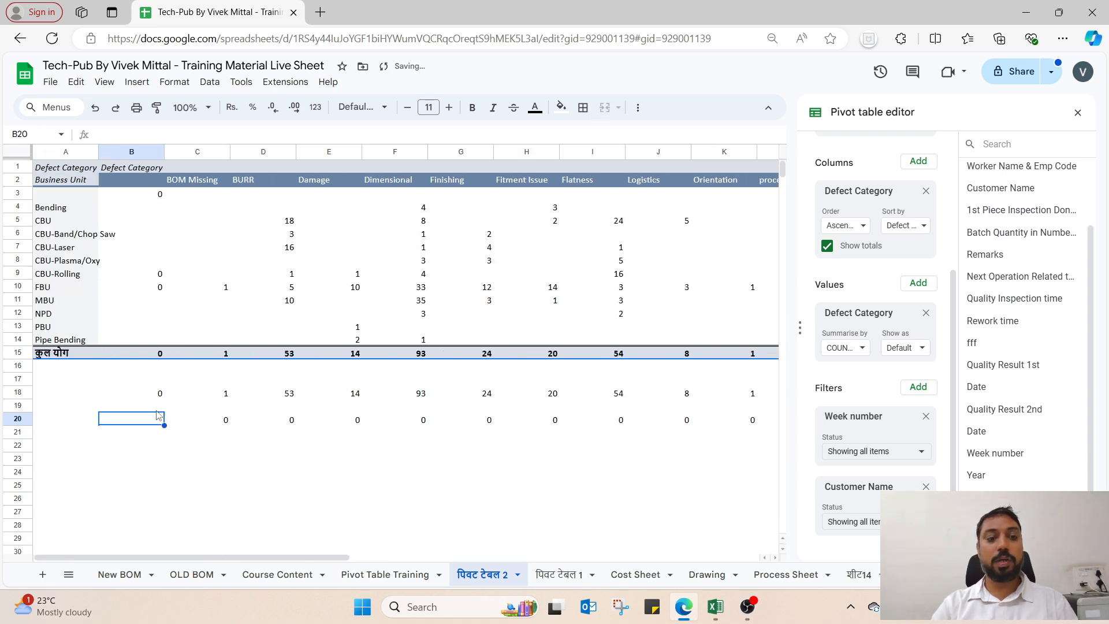
pyautogui.press('Left')
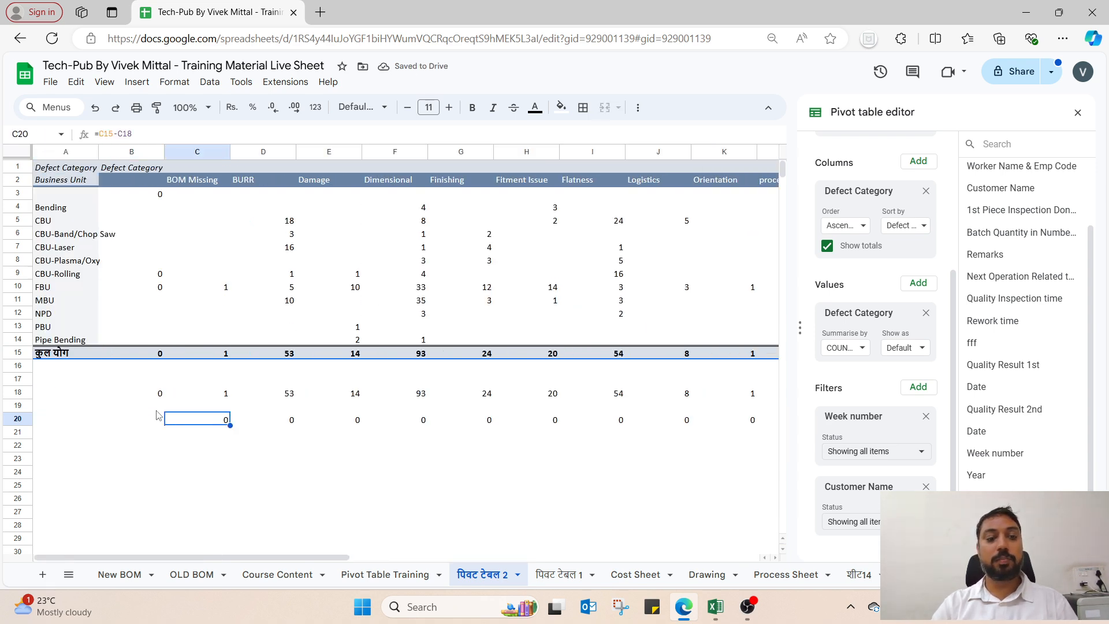
# On the Pivot Table Training sheet, copy the data rows A3:Z425 and paste them directly below the data at A426.
pyautogui.click(382, 575)
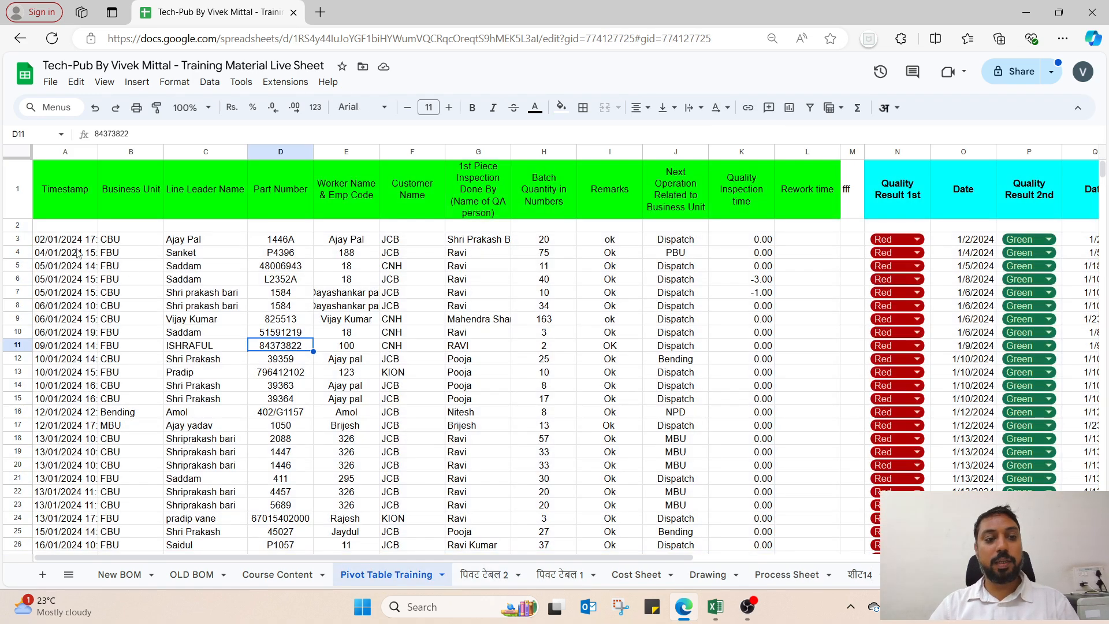
pyautogui.hotkey('shift', 'Right')
pyautogui.hotkey('shift', 'Right')
pyautogui.hotkey('shift', 'Right')
pyautogui.hotkey('shift', 'Right')
pyautogui.hotkey('shift', 'Right')
pyautogui.hotkey('shift', 'Right')
pyautogui.hotkey('shift', 'Right')
pyautogui.hotkey('shift', 'Right')
pyautogui.hotkey('shift', 'Right')
pyautogui.hotkey('shift', 'Right')
pyautogui.hotkey('shift', 'Right')
pyautogui.hotkey('shift', 'Right')
pyautogui.hotkey('shift', 'Right')
pyautogui.hotkey('shift', 'Right')
pyautogui.hotkey('shift', 'Right')
pyautogui.hotkey('shift', 'Right')
pyautogui.hotkey('shift', 'Right')
pyautogui.hotkey('shift', 'Right')
pyautogui.hotkey('shift', 'Right')
pyautogui.hotkey('shift', 'Right')
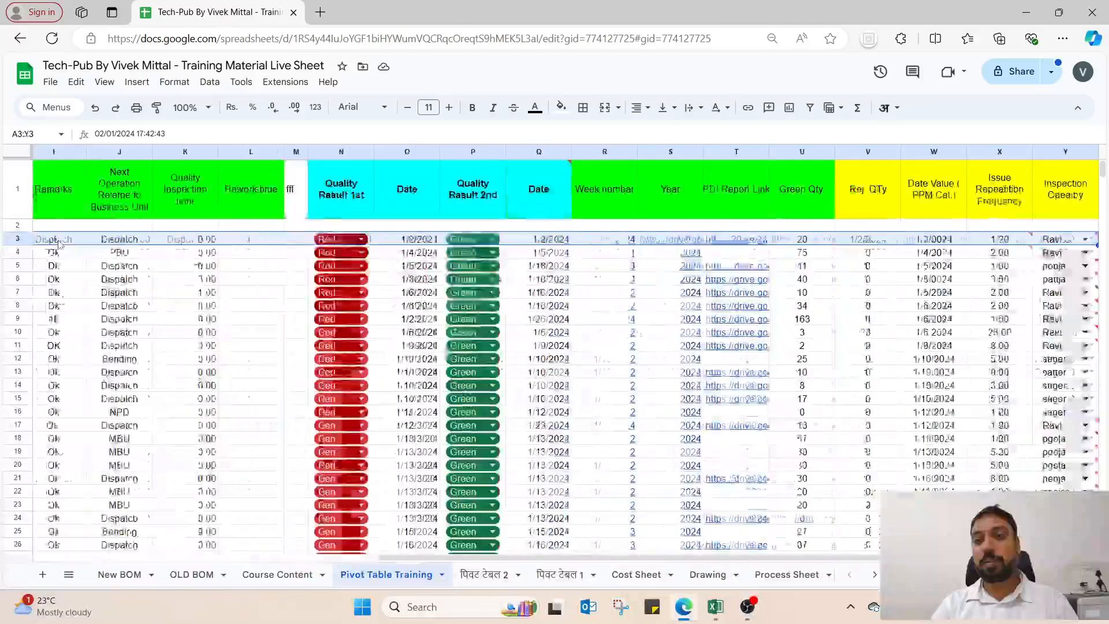
pyautogui.hotkey('ctrl', 'shift', 'Down')
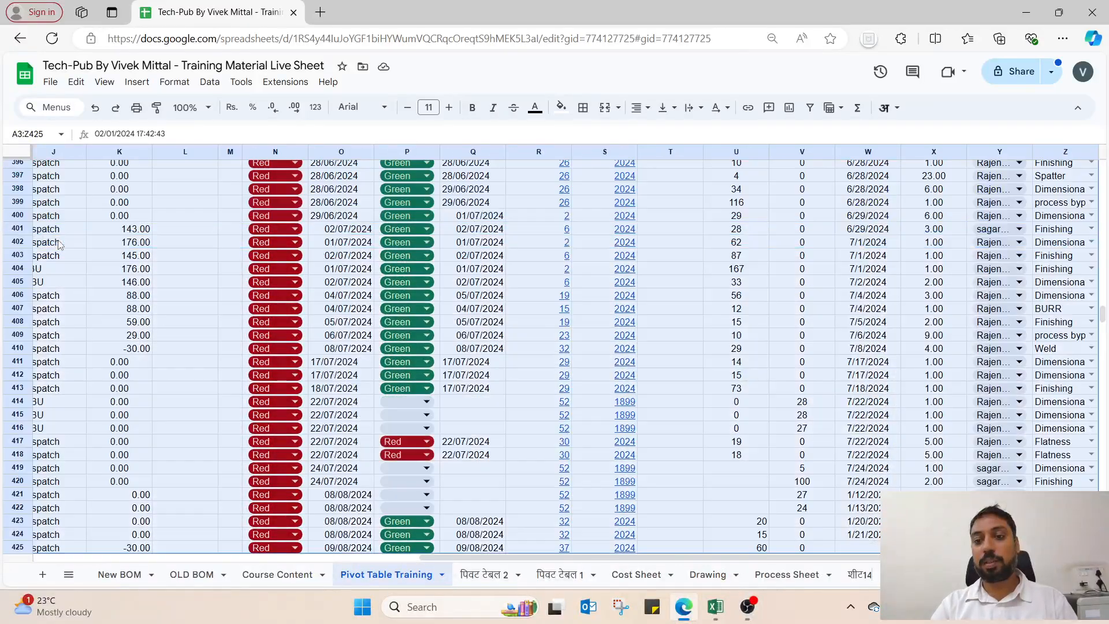
pyautogui.scroll(-5, 49, 289)
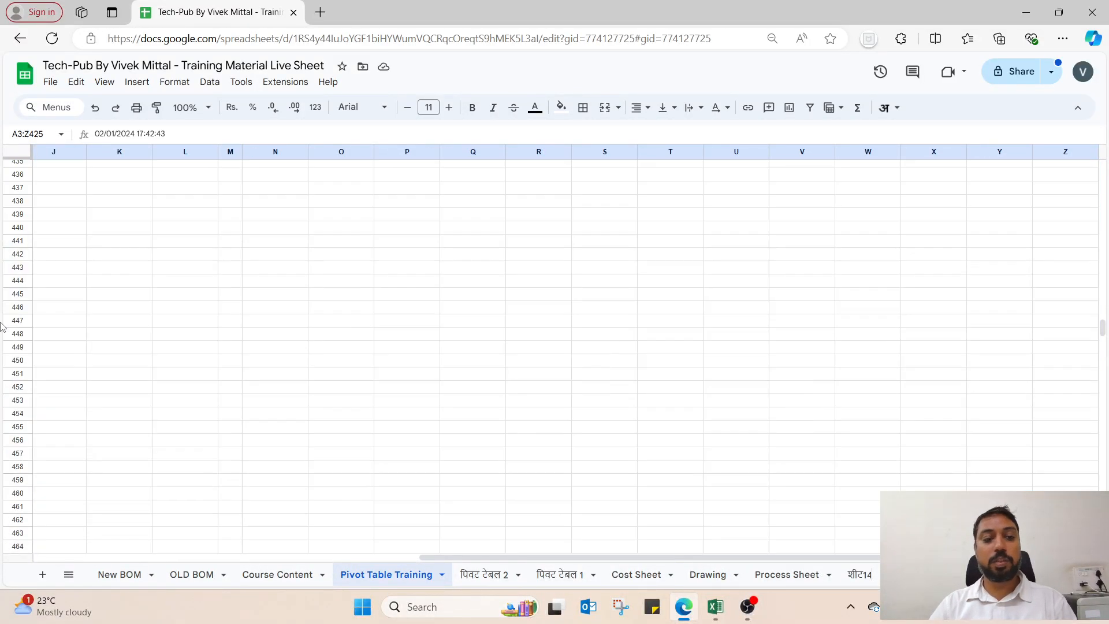
pyautogui.click(48, 264)
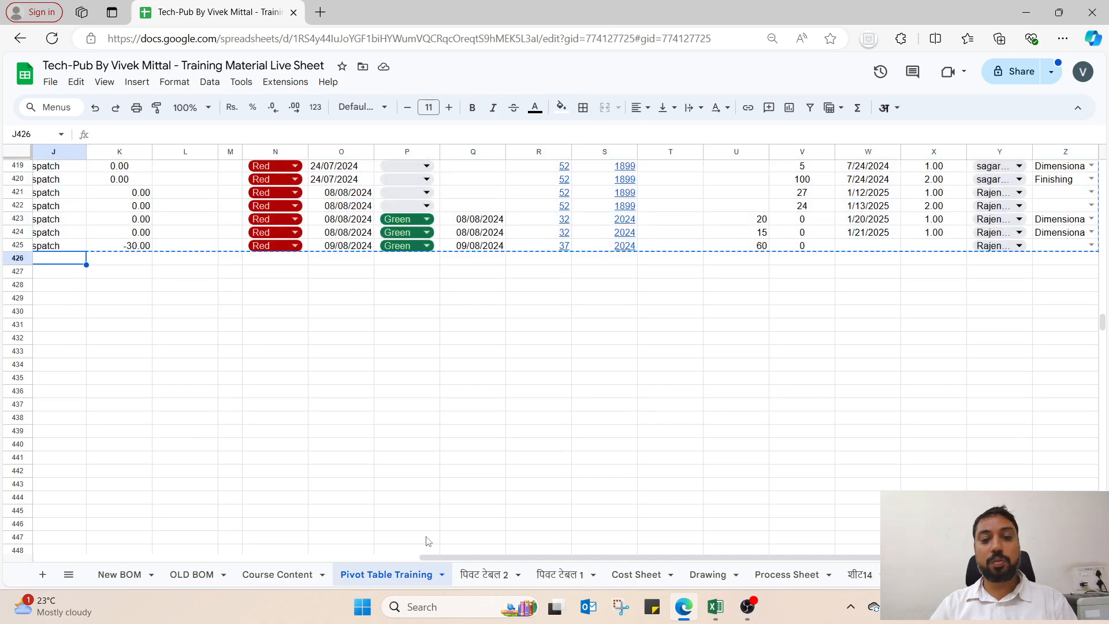
pyautogui.moveTo(433, 559); pyautogui.dragTo(2, 565)
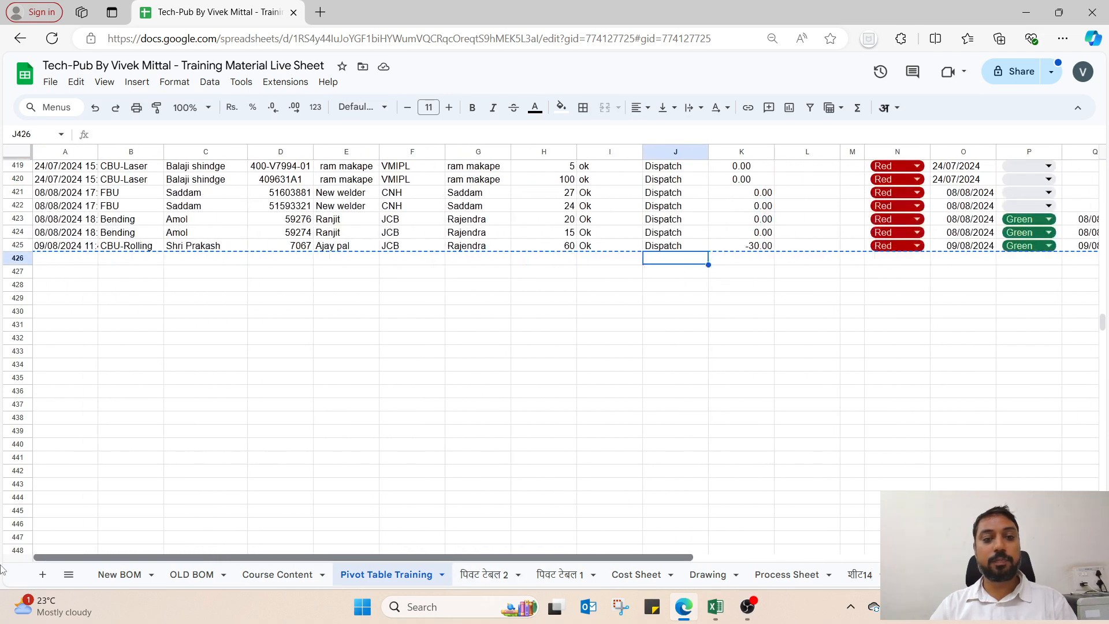
pyautogui.scroll(4, 62, 329)
pyautogui.scroll(-4, 69, 444)
pyautogui.click(65, 258)
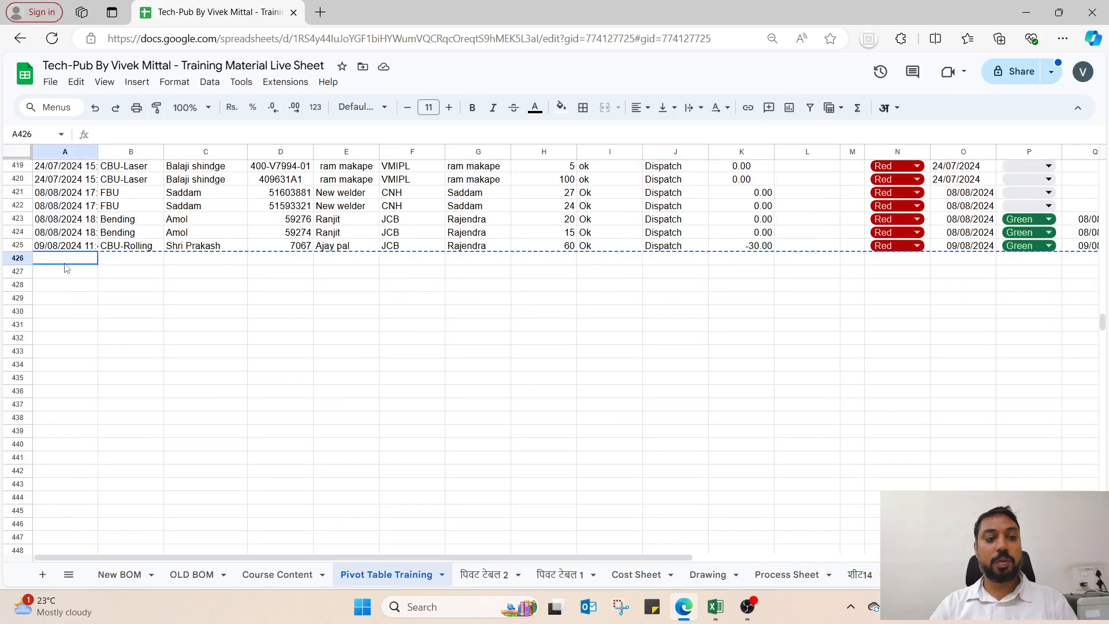
pyautogui.hotkey('ctrl', 'v')
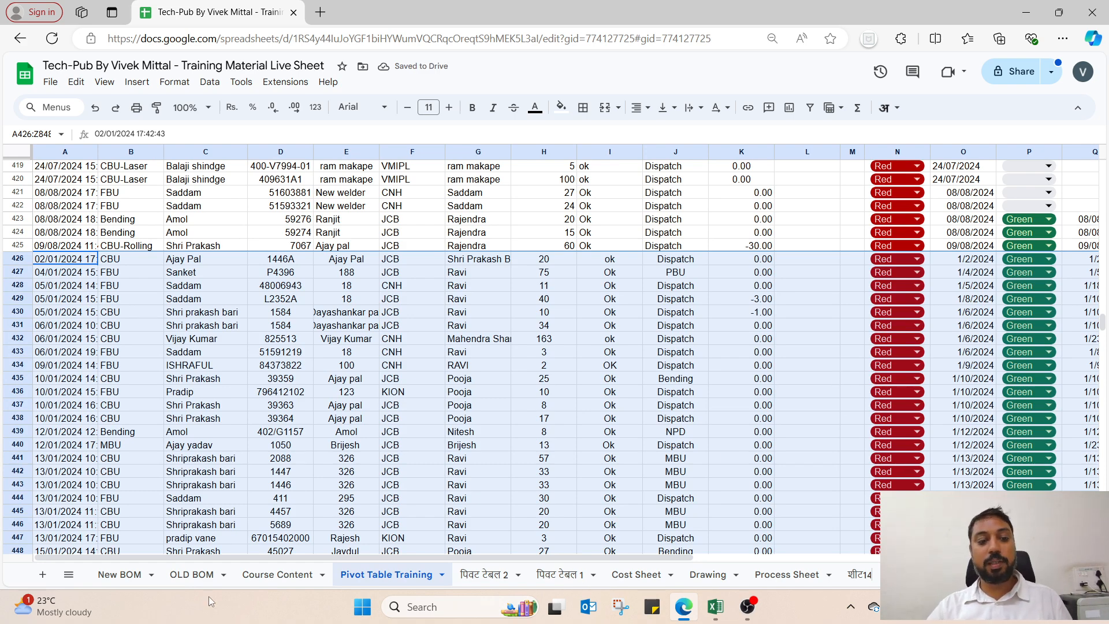
# Return to the पिवट टेबल 2 sheet and check the row 20 differences against the pivot's grand totals.
pyautogui.click(484, 578)
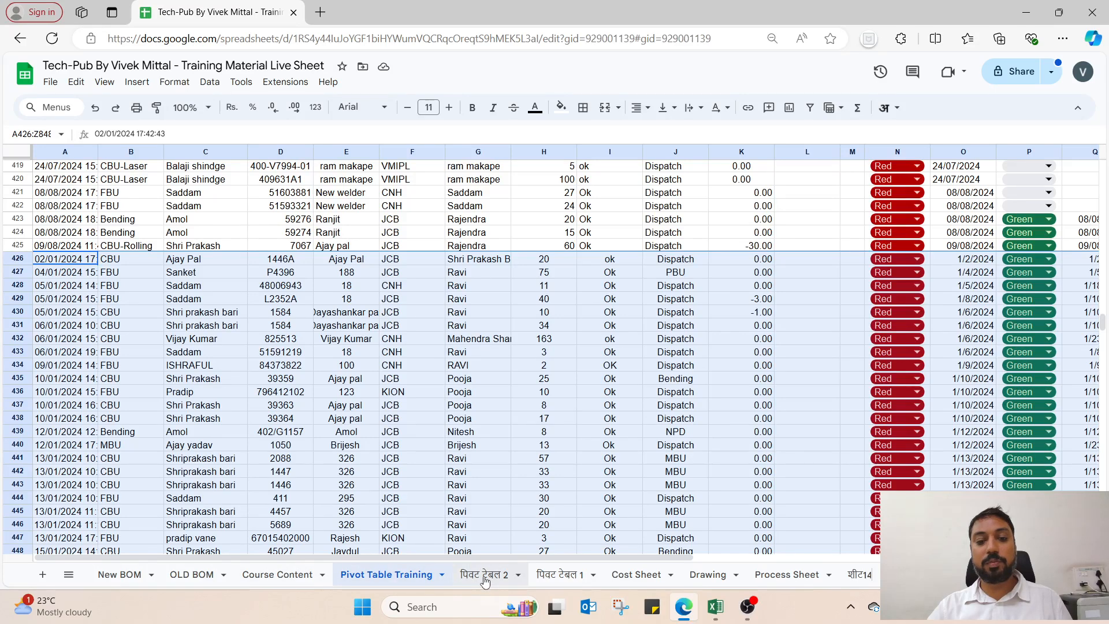
pyautogui.click(366, 475)
pyautogui.click(228, 411)
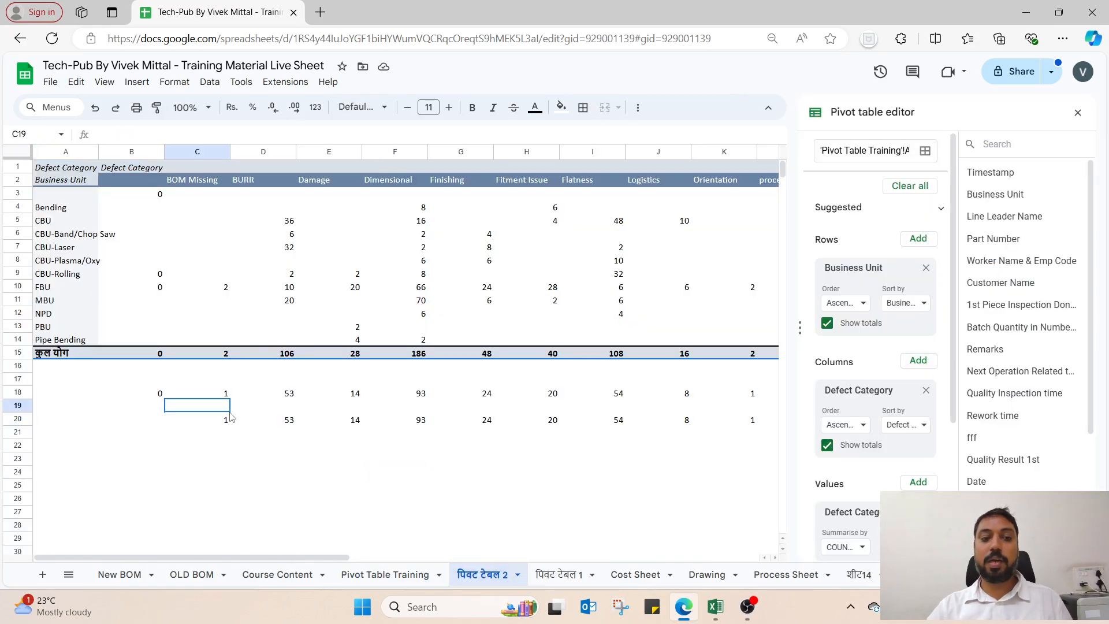
pyautogui.press('Down')
pyautogui.press('Right')
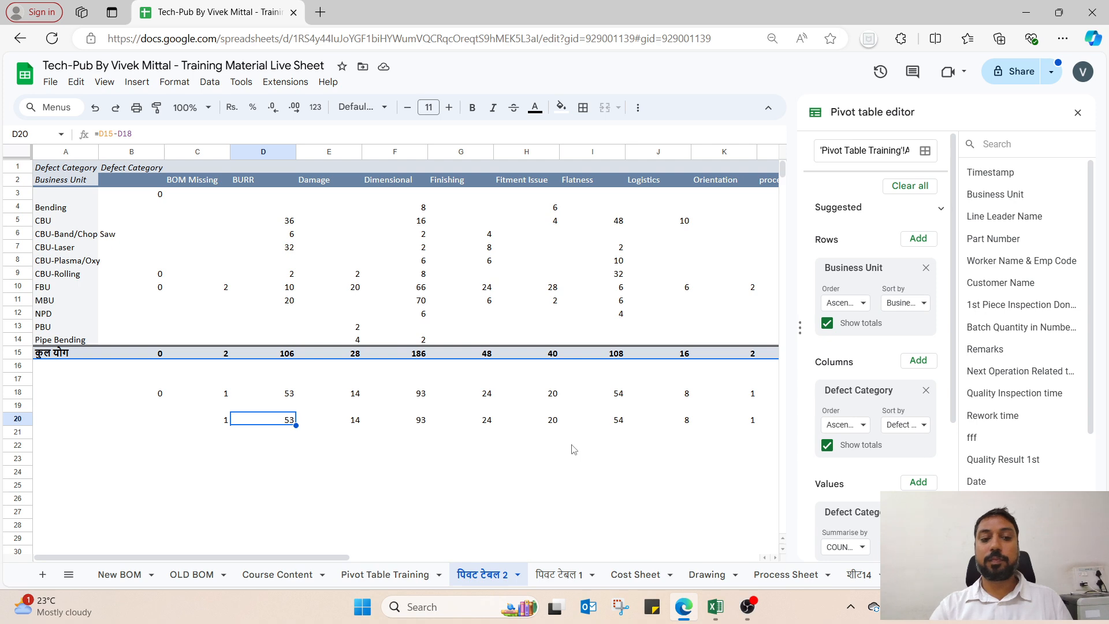
pyautogui.press('Right')
pyautogui.press('Right')
pyautogui.press('Right')
pyautogui.press('Right')
pyautogui.press('Right')
pyautogui.press('Right')
pyautogui.press('Right')
pyautogui.press('Right')
pyautogui.press('Right')
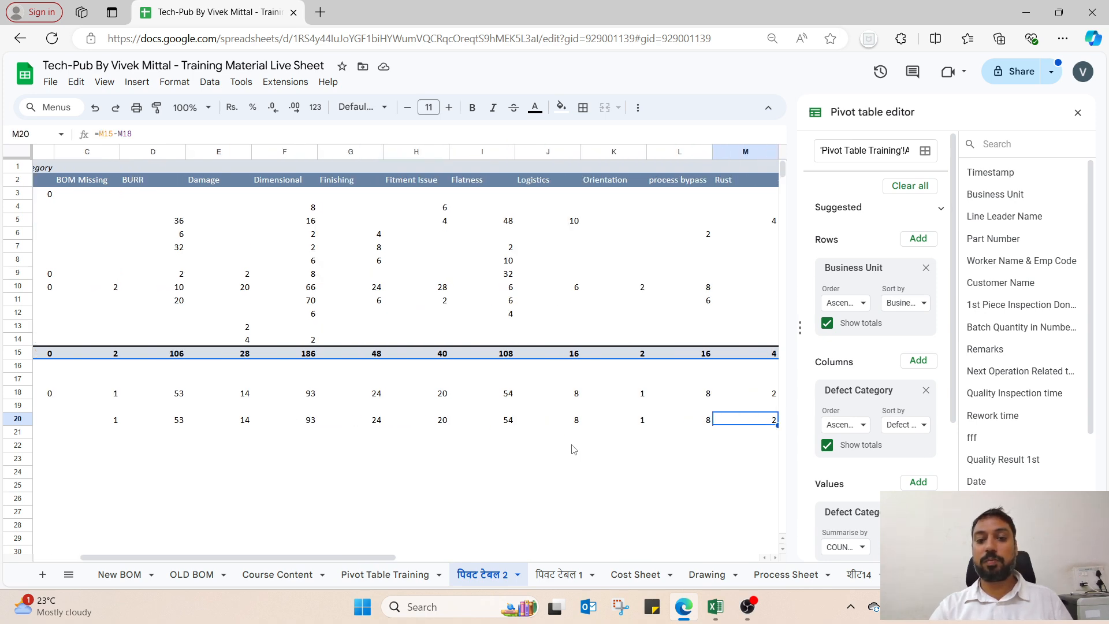
pyautogui.press('Up')
pyautogui.press('Up')
pyautogui.press('Up')
pyautogui.press('Up')
pyautogui.press('Up')
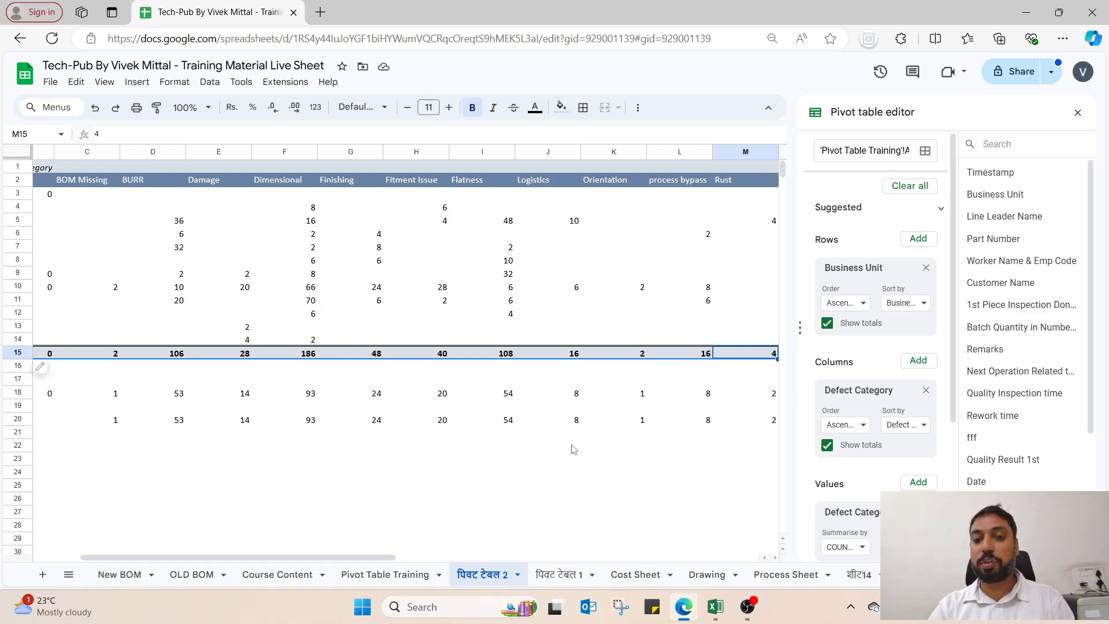
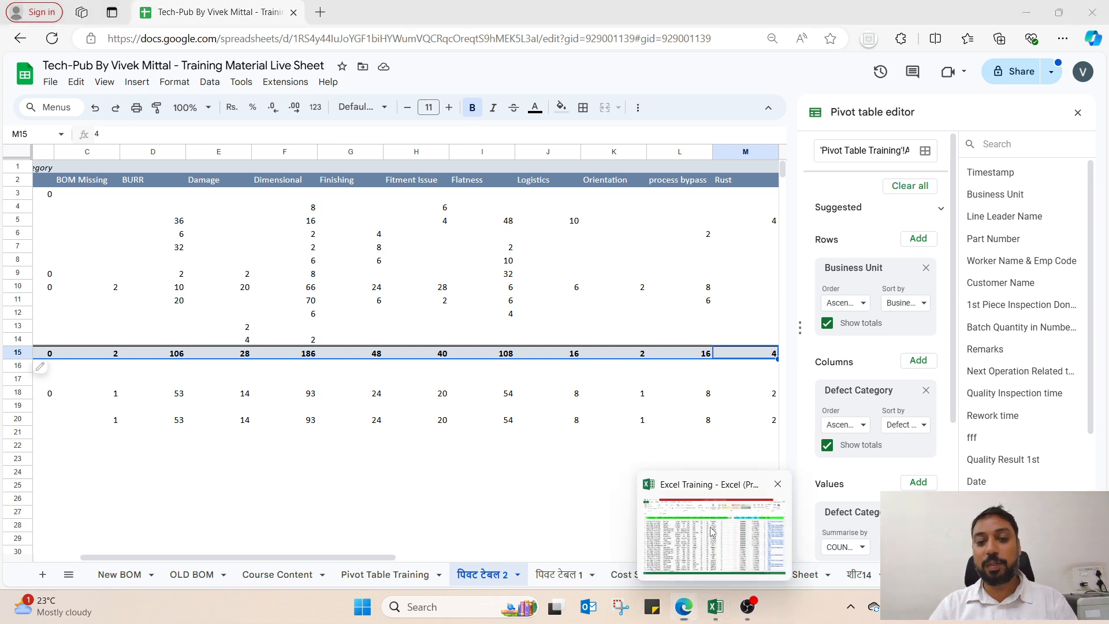
# Switch to the Excel Training workbook and, on Sheet2, copy the data rows from A3 to W425 and paste them at A426.
pyautogui.click(716, 605)
pyautogui.scroll(-6, 654, 398)
pyautogui.scroll(6, 615, 404)
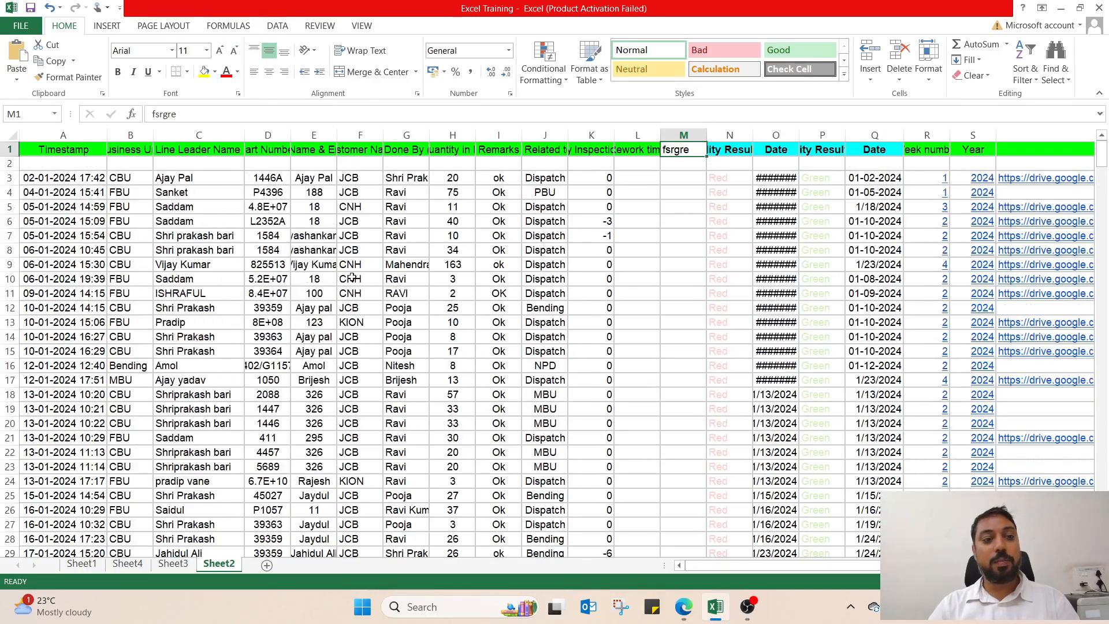
pyautogui.click(68, 182)
pyautogui.hotkey('shift', 'Right')
pyautogui.hotkey('shift', 'Right')
pyautogui.hotkey('shift', 'Right')
pyautogui.hotkey('shift', 'Right')
pyautogui.hotkey('shift', 'Right')
pyautogui.hotkey('shift', 'Right')
pyautogui.hotkey('shift', 'Right')
pyautogui.hotkey('shift', 'Right')
pyautogui.hotkey('shift', 'Right')
pyautogui.hotkey('shift', 'Right')
pyautogui.hotkey('shift', 'Right')
pyautogui.hotkey('shift', 'Right')
pyautogui.hotkey('shift', 'Right')
pyautogui.hotkey('shift', 'Right')
pyautogui.hotkey('shift', 'Right')
pyautogui.hotkey('shift', 'Right')
pyautogui.hotkey('shift', 'Right')
pyautogui.hotkey('shift', 'Right')
pyautogui.hotkey('shift', 'Right')
pyautogui.hotkey('shift', 'Right')
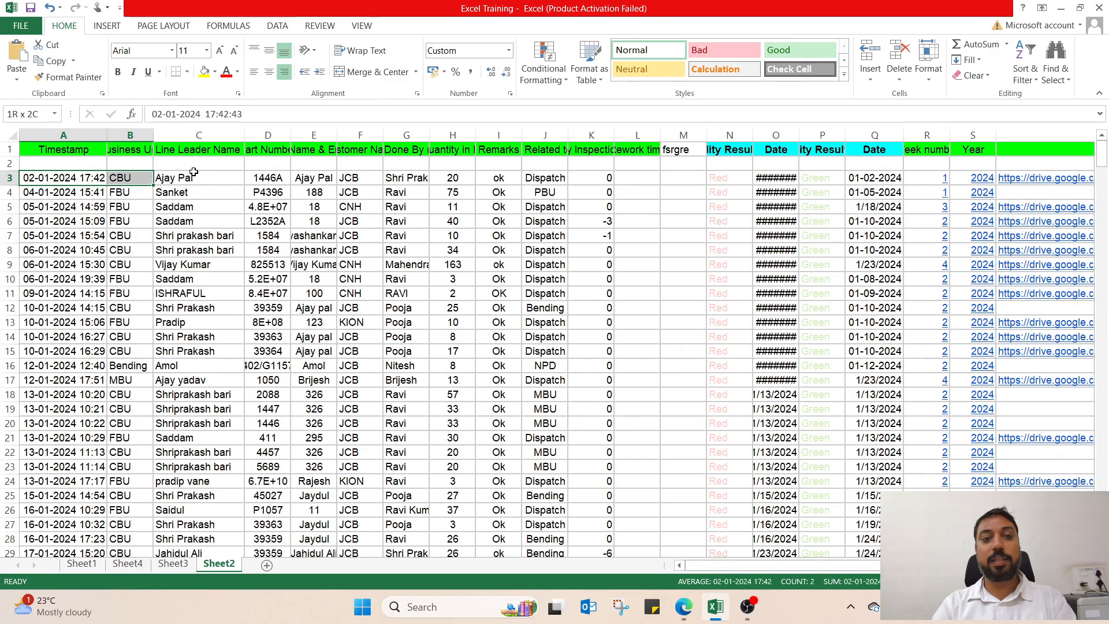
pyautogui.hotkey('shift', 'Left')
pyautogui.hotkey('shift', 'Left')
pyautogui.hotkey('shift', 'Left')
pyautogui.hotkey('shift', 'Left')
pyautogui.hotkey('shift', 'Left')
pyautogui.hotkey('shift', 'Left')
pyautogui.hotkey('shift', 'Left')
pyautogui.hotkey('shift', 'Left')
pyautogui.hotkey('shift', 'Left')
pyautogui.hotkey('shift', 'Left')
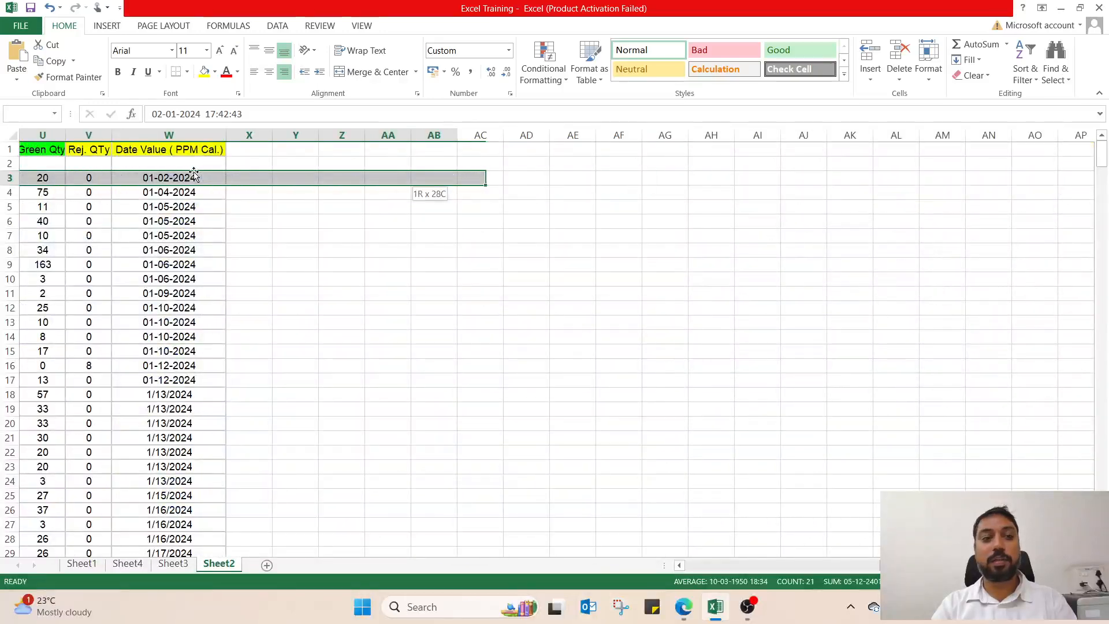
pyautogui.hotkey('ctrl', 'shift', 'Down')
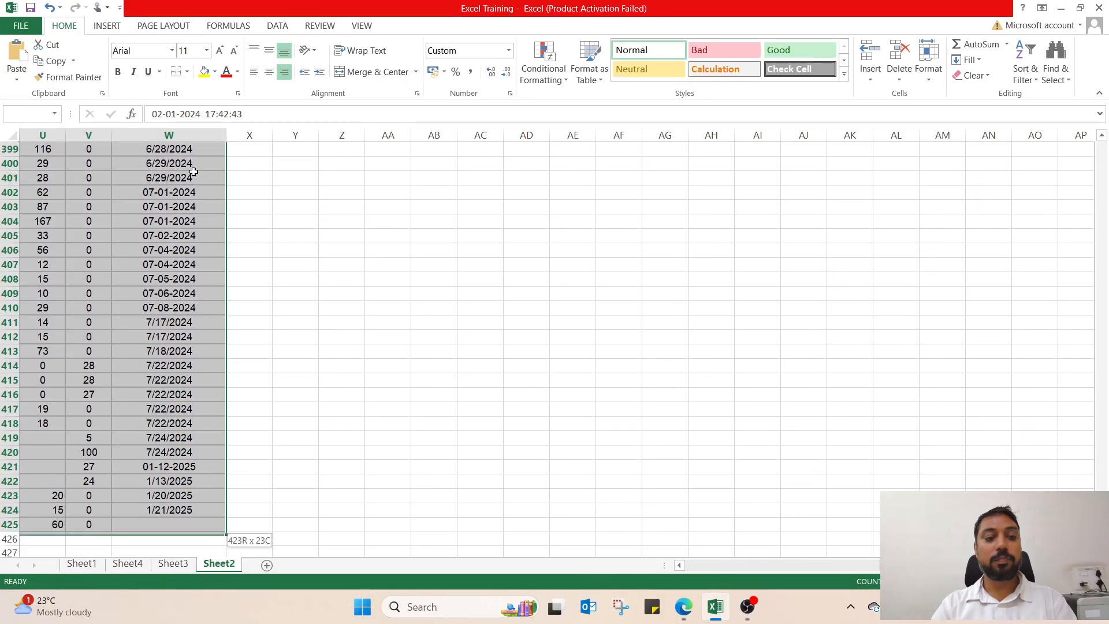
pyautogui.hotkey('ctrl', 'c')
pyautogui.moveTo(953, 565); pyautogui.dragTo(606, 572)
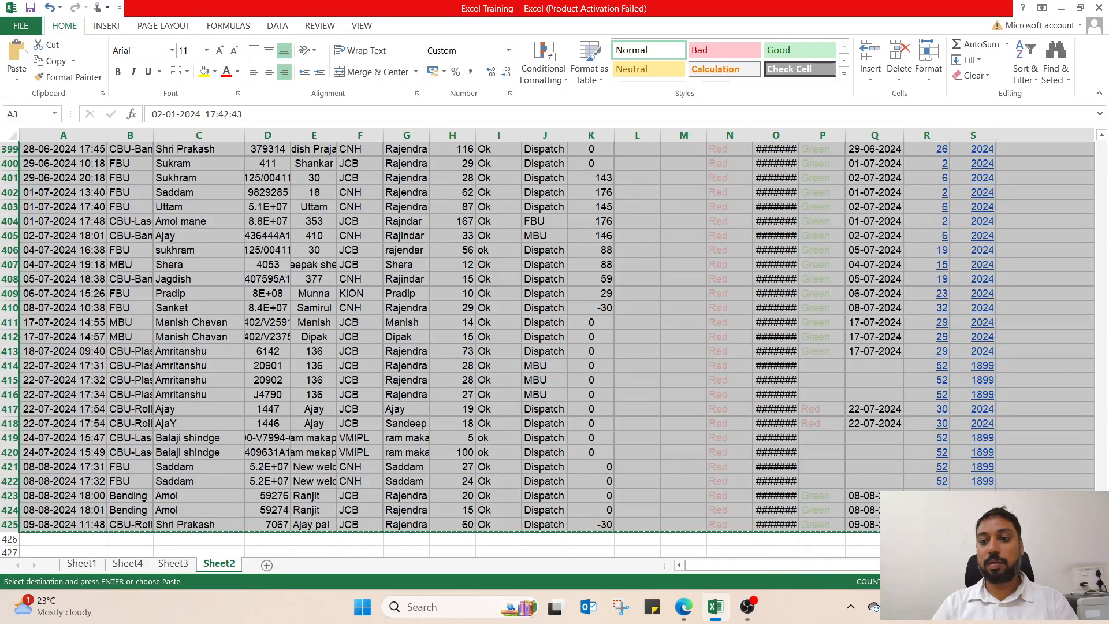
pyautogui.scroll(-4, 154, 414)
pyautogui.click(58, 366)
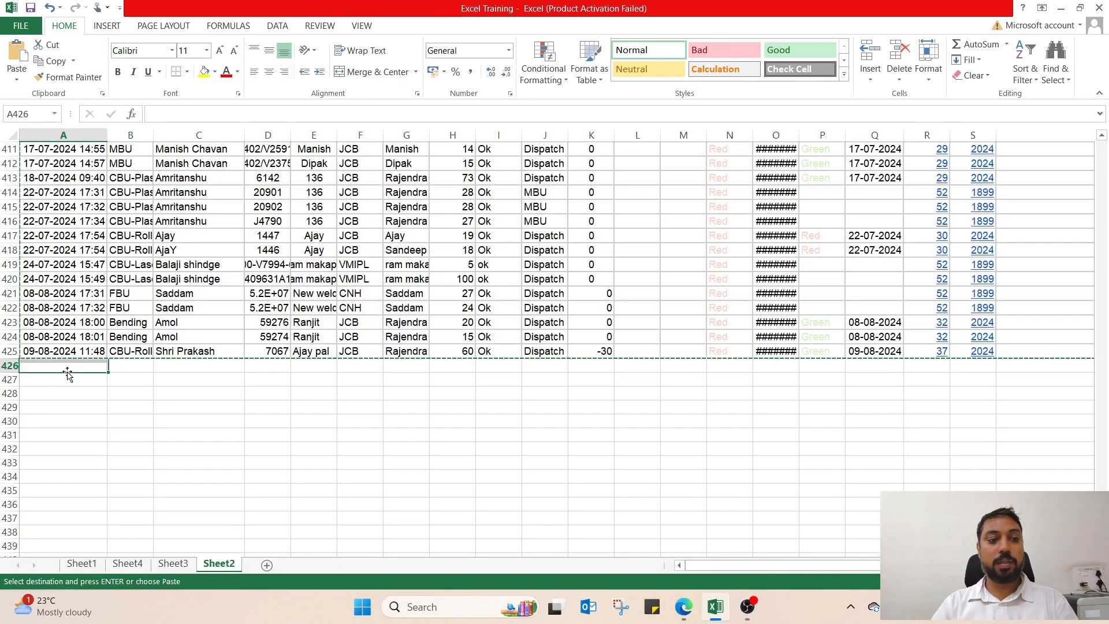
pyautogui.hotkey('ctrl', 'v')
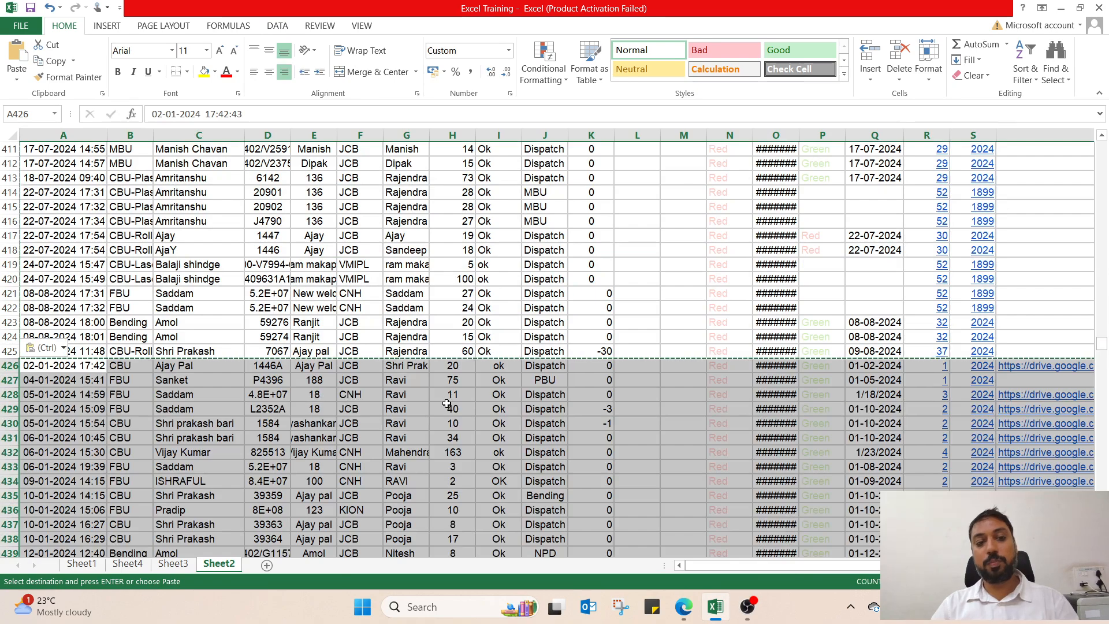
pyautogui.click(601, 424)
# On Sheet4, set the PivotTable's Week number filter to all weeks.
pyautogui.click(178, 565)
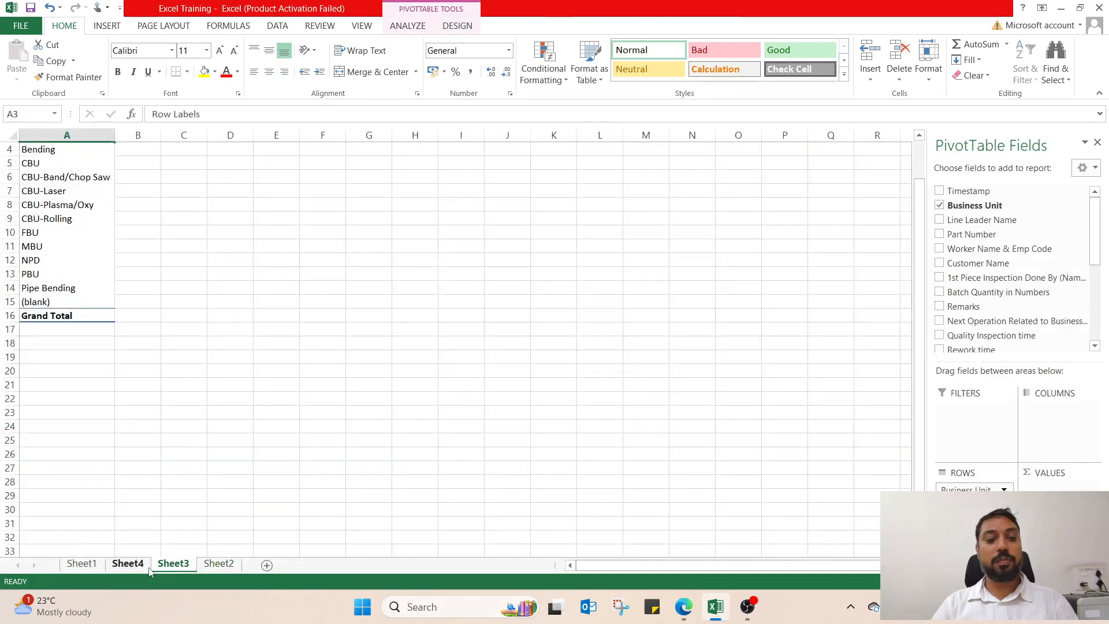
pyautogui.click(128, 564)
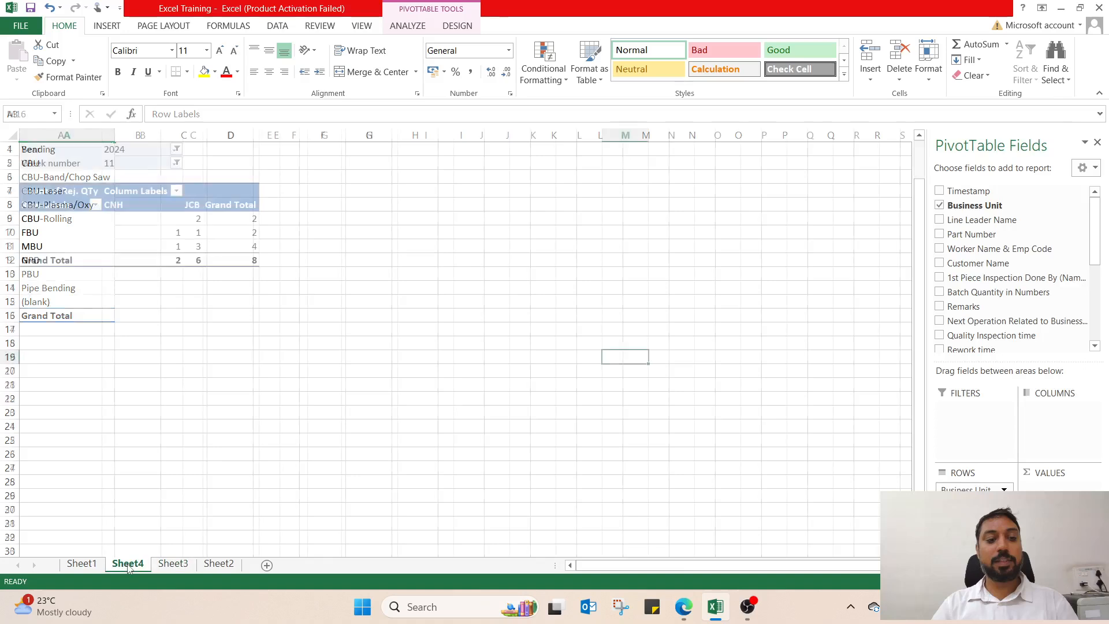
pyautogui.click(177, 163)
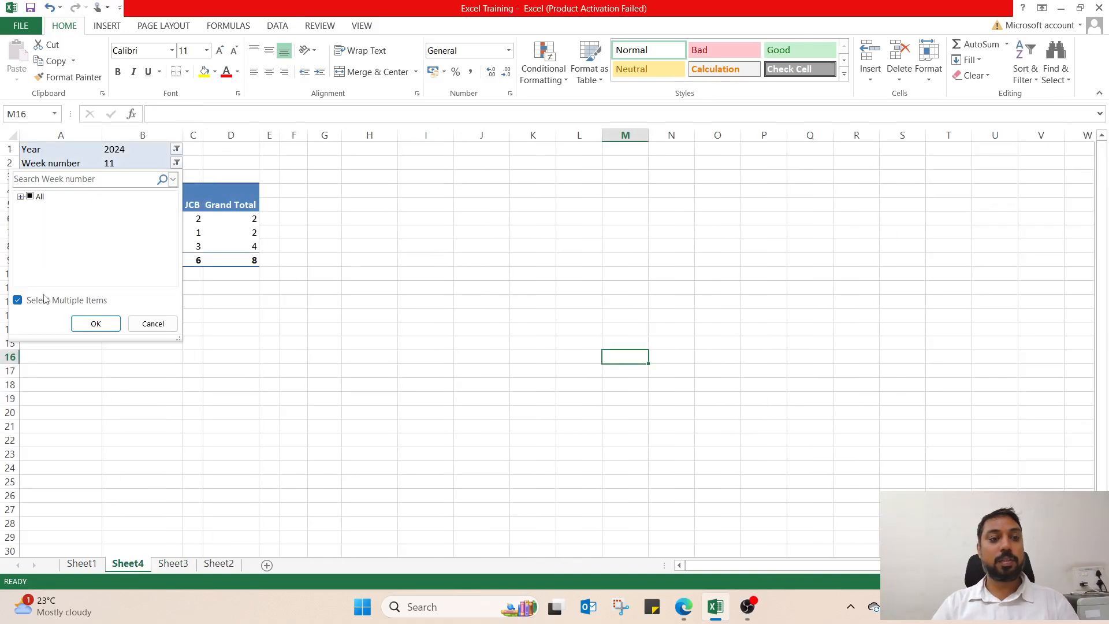
pyautogui.click(21, 197)
pyautogui.click(30, 197)
pyautogui.click(96, 324)
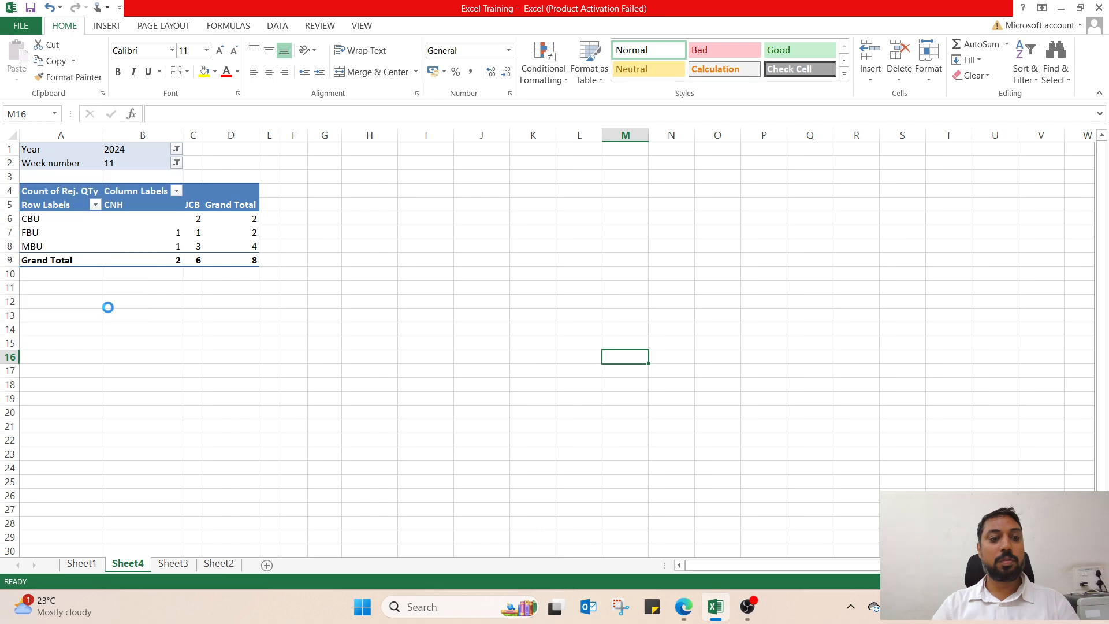
pyautogui.click(190, 149)
pyautogui.click(612, 211)
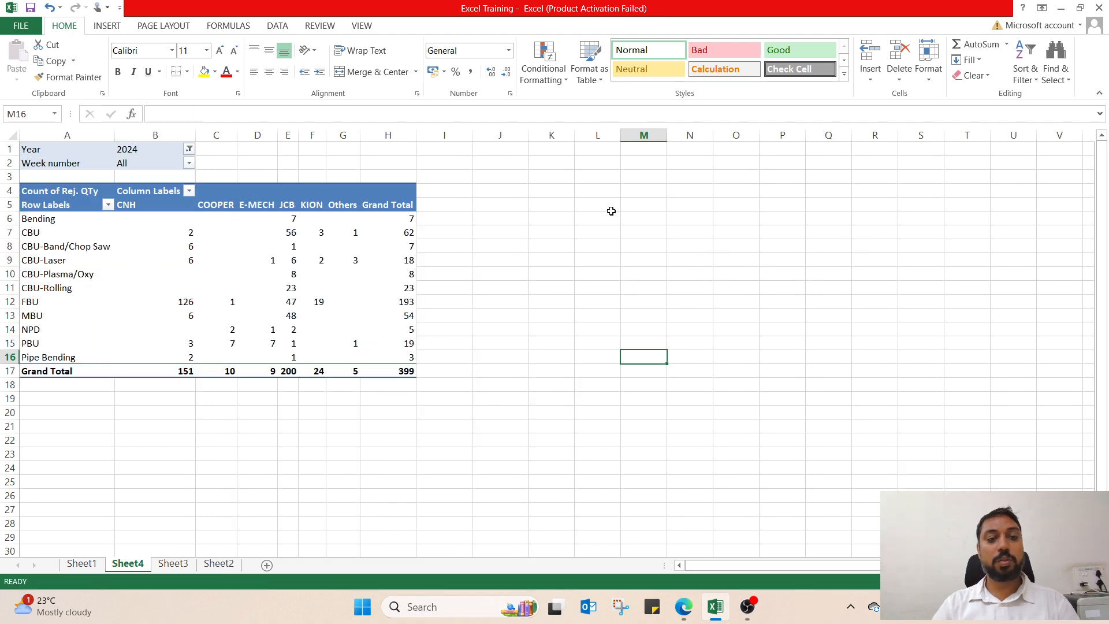
# Expand the Sheet4 PivotTable's Range fields and review the field list layout options, choosing Fields Section and Areas Section Stacked.
pyautogui.click(392, 418)
pyautogui.click(292, 275)
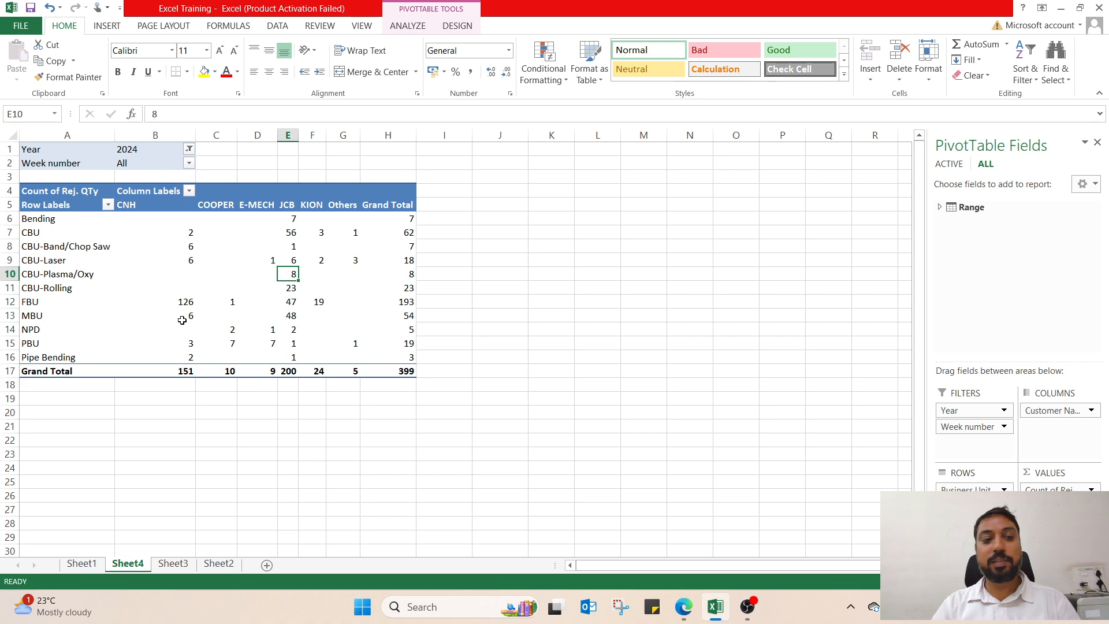
pyautogui.click(940, 207)
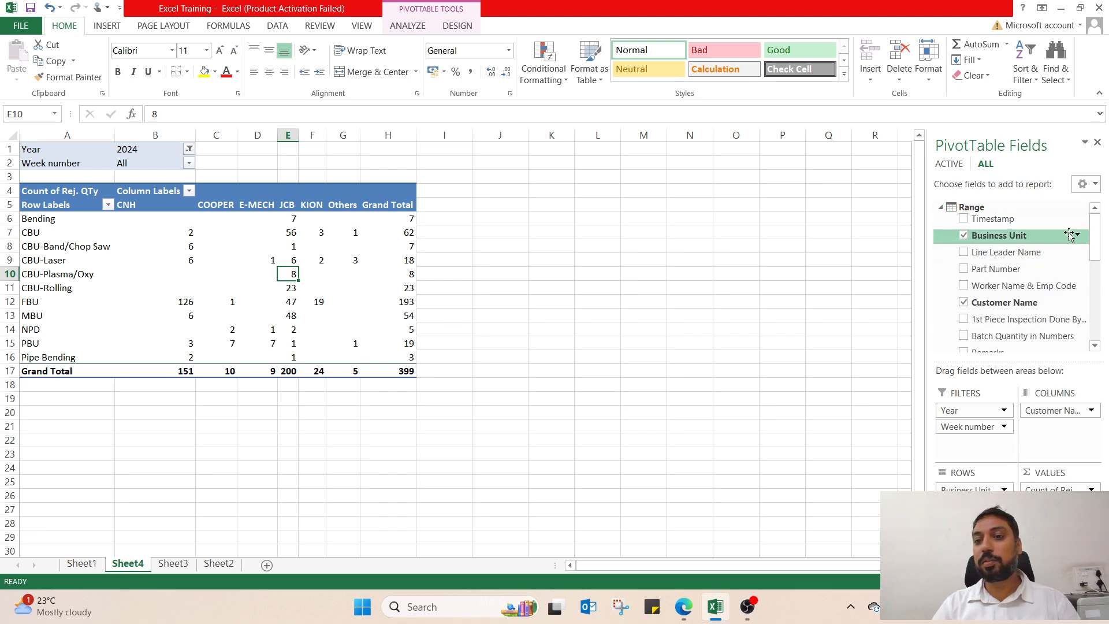
pyautogui.moveTo(1096, 250); pyautogui.dragTo(1095, 209)
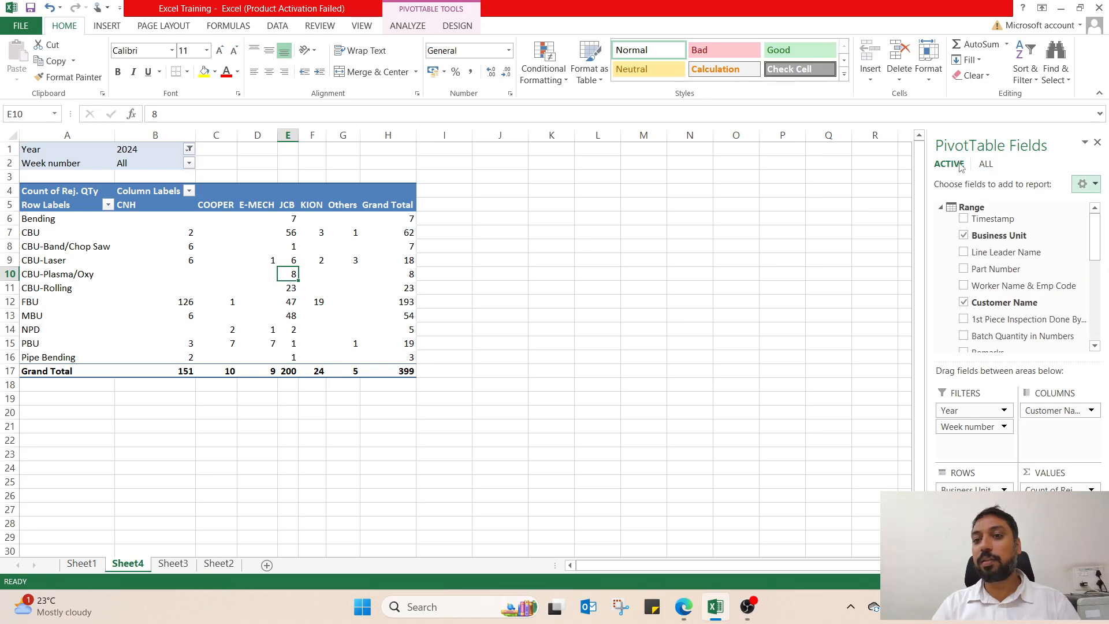
pyautogui.click(1086, 189)
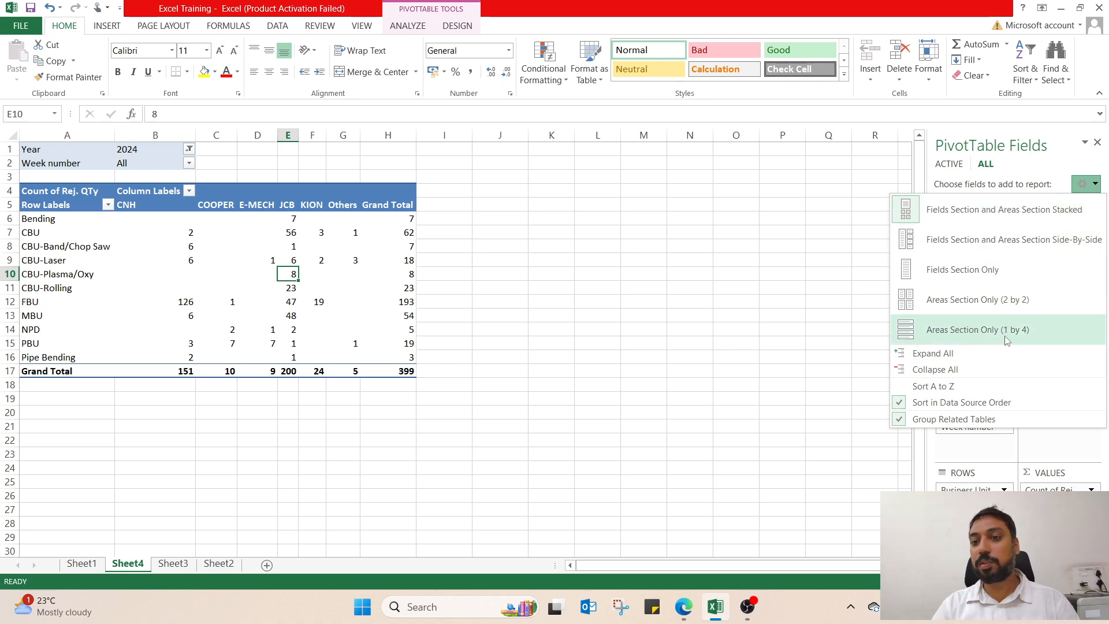
pyautogui.click(1008, 208)
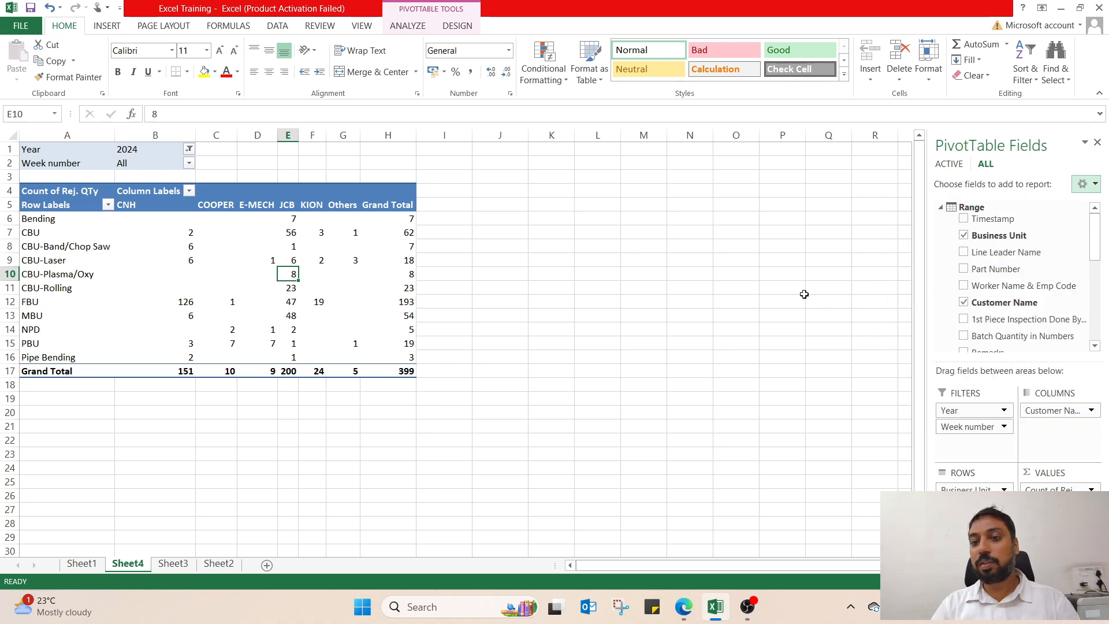
# Review the fields available and ticked in the Sheet4 PivotTable's field list, checking when the list shows for cells inside and outside the table.
pyautogui.click(809, 246)
pyautogui.click(601, 382)
pyautogui.click(347, 343)
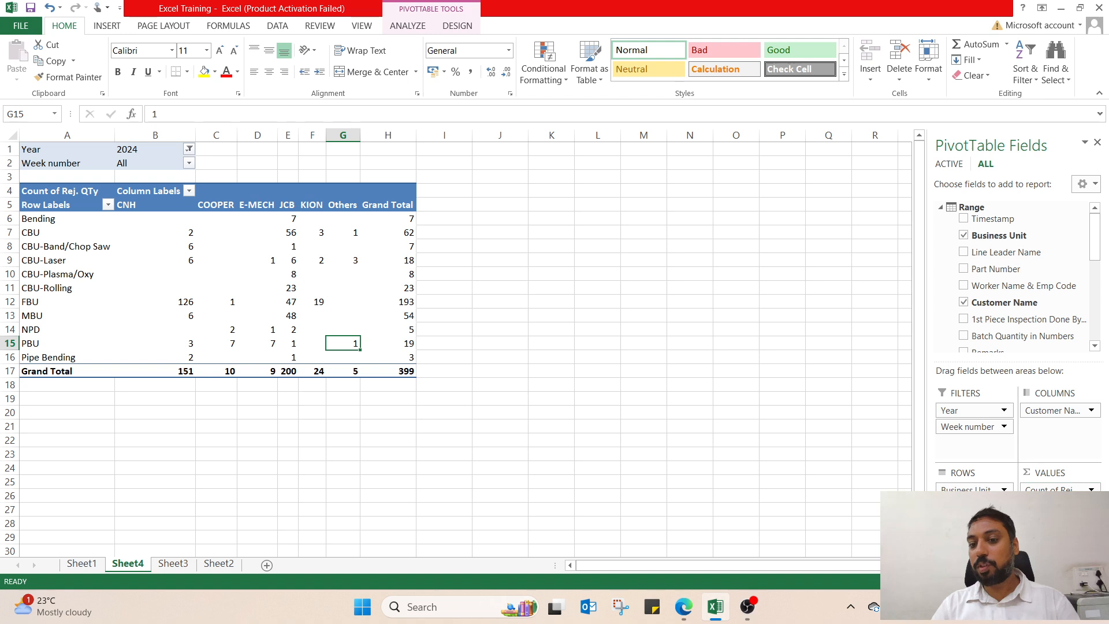
pyautogui.click(101, 302)
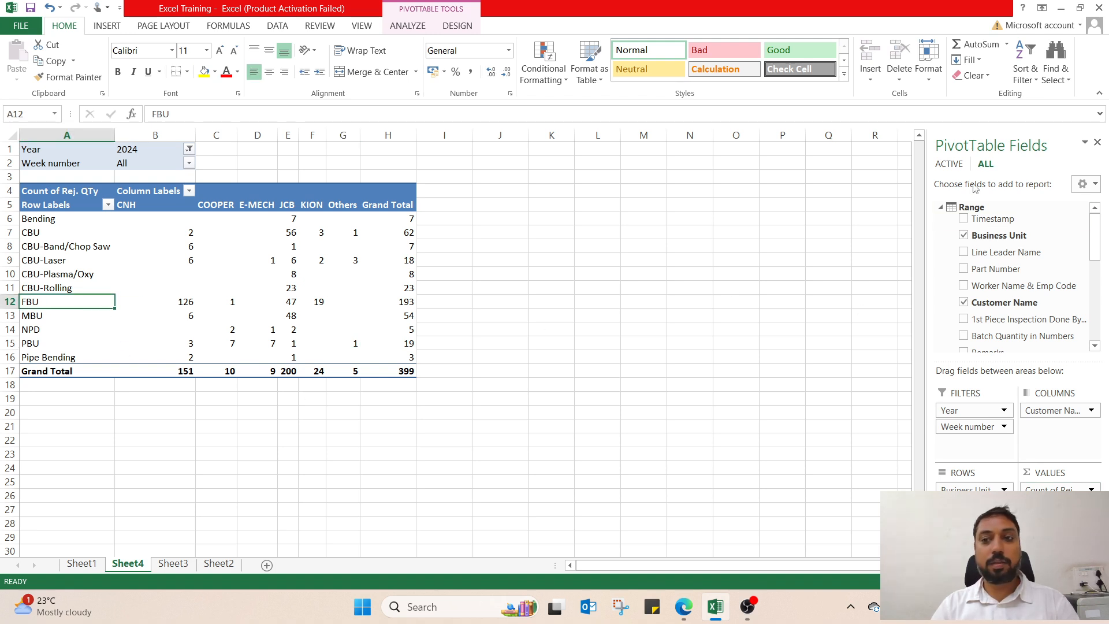
pyautogui.moveTo(1097, 231); pyautogui.dragTo(1096, 321)
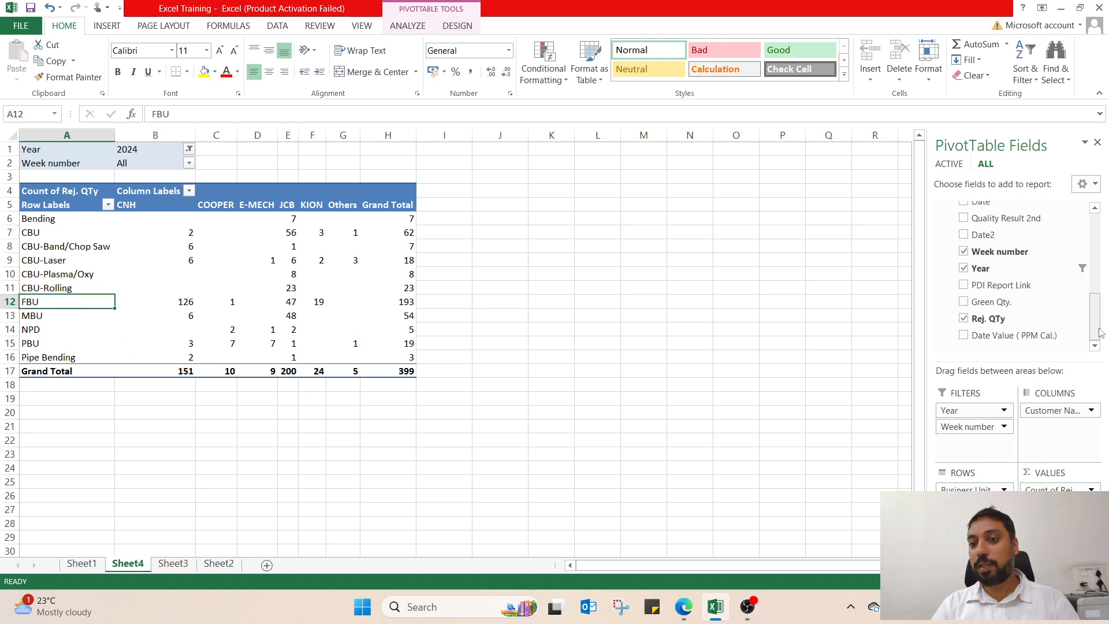
pyautogui.scroll(-3, 1051, 456)
pyautogui.scroll(3, 1052, 454)
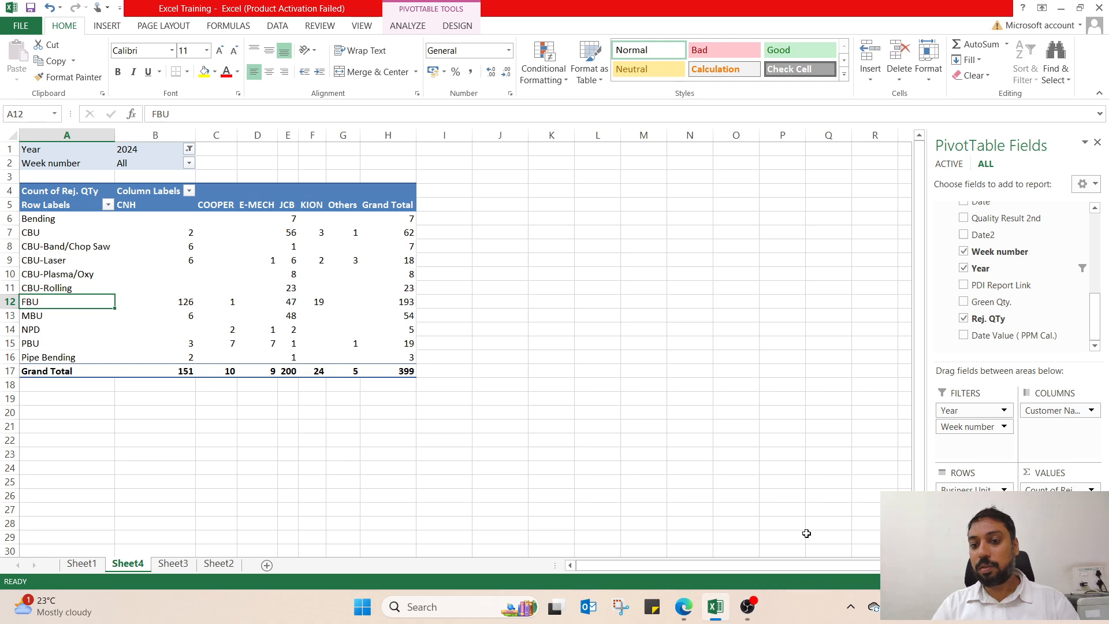
pyautogui.click(736, 357)
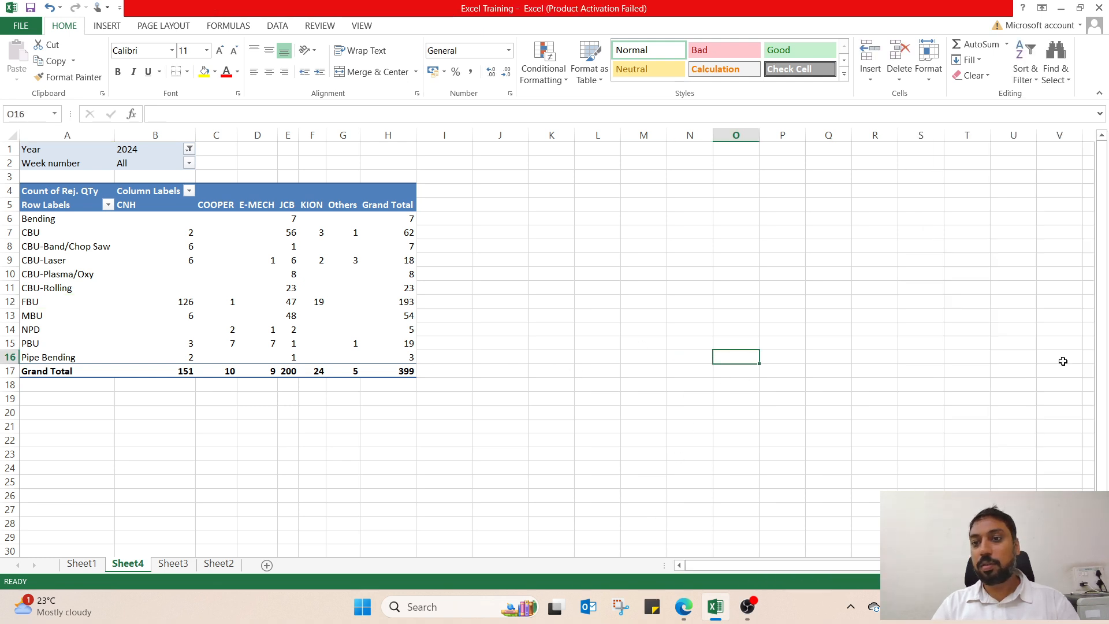
pyautogui.click(258, 274)
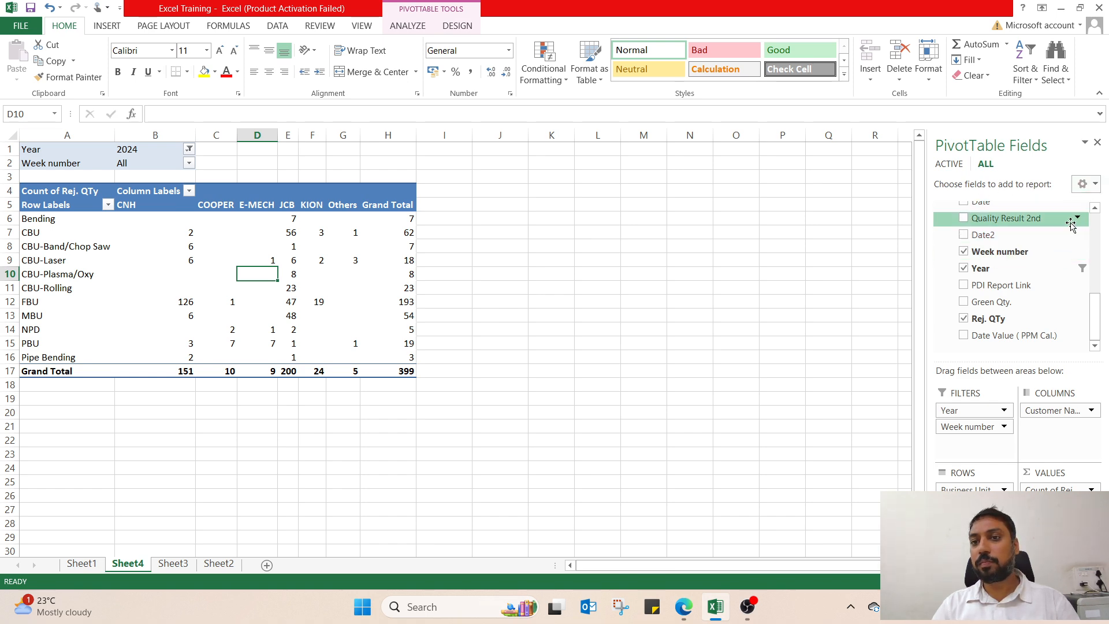
# Change the PivotTable field list layout to Fields Section and Areas Section Side-By-Side and review its other layout options.
pyautogui.click(1083, 185)
pyautogui.click(1014, 216)
pyautogui.click(1082, 184)
pyautogui.click(1034, 245)
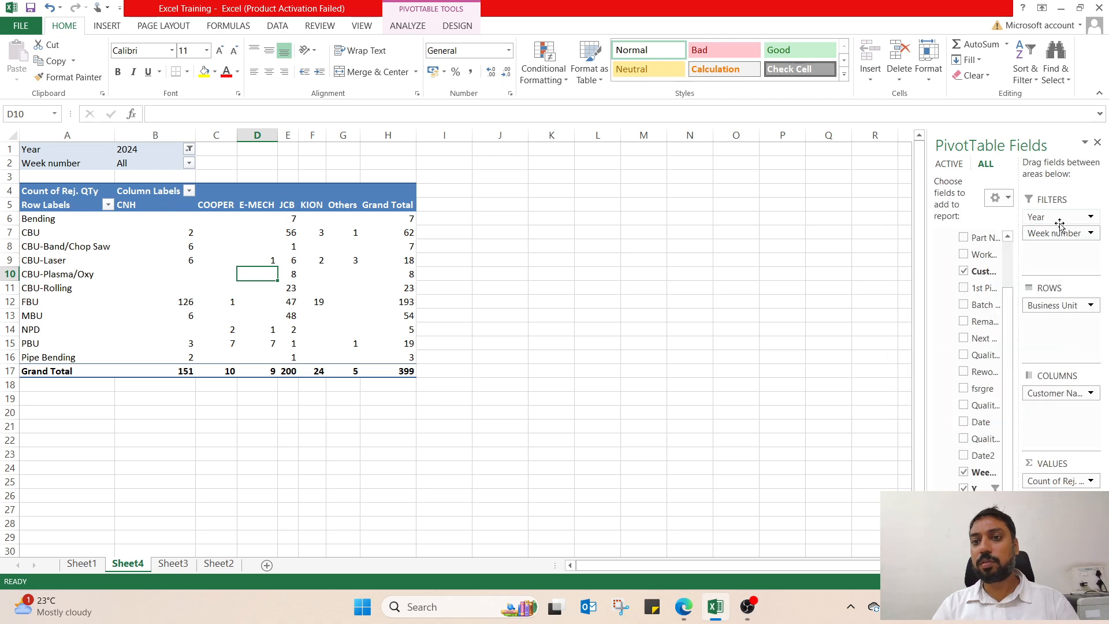
pyautogui.moveTo(1008, 334); pyautogui.dragTo(1103, 206)
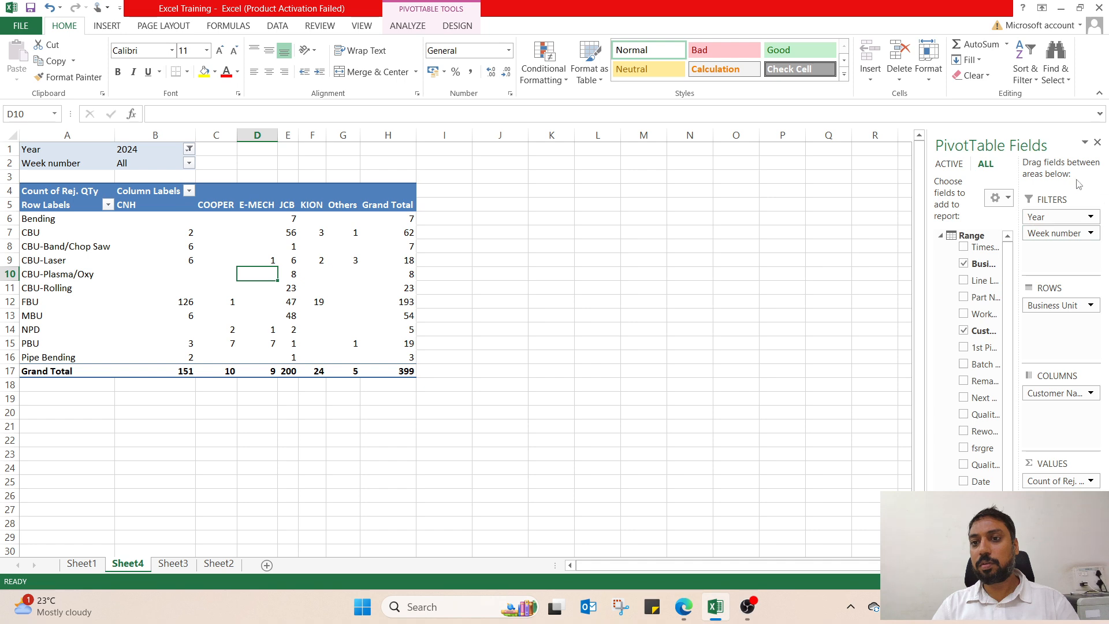
pyautogui.click(997, 197)
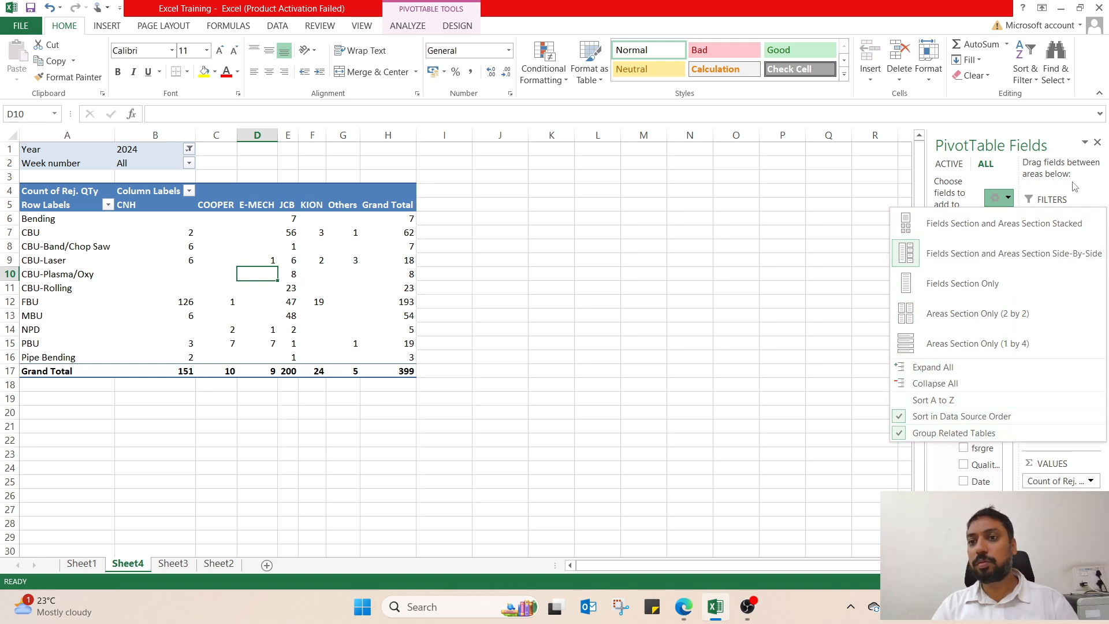
pyautogui.click(1071, 161)
pyautogui.click(692, 312)
pyautogui.click(260, 275)
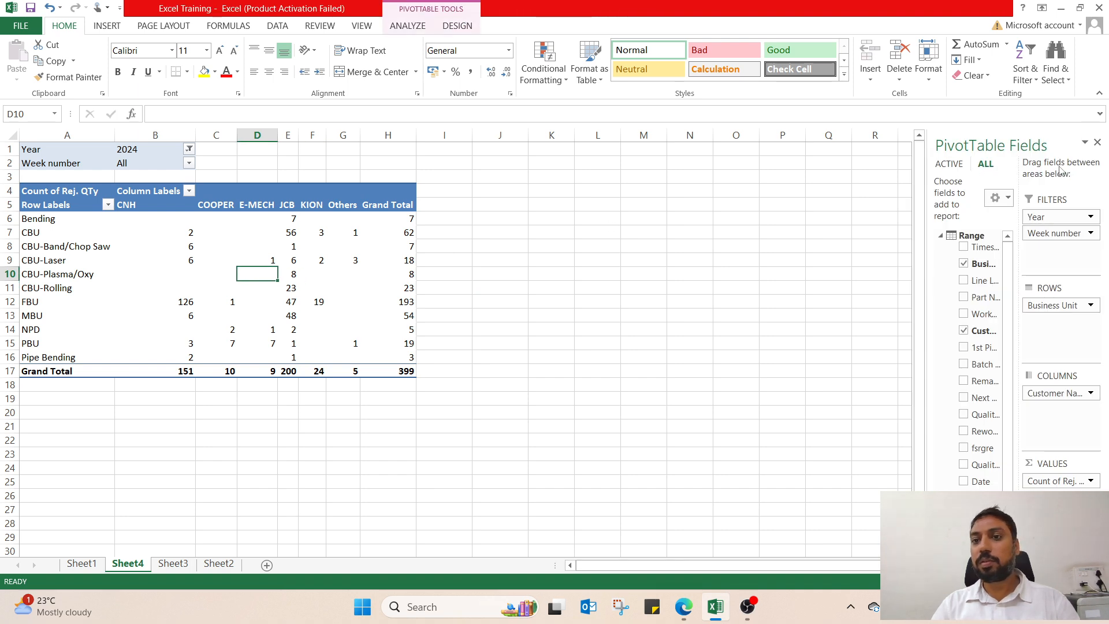
# Close the PivotTable field list and reselect a cell in the Sheet4 PivotTable.
pyautogui.click(1085, 142)
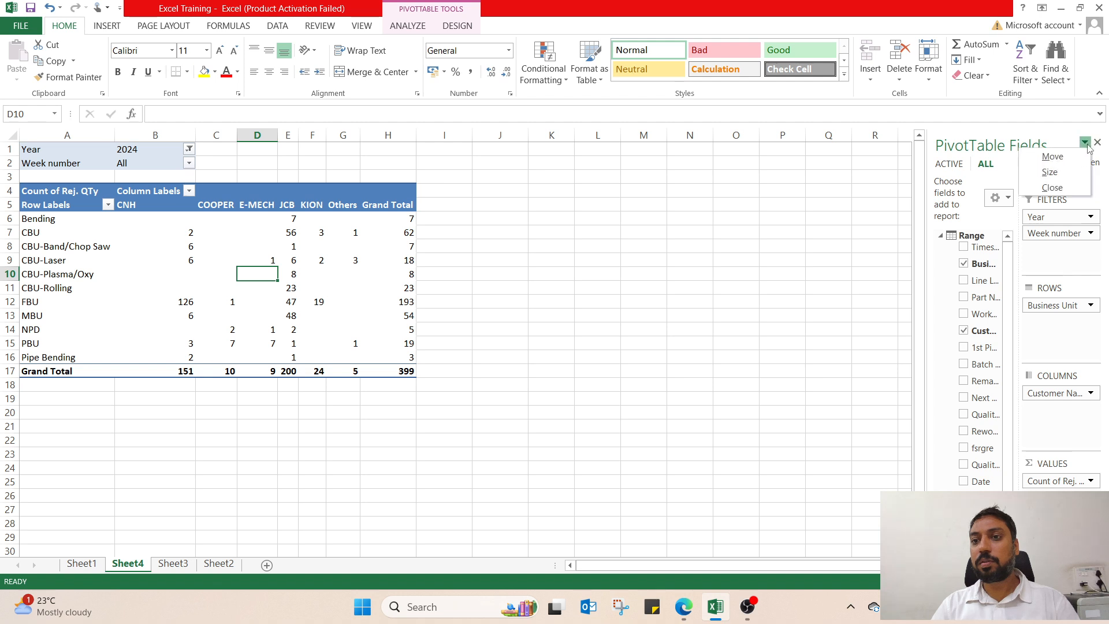
pyautogui.click(1067, 135)
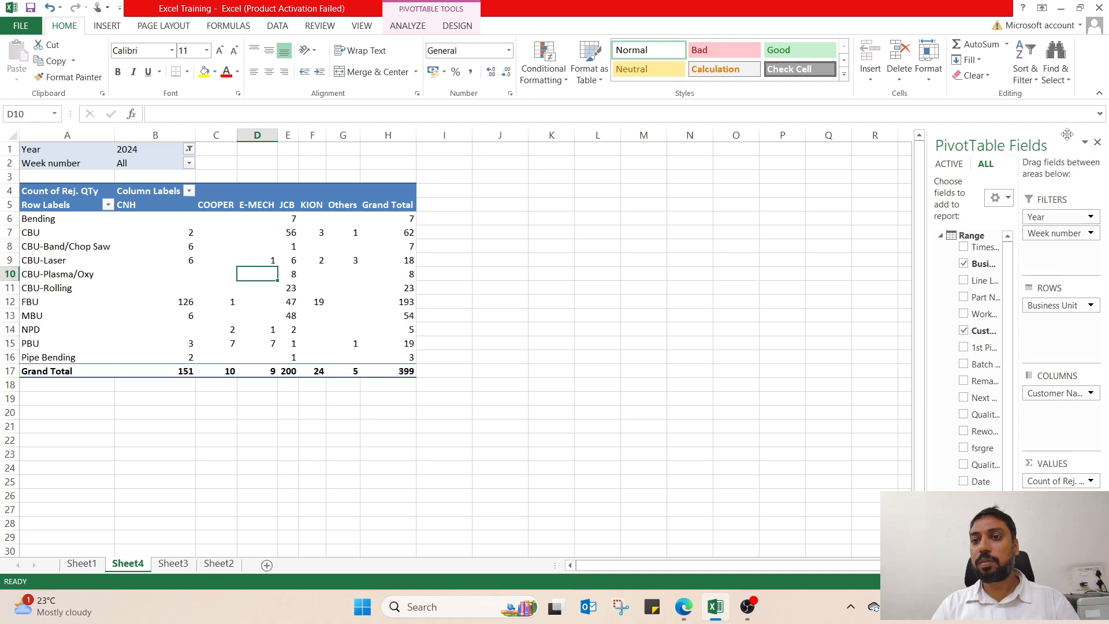
pyautogui.click(1097, 143)
pyautogui.click(636, 319)
pyautogui.click(190, 291)
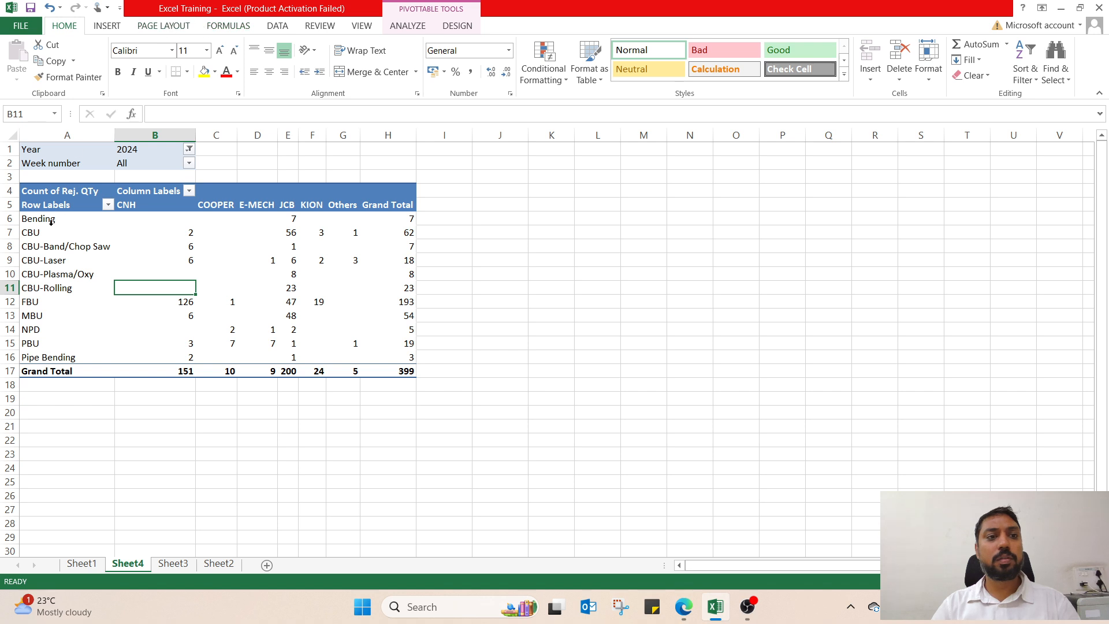
# Try to show the detail records behind the empty FBU cell under E-MECH in the Sheet4 PivotTable.
pyautogui.click(53, 263)
pyautogui.click(81, 325)
pyautogui.click(265, 303)
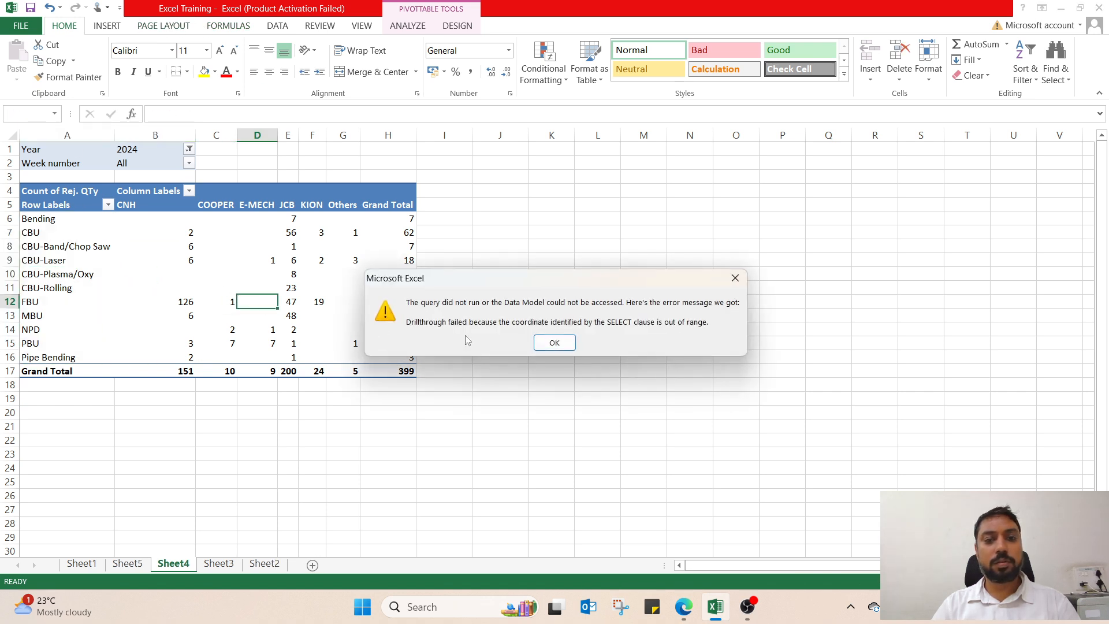
pyautogui.click(549, 347)
# Refresh the Sheet4 PivotTable from its CBU-Laser row label.
pyautogui.click(60, 245)
pyautogui.press('Return')
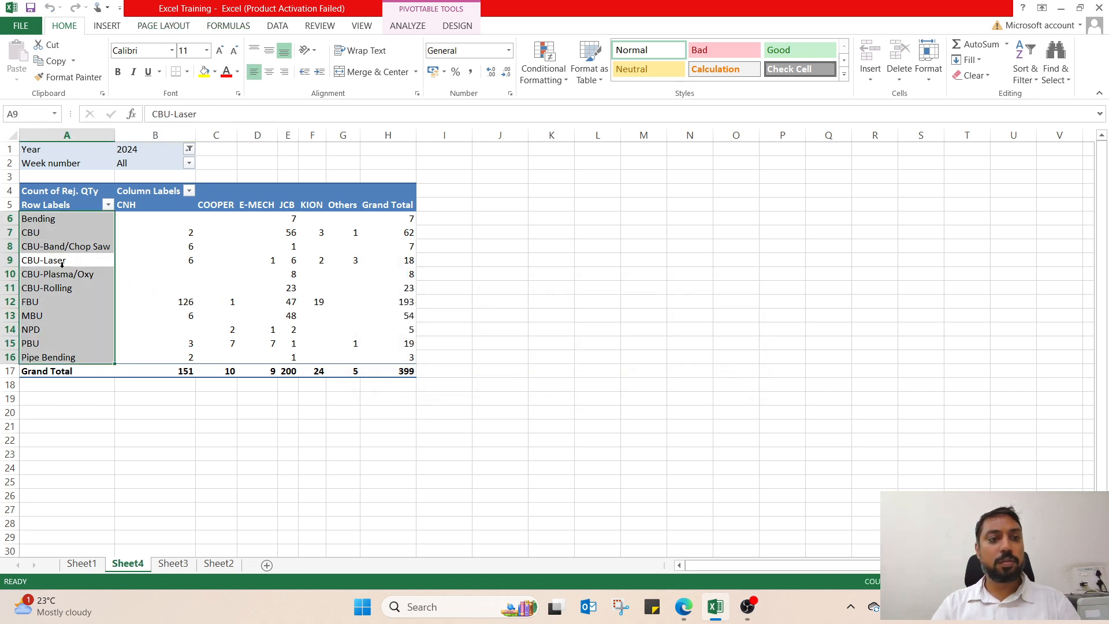
pyautogui.click(65, 253)
pyautogui.click(75, 264)
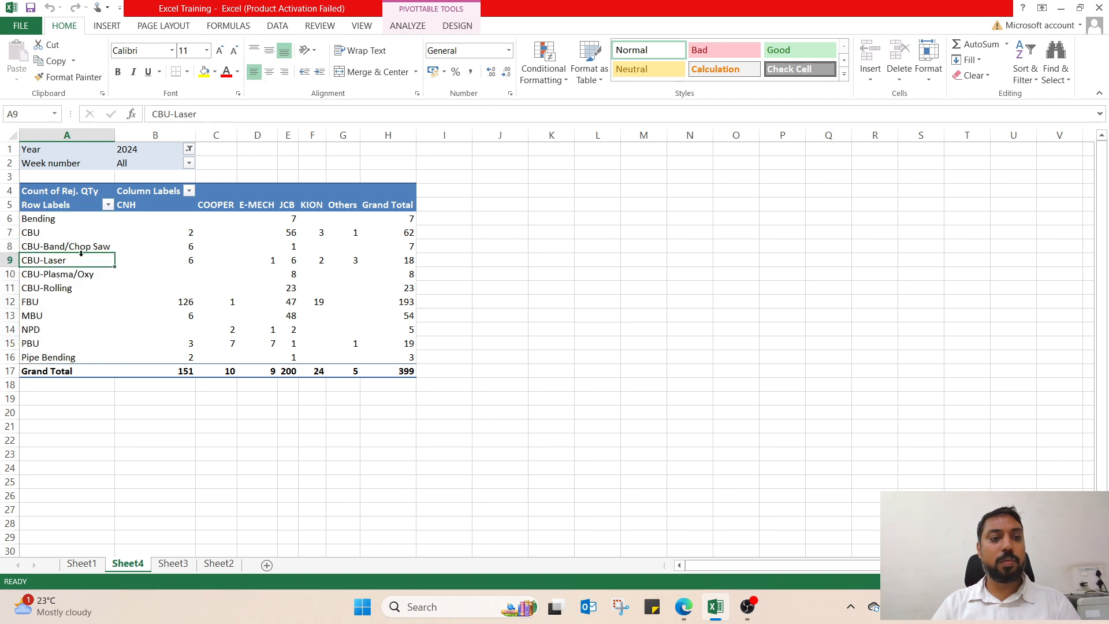
pyautogui.rightClick(80, 253)
pyautogui.click(129, 296)
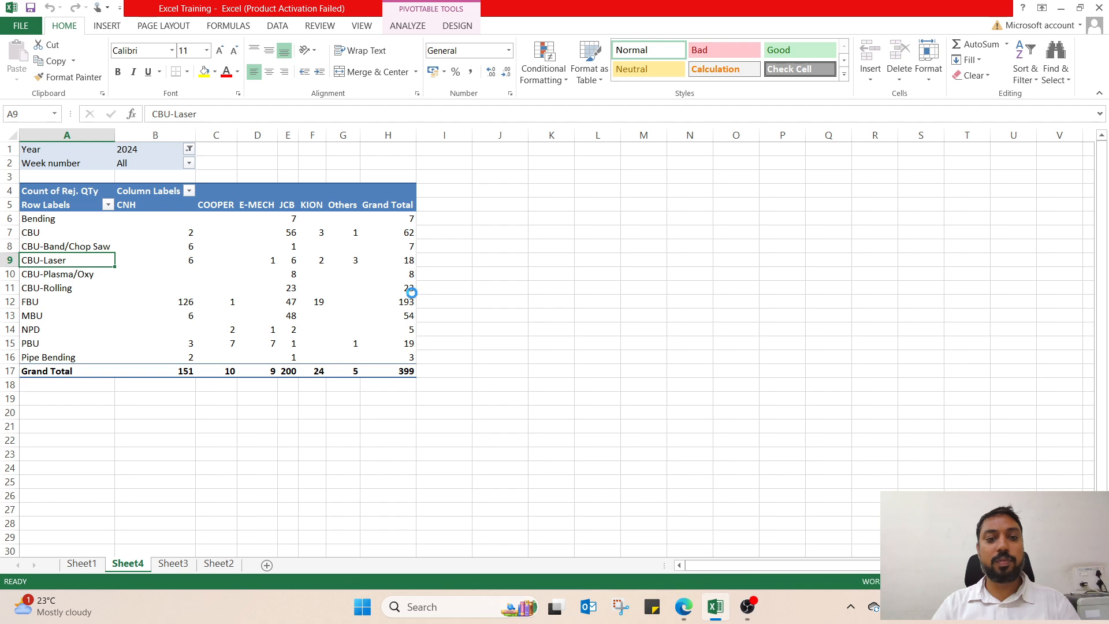
pyautogui.click(174, 563)
pyautogui.click(127, 564)
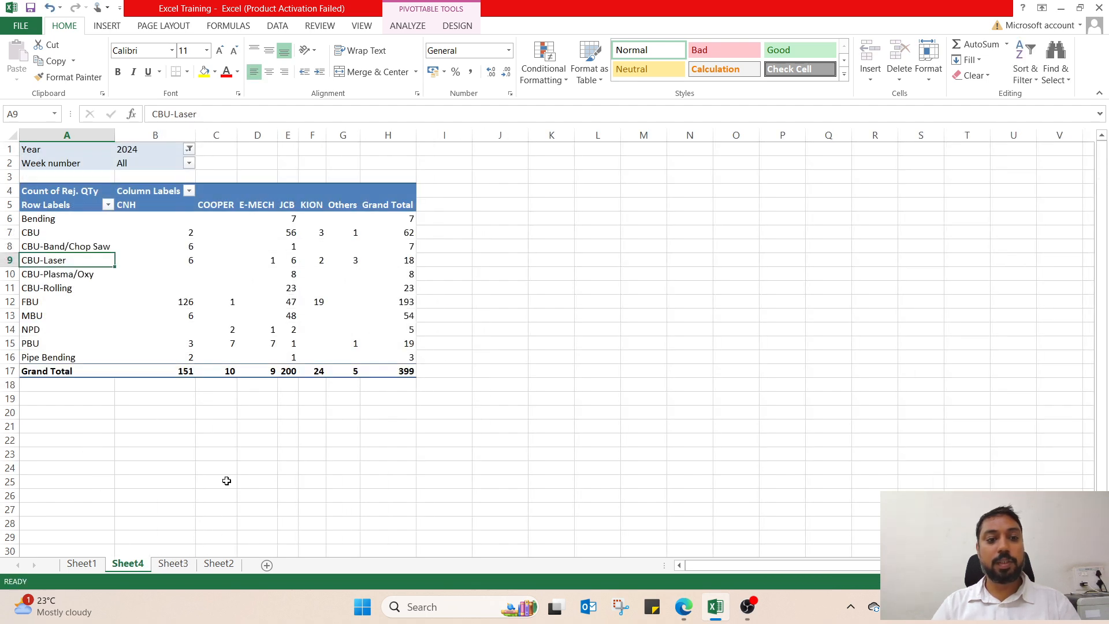
# On Sheet2, set the first Rej. QTY value, cell V3, to 50.
pyautogui.click(219, 564)
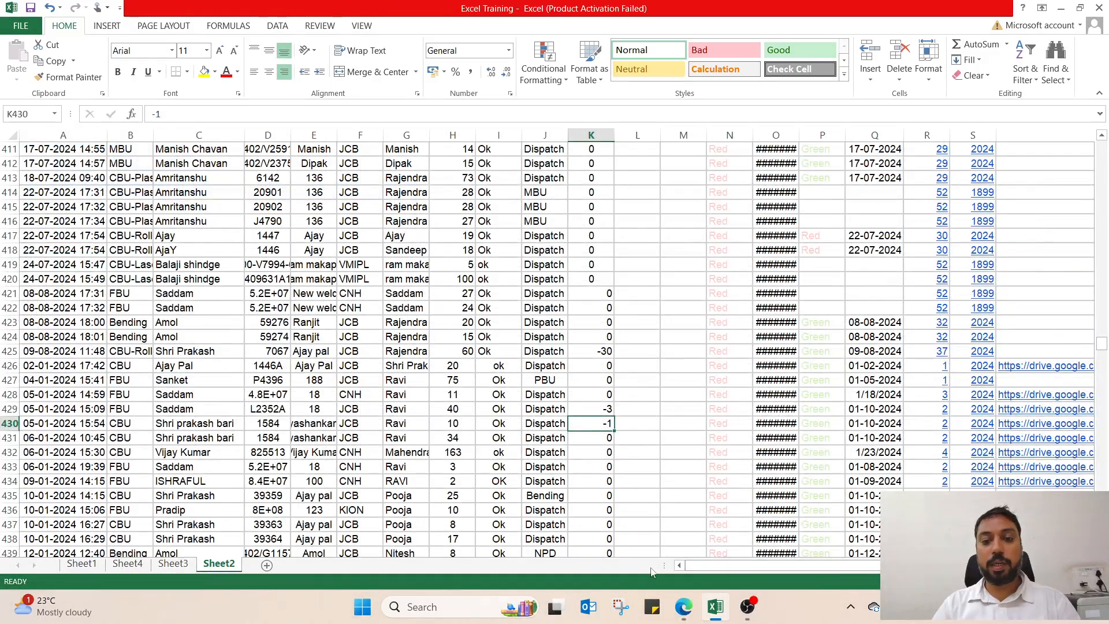
pyautogui.moveTo(690, 567); pyautogui.dragTo(702, 567)
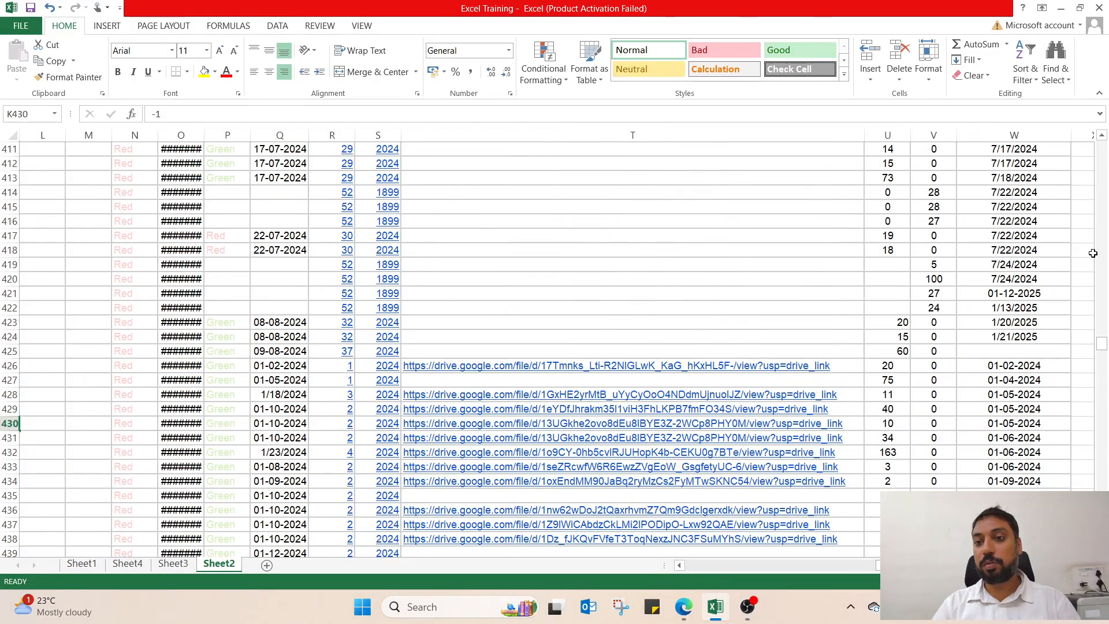
pyautogui.moveTo(1101, 345); pyautogui.dragTo(1102, 143)
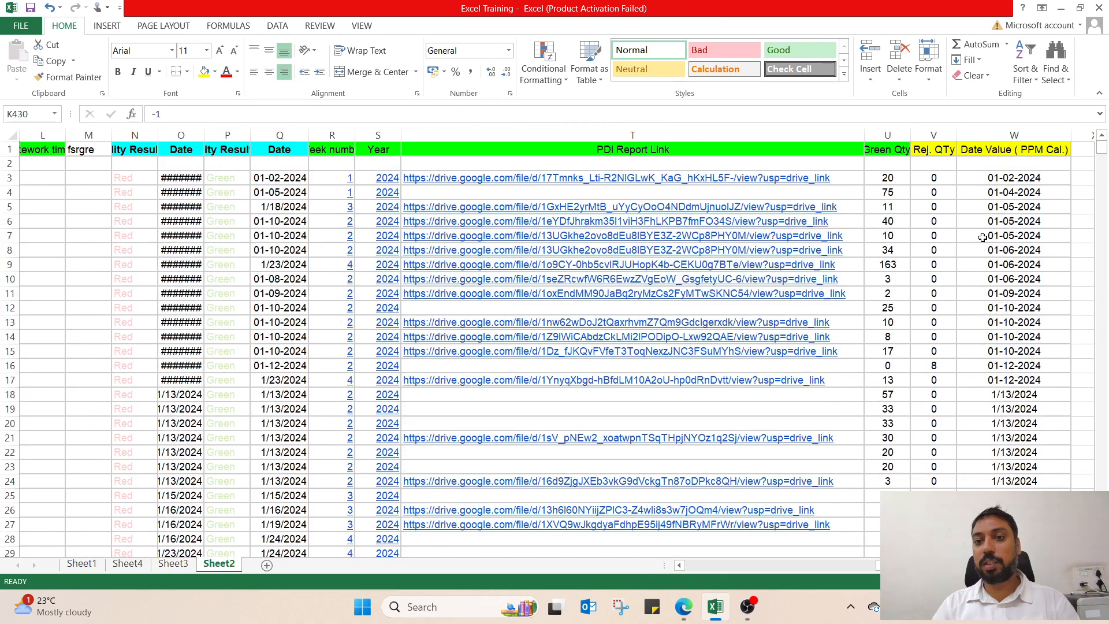
pyautogui.moveTo(934, 180); pyautogui.dragTo(936, 430)
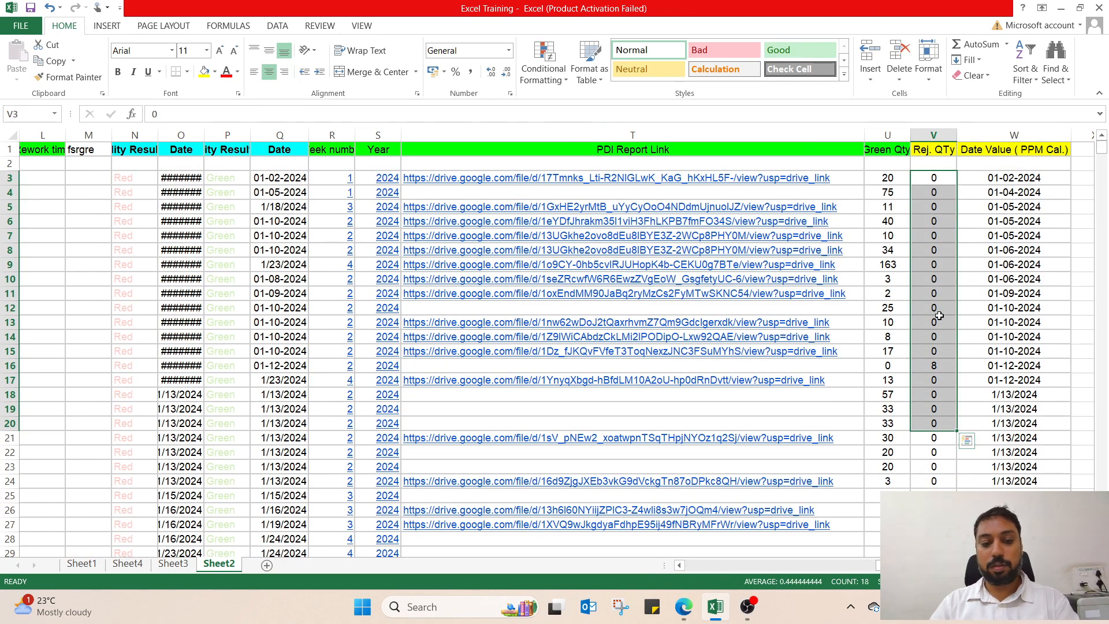
pyautogui.click(946, 179)
pyautogui.write('50')
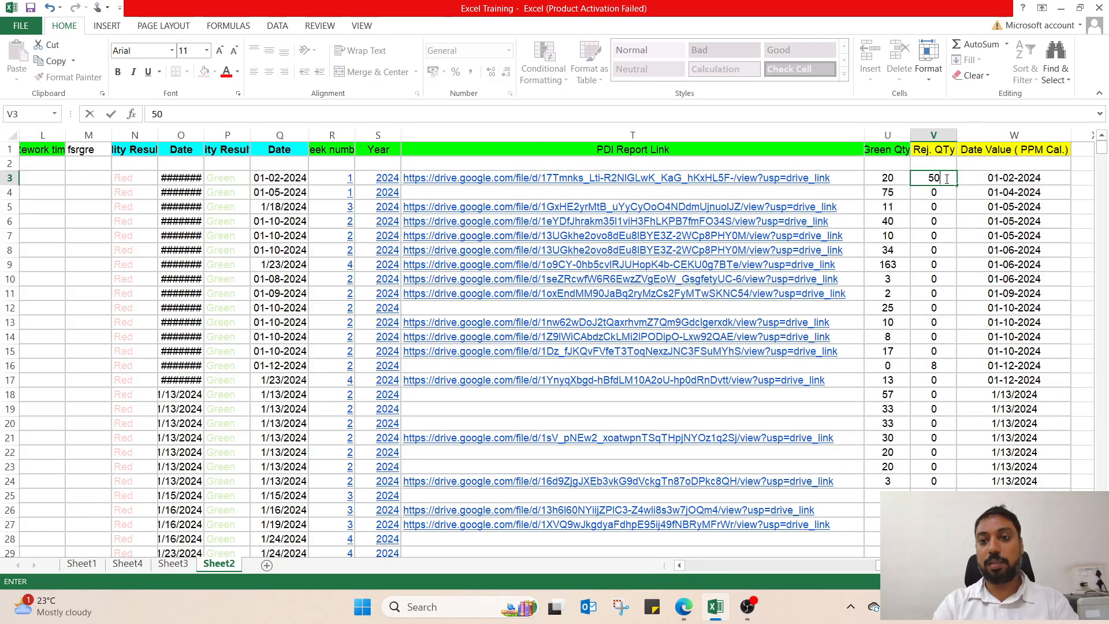
pyautogui.press('Return')
# Copy the 50 in V3 down the Rej. QTY column to beyond row 24.
pyautogui.press('Up')
pyautogui.hotkey('ctrl', 'c')
pyautogui.hotkey('shift', 'Down')
pyautogui.hotkey('shift', 'Down')
pyautogui.hotkey('shift', 'Down')
pyautogui.hotkey('shift', 'Down')
pyautogui.hotkey('shift', 'Down')
pyautogui.hotkey('shift', 'Down')
pyautogui.hotkey('shift', 'Down')
pyautogui.hotkey('shift', 'Down')
pyautogui.hotkey('shift', 'Down')
pyautogui.hotkey('shift', 'Down')
pyautogui.hotkey('shift', 'Down')
pyautogui.hotkey('shift', 'Down')
pyautogui.hotkey('shift', 'Down')
pyautogui.hotkey('shift', 'Down')
pyautogui.hotkey('shift', 'Down')
pyautogui.hotkey('shift', 'Down')
pyautogui.hotkey('shift', 'Down')
pyautogui.hotkey('shift', 'Down')
pyautogui.hotkey('shift', 'Down')
pyautogui.hotkey('shift', 'Down')
pyautogui.hotkey('shift', 'Down')
pyautogui.hotkey('shift', 'Down')
pyautogui.hotkey('shift', 'Down')
pyautogui.hotkey('shift', 'Down')
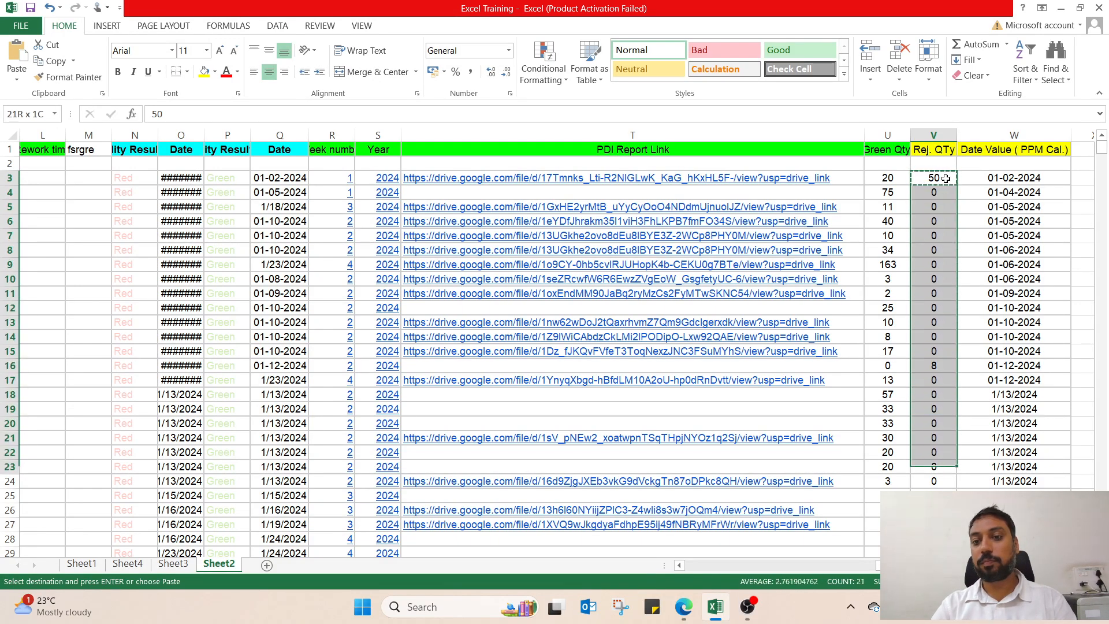
pyautogui.hotkey('ctrl', 'v')
pyautogui.click(934, 308)
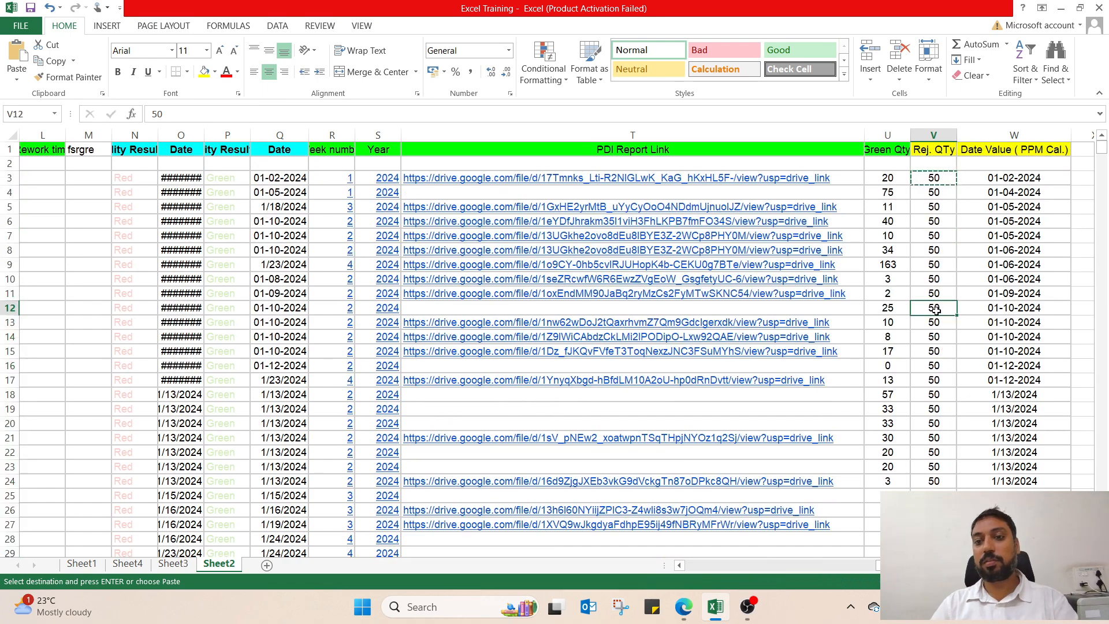
pyautogui.press('Escape')
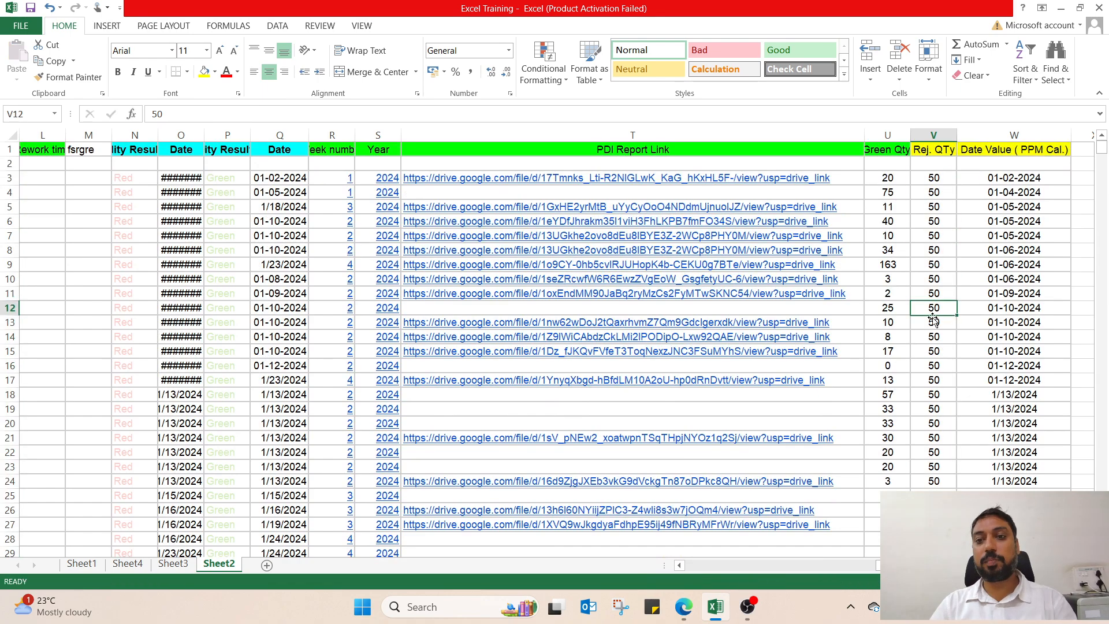
# Return to Sheet4 and refresh the PivotTable against the edited Rej. QTY values.
pyautogui.click(171, 565)
pyautogui.click(137, 565)
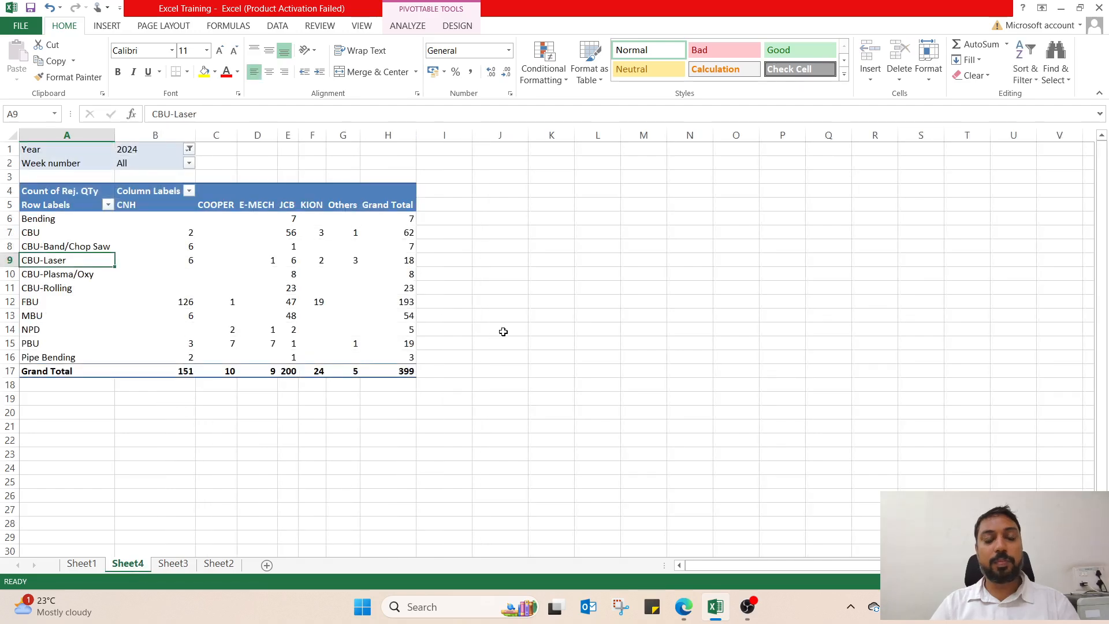
pyautogui.click(293, 263)
pyautogui.rightClick(295, 265)
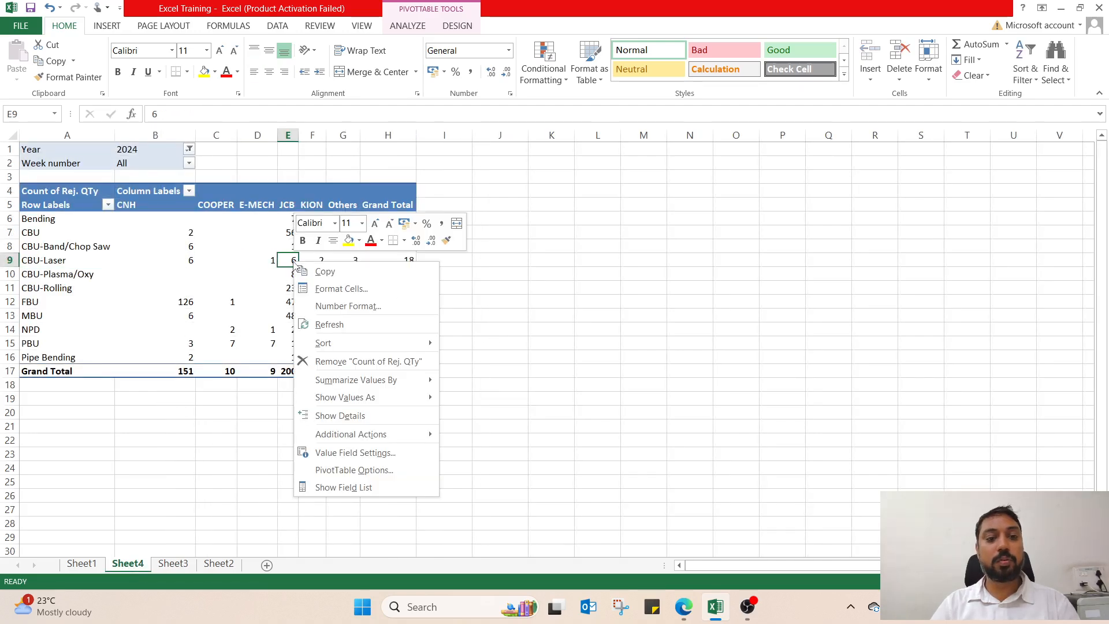
pyautogui.click(319, 327)
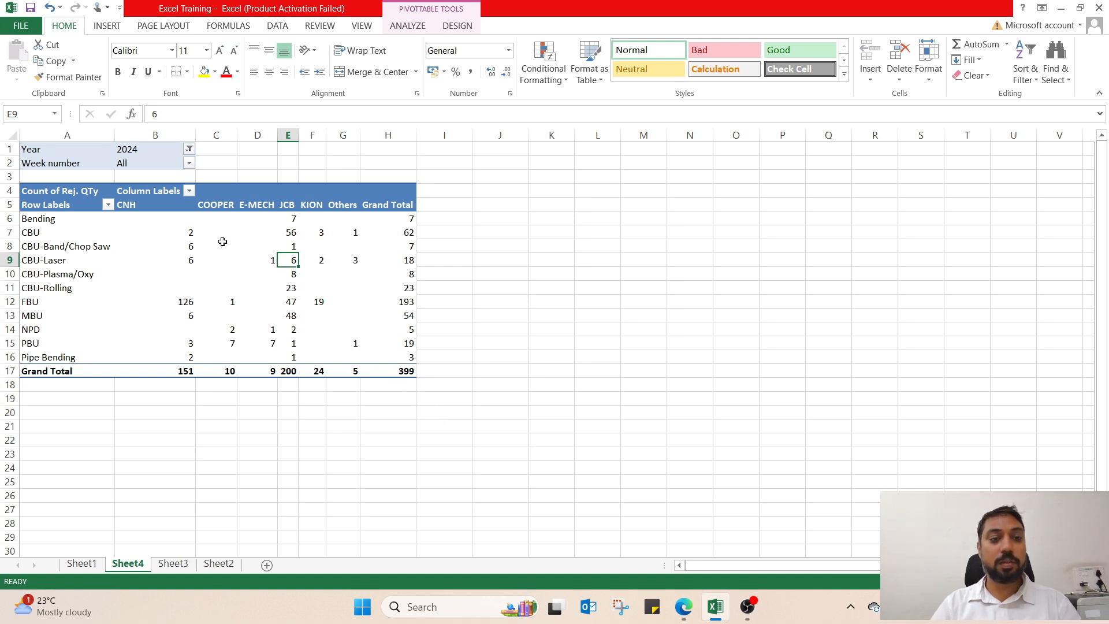
# Check the refreshed PivotTable's business unit rows and customer counts for changes.
pyautogui.click(44, 284)
pyautogui.click(75, 250)
pyautogui.click(202, 259)
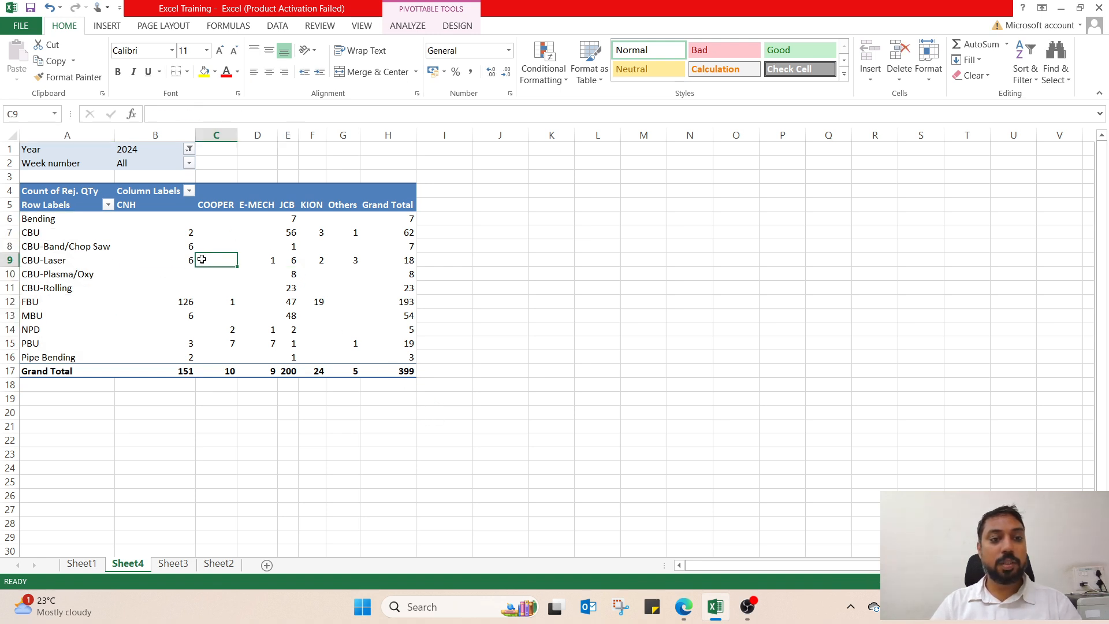
pyautogui.click(93, 231)
pyautogui.click(54, 246)
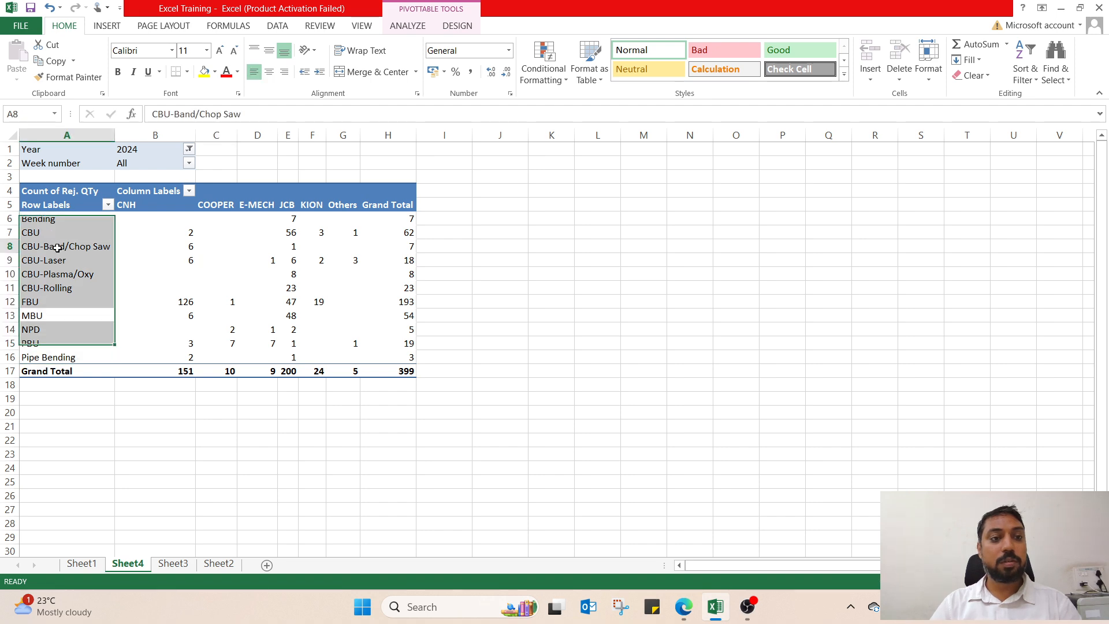
pyautogui.click(76, 218)
pyautogui.click(213, 233)
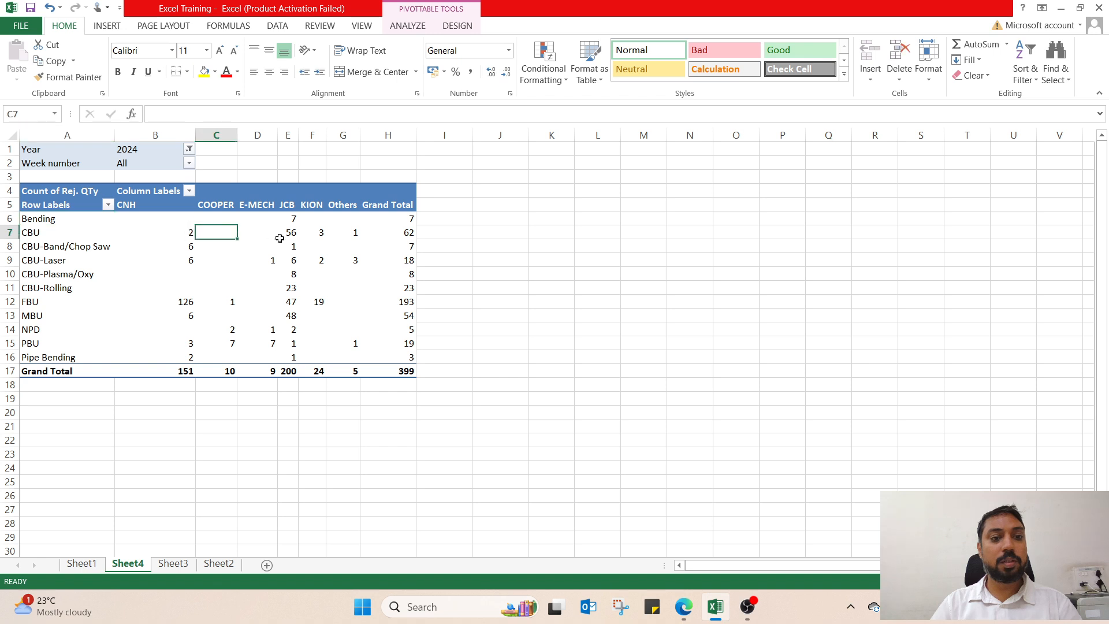
pyautogui.click(289, 233)
# Try to drill down into the FBU row label, and extract the source records behind the CBU-Plasma/Oxy grand total to a new sheet.
pyautogui.doubleClick(78, 302)
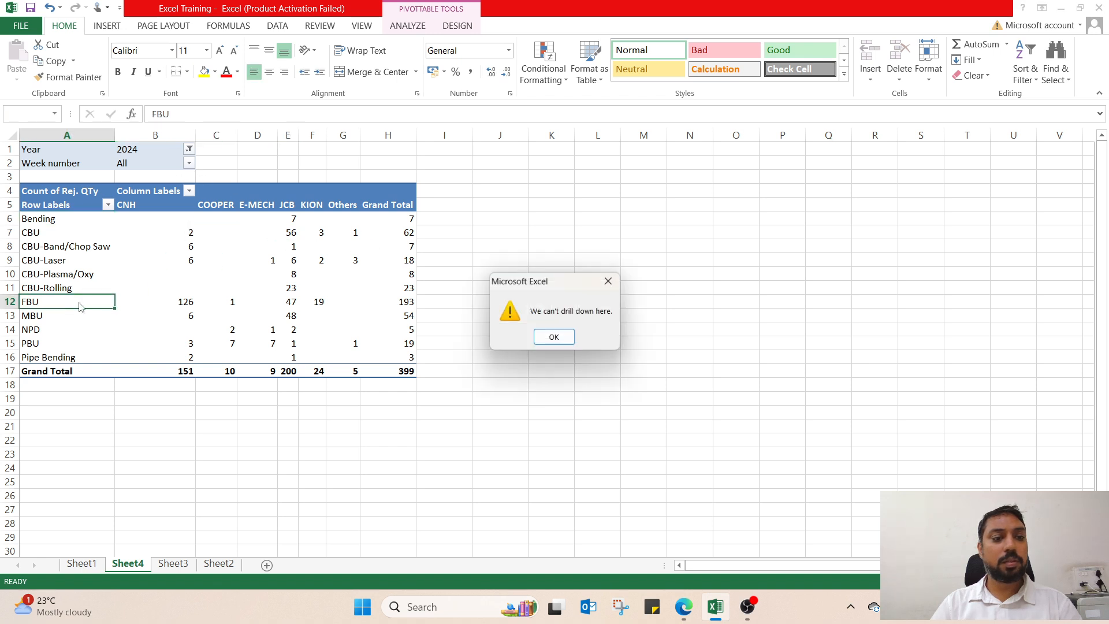
pyautogui.click(555, 338)
pyautogui.click(389, 273)
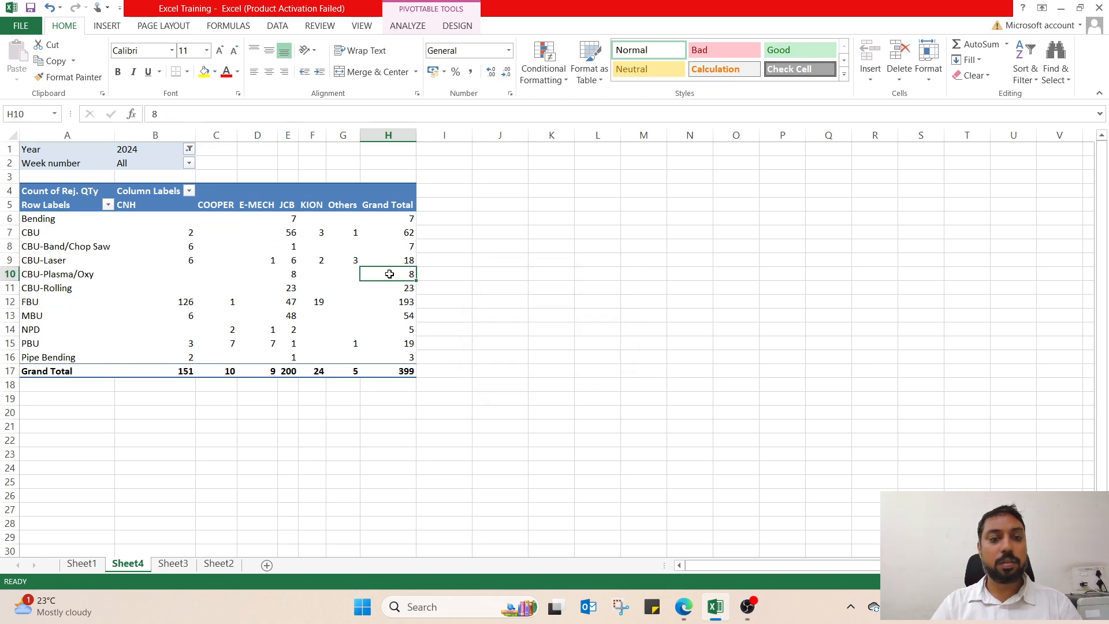
pyautogui.doubleClick(389, 274)
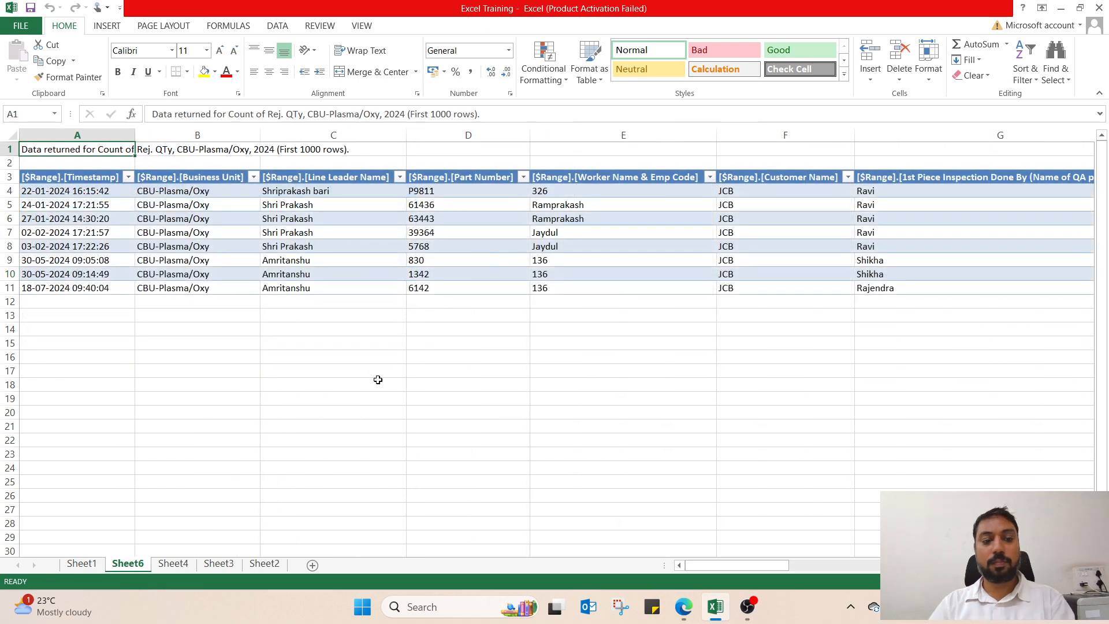
# Return to Sheet4 and try to drill down into the PivotTable's Grand Total row label.
pyautogui.hotkey('alt', 'Tab')
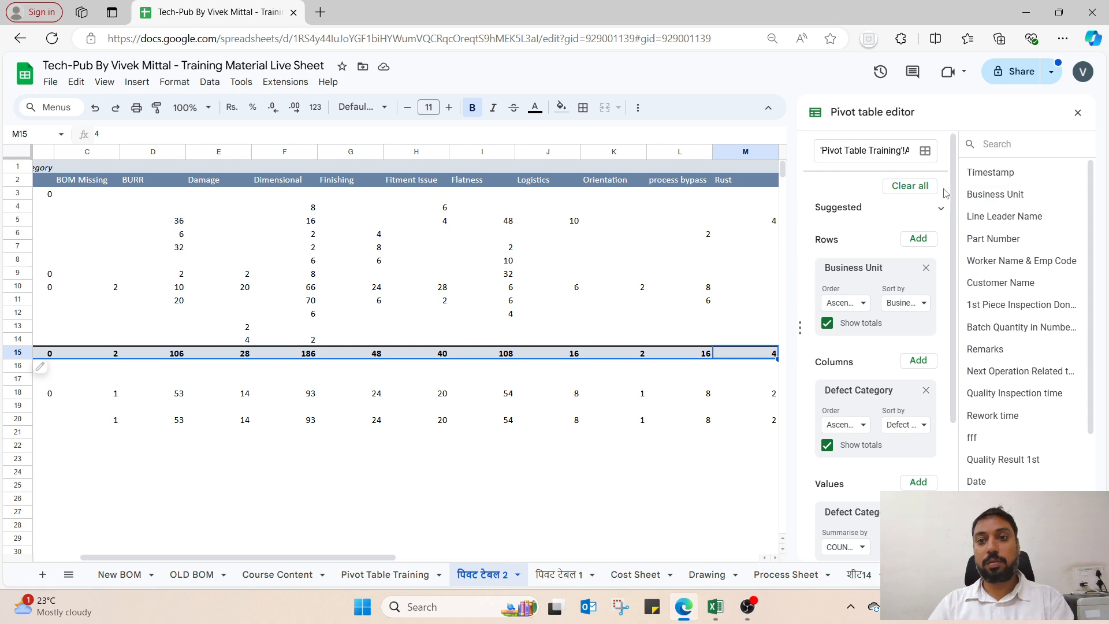
pyautogui.hotkey('alt', 'Tab')
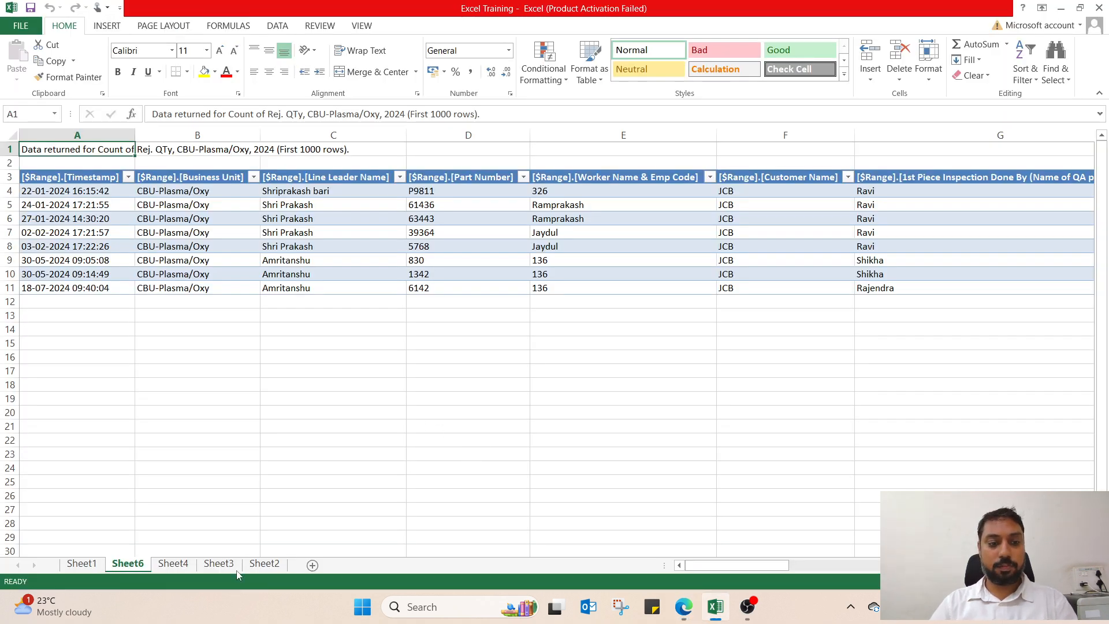
pyautogui.click(173, 563)
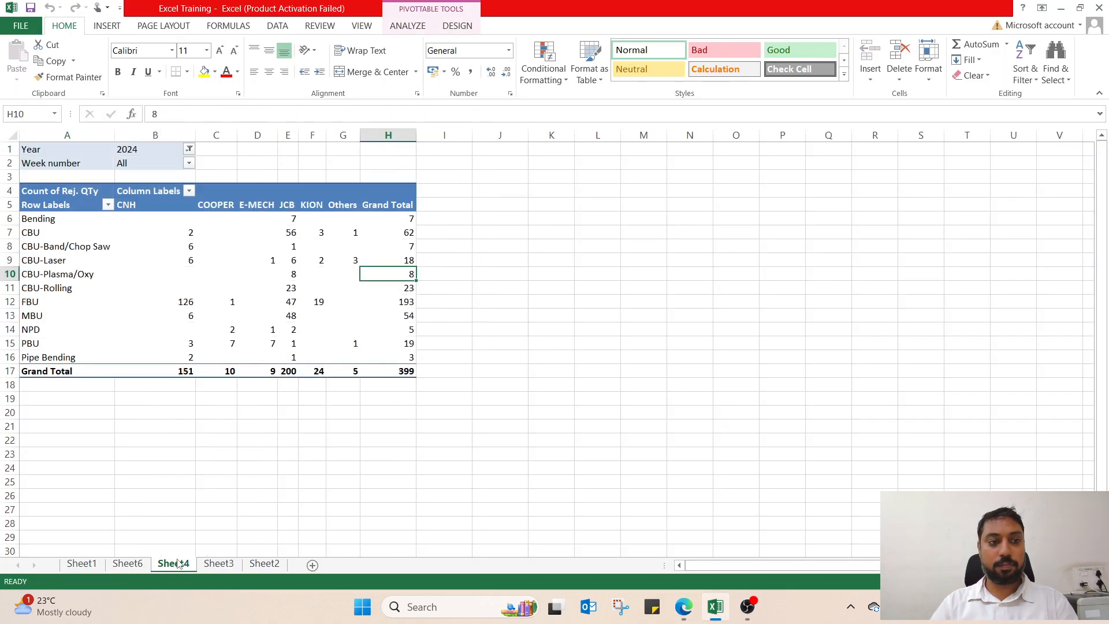
pyautogui.click(90, 317)
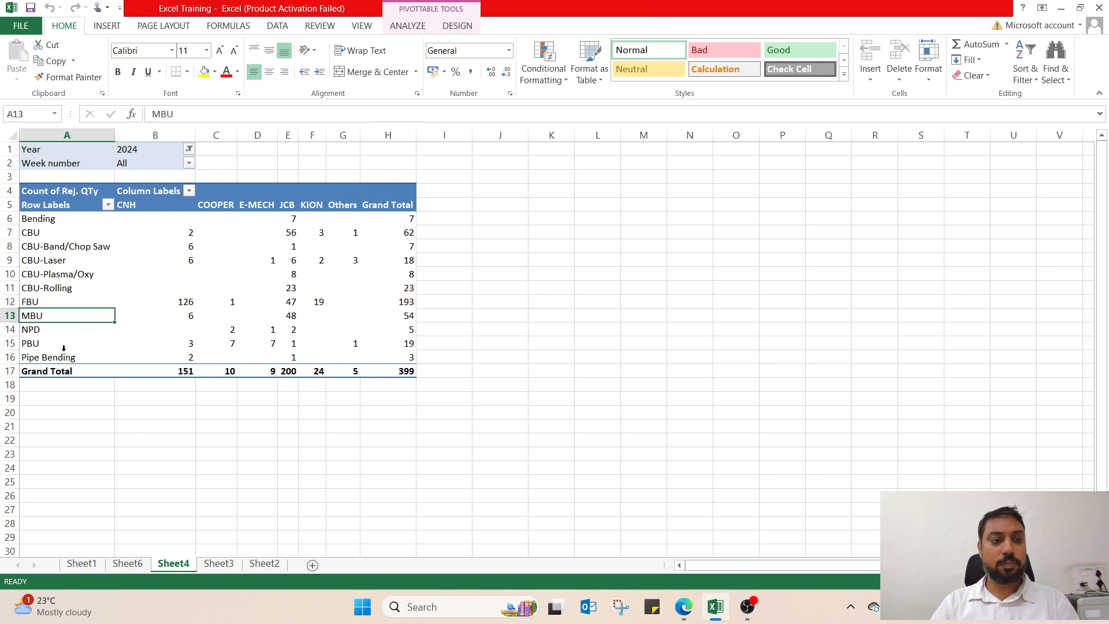
pyautogui.click(42, 371)
pyautogui.doubleClick(58, 370)
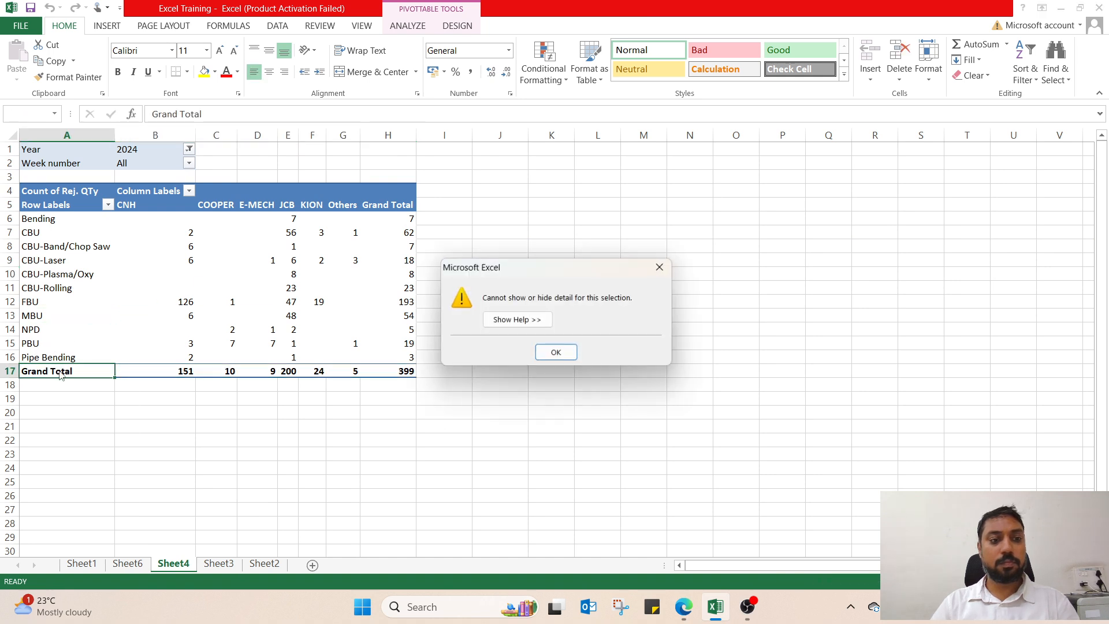
pyautogui.click(555, 350)
pyautogui.click(165, 215)
pyautogui.click(216, 163)
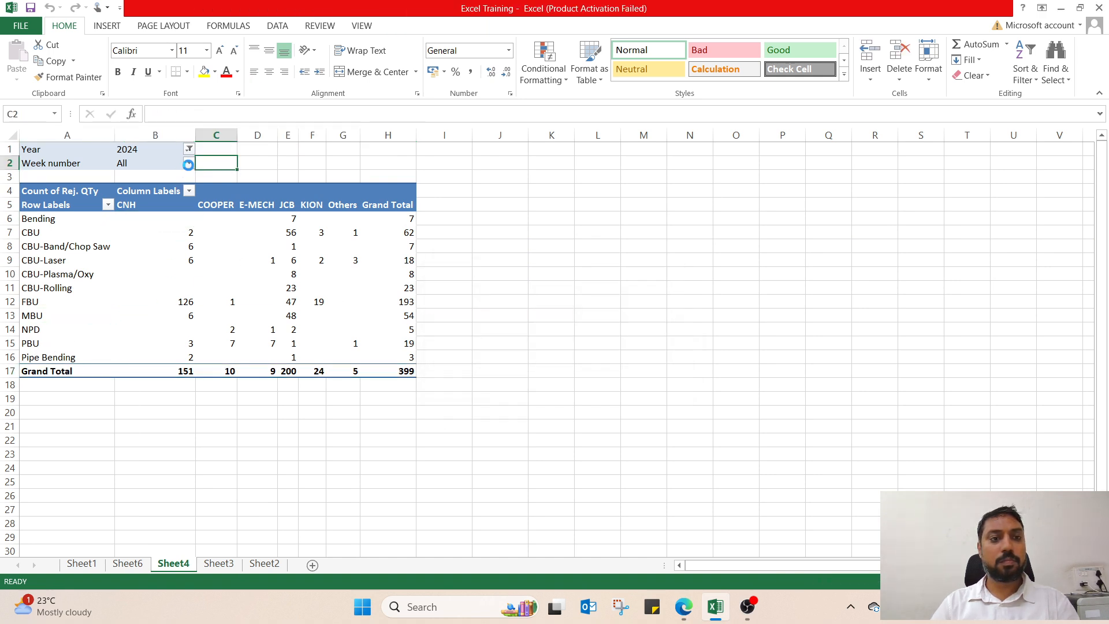
pyautogui.click(189, 163)
pyautogui.click(399, 282)
pyautogui.click(383, 290)
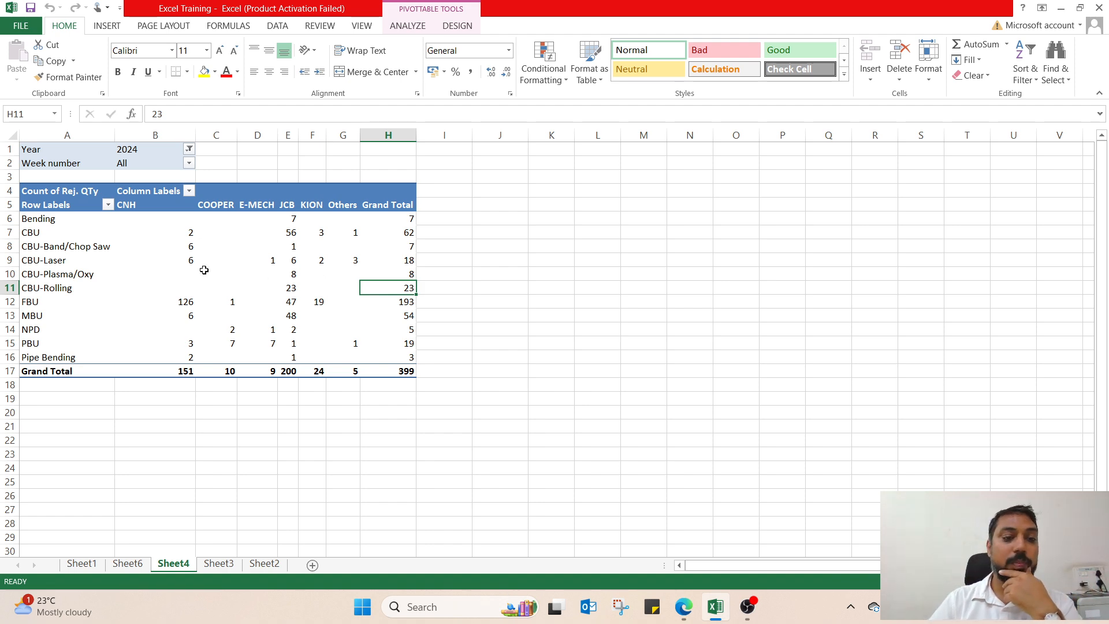
# Try to drill down into the CBU row label, and extract the source records behind the CBU grand total to a new sheet.
pyautogui.click(64, 230)
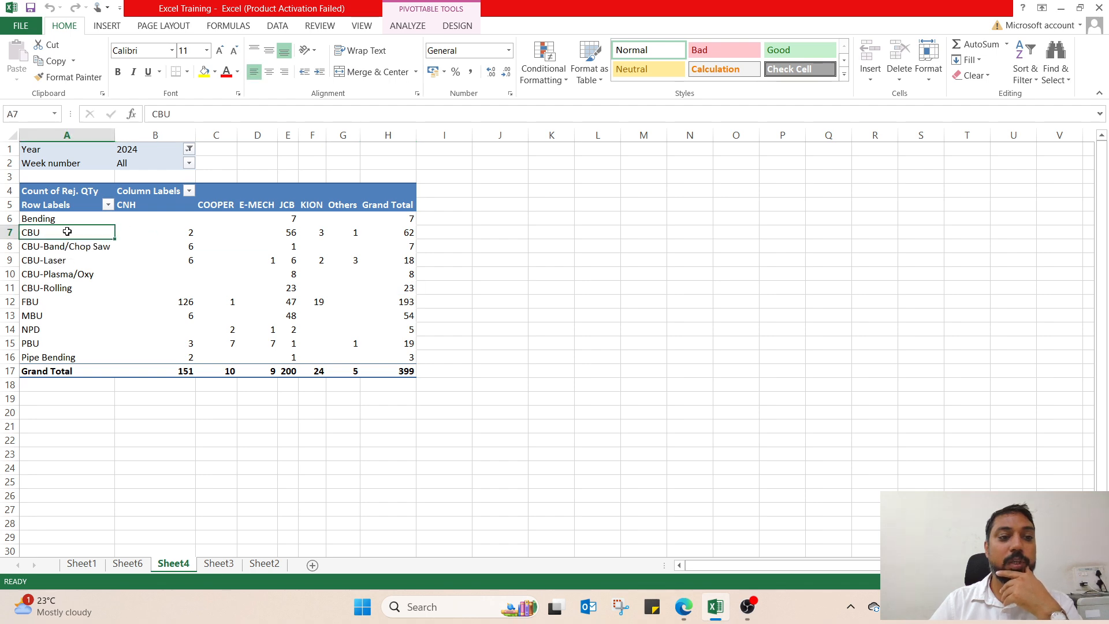
pyautogui.doubleClick(67, 232)
pyautogui.click(555, 339)
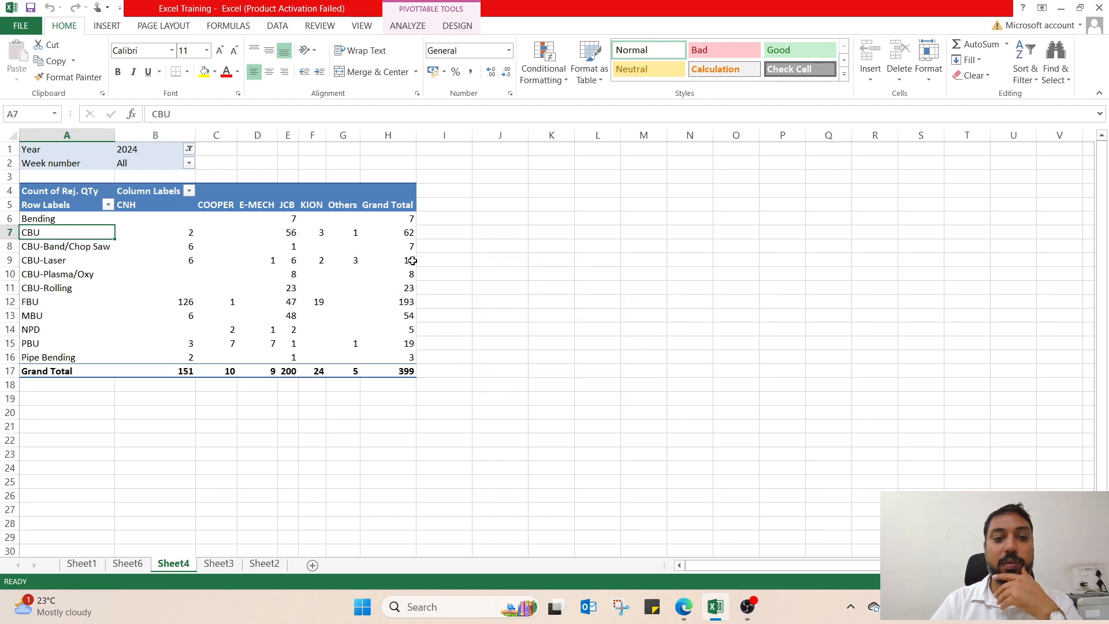
pyautogui.doubleClick(409, 232)
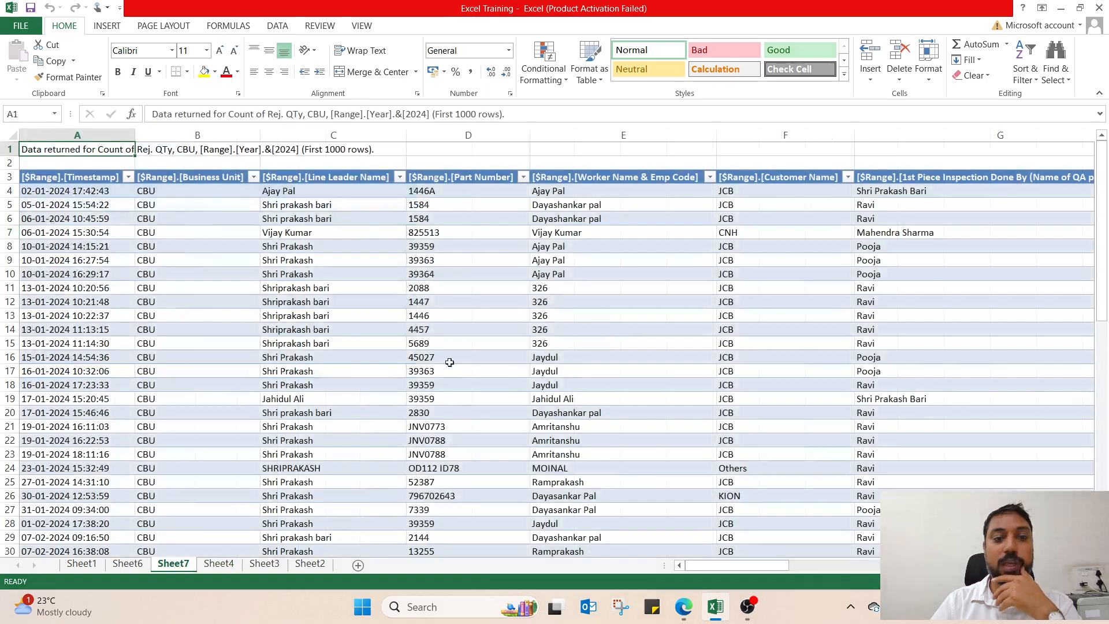
pyautogui.scroll(-20, 262, 345)
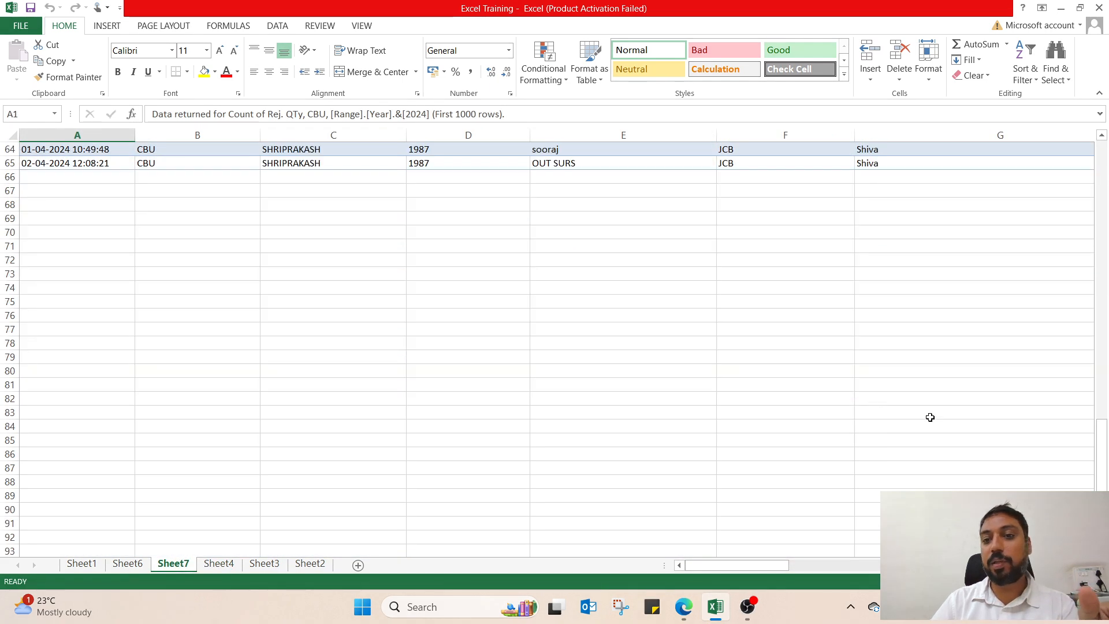
pyautogui.scroll(18, 929, 405)
pyautogui.scroll(8, 928, 388)
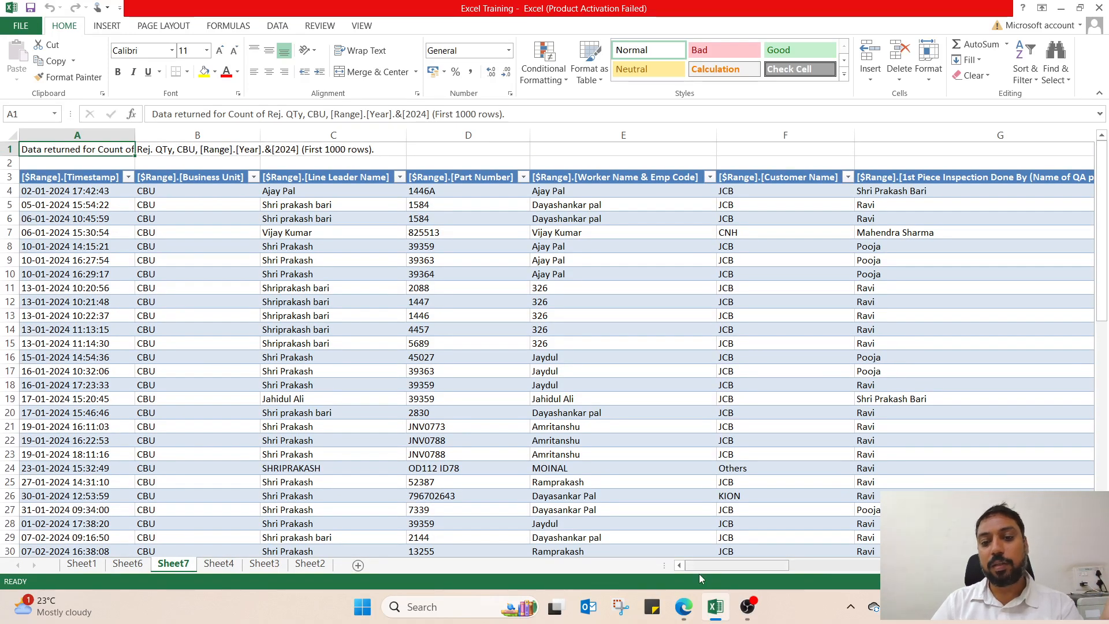
# Switch to the Google Sheets PivotTable and extract the source records behind the CBU-Laser BURR count to a new detail sheet.
pyautogui.moveTo(687, 609)
pyautogui.click(693, 518)
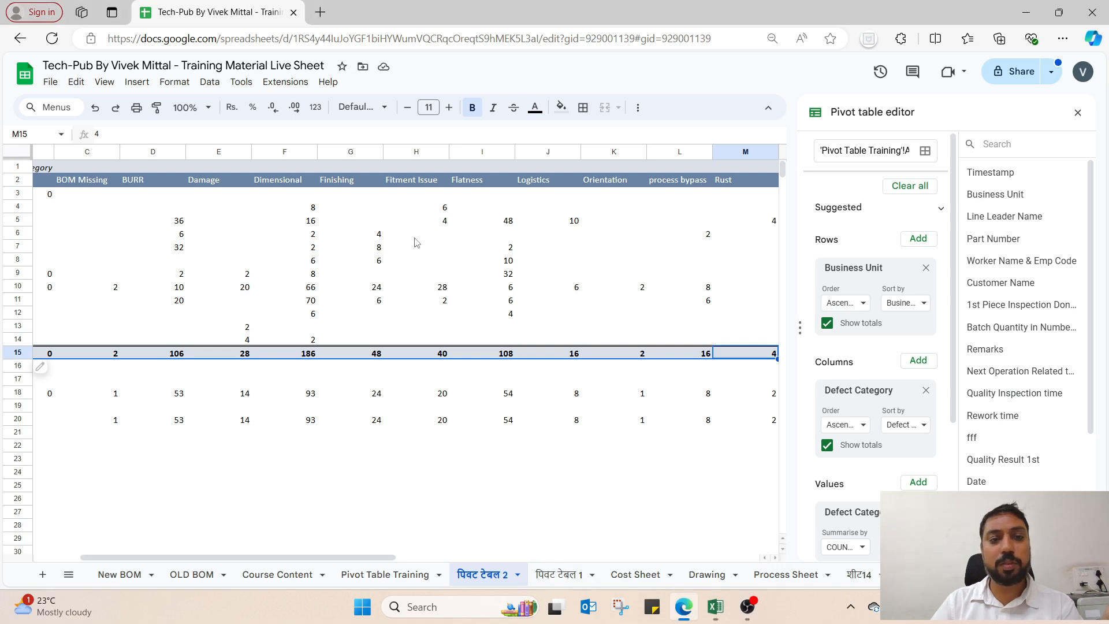
pyautogui.moveTo(369, 556); pyautogui.dragTo(321, 556)
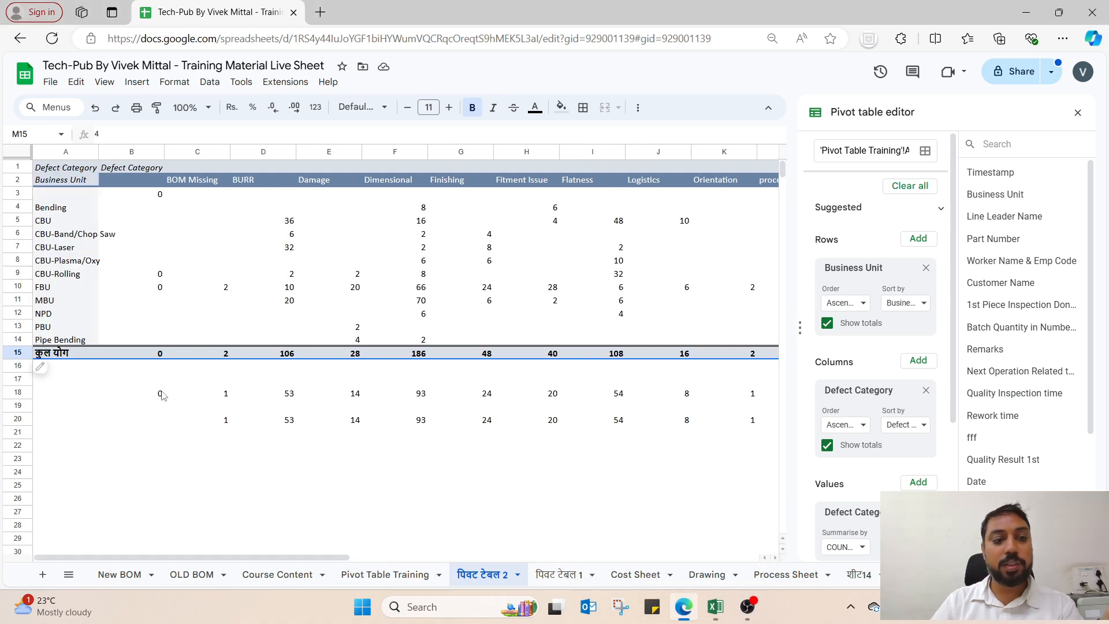
pyautogui.click(64, 263)
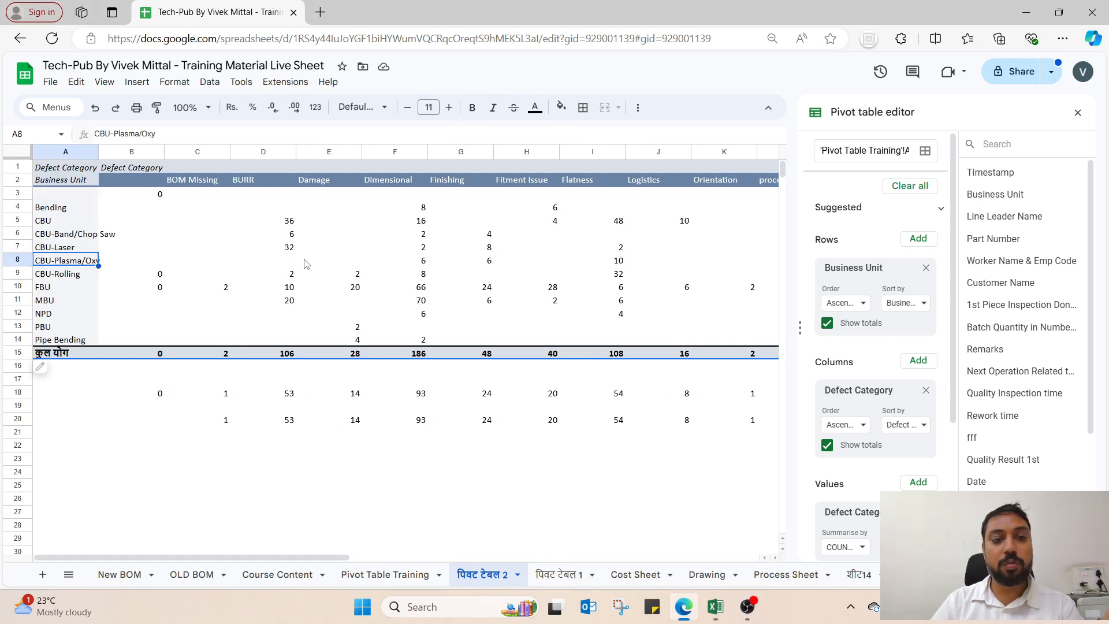
pyautogui.doubleClick(288, 250)
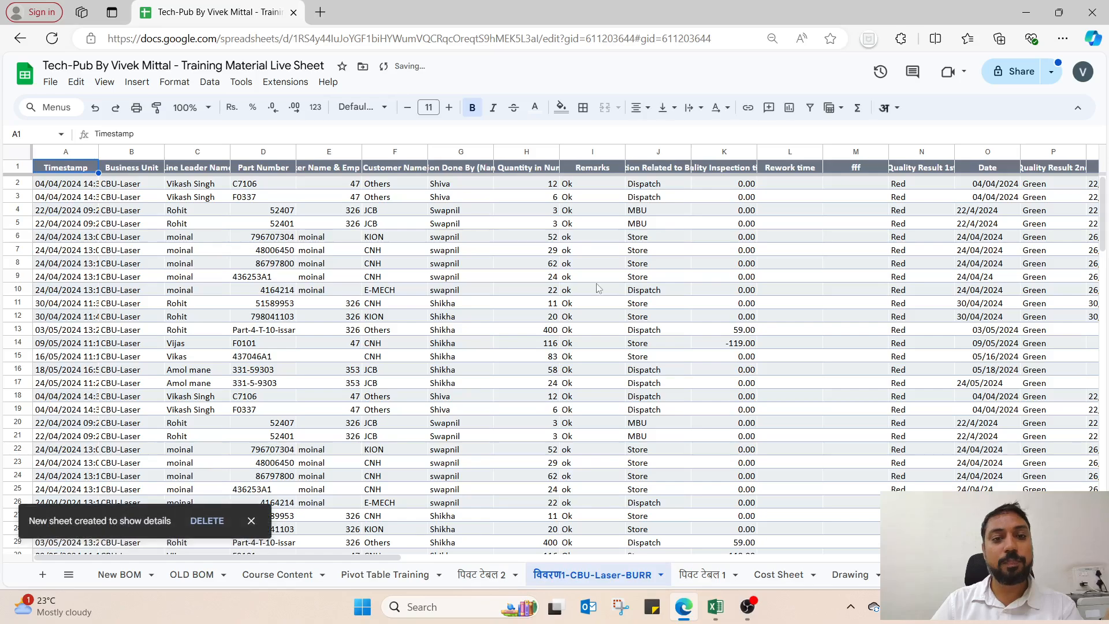
pyautogui.scroll(-8, 1002, 373)
pyautogui.scroll(10, 1004, 364)
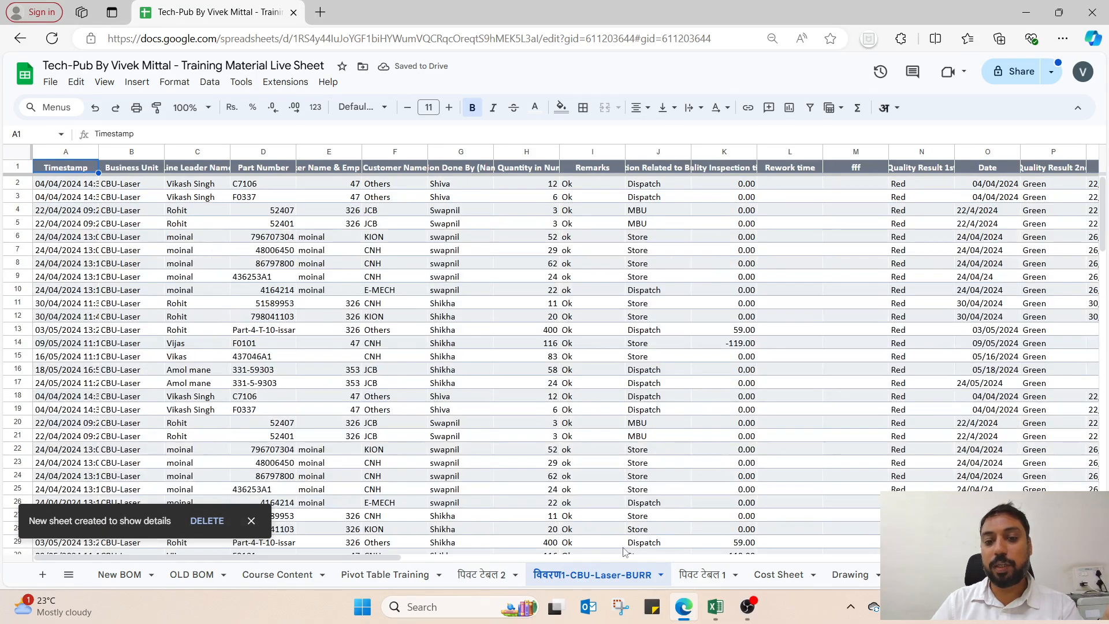
pyautogui.moveTo(369, 558)
pyautogui.mouseDown()
pyautogui.moveTo(1003, 560)
pyautogui.moveTo(369, 565)
pyautogui.mouseUp()
pyautogui.scroll(-9, 809, 352)
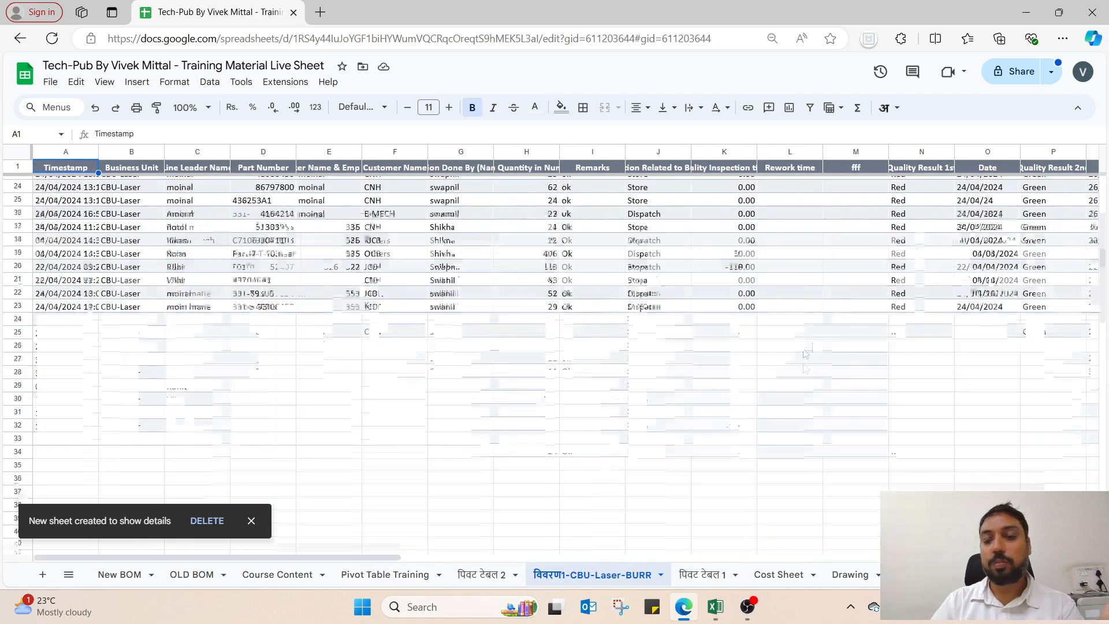
pyautogui.scroll(9, 1006, 356)
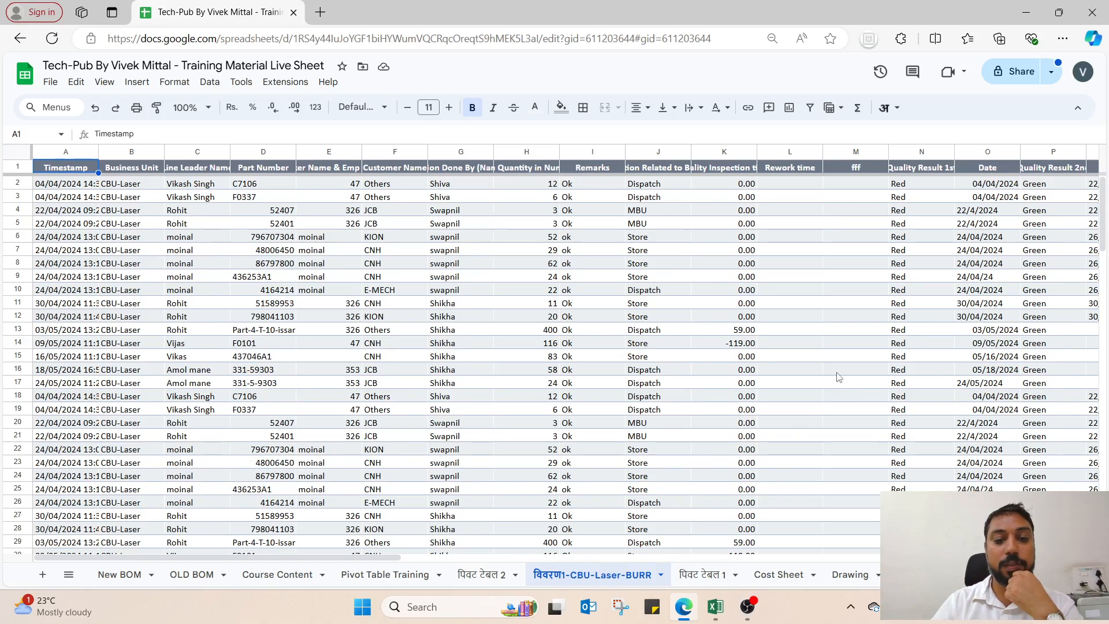
# Review the top of the Pivot Table Training source data, and return to पिवट टेबल 2 to look through its available fields.
pyautogui.click(386, 582)
pyautogui.scroll(20, 601, 448)
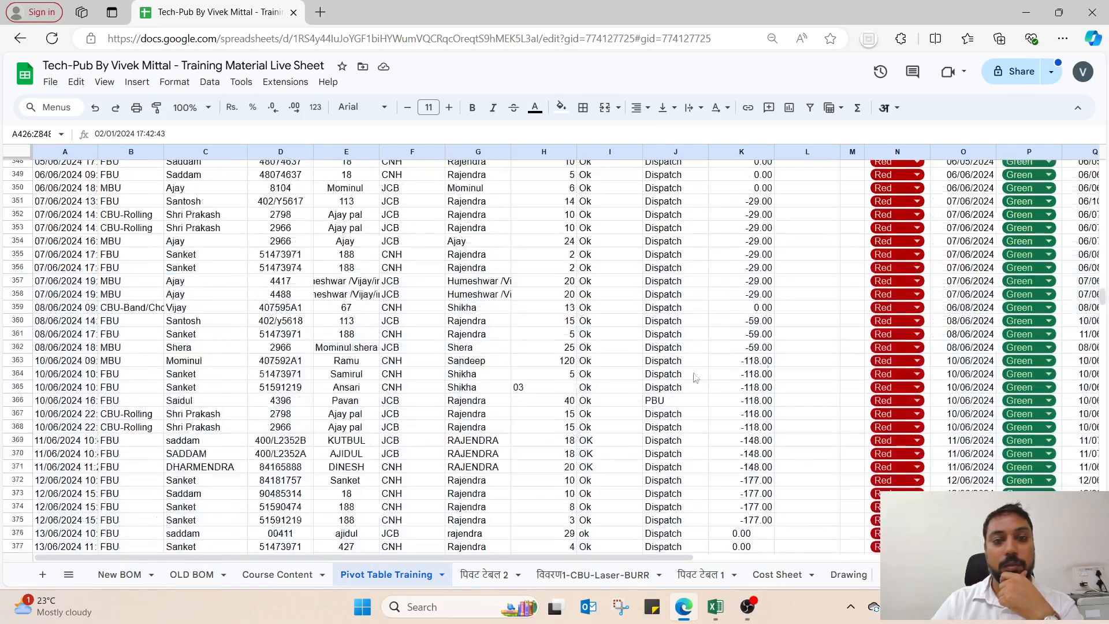
pyautogui.moveTo(1103, 281); pyautogui.dragTo(1105, 140)
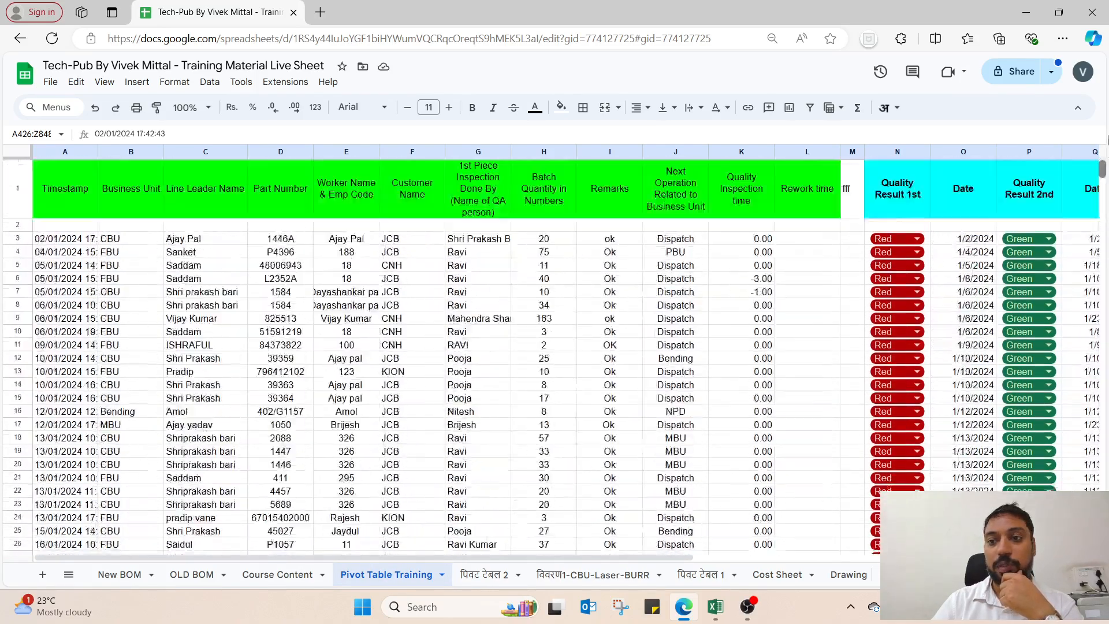
pyautogui.click(484, 574)
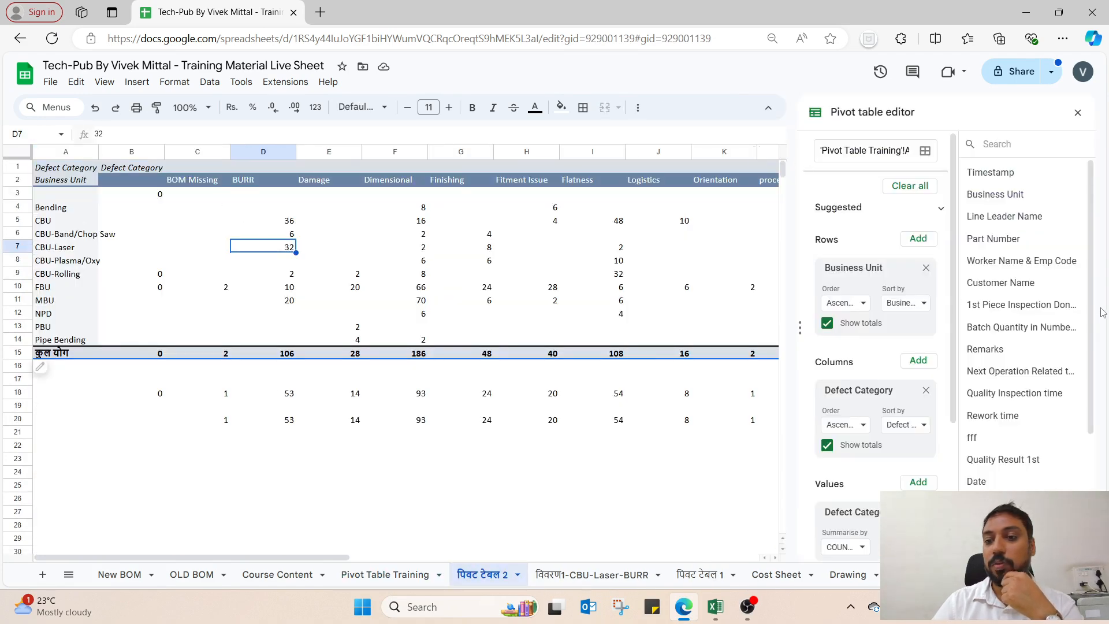
pyautogui.moveTo(1096, 312); pyautogui.dragTo(1094, 453)
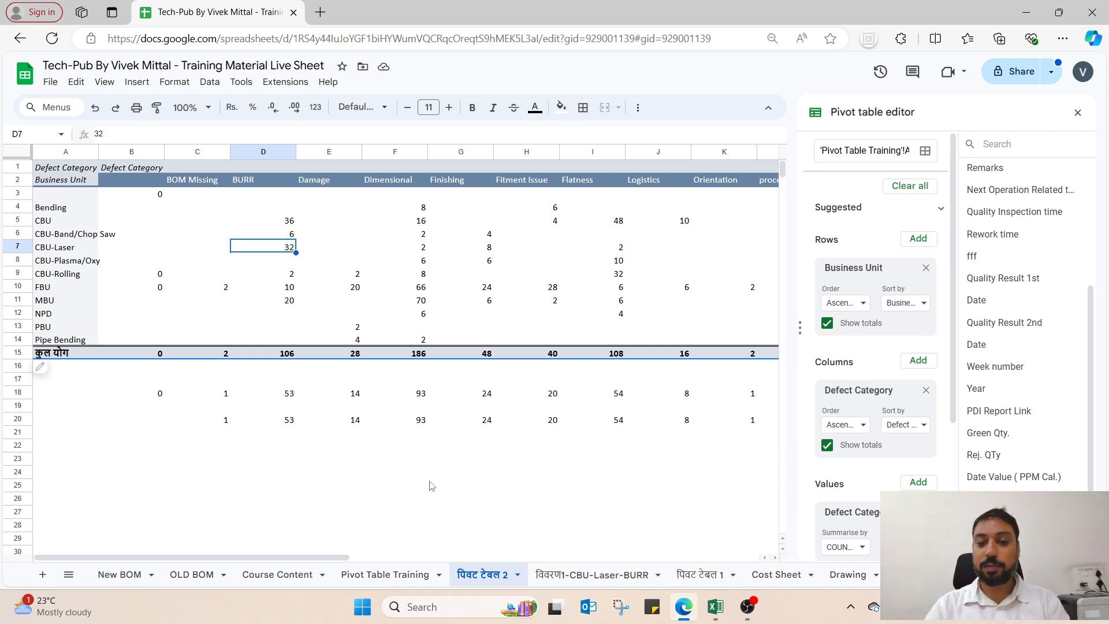
pyautogui.click(744, 608)
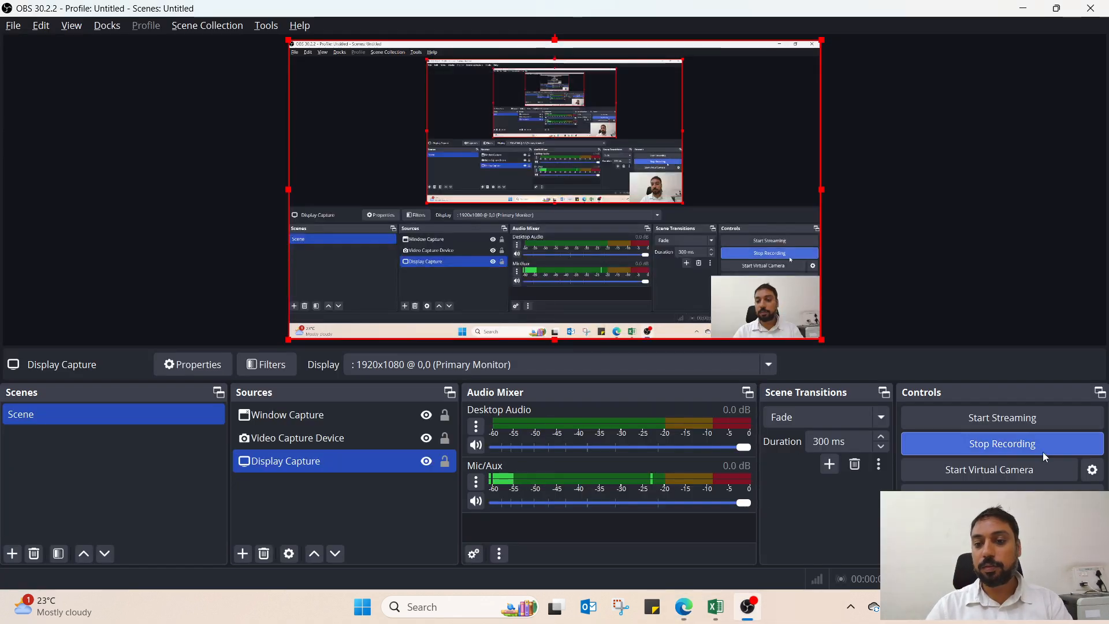